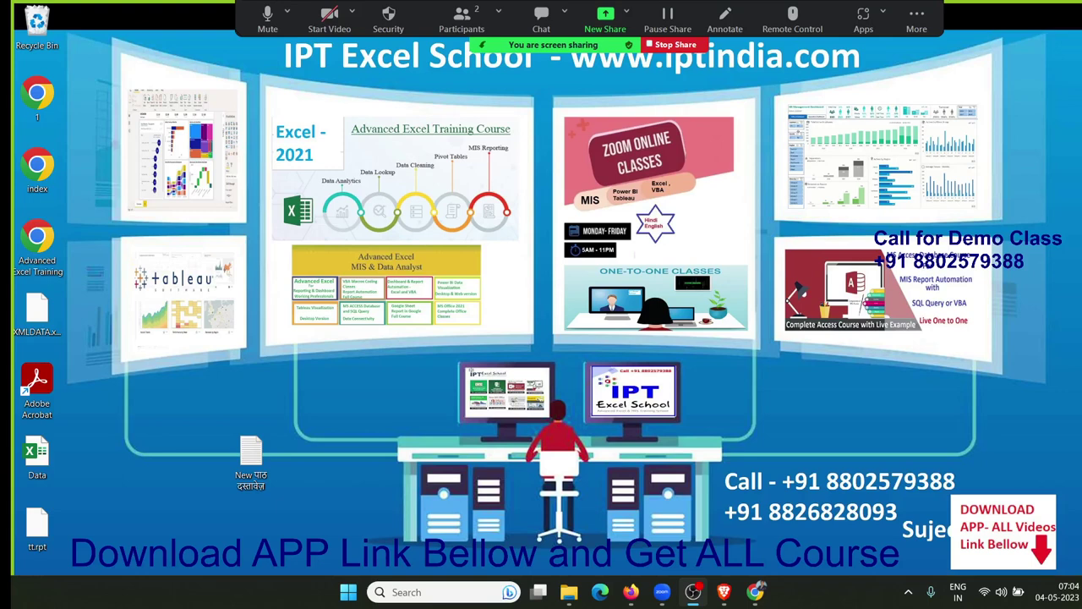
Step: Launch Microsoft Access from Windows Start search using 'ac'
click(928, 24)
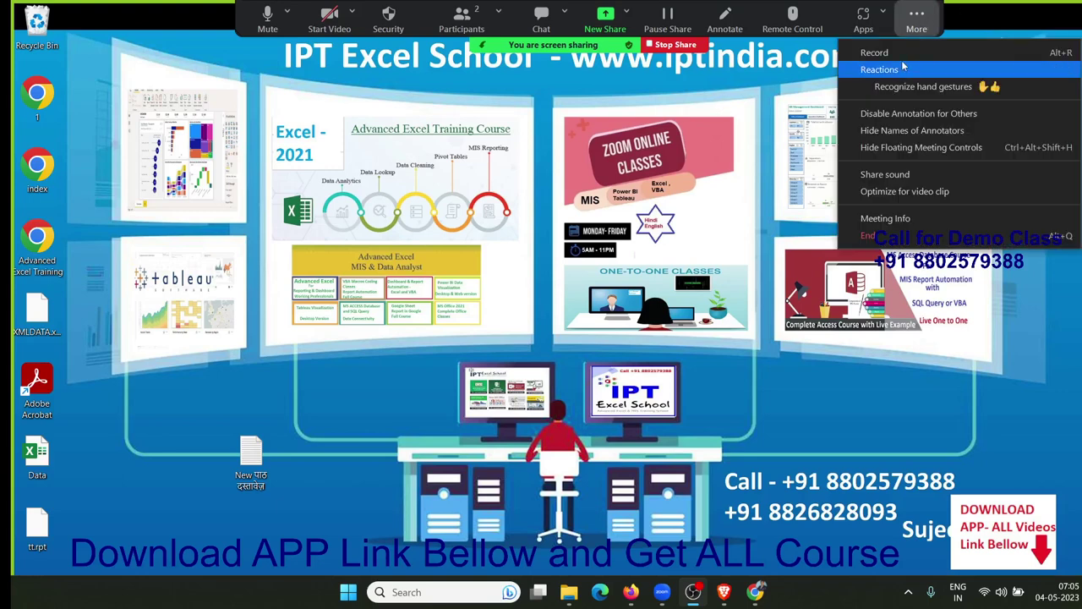
click(908, 54)
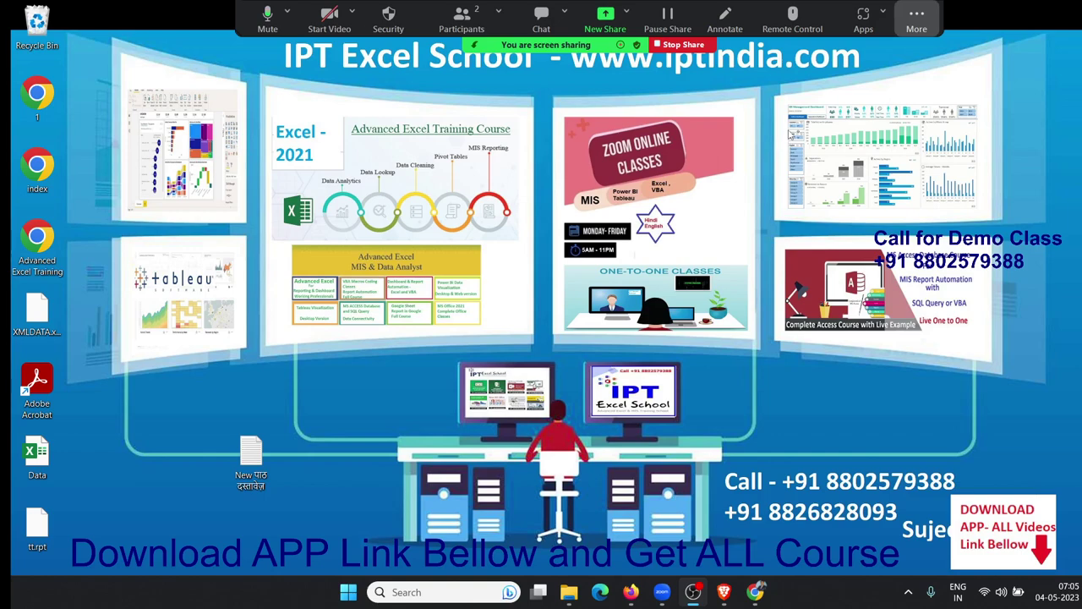
key(super)
text(ac)
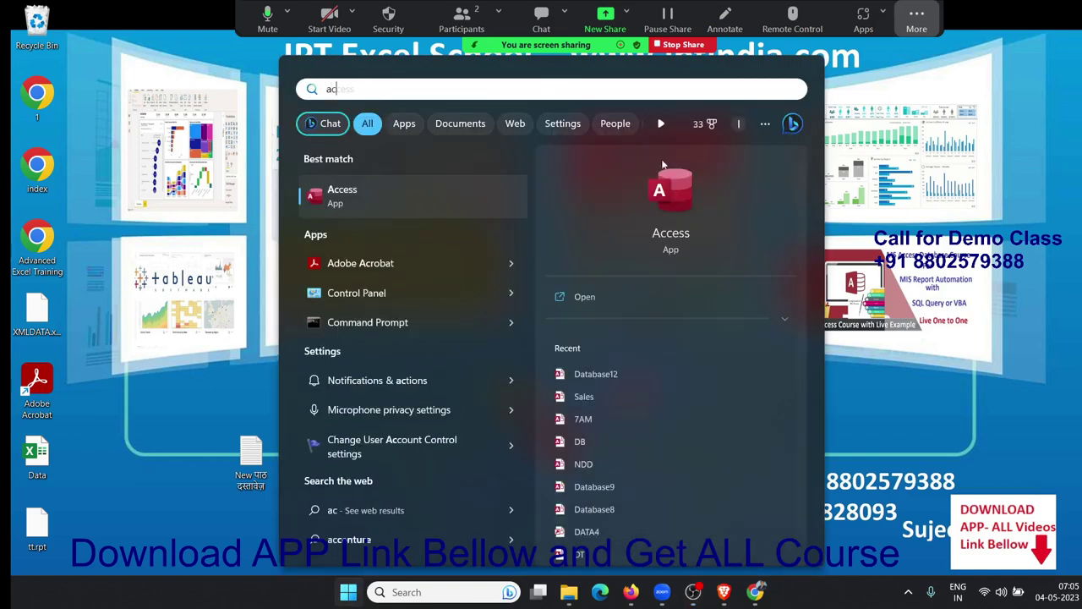
key(Return)
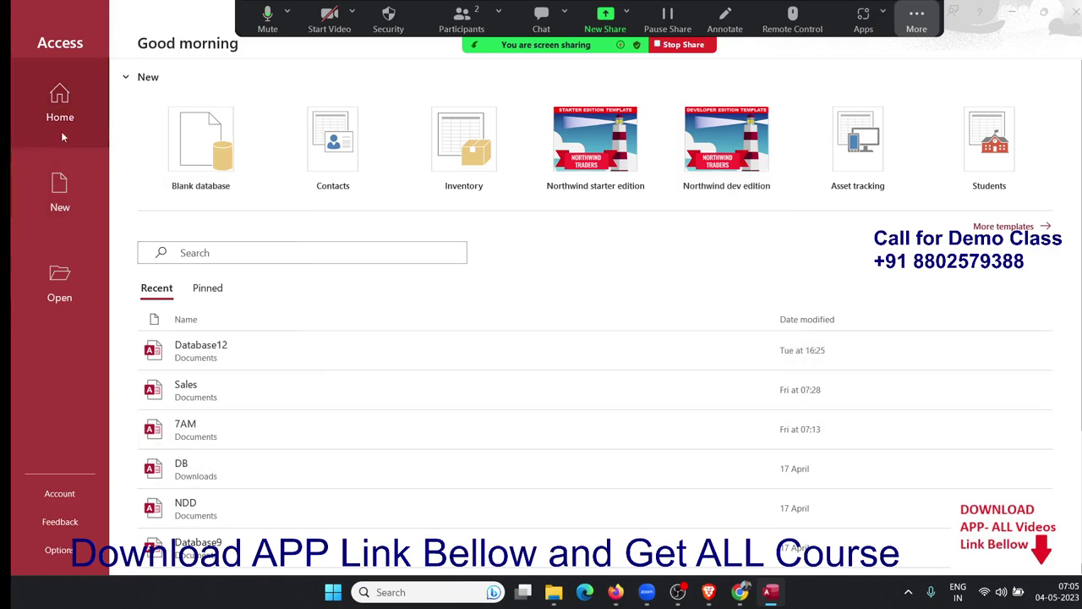
Step: Create a blank database, open Table1 in Design View and name it Data
click(216, 161)
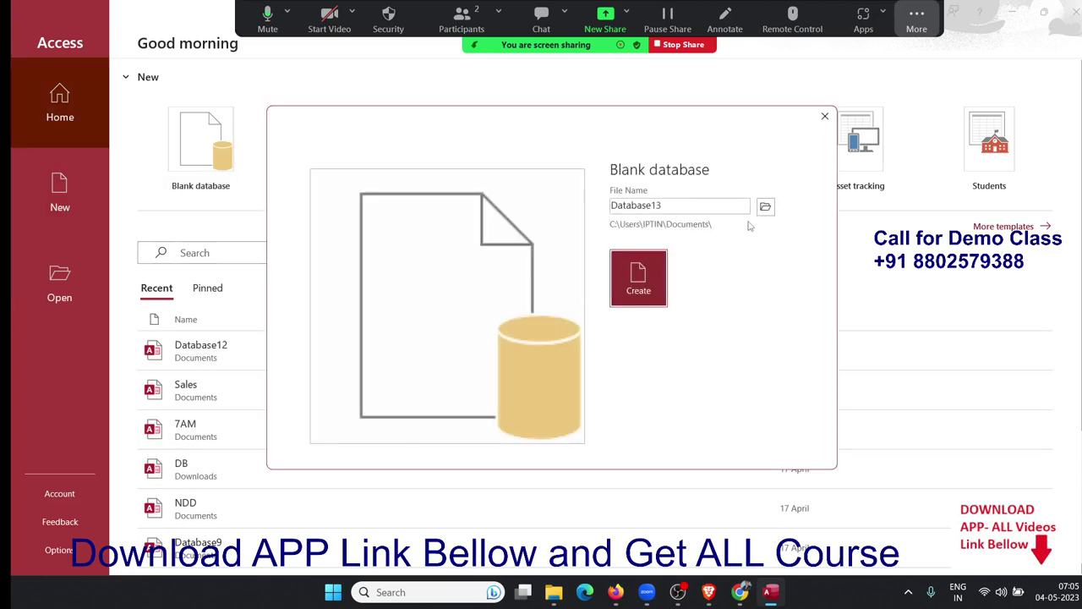
click(642, 272)
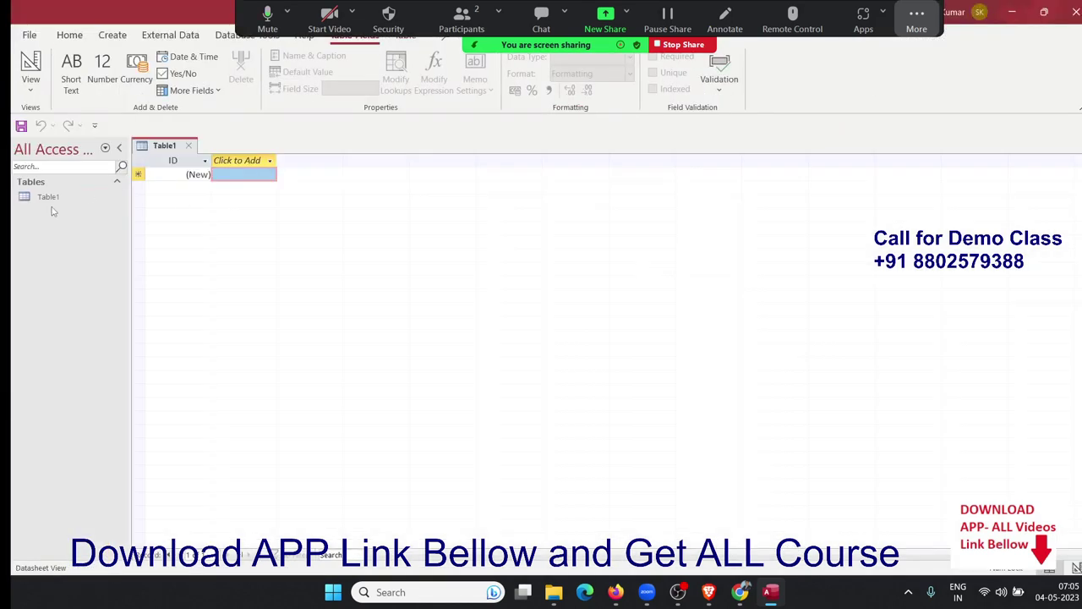
click(51, 199)
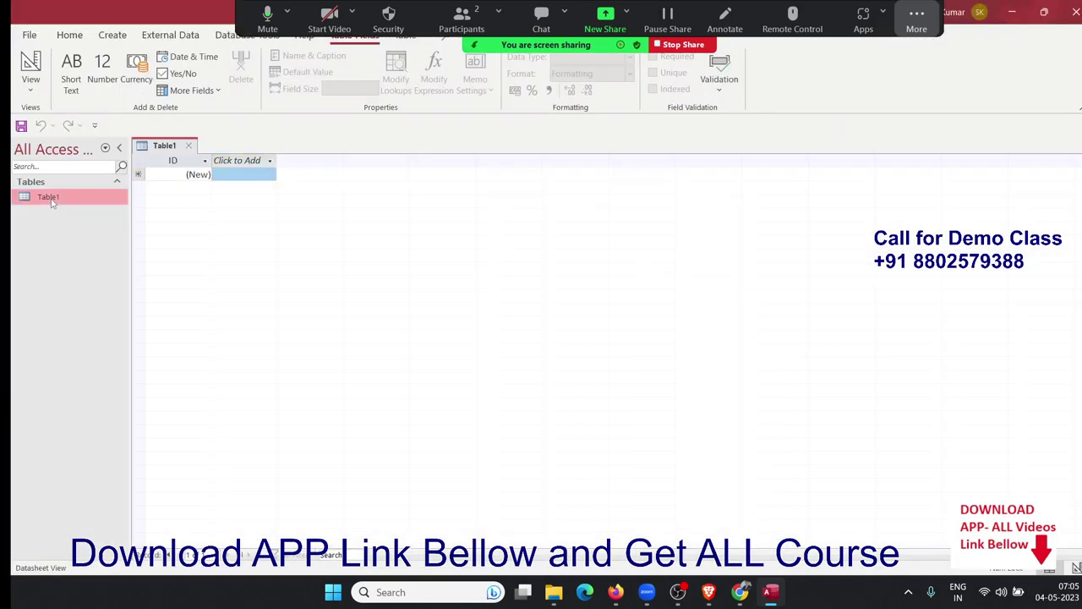
right_click(52, 201)
click(100, 230)
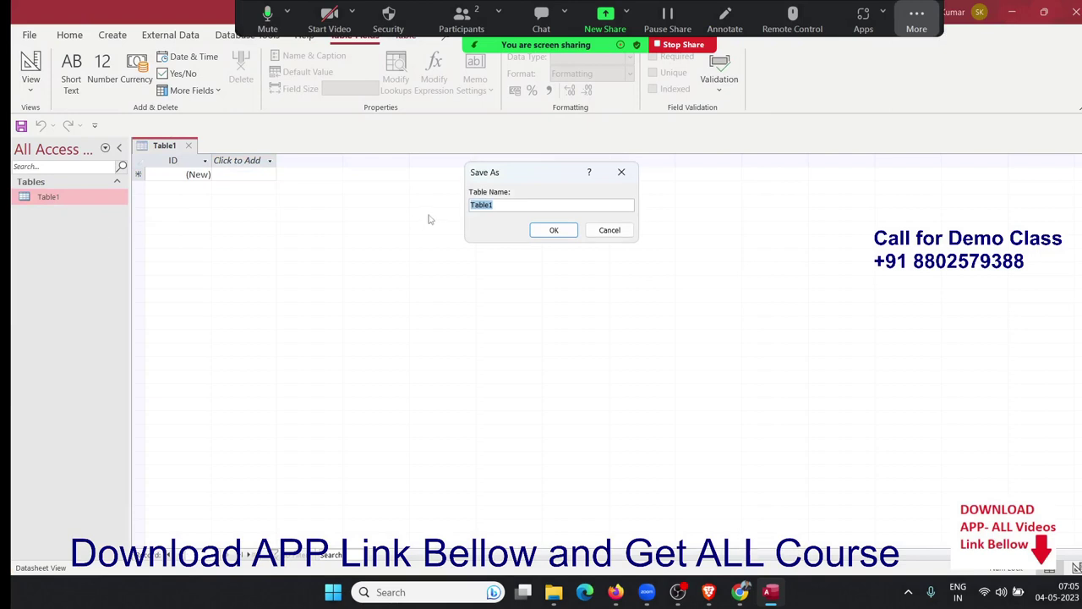
text(Da)
text(ta)
Step: Save the table as Data and add CName and City as Short Text fields
click(541, 231)
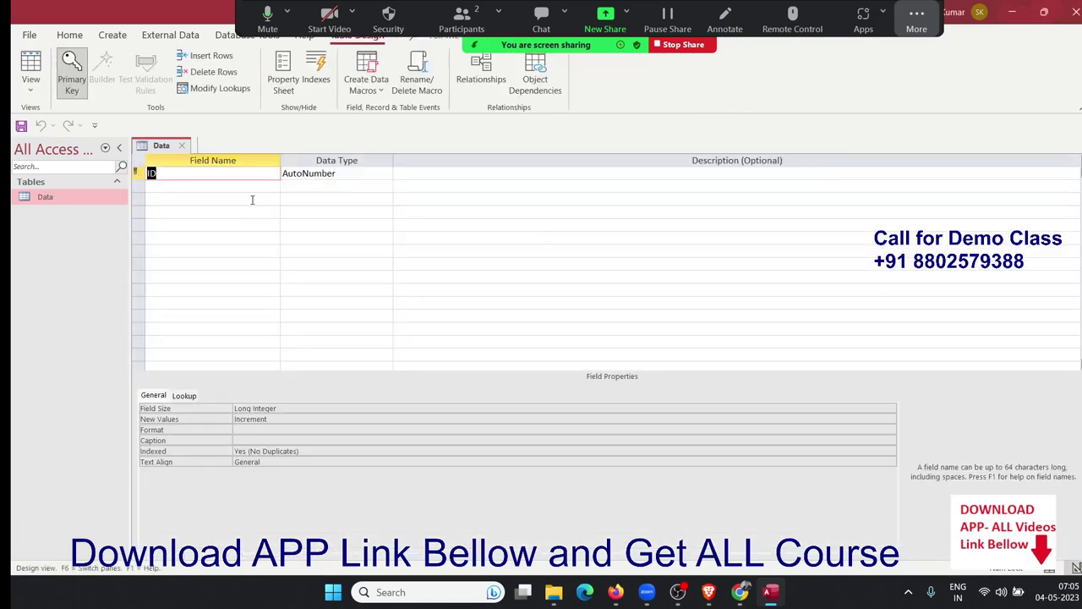
click(252, 194)
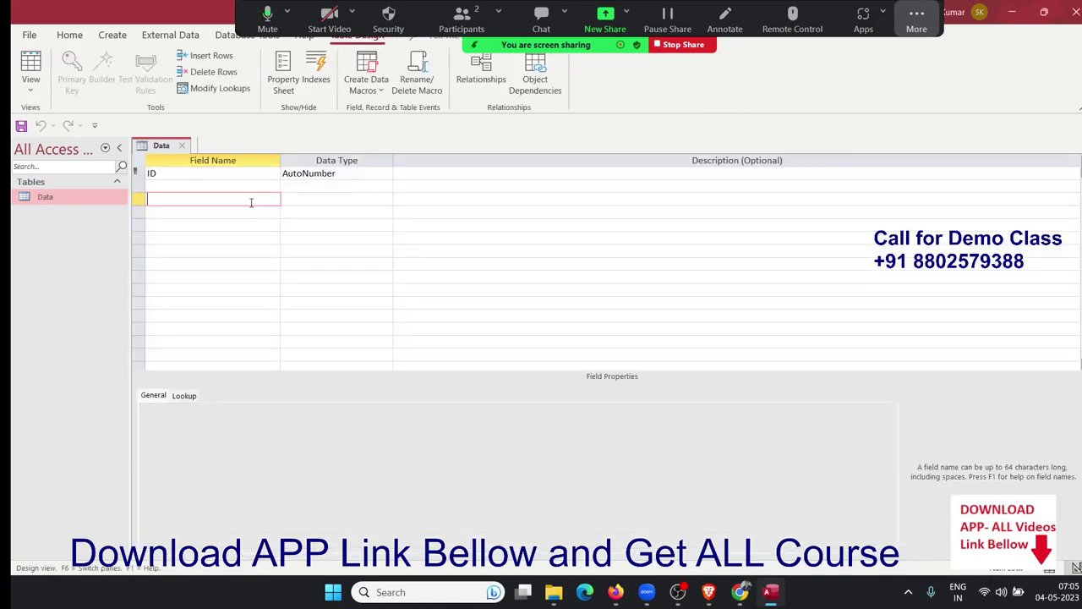
text(C)
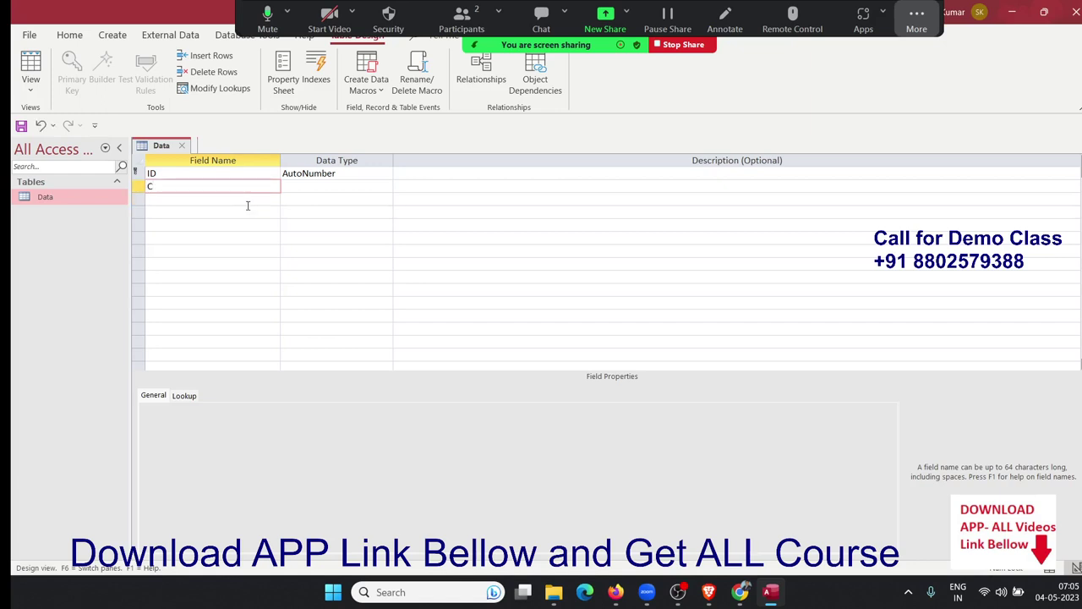
text(e)
key(BackSpace)
text(N)
text(ame)
key(Tab)
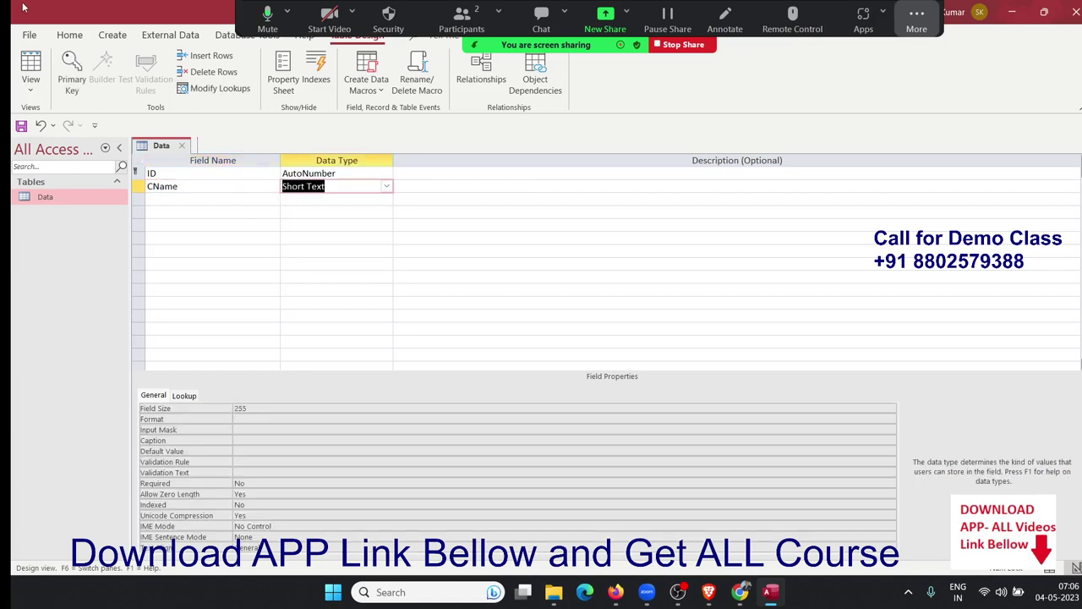
key(Down)
key(Left)
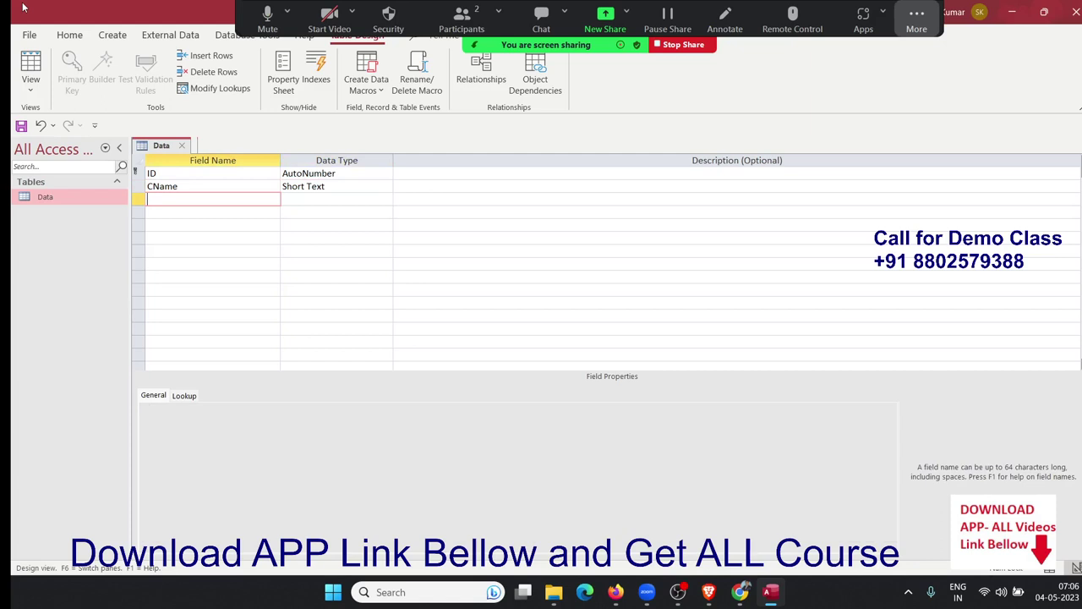
text(City)
key(Tab)
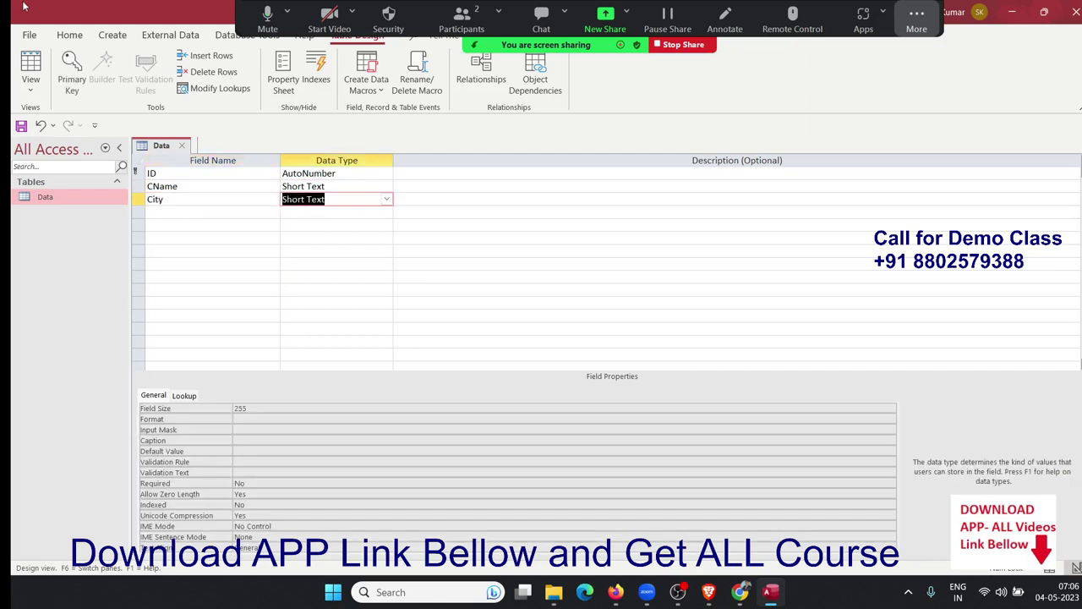
key(Down)
key(Left)
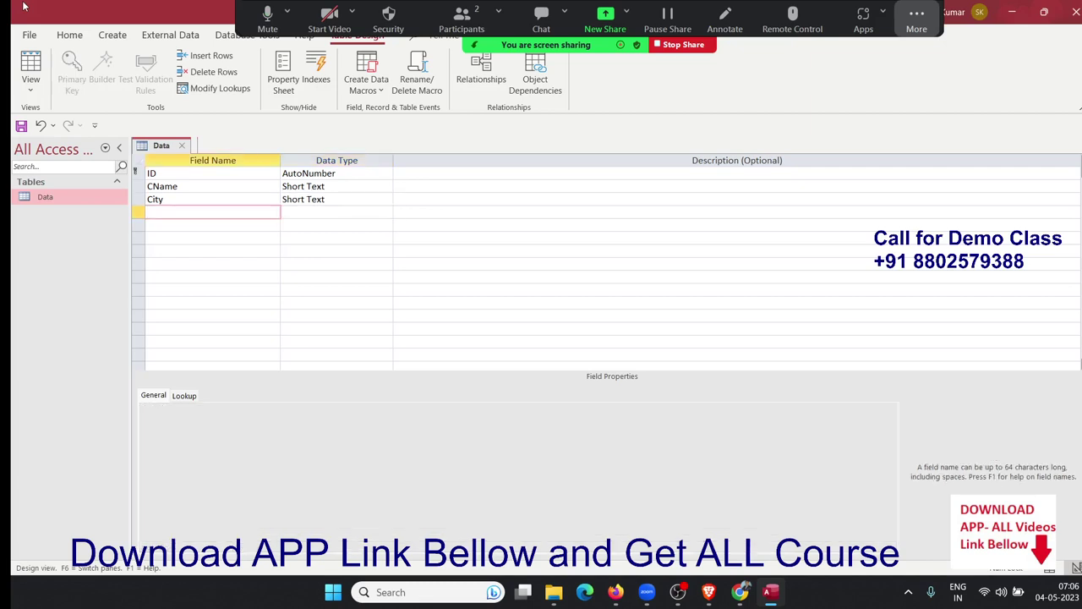
Step: Add Mobile as a Short Text field and Qty as a Number field
text(M)
text(obile)
key(Tab)
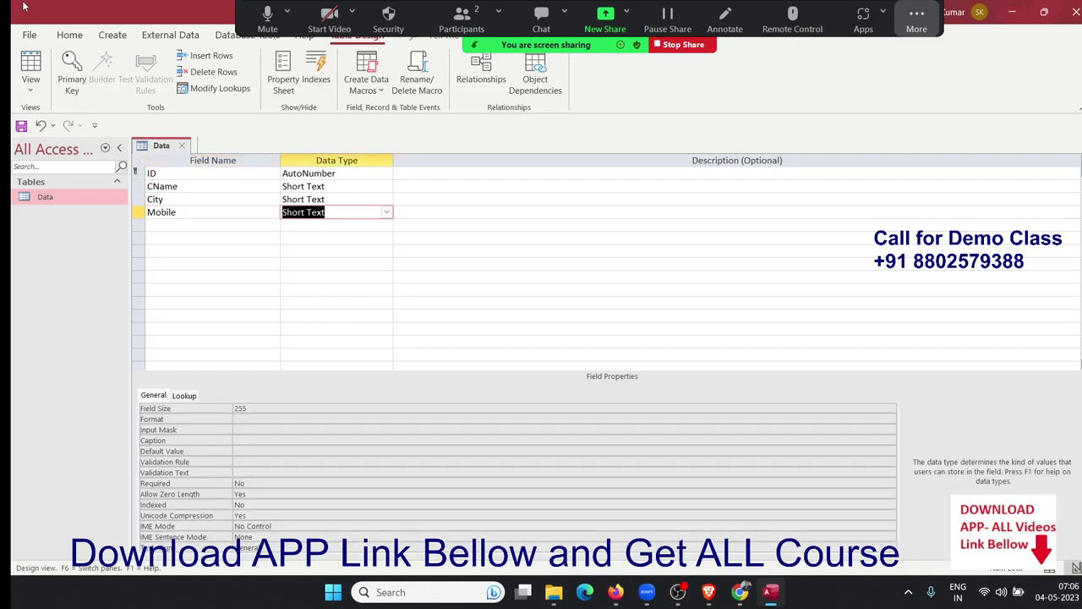
key(Down)
key(Left)
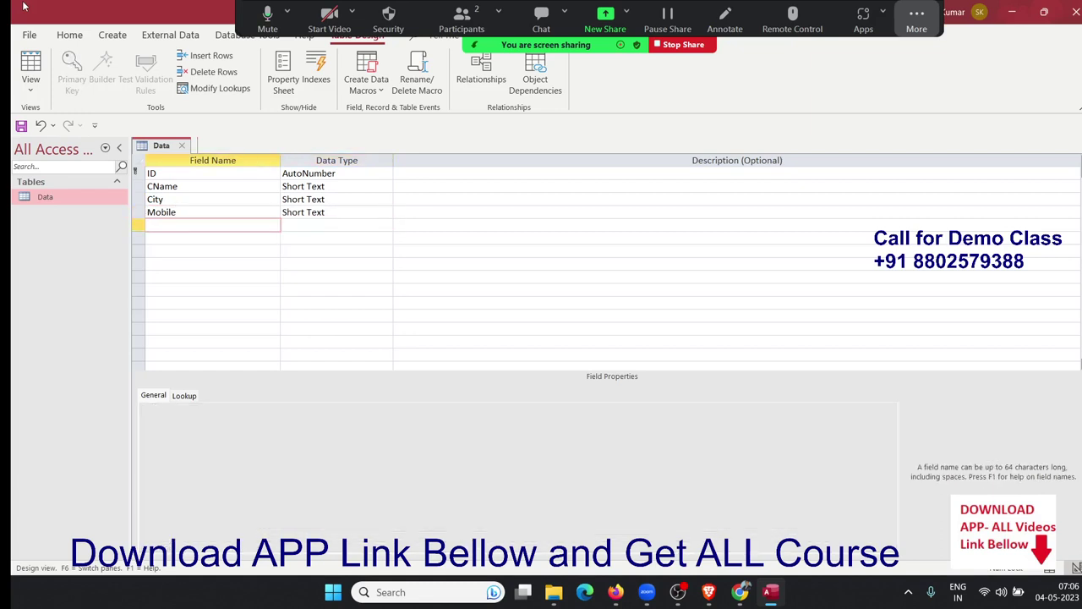
text(Qty)
key(Tab)
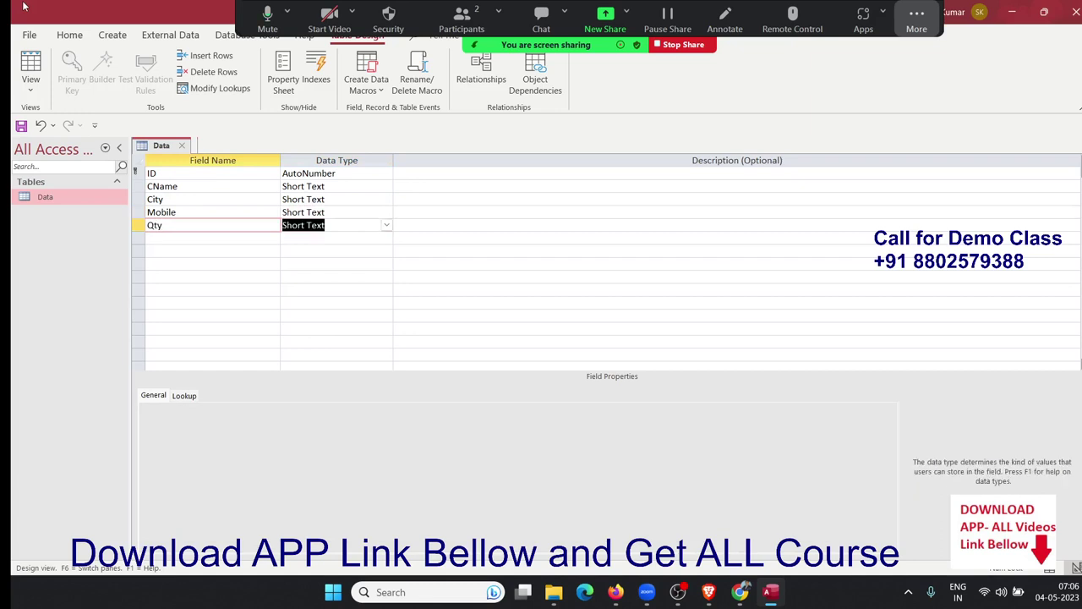
text(number)
key(Tab)
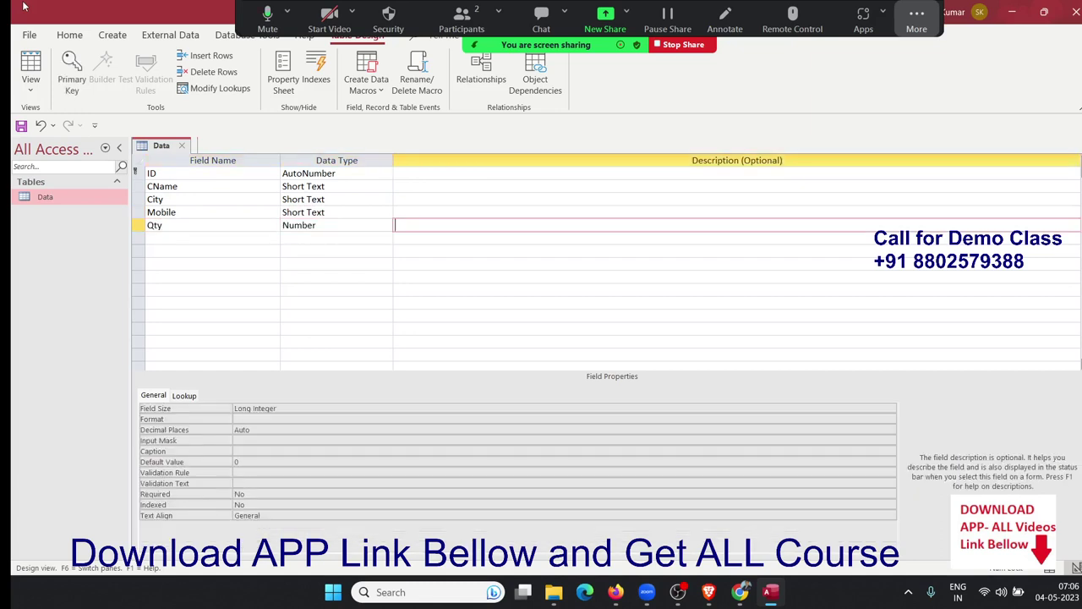
key(Down)
key(Left)
key(Left)
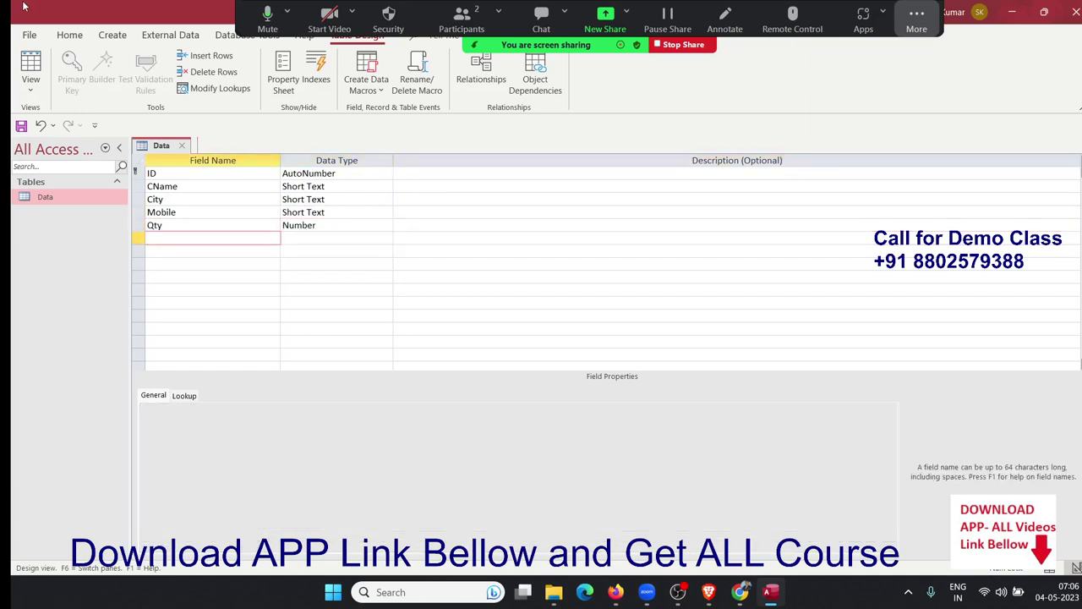
Step: Add a Number field named MPR below Qty
text(AMro)
key(BackSpace)
key(BackSpace)
key(BackSpace)
key(BackSpace)
text(M)
text(pr)
key(BackSpace)
key(BackSpace)
text(P)
text(R)
key(Tab)
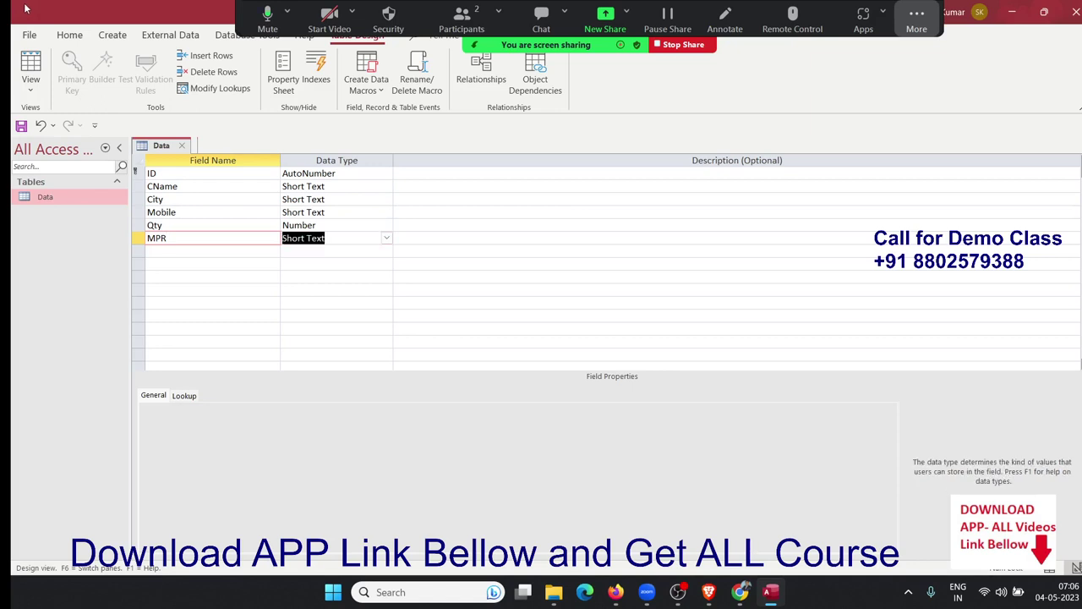
text(n)
key(Down)
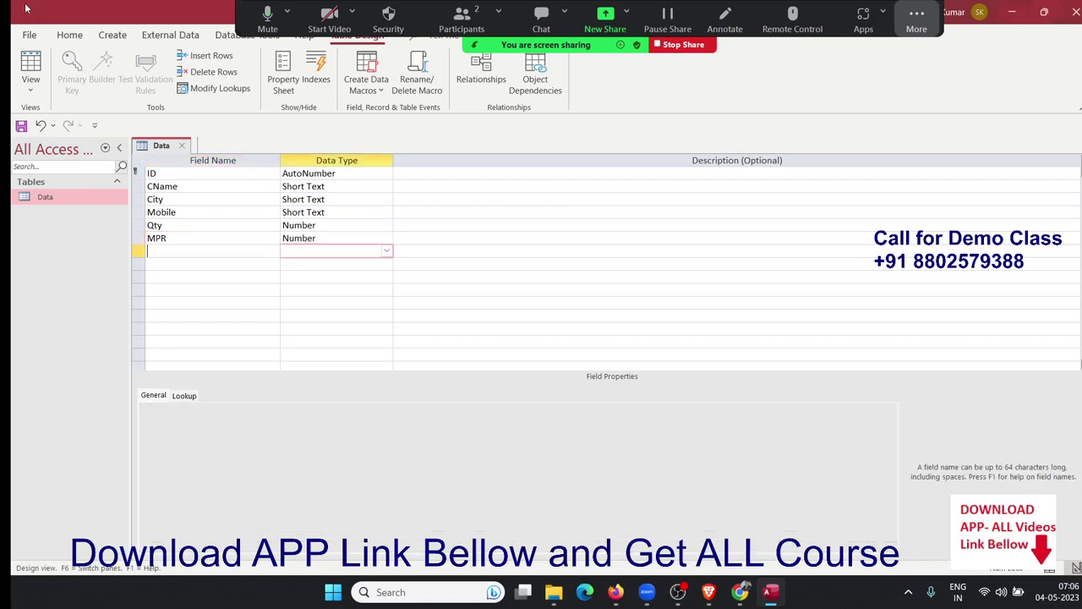
key(Left)
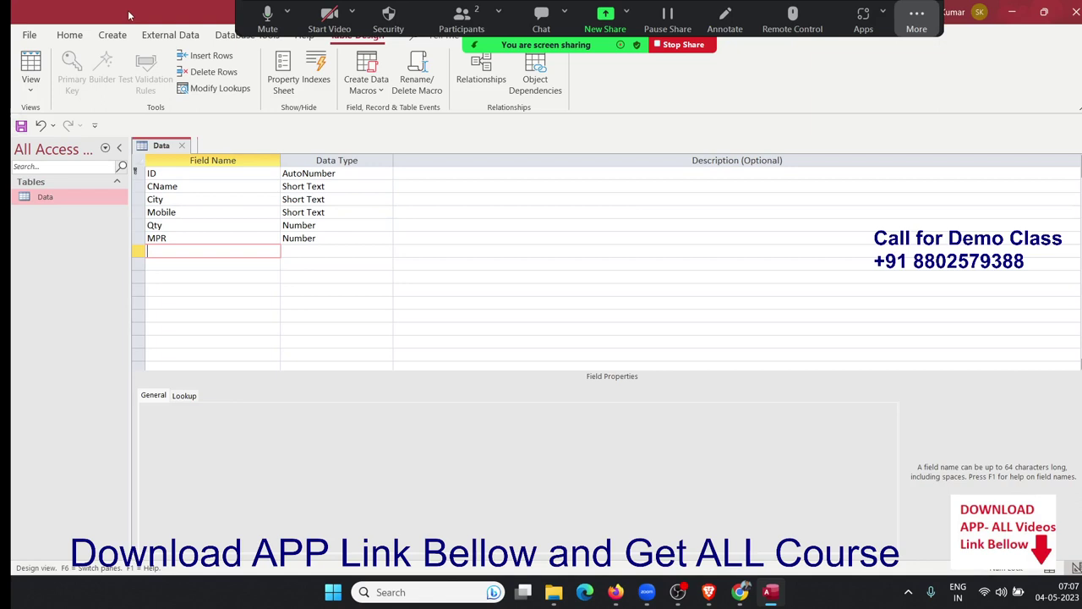
Step: Rename the MPR field to MRP and add an Amt field below it
key(Up)
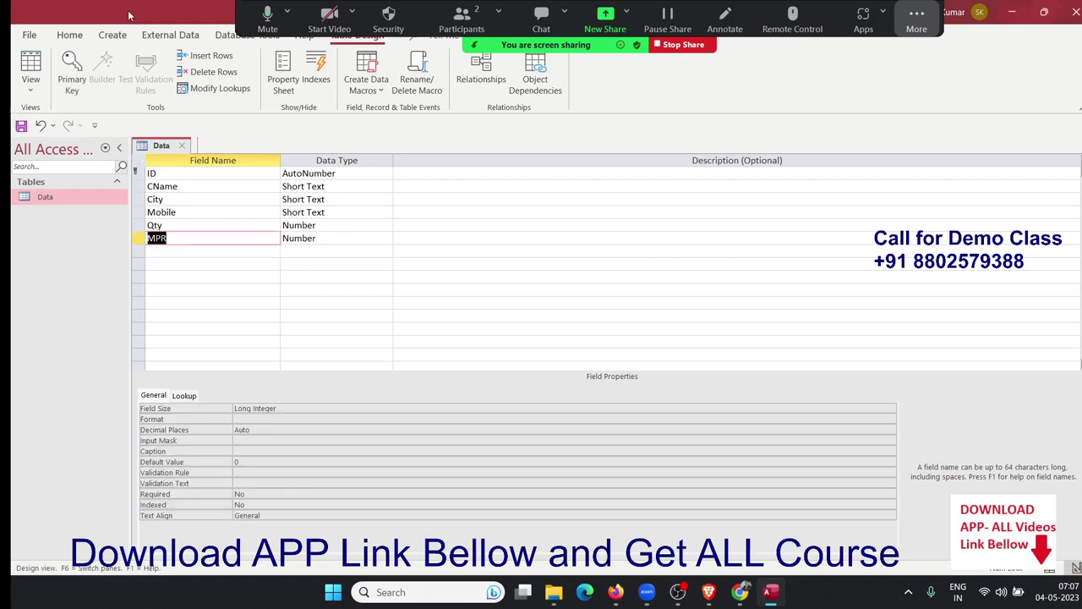
text(MRP)
key(Down)
text(A)
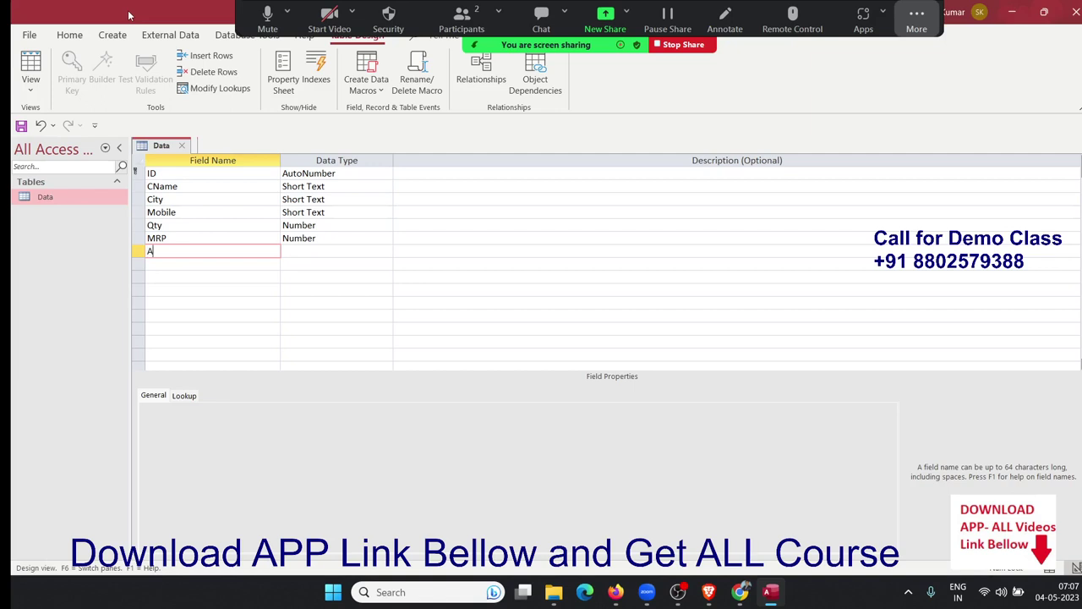
text(mt)
key(Tab)
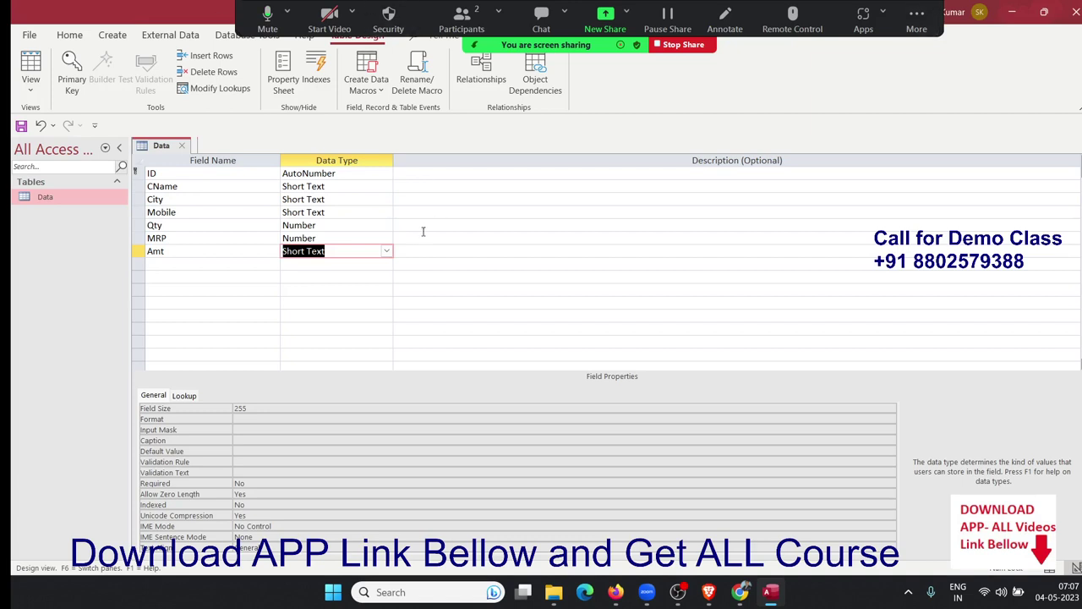
Step: Set Amt's data type to Calculated with the expression [MRP]*[Qty]
click(385, 251)
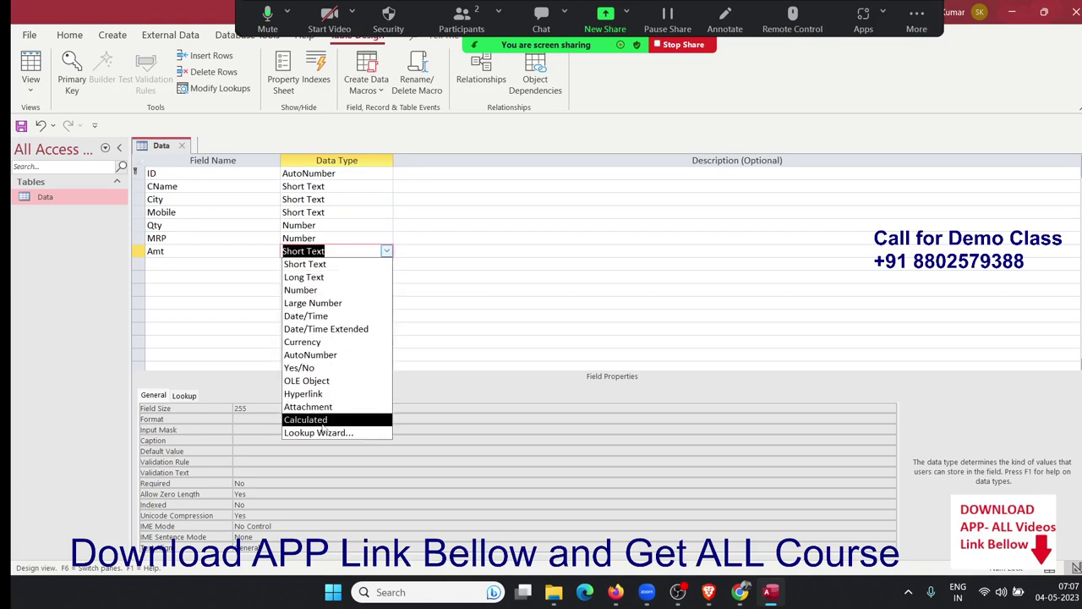
click(322, 421)
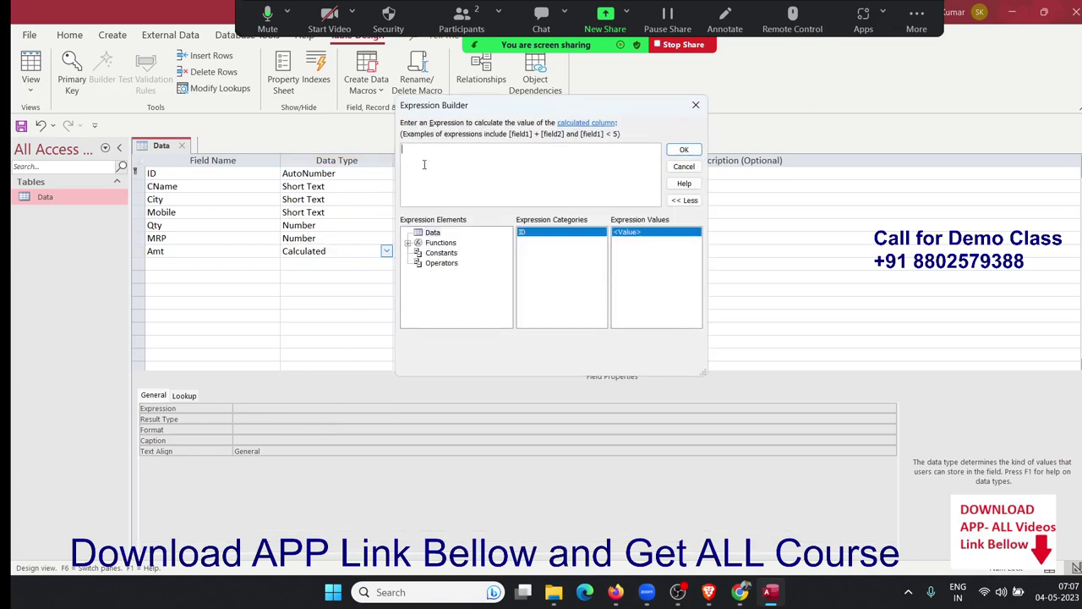
text(M)
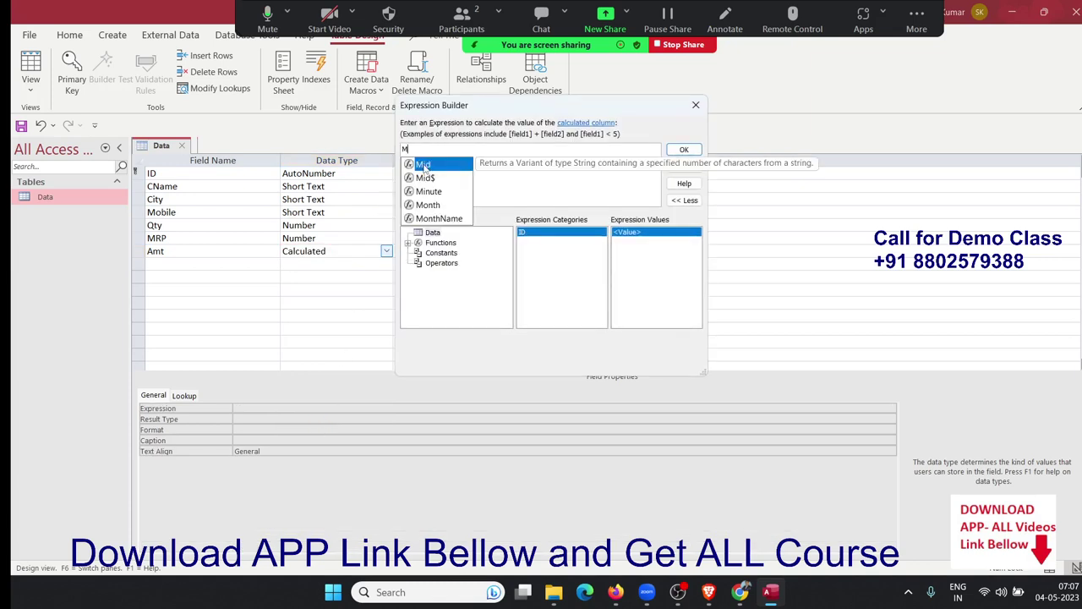
text(RP)
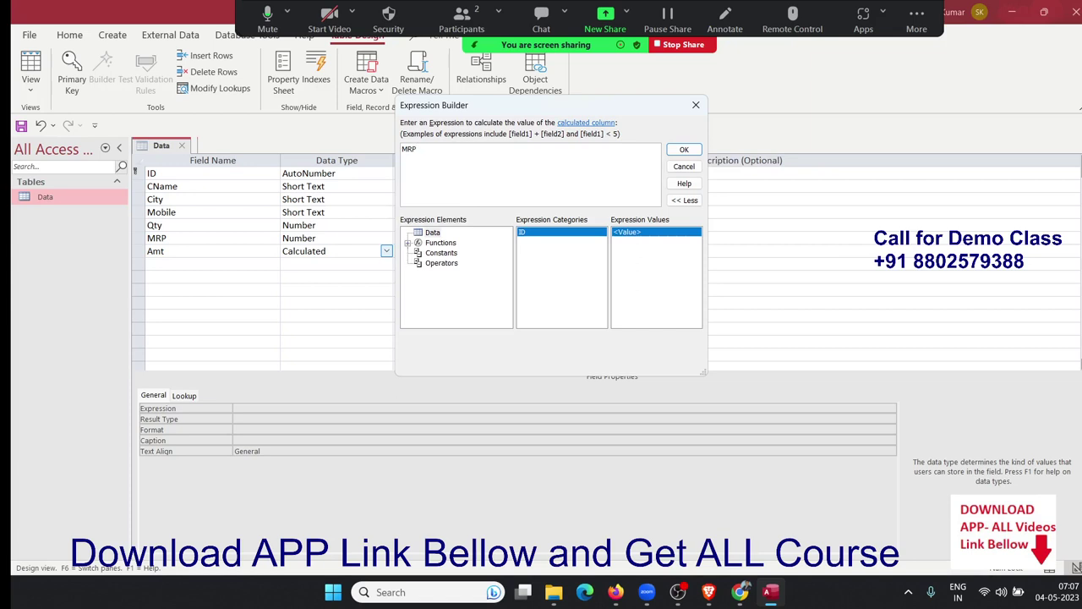
key(BackSpace)
key(BackSpace)
key(BackSpace)
text([MRP])
text(*)
text(Q)
key(BackSpace)
key(BackSpace)
text([Q)
text(ty])
click(683, 150)
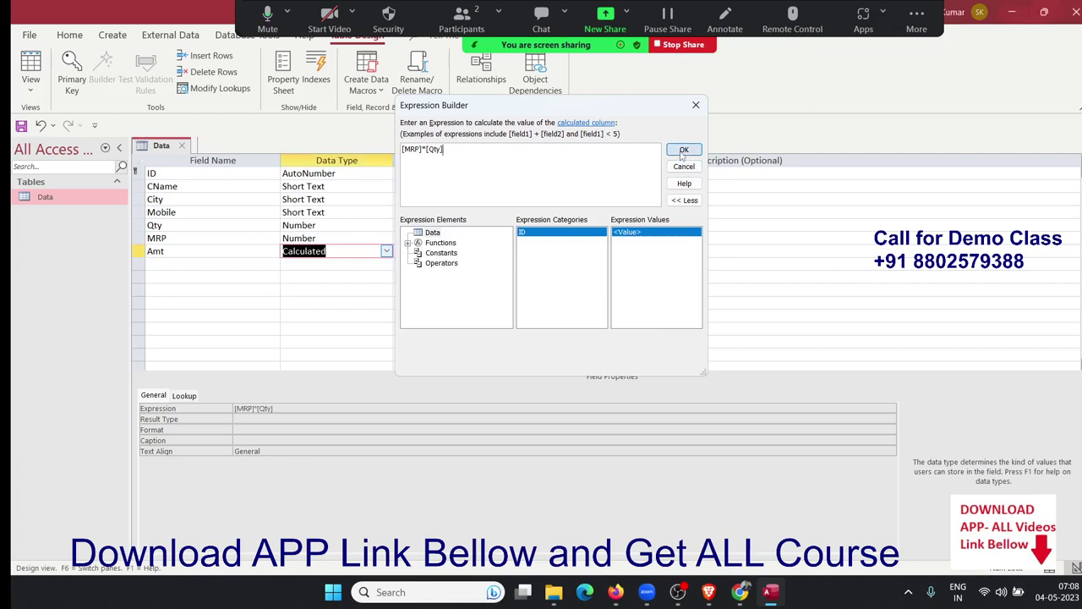
Step: Save the Data table design and open the table in Datasheet View
click(186, 146)
click(494, 335)
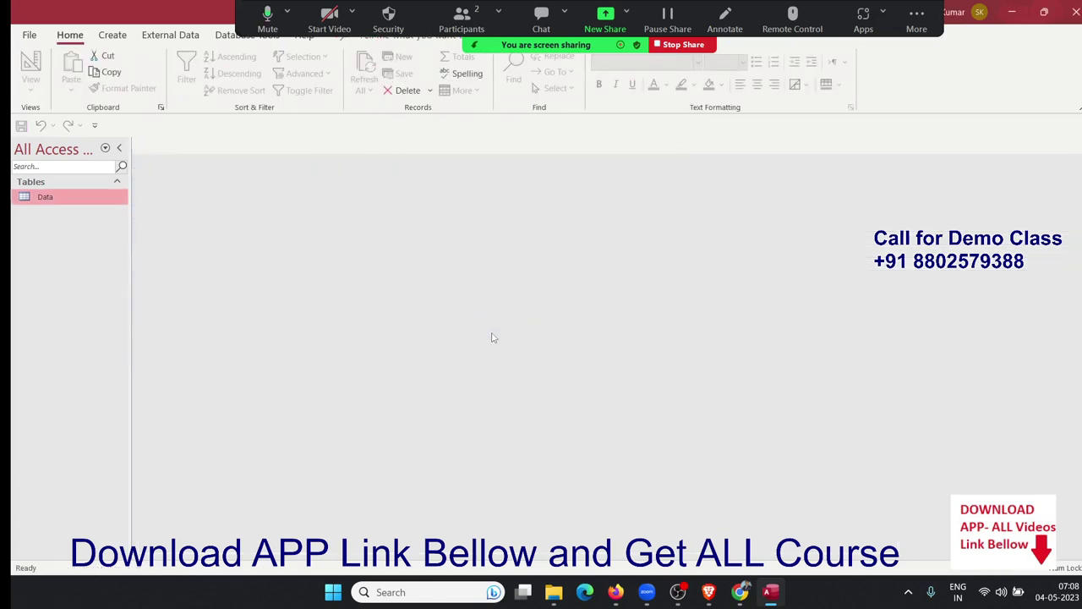
double_click(41, 200)
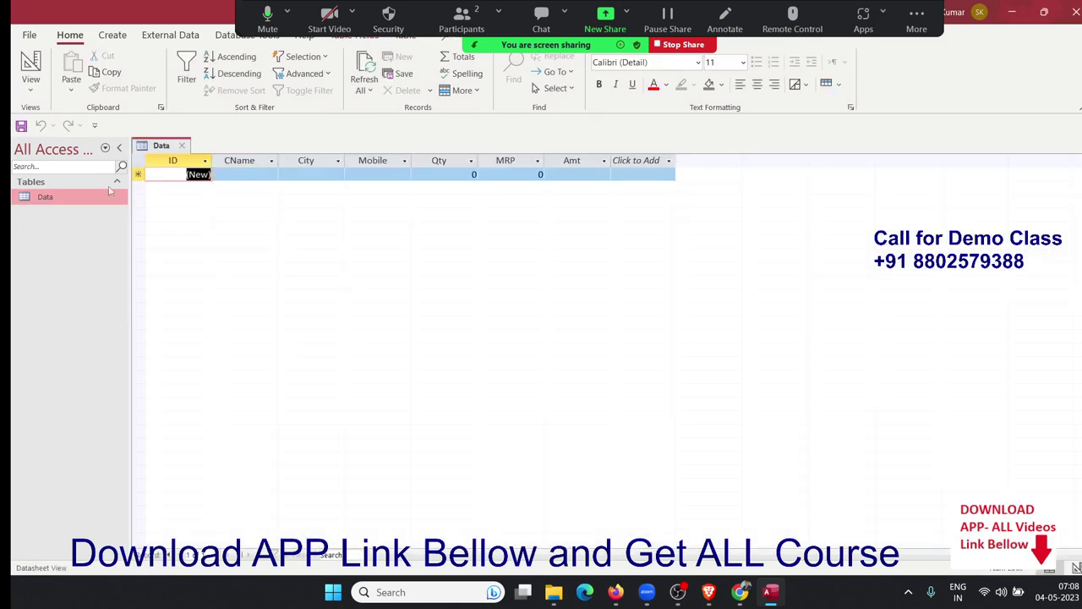
Step: Enter a record with the customer's name, city Delhi, mobile number, Qty 10 and MRP 60
click(250, 174)
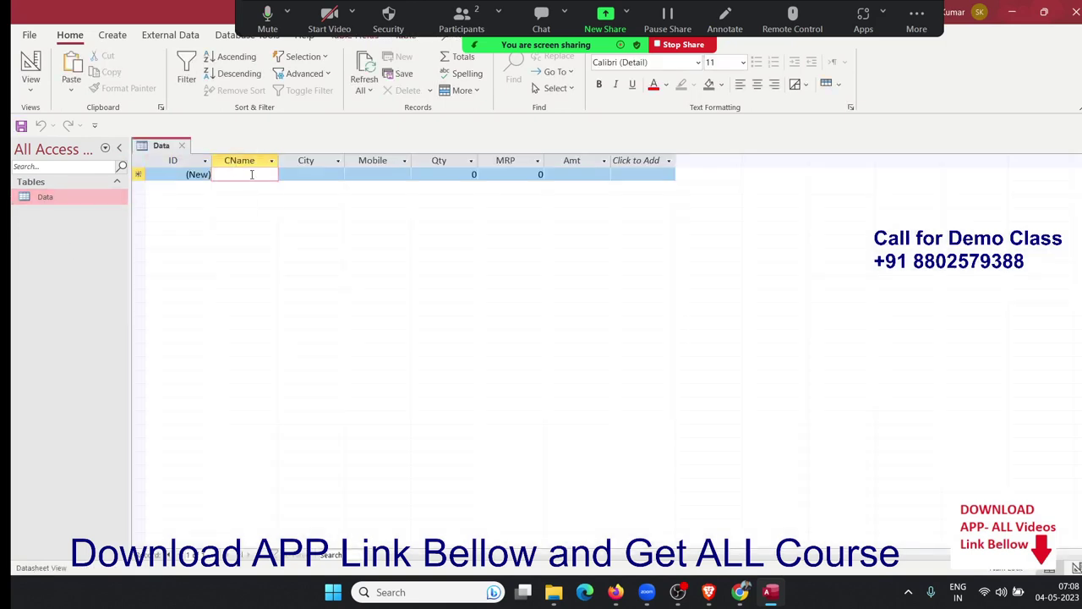
text(Pu)
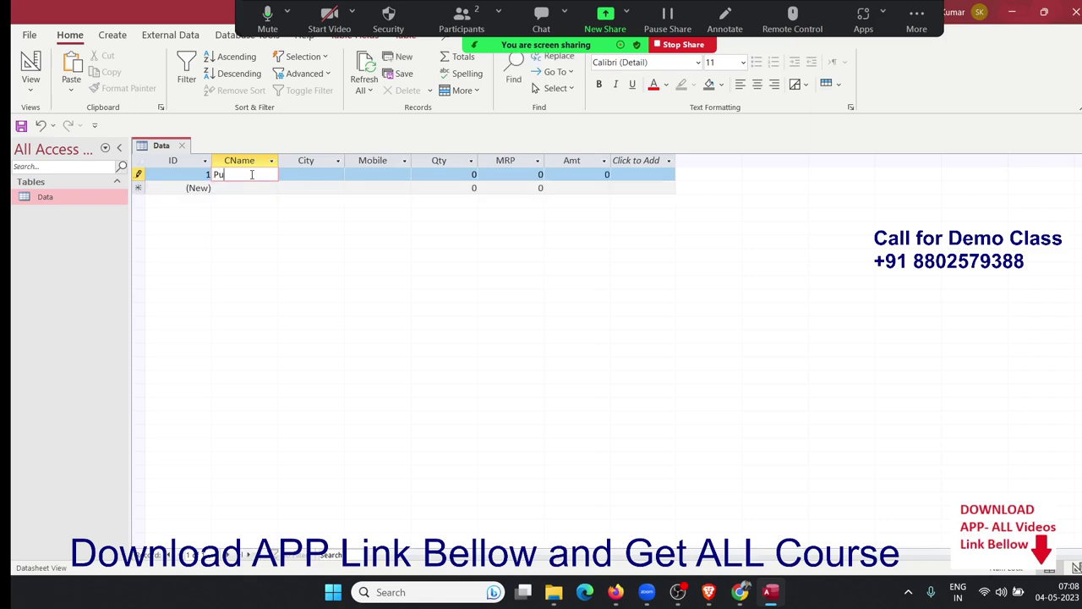
text(ja)
key(Tab)
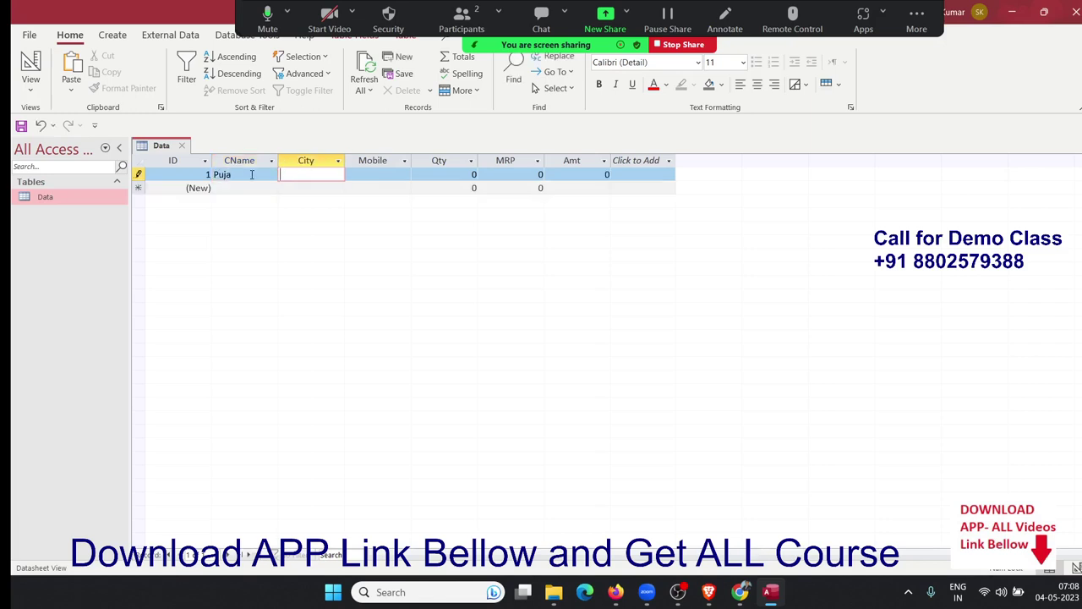
text(Delhi)
key(Tab)
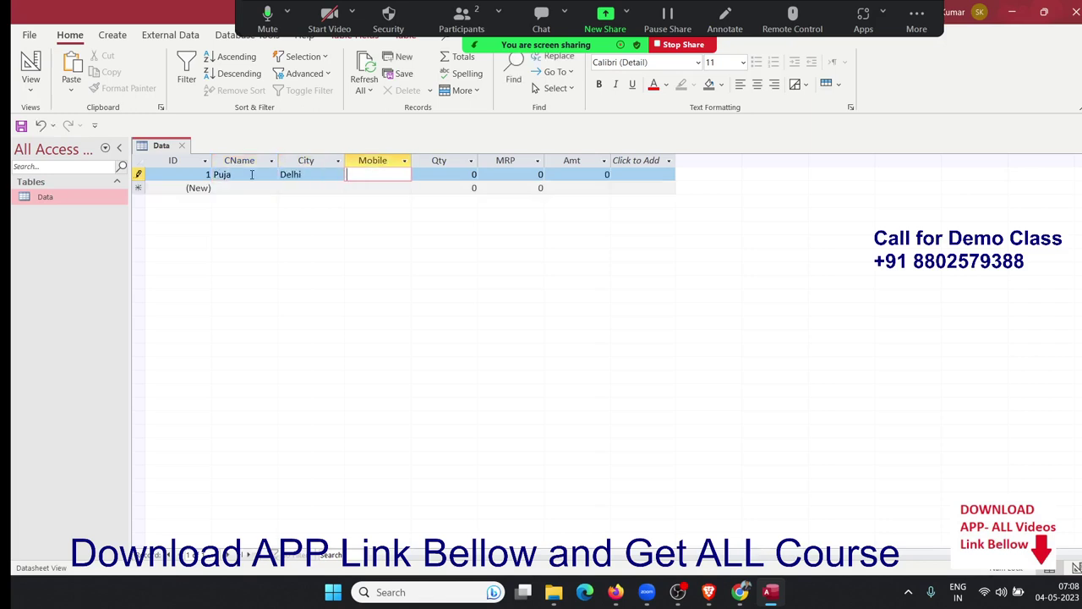
key(Tab)
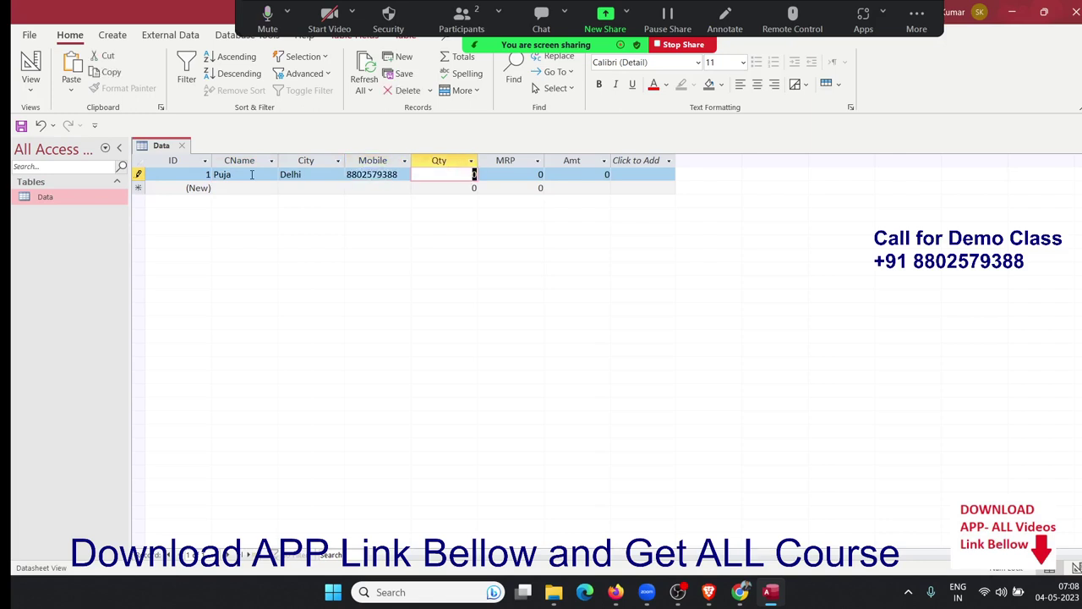
text(10)
key(Tab)
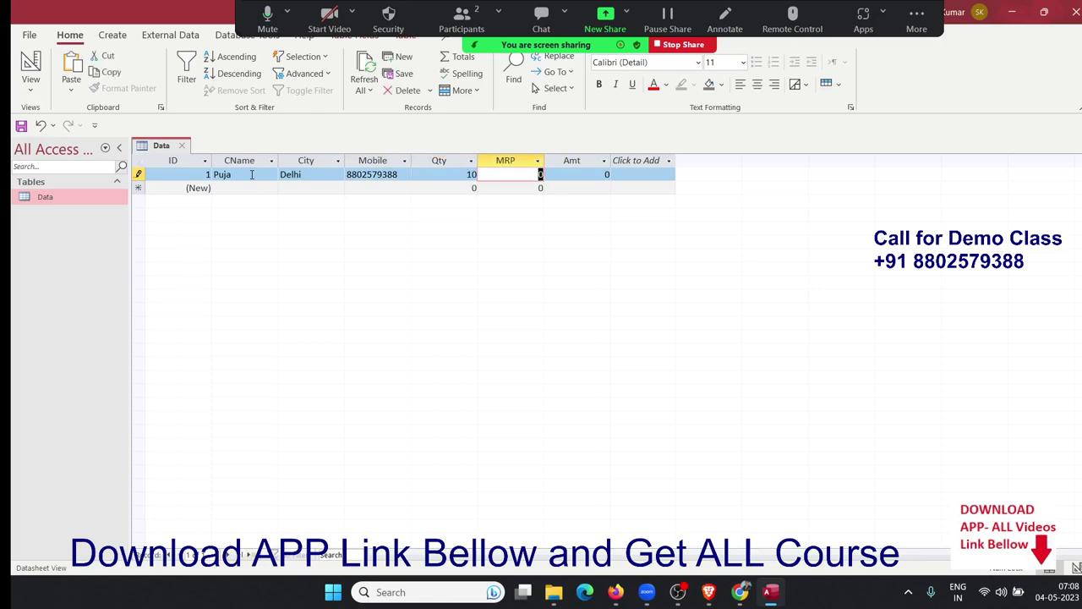
text(60)
key(Tab)
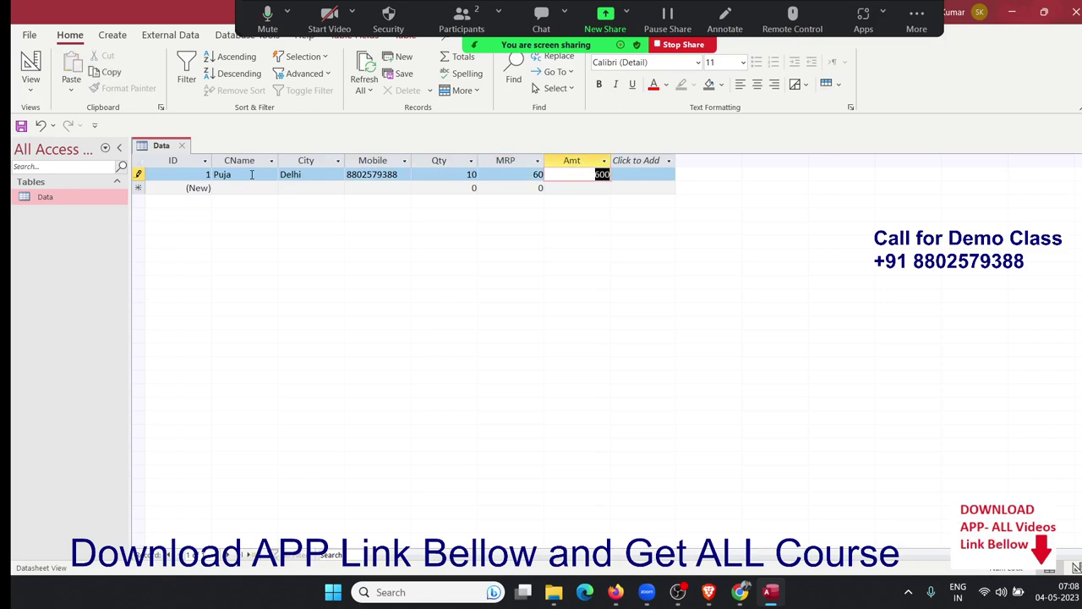
key(1)
Step: Reopen the Data table in Design View and start a new field row below Amt
right_click(61, 202)
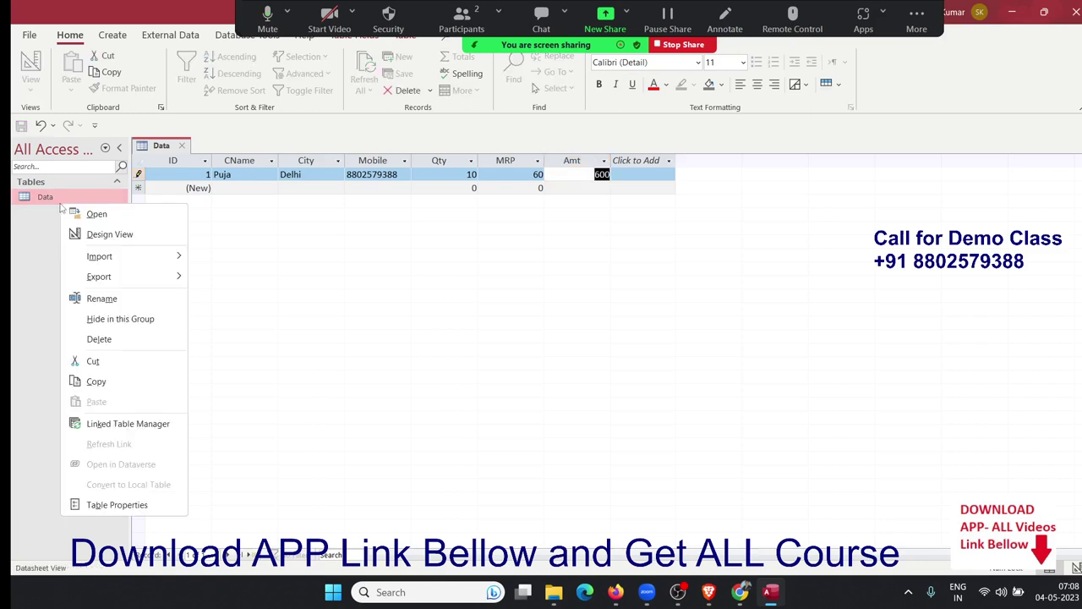
click(88, 237)
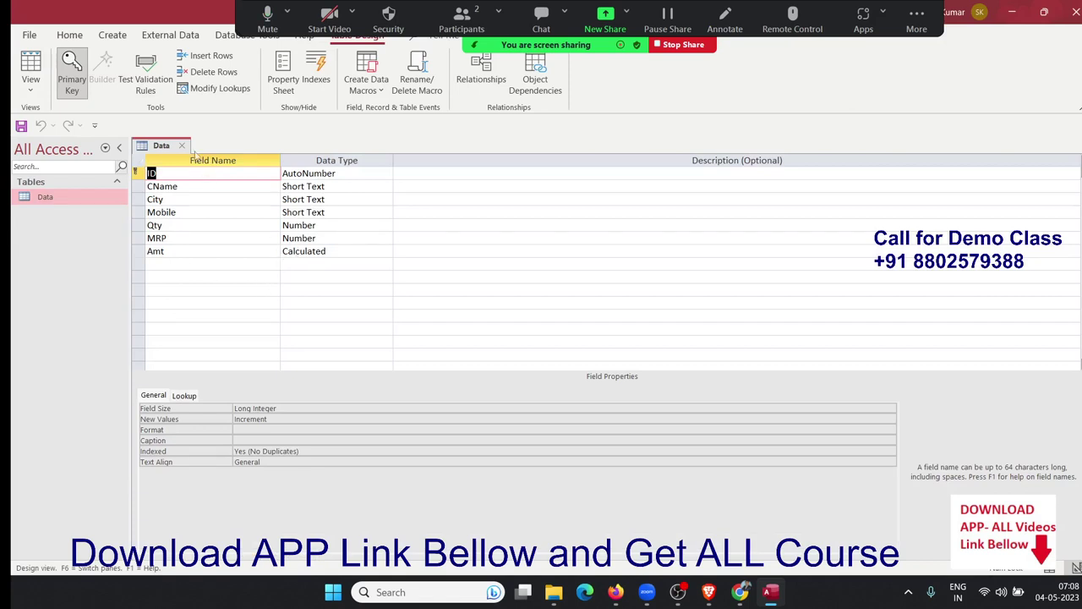
click(96, 197)
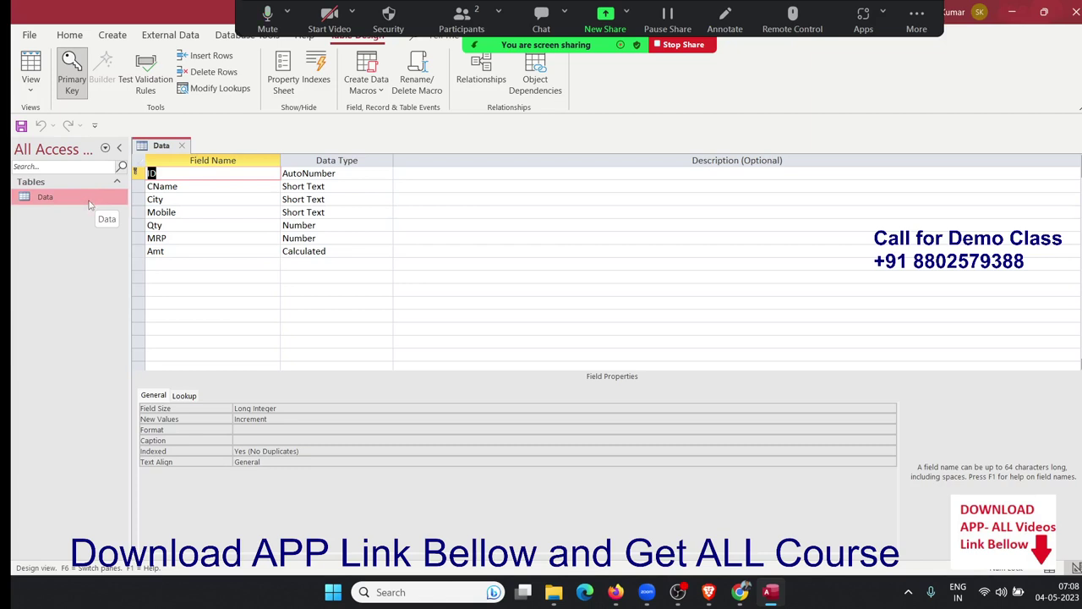
click(158, 266)
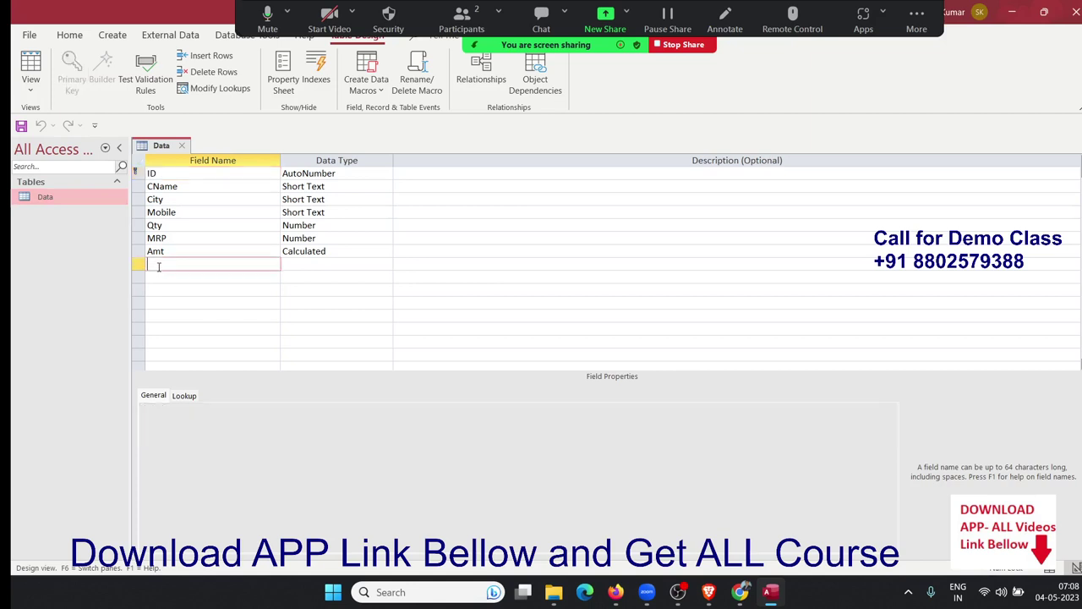
key(Tab)
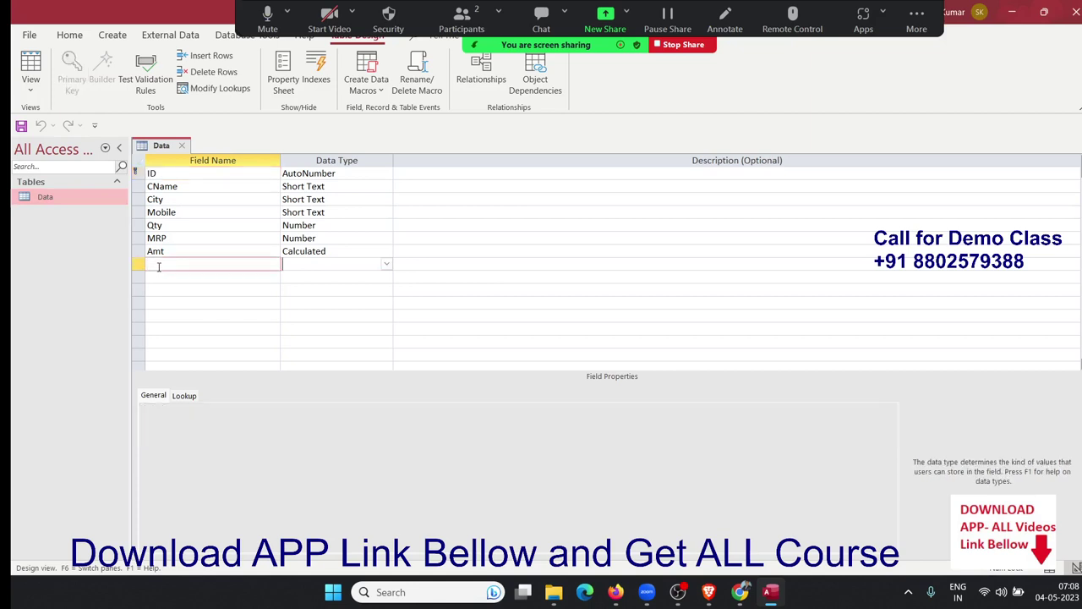
right_click(323, 272)
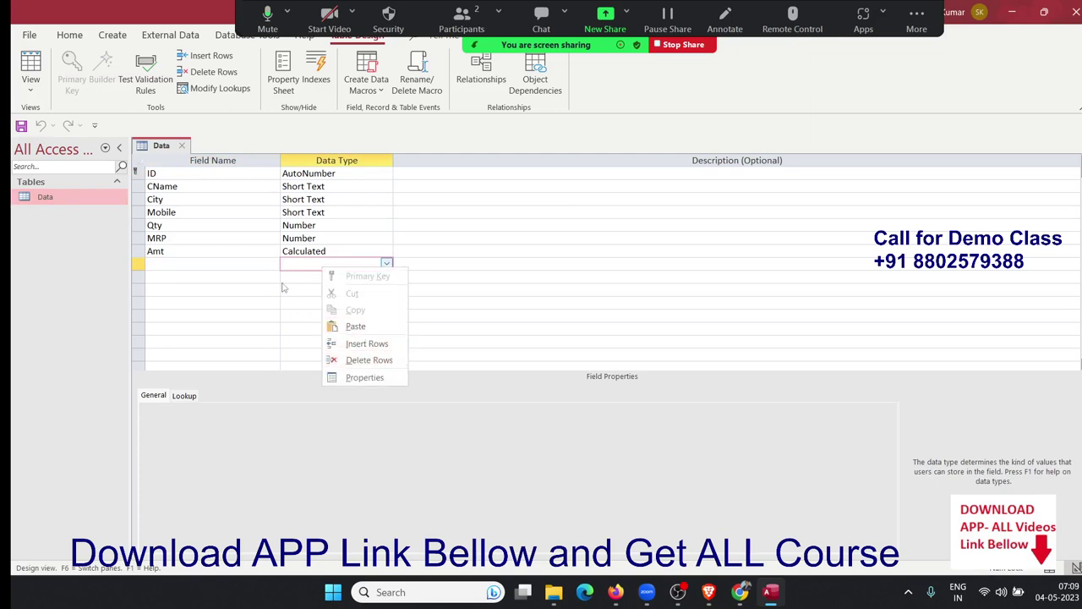
click(236, 263)
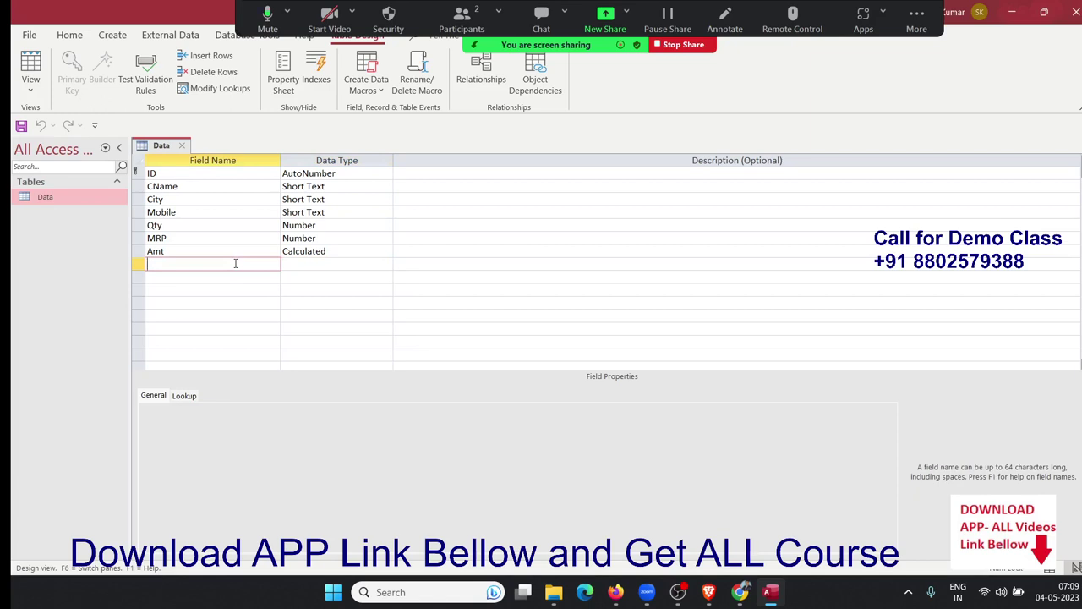
Step: Name the new field SDate and set its data type to Calculated
text(Date)
key(BackSpace)
key(BackSpace)
key(BackSpace)
key(BackSpace)
text(S)
key(BackSpace)
text(SD)
text(ate)
key(Tab)
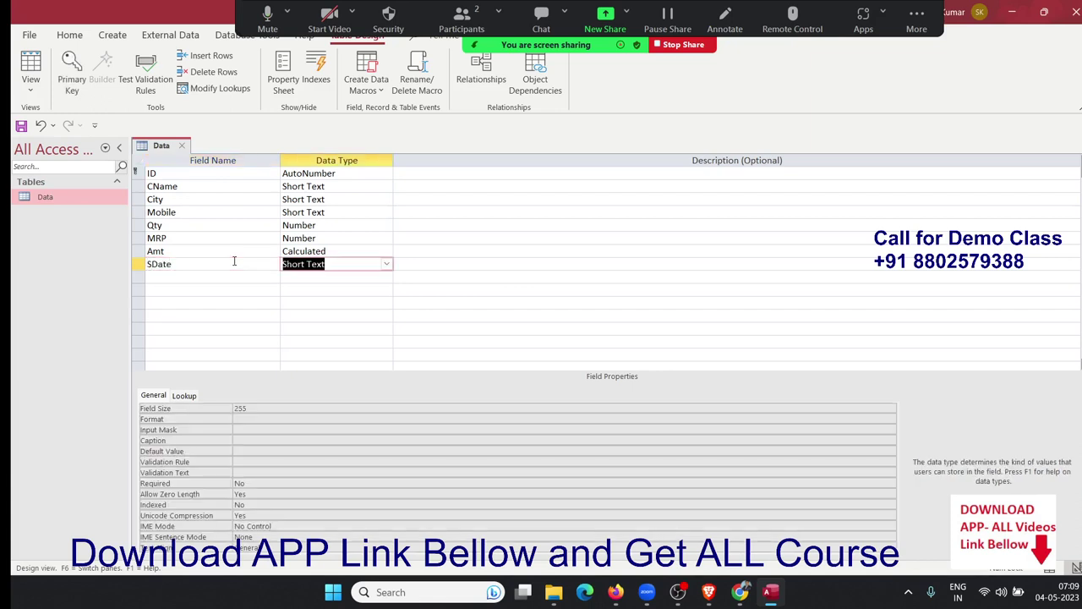
click(387, 265)
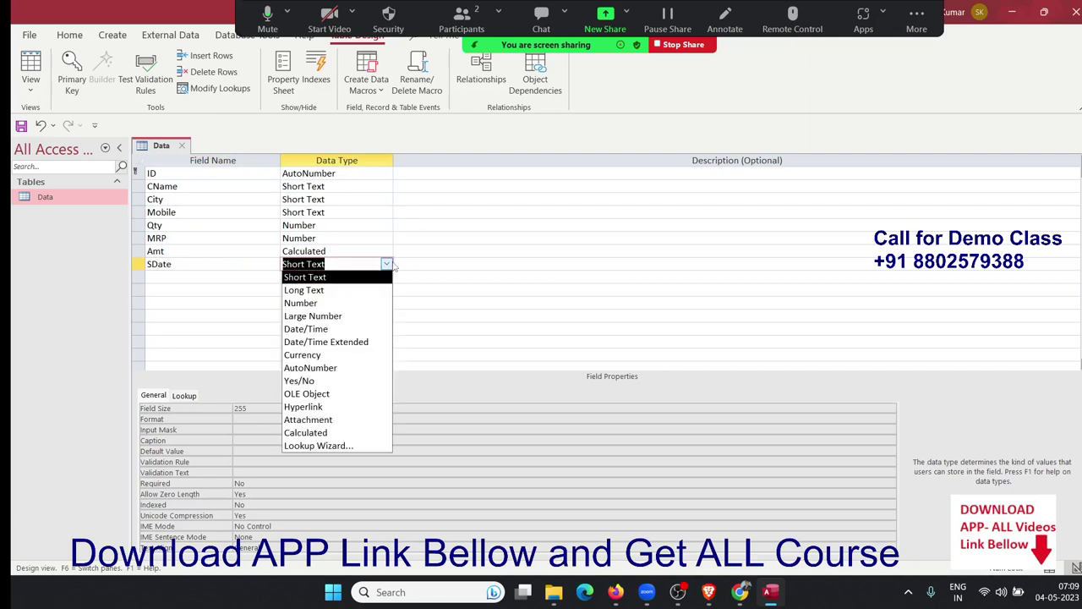
click(321, 433)
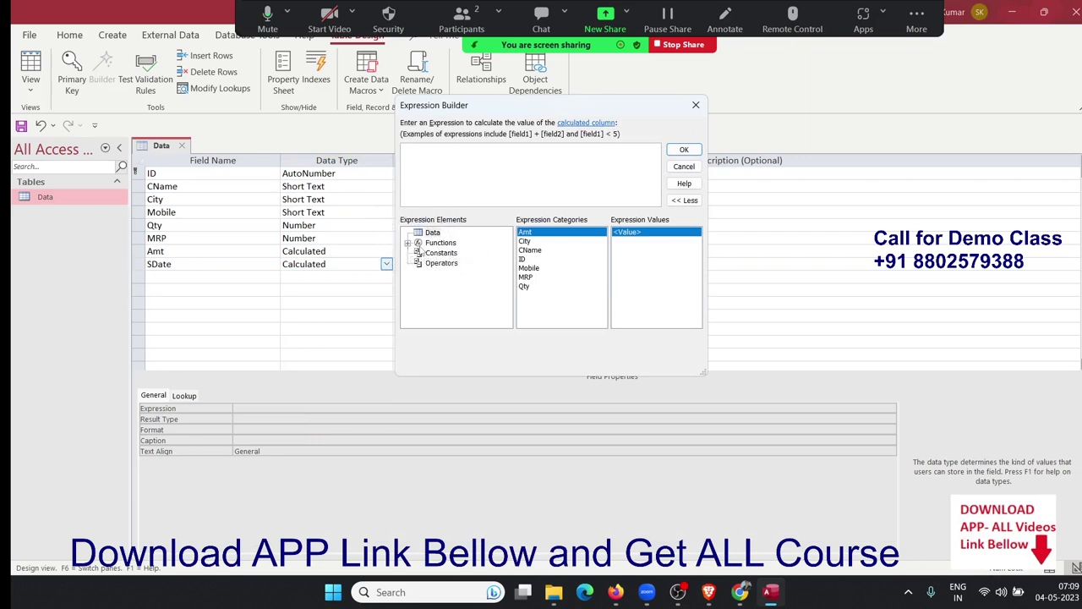
Step: Expand Functions in the Expression Builder and list the Built-In Functions categories
click(409, 243)
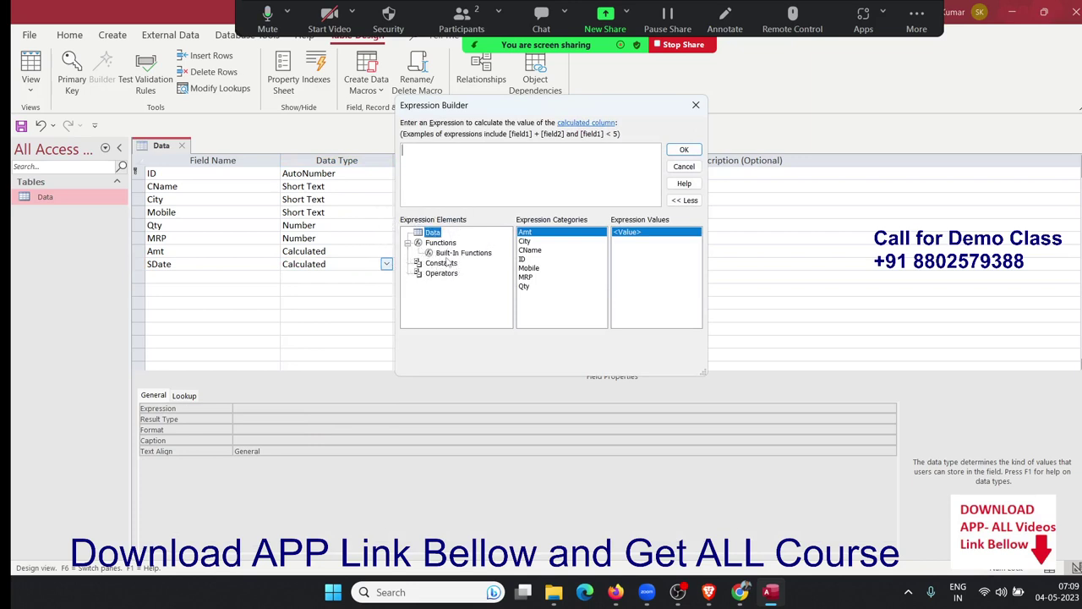
click(448, 255)
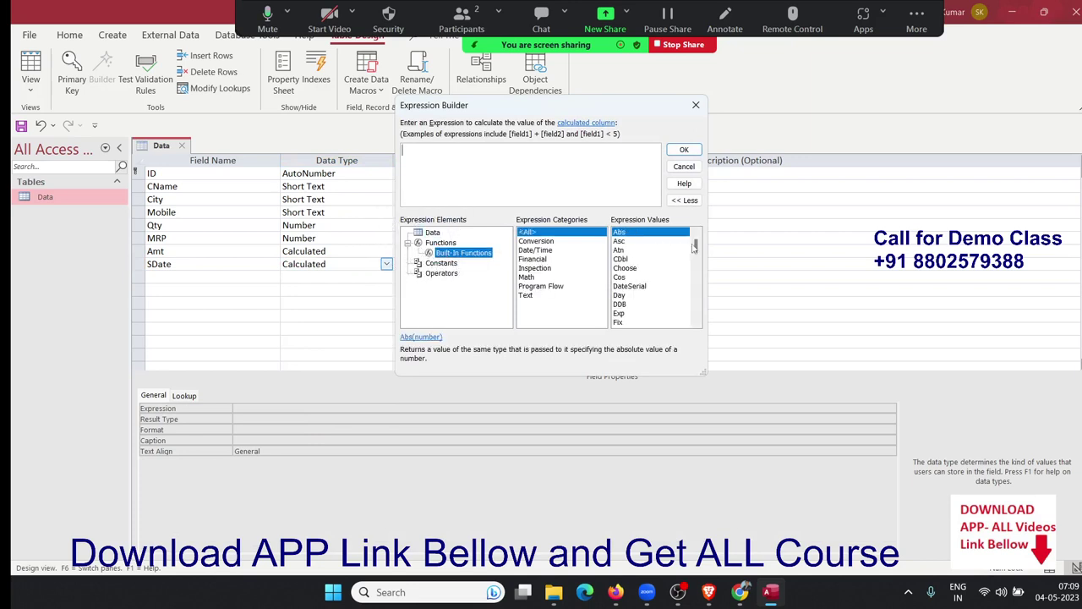
mouse_move(695, 246)
mouse_down()
mouse_move(696, 333)
mouse_move(682, 234)
mouse_up()
click(435, 234)
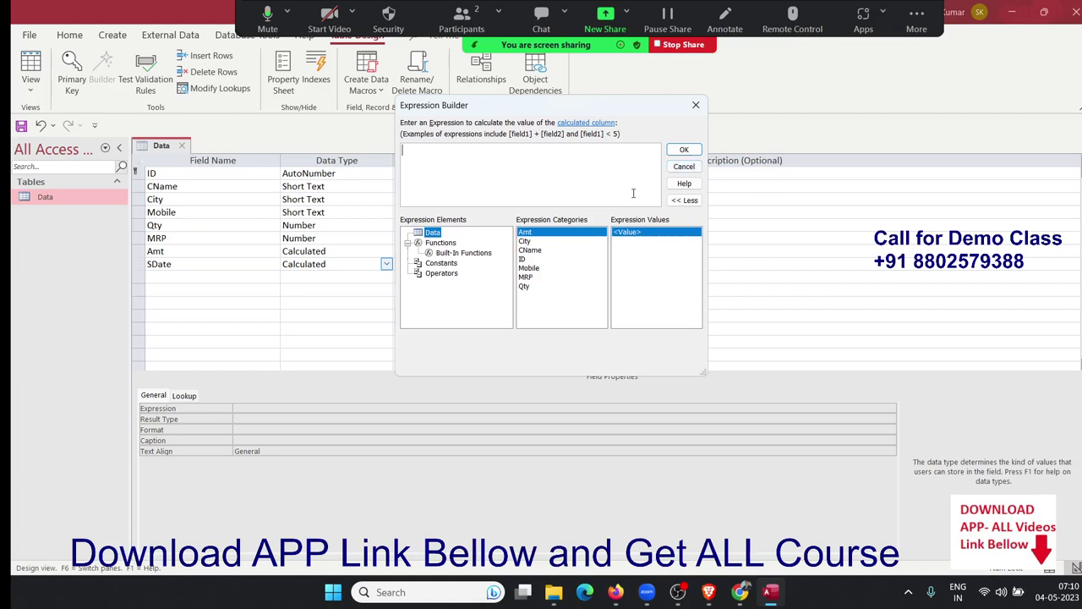
click(442, 259)
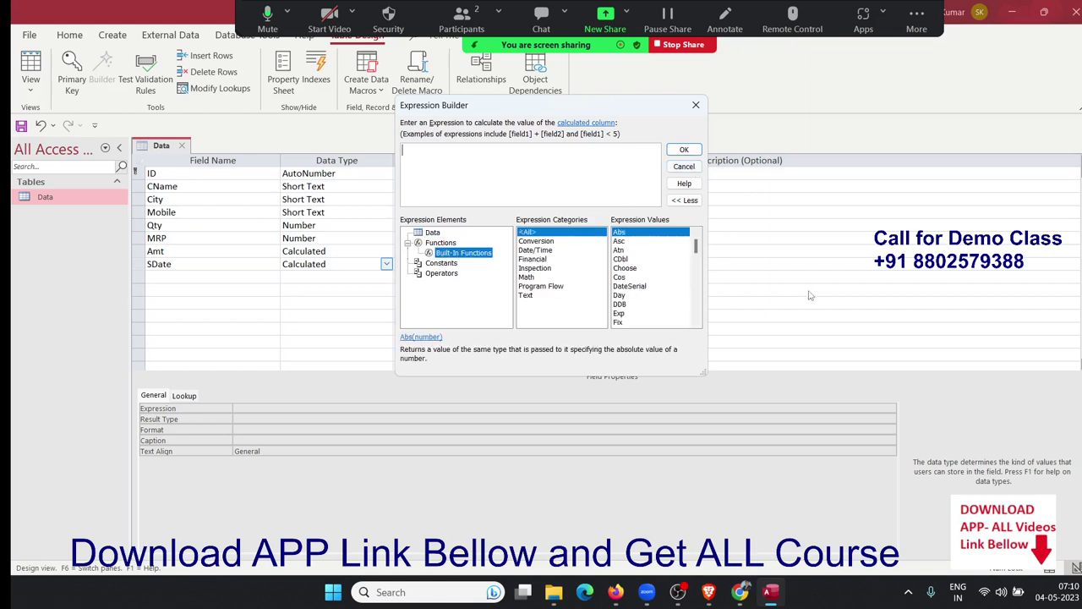
Step: Browse the Date/Time functions, reading Day, MonthName, DateSerial, Hour and WeekdayName
click(562, 253)
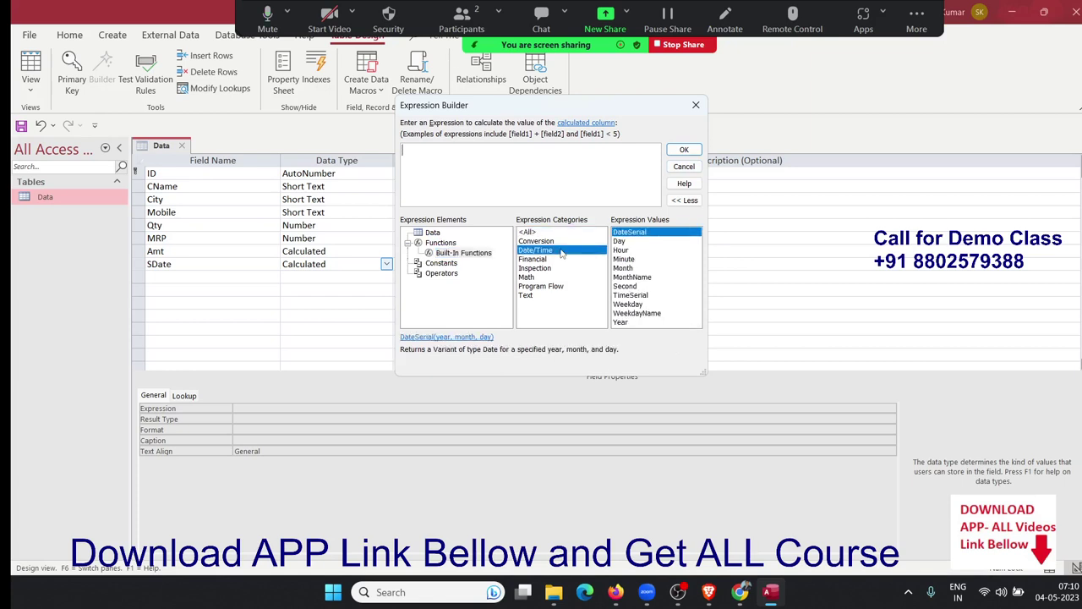
click(627, 241)
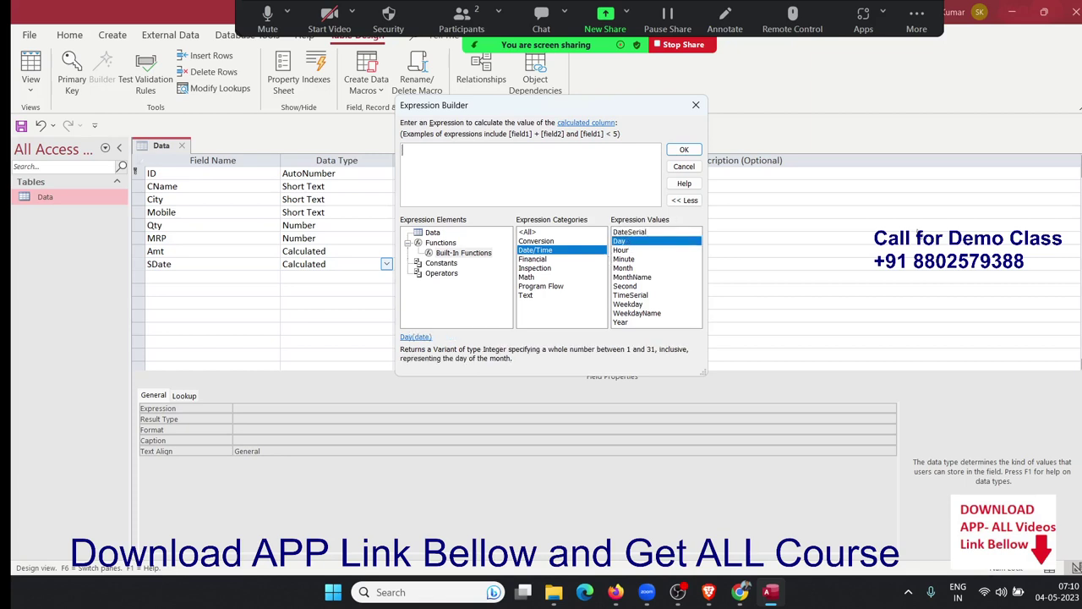
click(632, 276)
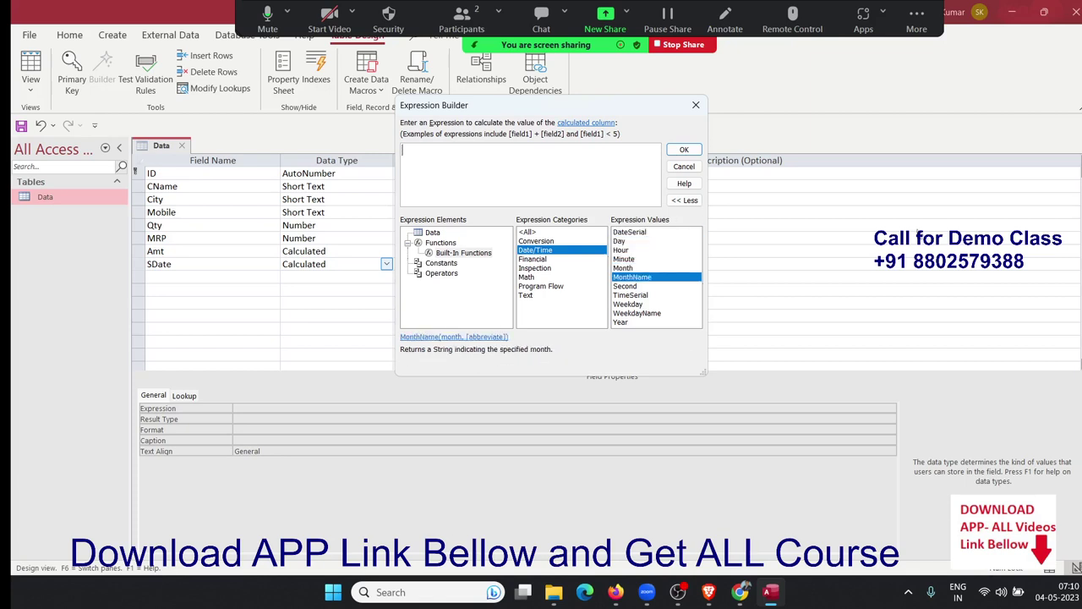
key(Down)
key(Down)
key(Down)
key(Down)
key(Down)
key(Up)
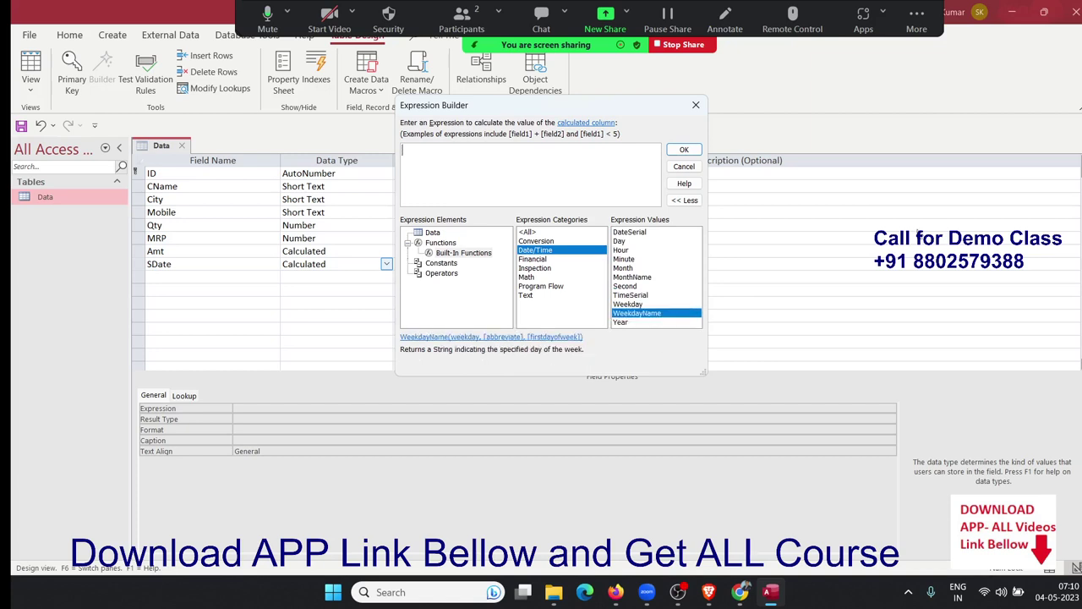
key(Up)
key(Up)
key(Up)
key(Up)
key(Up)
key(Up)
key(Up)
key(Up)
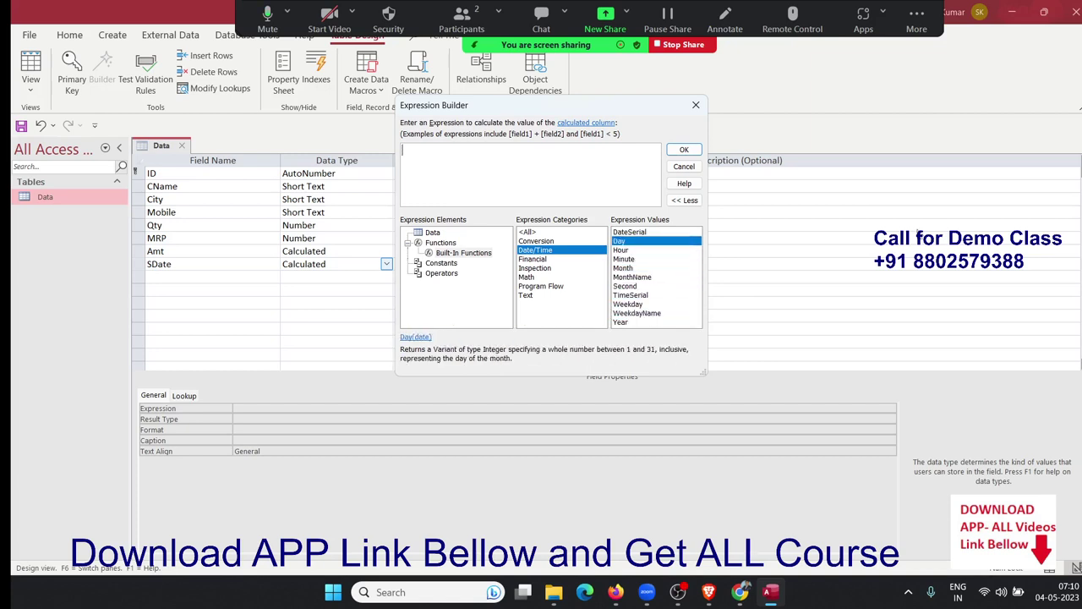
key(Up)
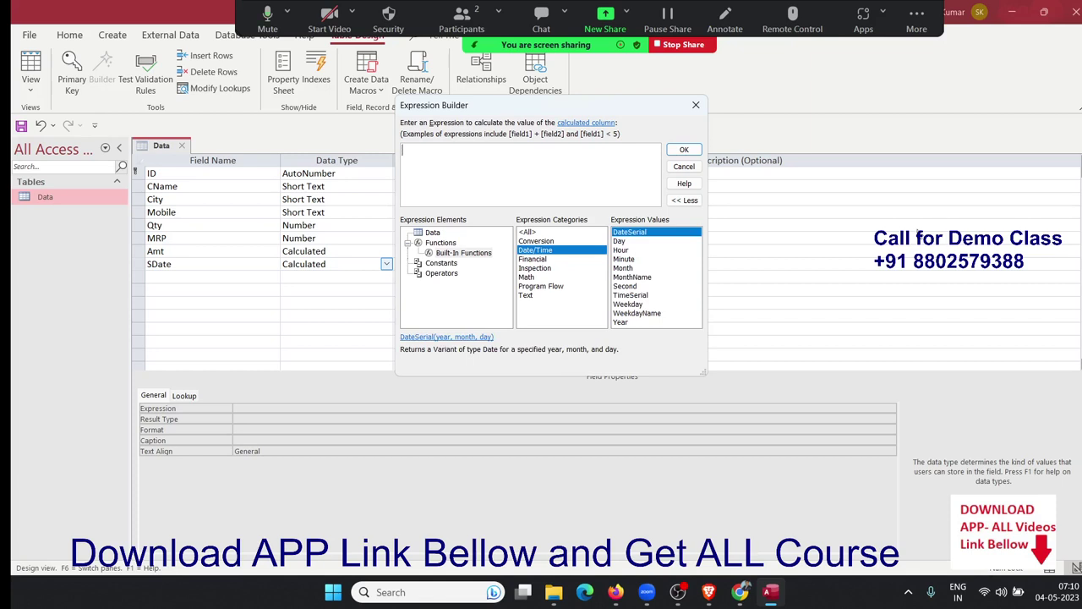
key(Down)
key(Down)
key(Down)
key(Down)
key(Down)
key(Down)
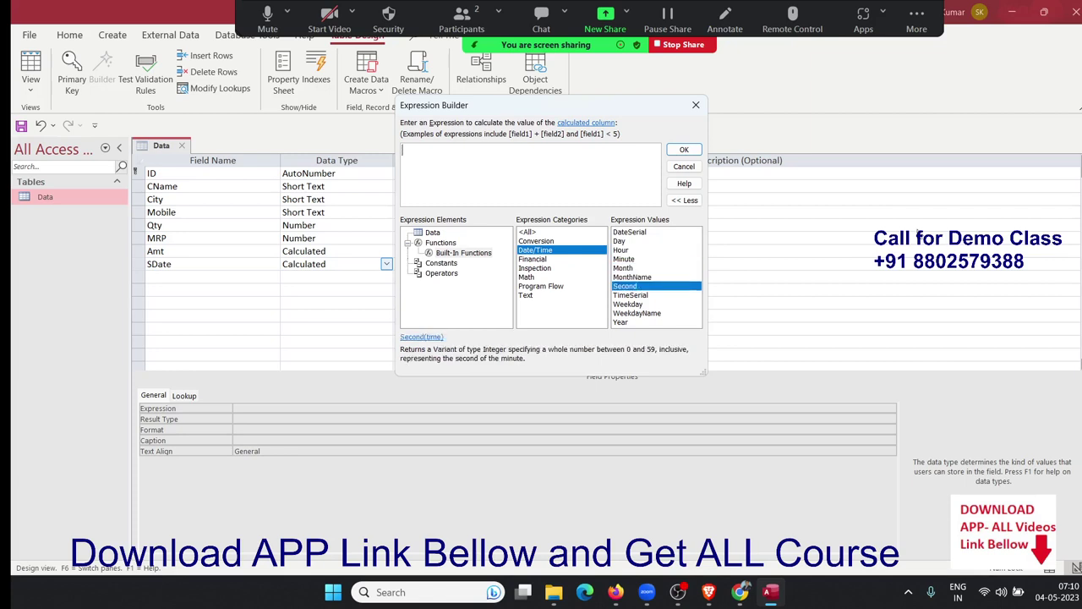
key(Down)
key(Down)
key(Down)
key(Up)
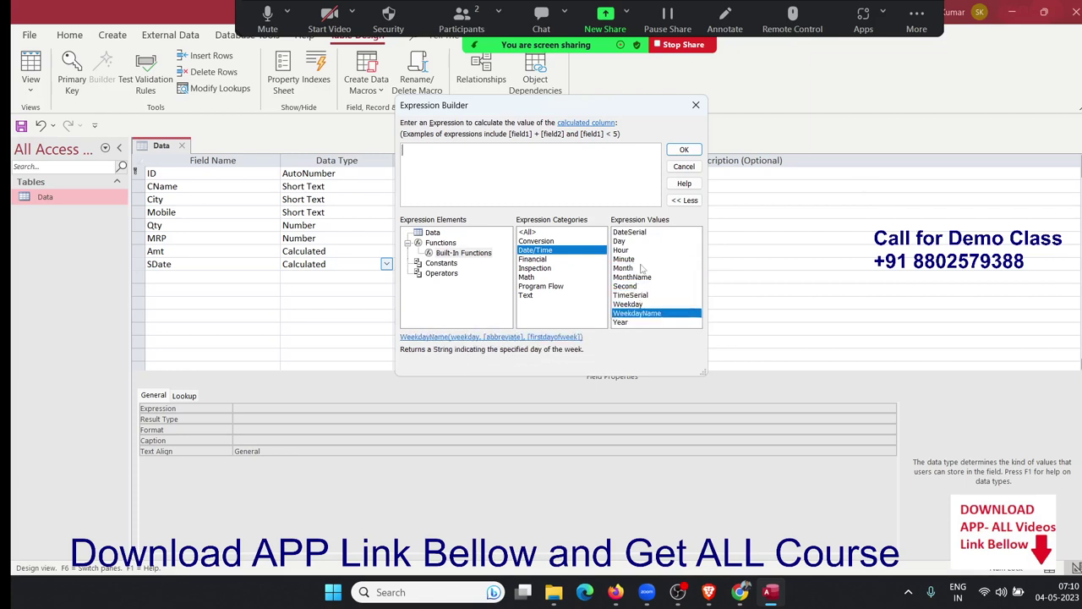
Step: Show the Conversion functions and scroll through their list
click(546, 243)
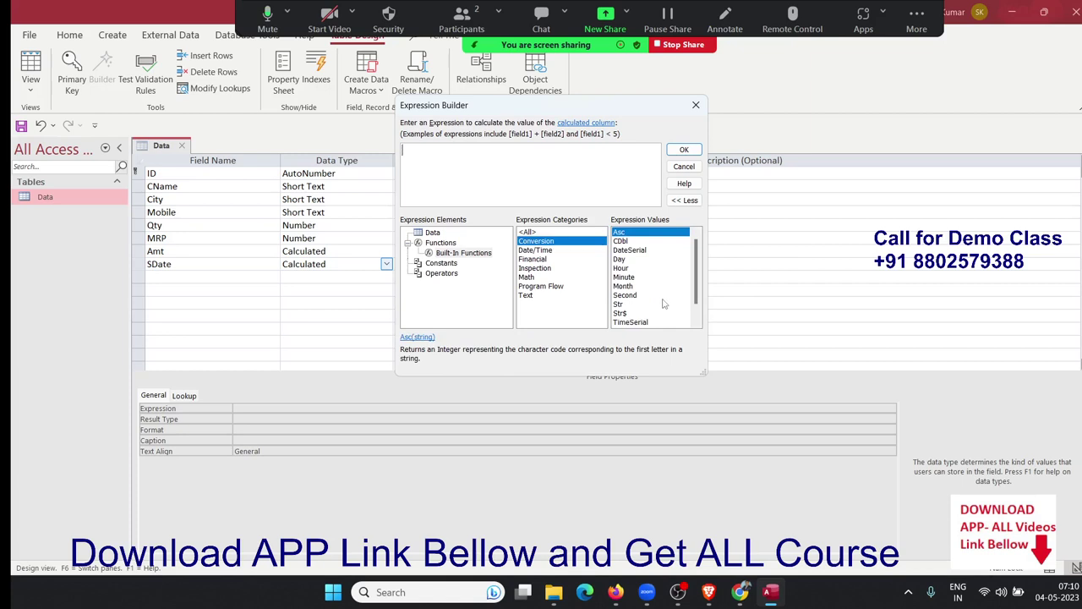
key(Down)
key(Down)
key(Up)
key(Up)
scroll(707, 281, down, 1)
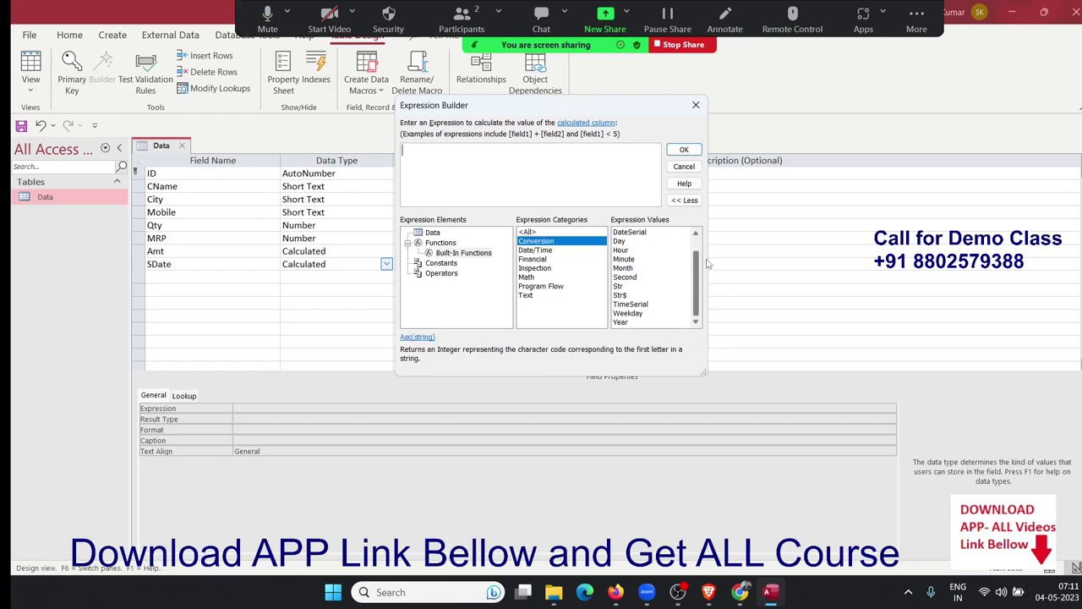
scroll(709, 264, up, 1)
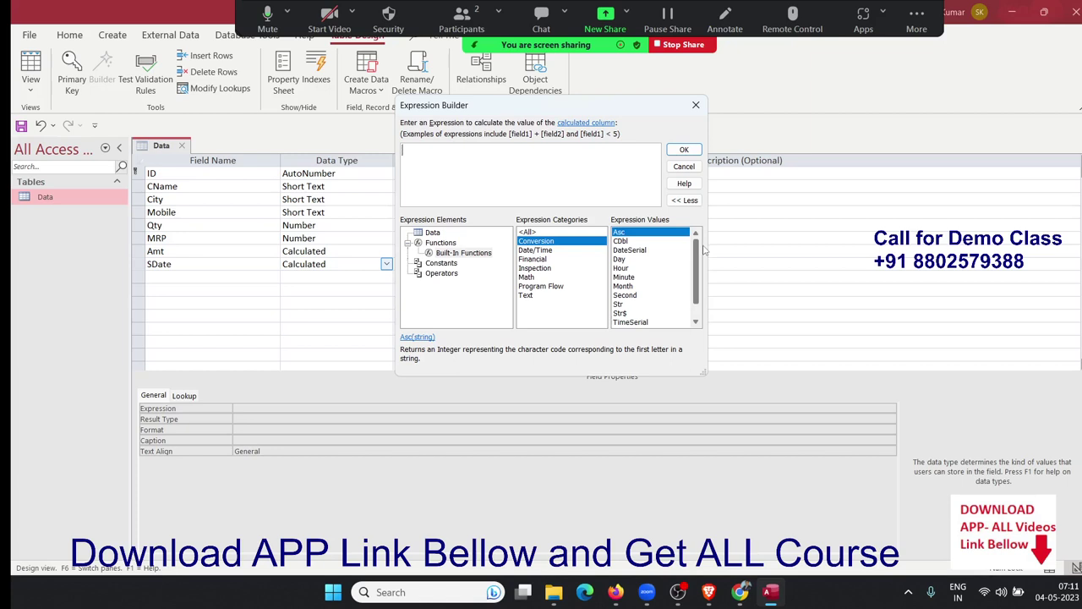
scroll(703, 254, down, 1)
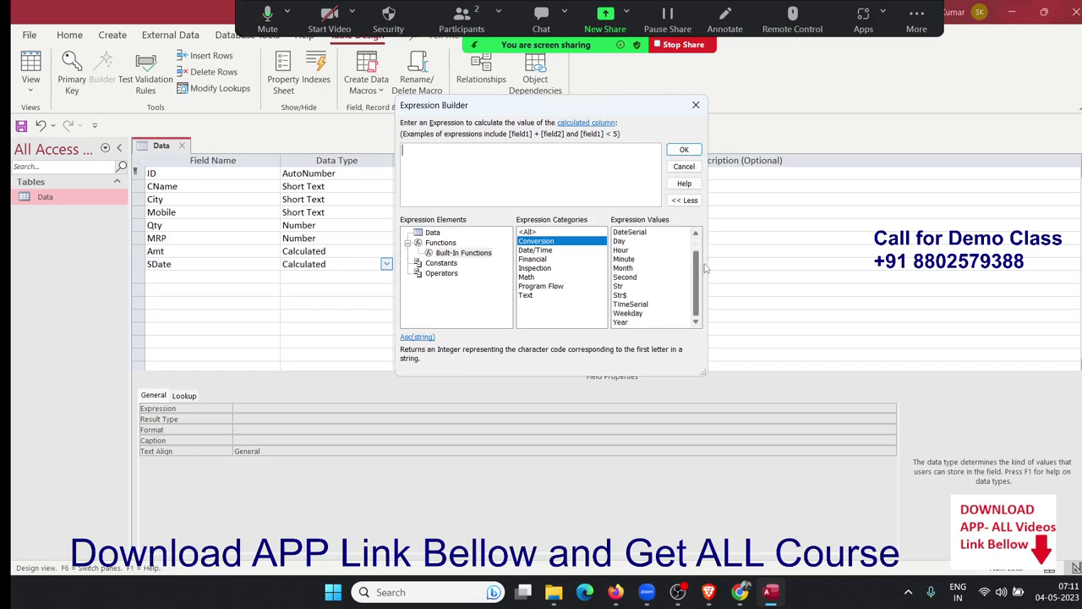
Step: Browse the Financial, Inspection and Math function categories
click(539, 258)
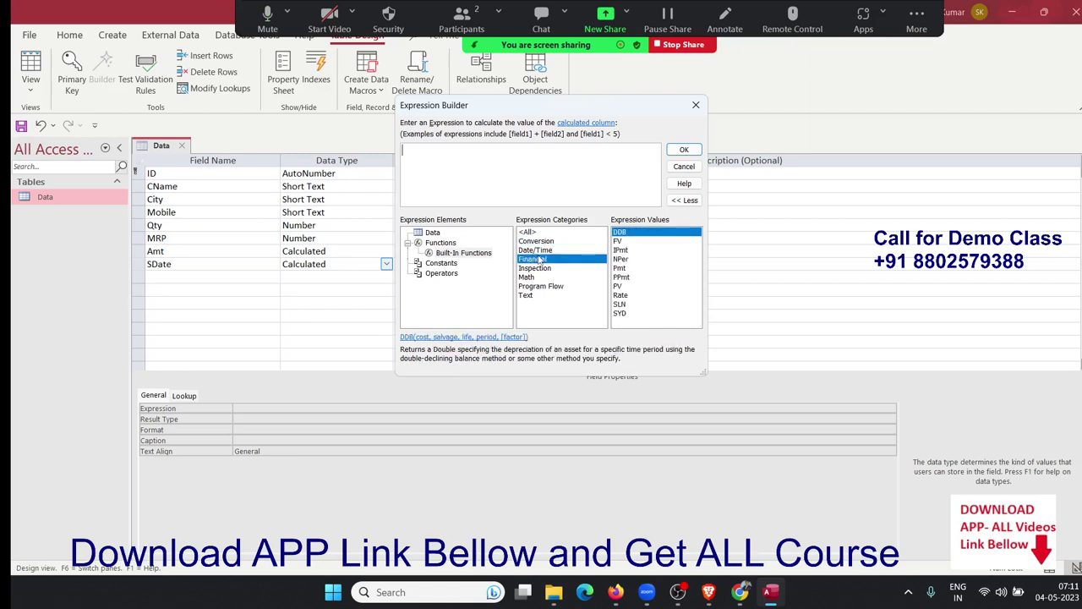
click(538, 250)
click(540, 259)
click(536, 268)
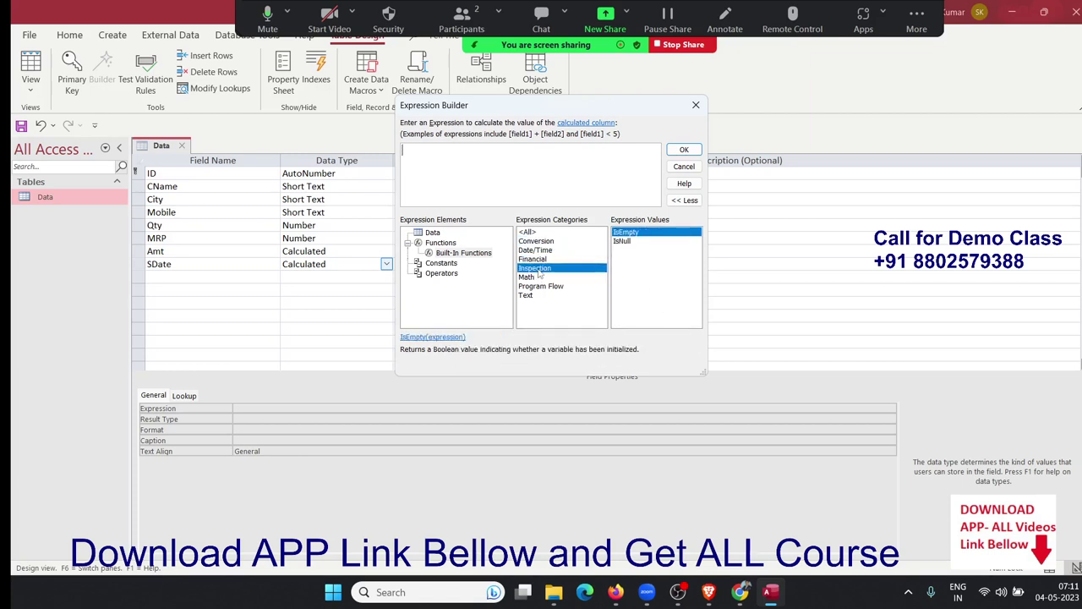
click(539, 277)
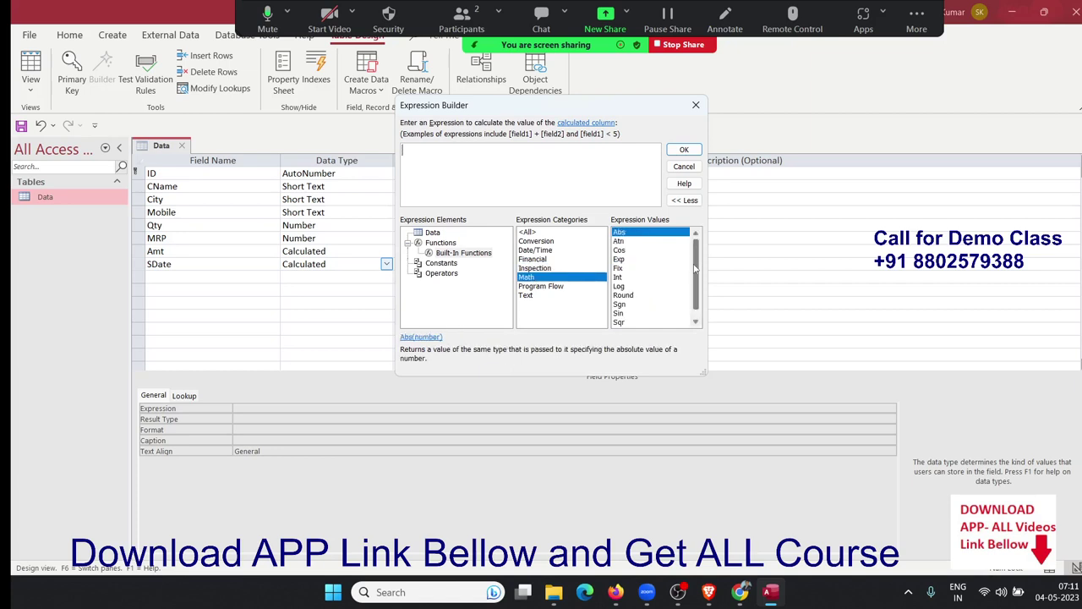
scroll(694, 279, down, 1)
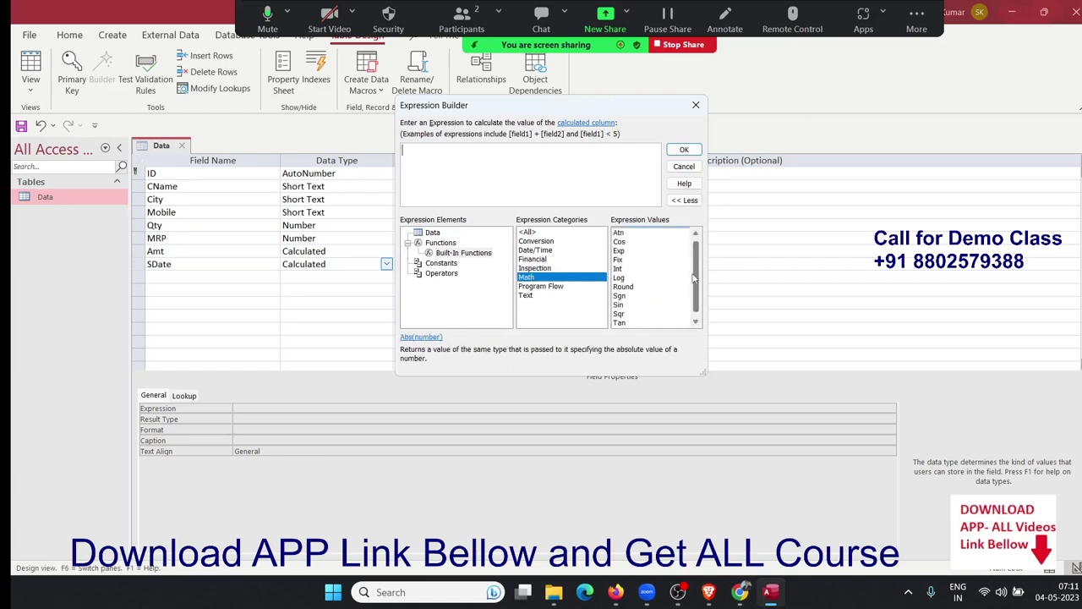
Step: View the Program Flow functions, then scroll through the Text functions list
click(570, 286)
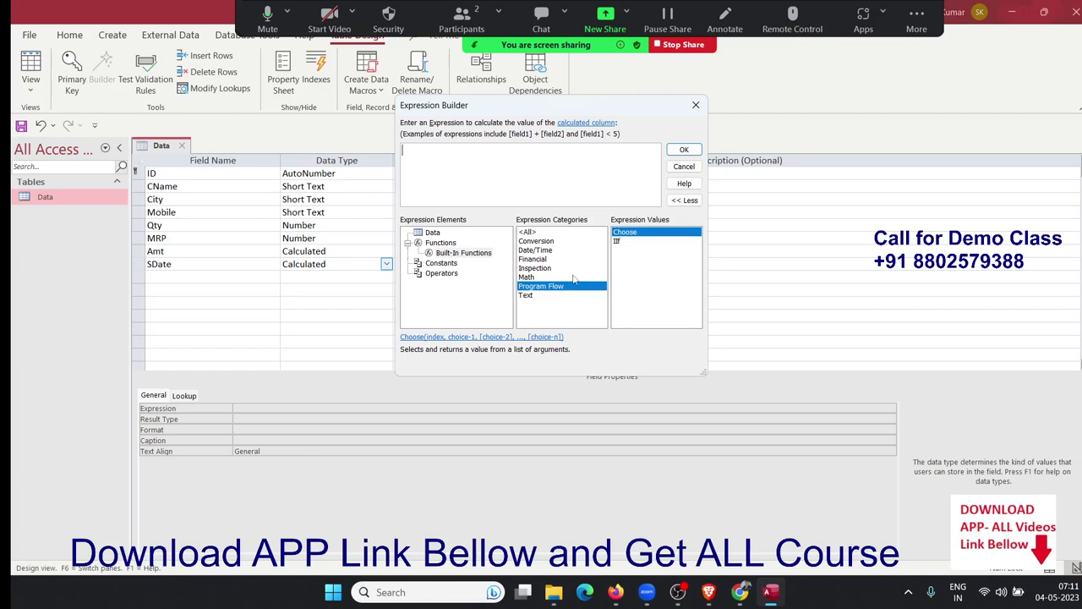
click(562, 295)
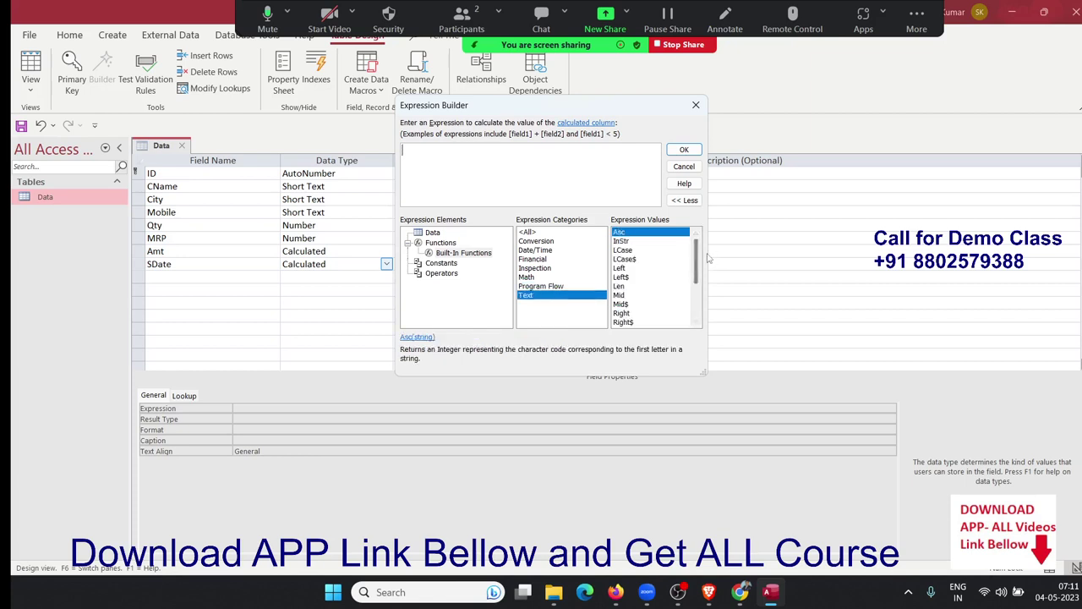
drag(696, 261, 696, 309)
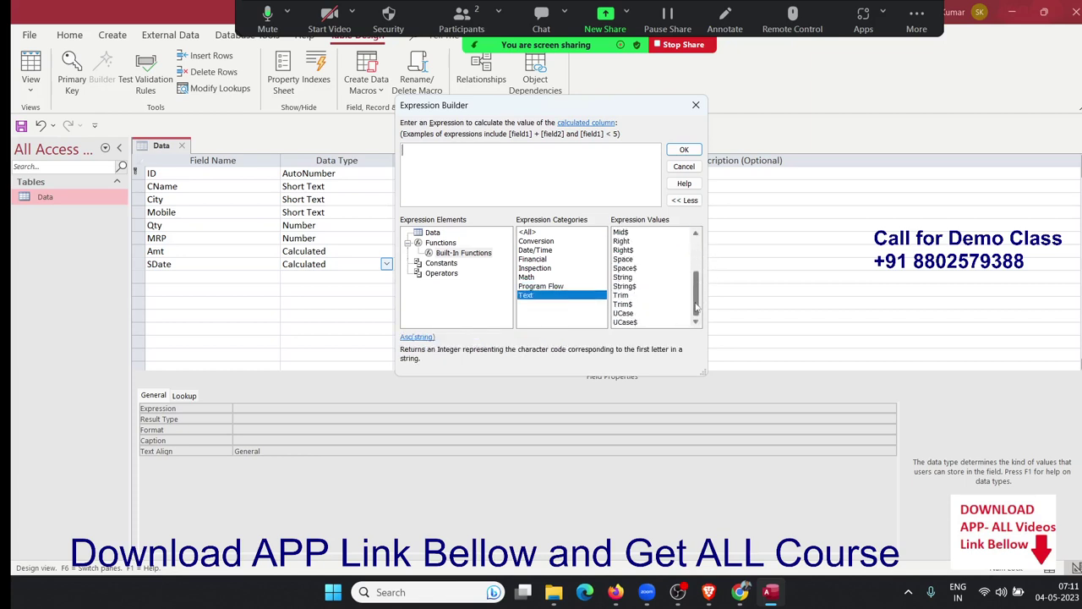
drag(696, 307, 701, 248)
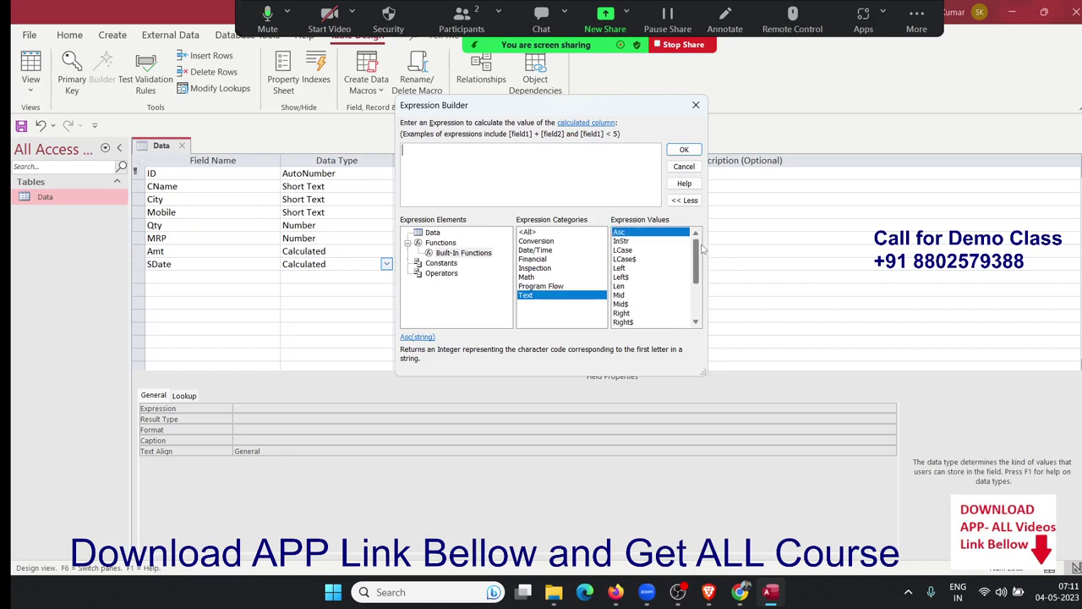
drag(702, 248, 701, 298)
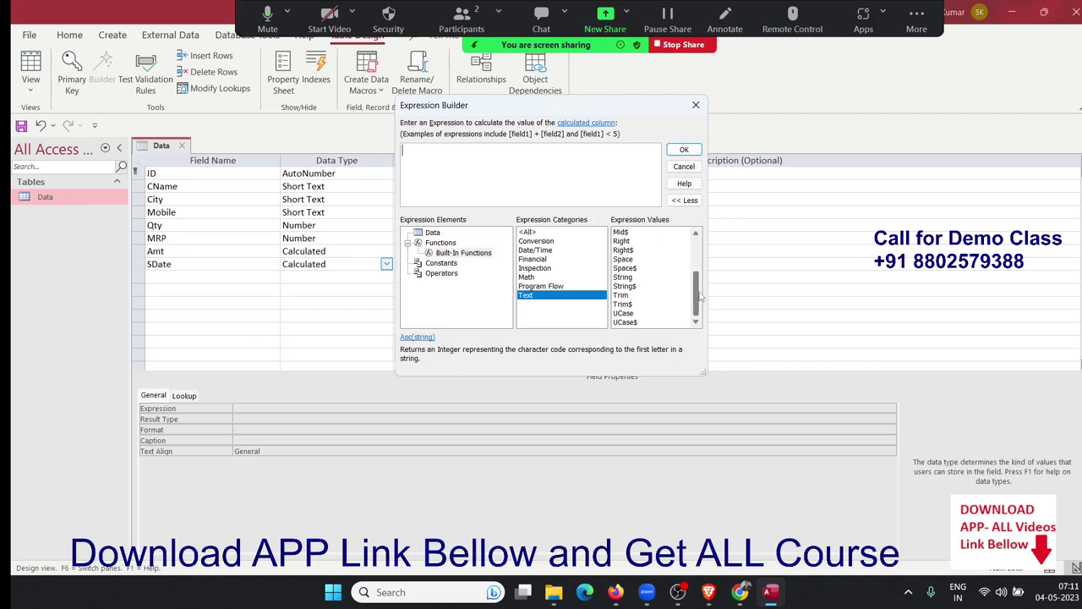
drag(700, 294, 707, 268)
drag(707, 269, 715, 246)
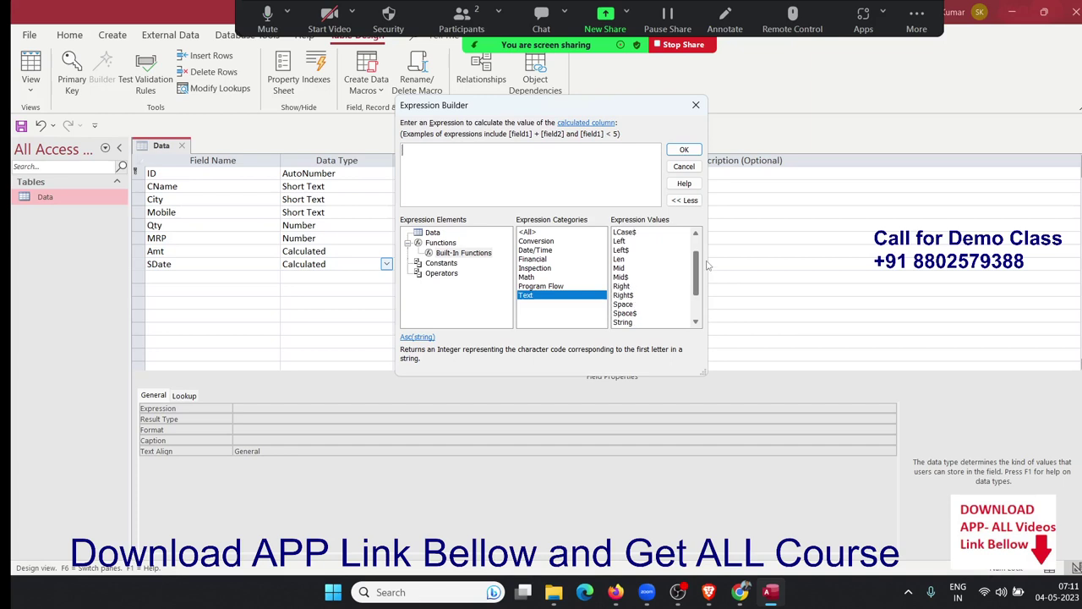
Step: Discard the SDate expression, change SDate to Date/Time, and open its Default Value expression builder
click(698, 106)
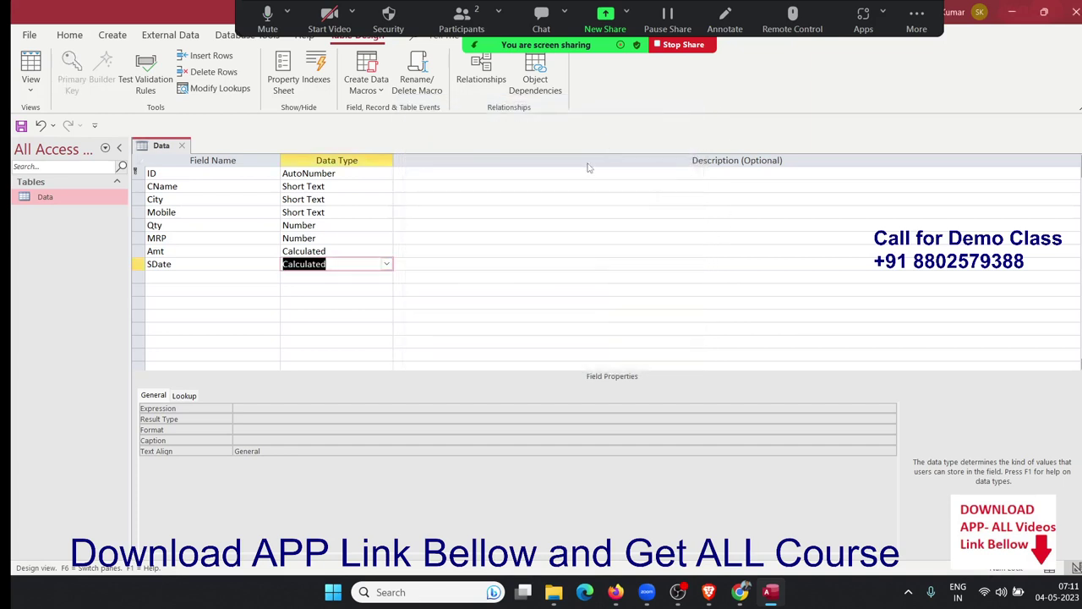
click(385, 265)
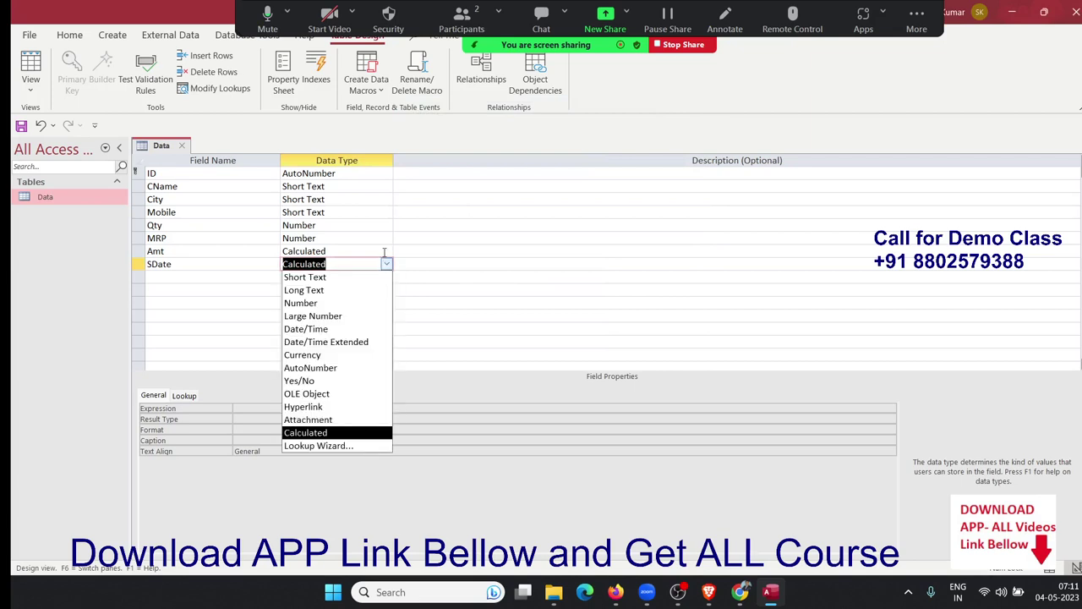
click(338, 329)
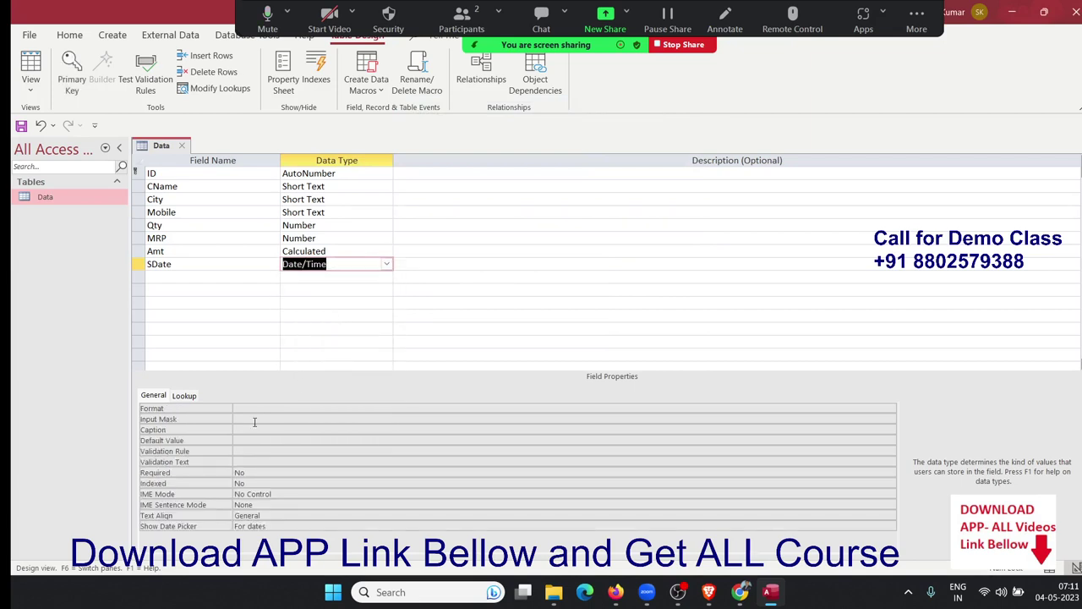
click(184, 440)
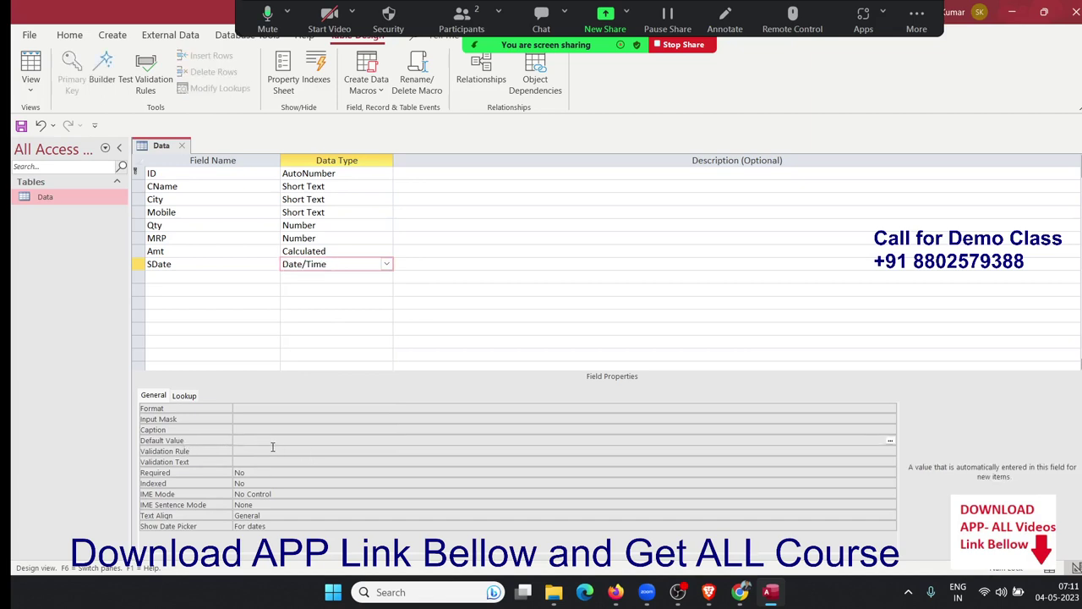
click(890, 441)
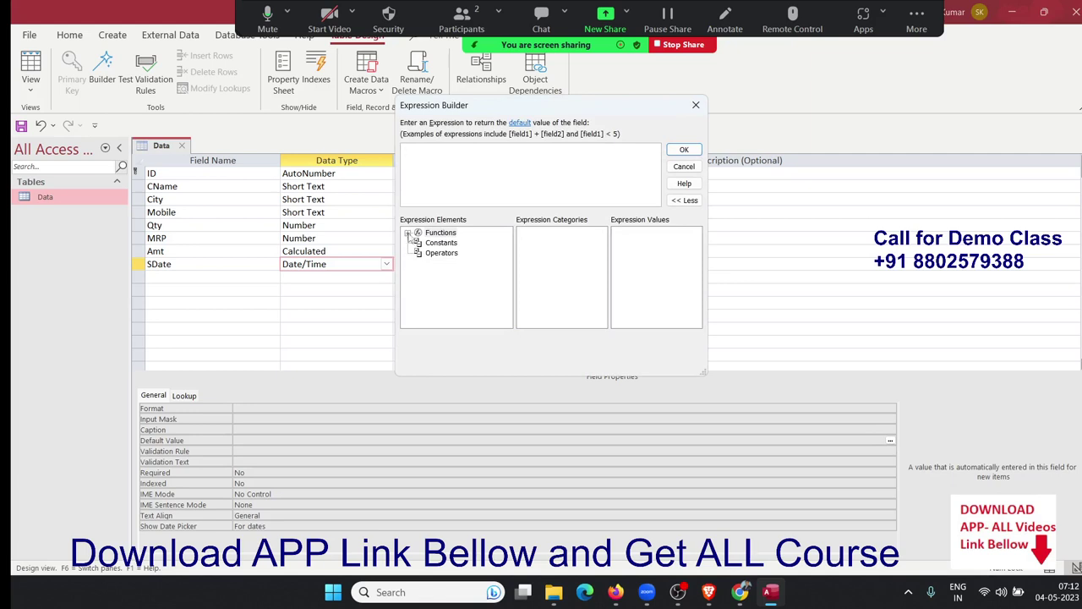
Step: Insert the built-in Date/Time function Date() as SDate's default value and confirm it
click(408, 233)
click(440, 246)
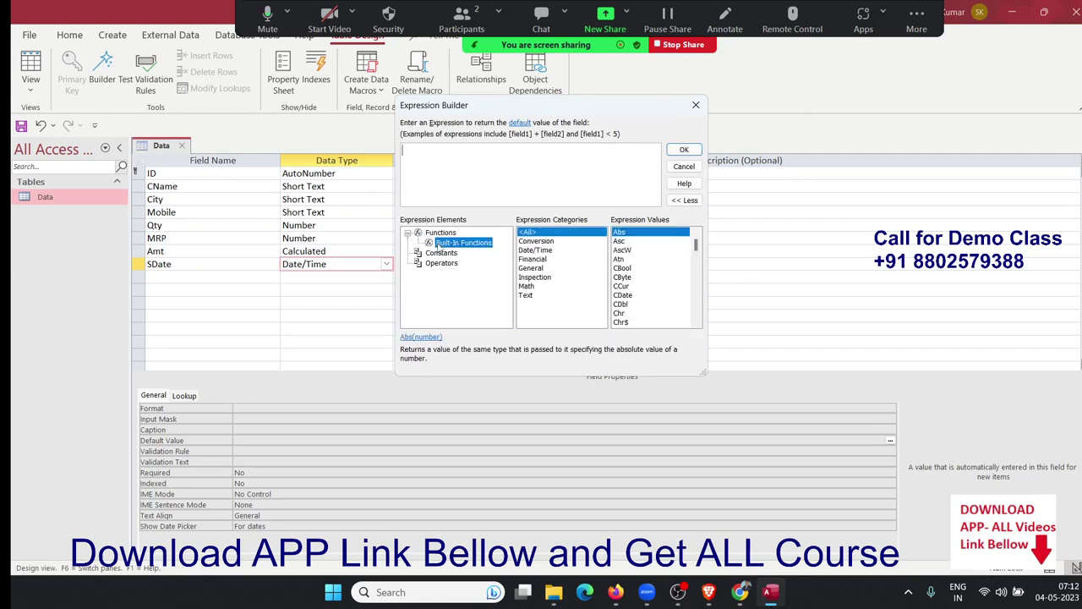
click(536, 252)
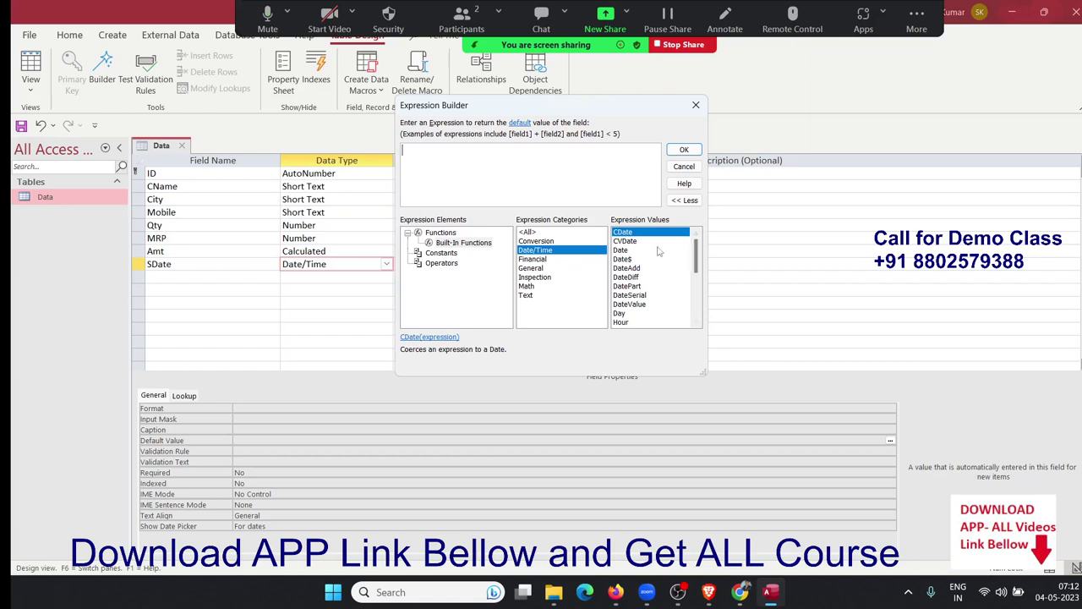
click(629, 252)
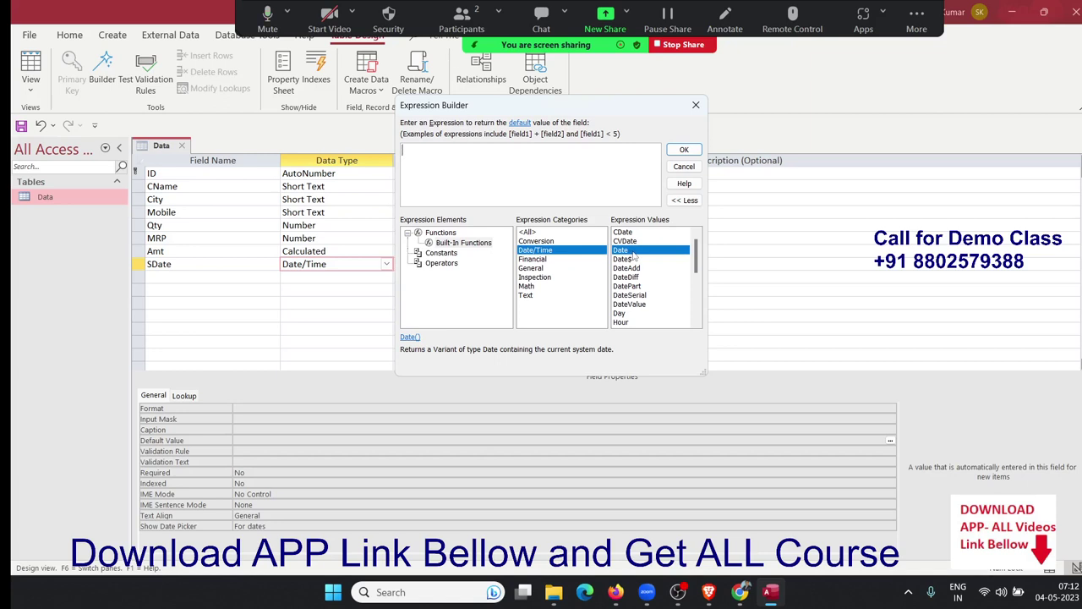
double_click(632, 252)
click(681, 151)
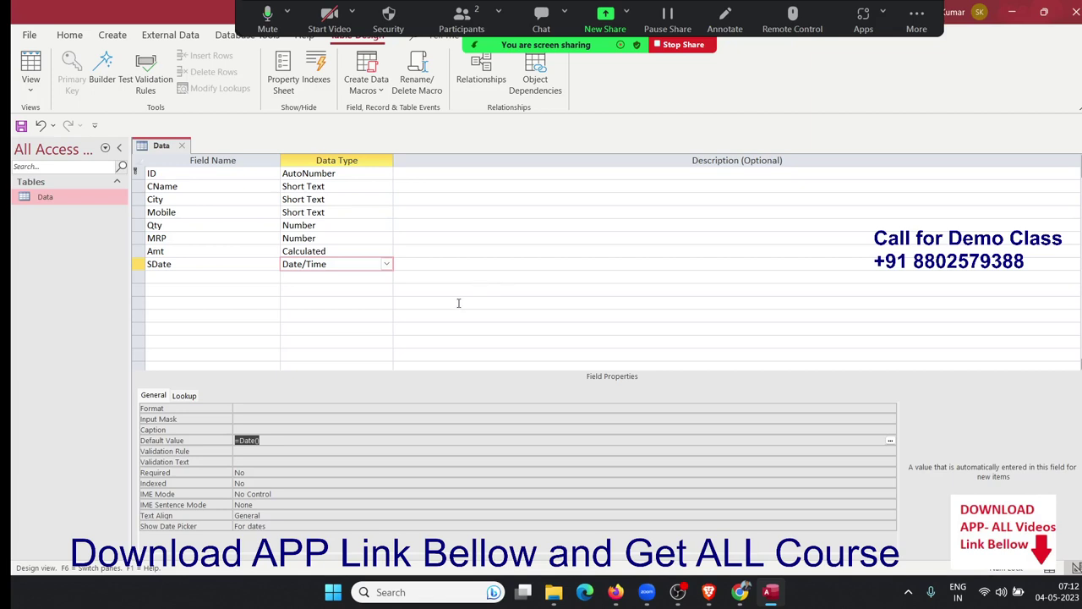
Step: Close and save the Data table design with SDate's new default value
click(263, 289)
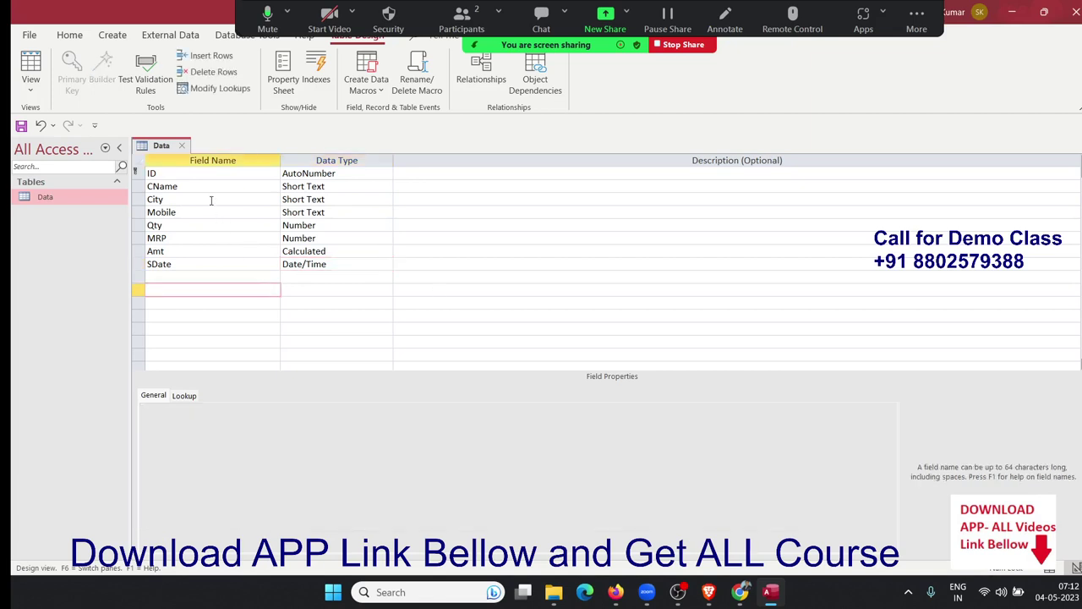
click(181, 146)
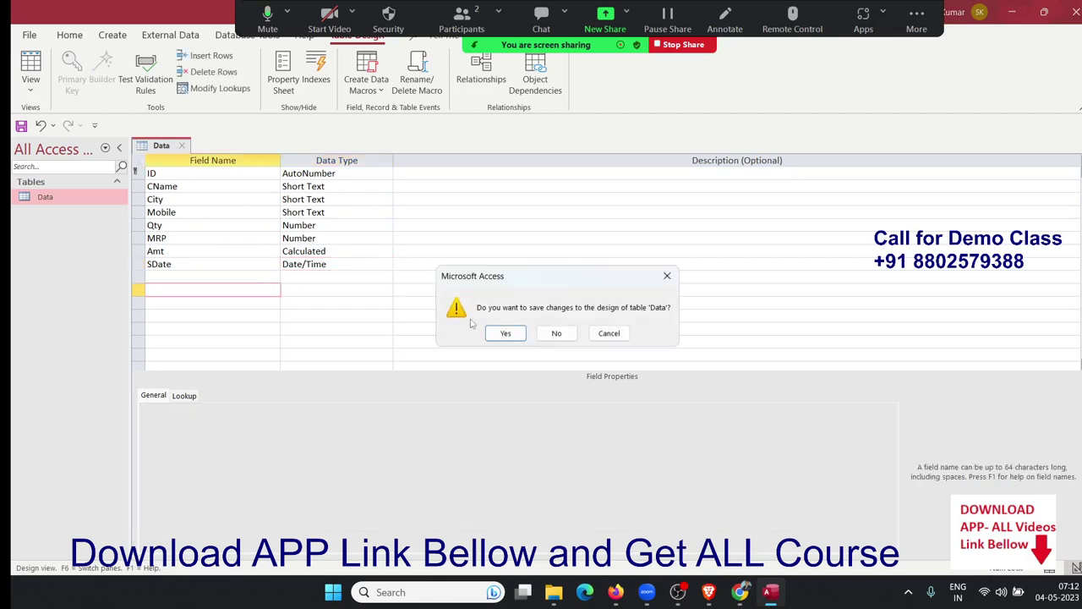
click(506, 333)
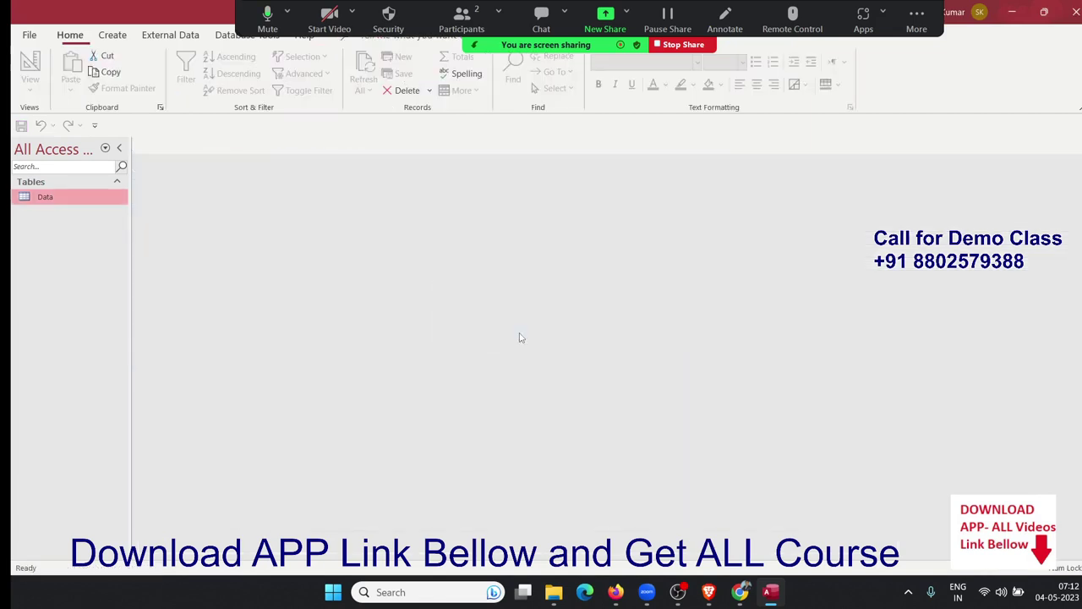
Step: Open the Data table and set record 1's SDate to 4 May 2023 with the date picker
double_click(63, 196)
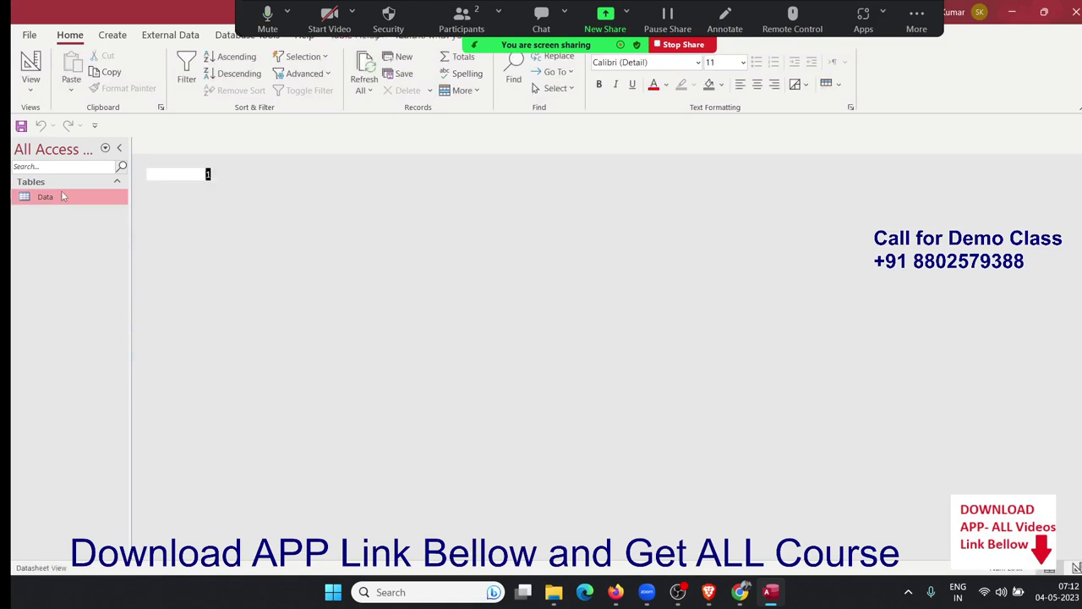
click(639, 174)
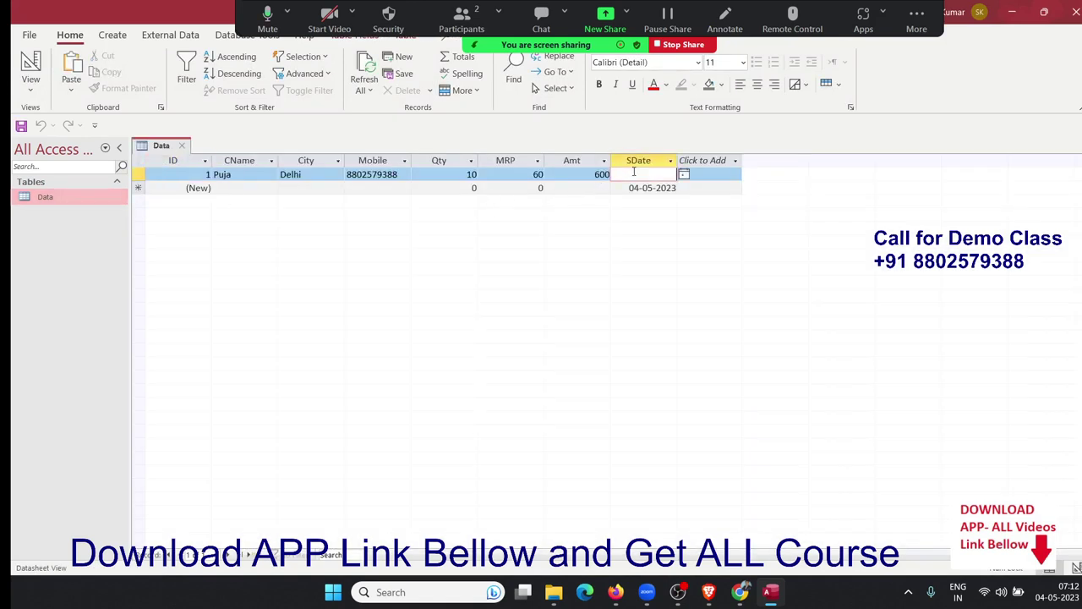
click(684, 175)
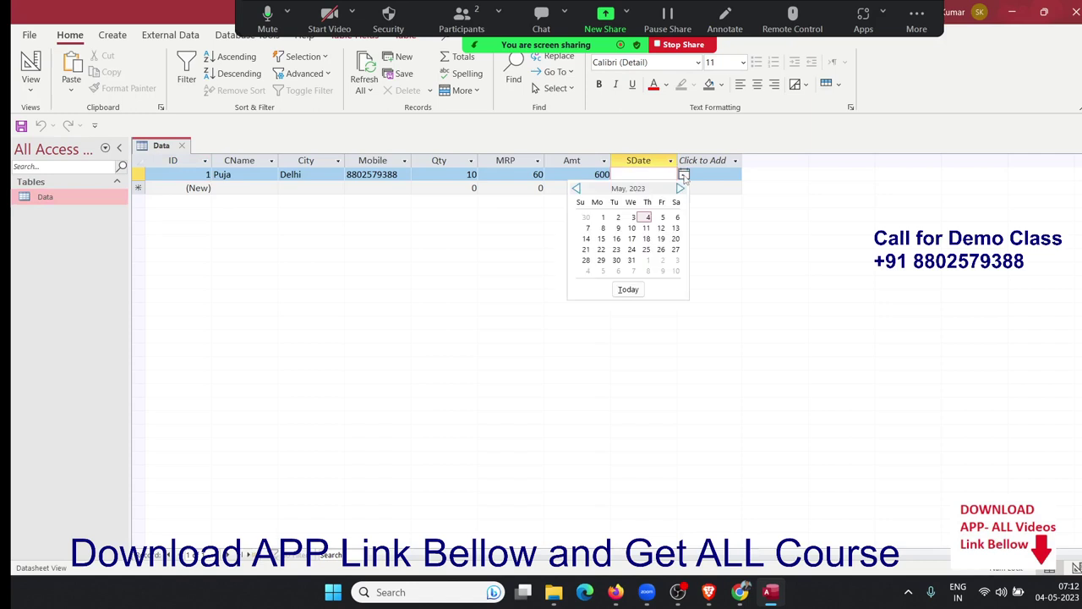
click(648, 218)
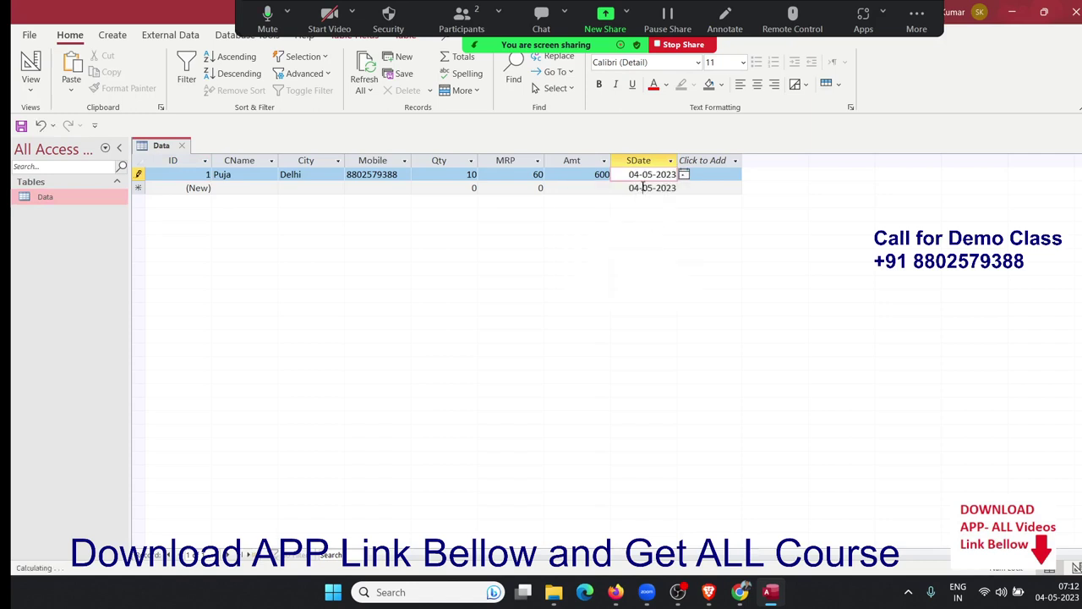
click(645, 187)
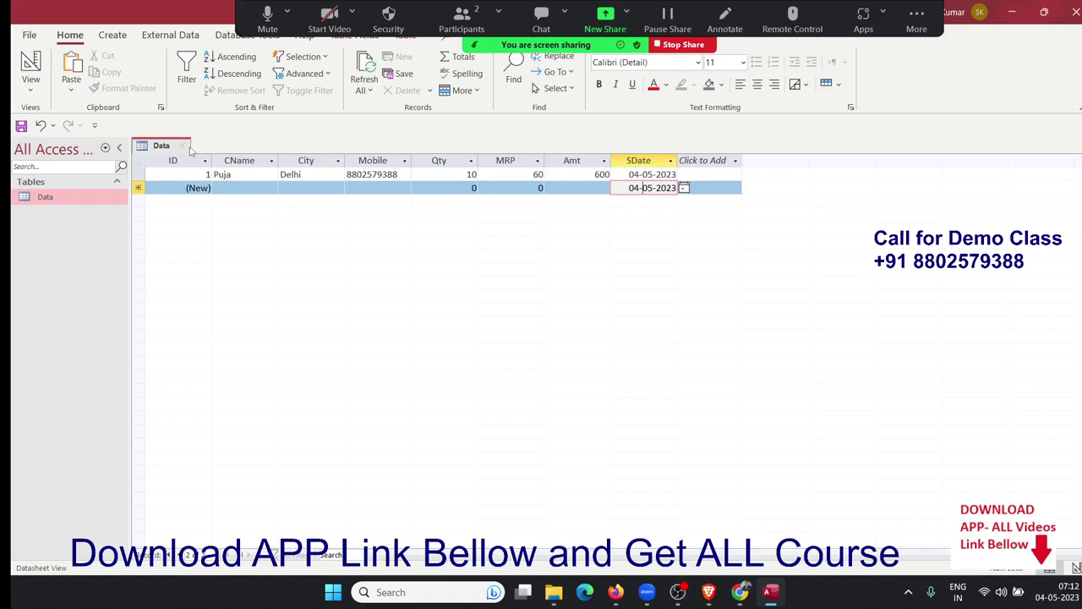
Step: Reopen the Data table to check record 1's Amt and SDate values
click(181, 146)
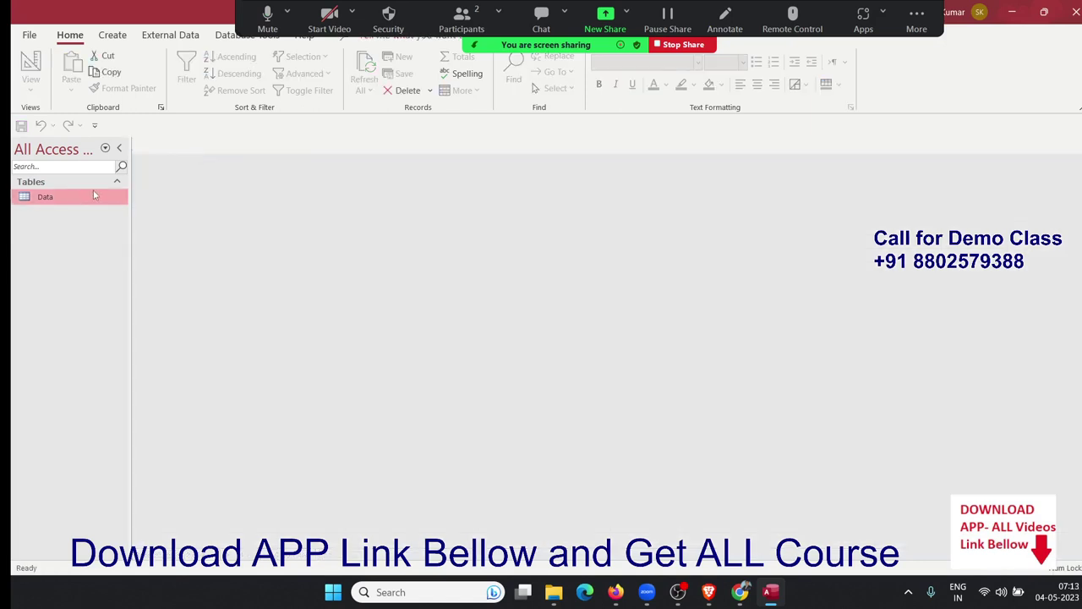
double_click(93, 196)
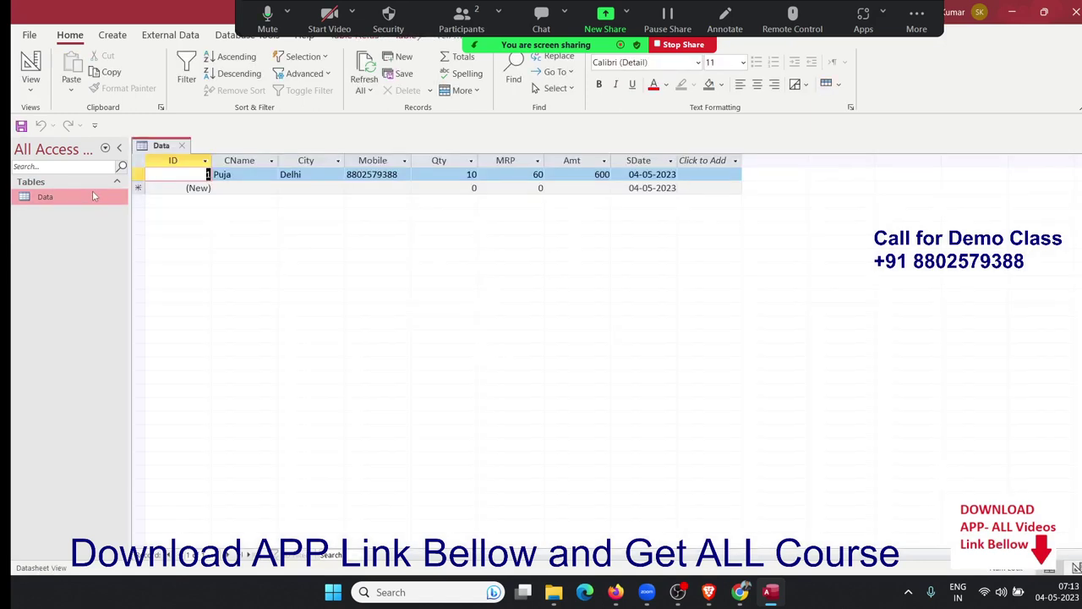
double_click(578, 174)
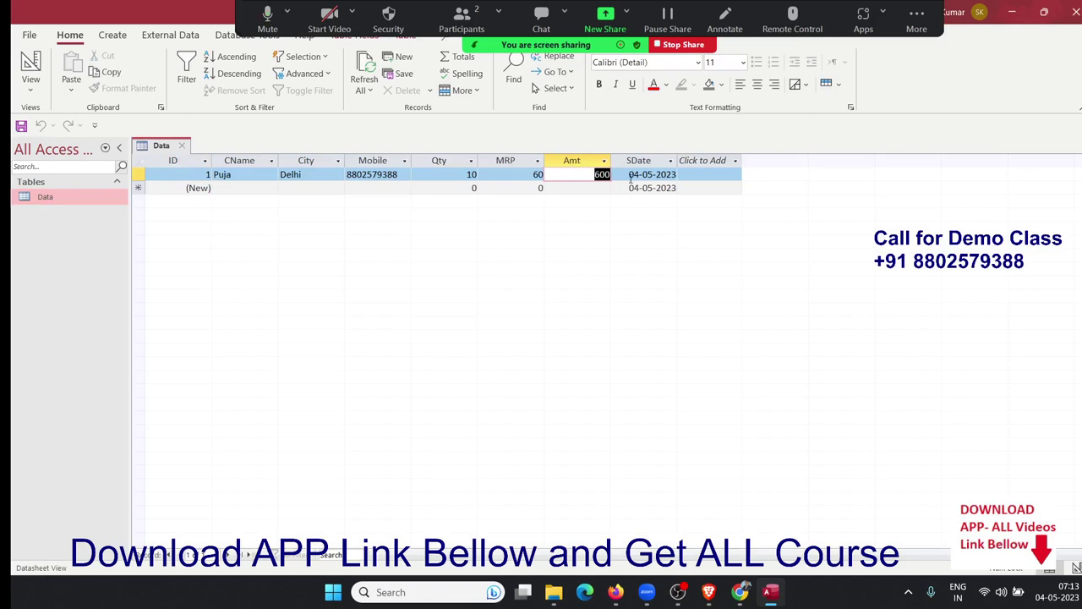
key(Tab)
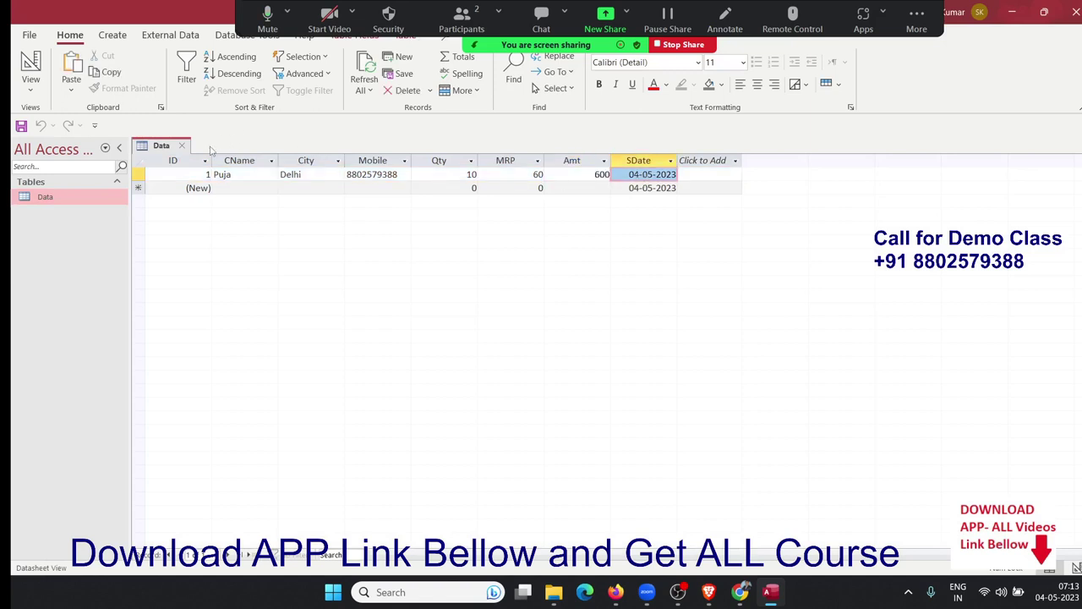
click(182, 146)
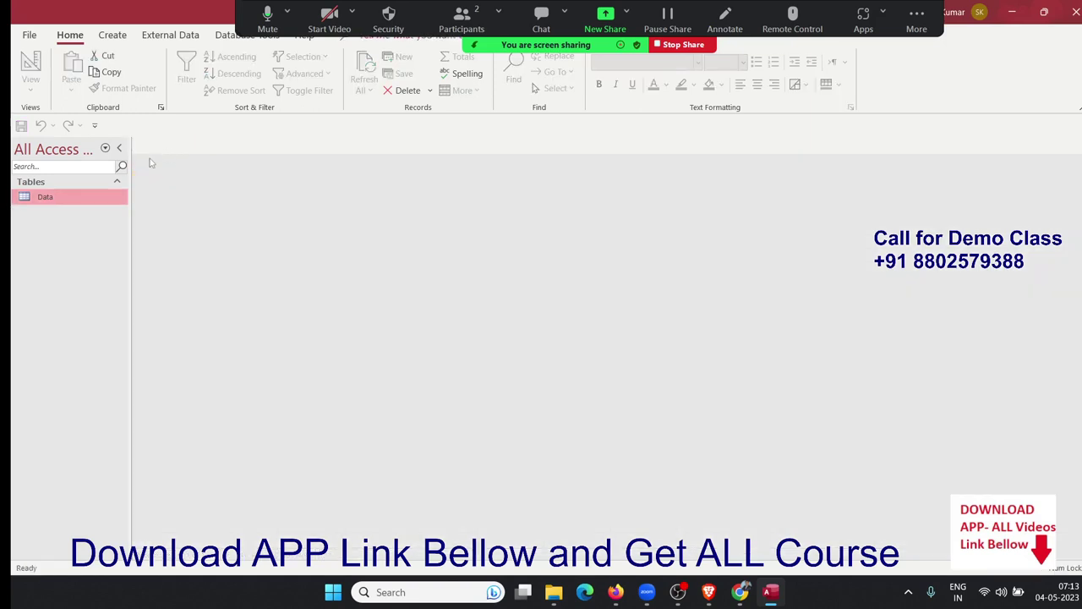
Step: Reopen the Data table once more, review record 1's SDate, and close it
right_click(86, 200)
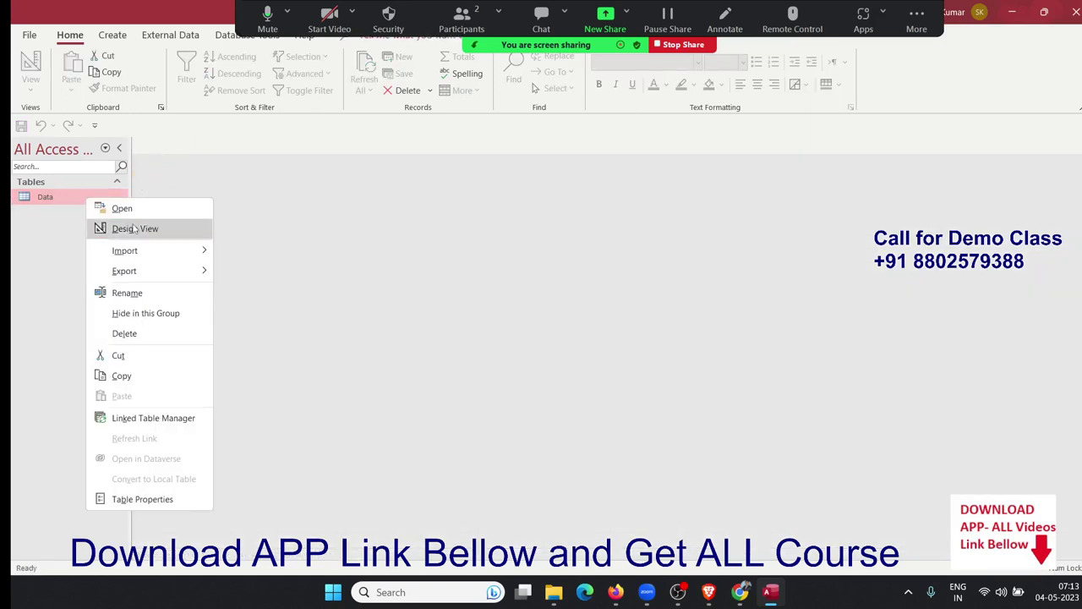
click(45, 196)
double_click(45, 196)
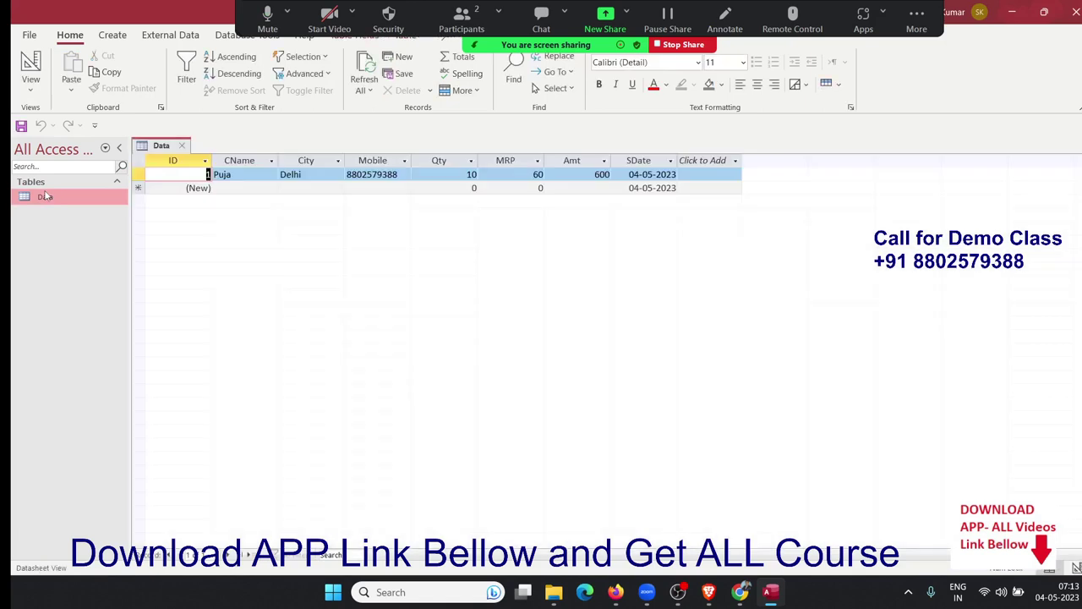
click(617, 175)
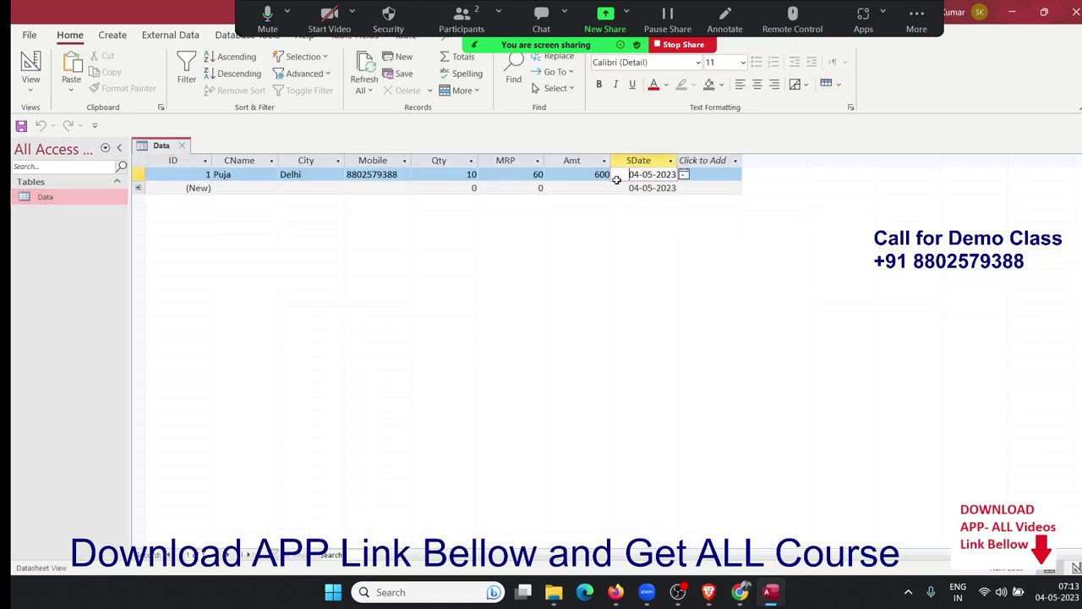
click(622, 187)
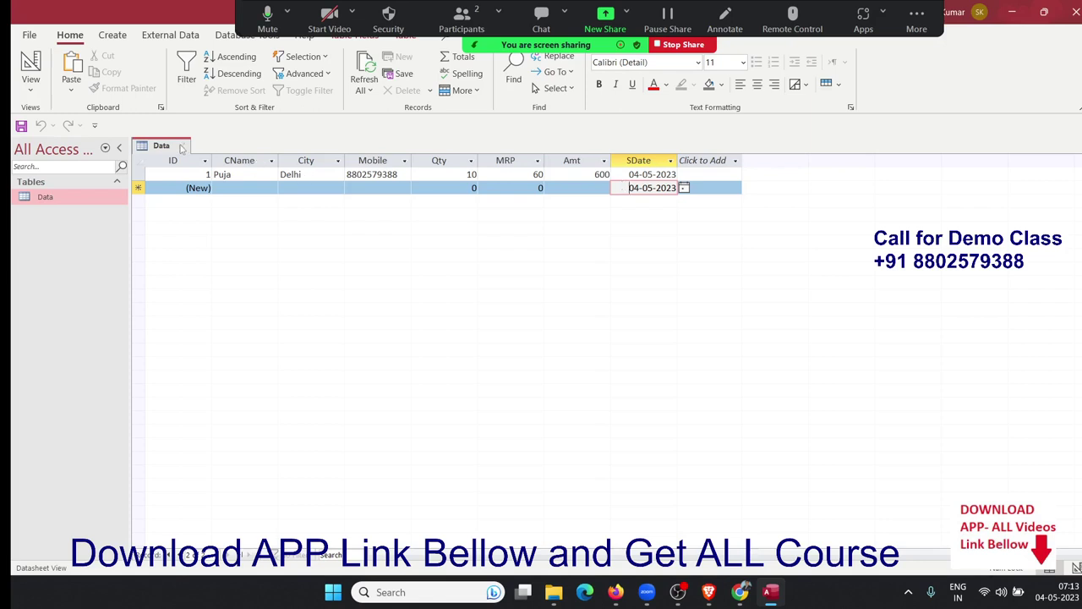
click(182, 148)
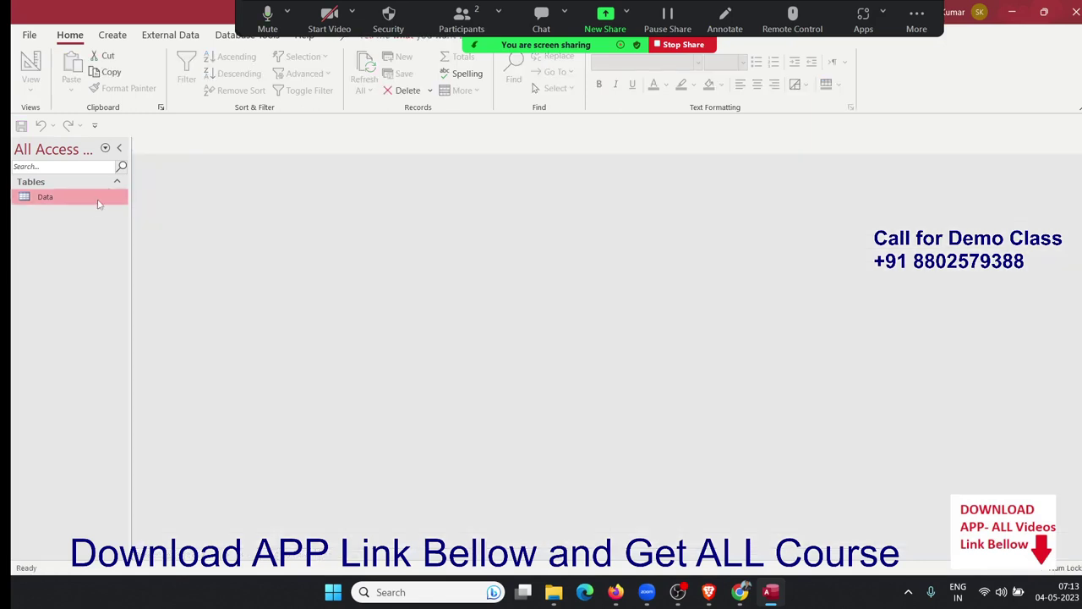
right_click(94, 202)
Step: In the Data table's Design View, add a new field named STime below SDate
click(131, 225)
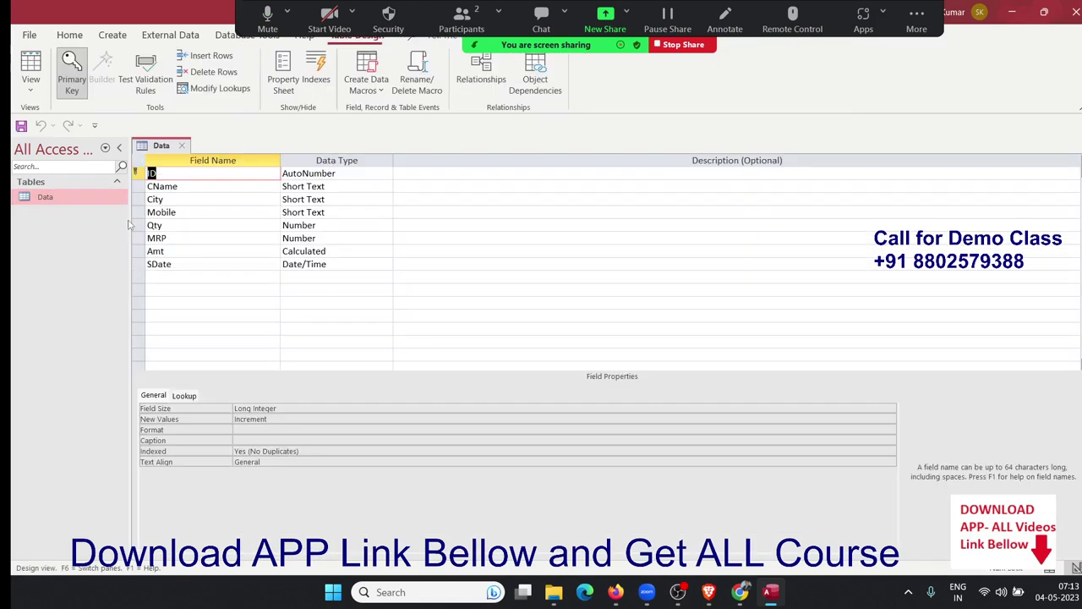
click(294, 264)
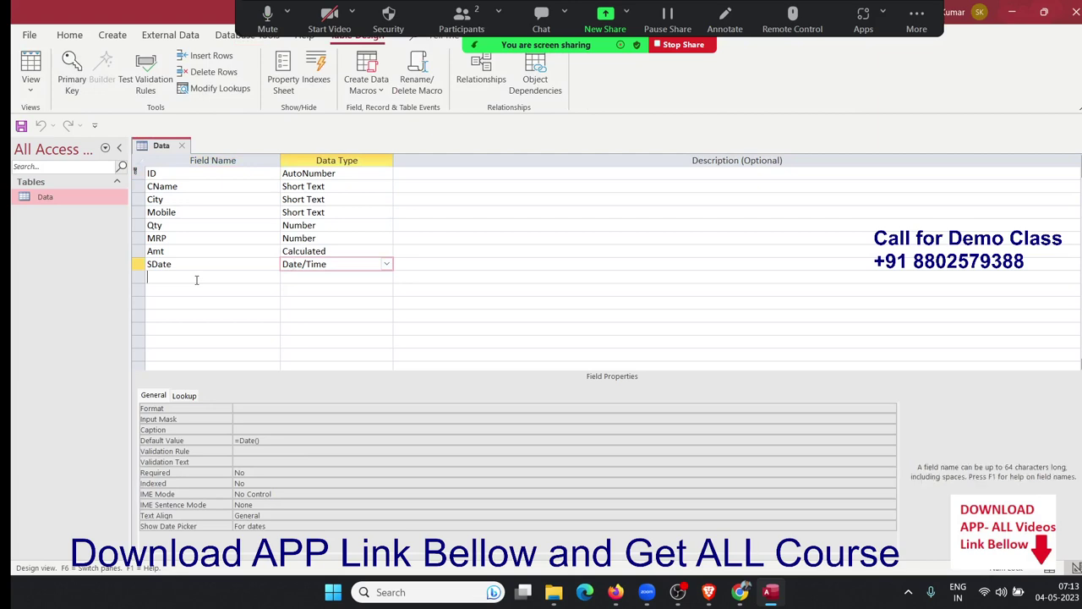
click(196, 280)
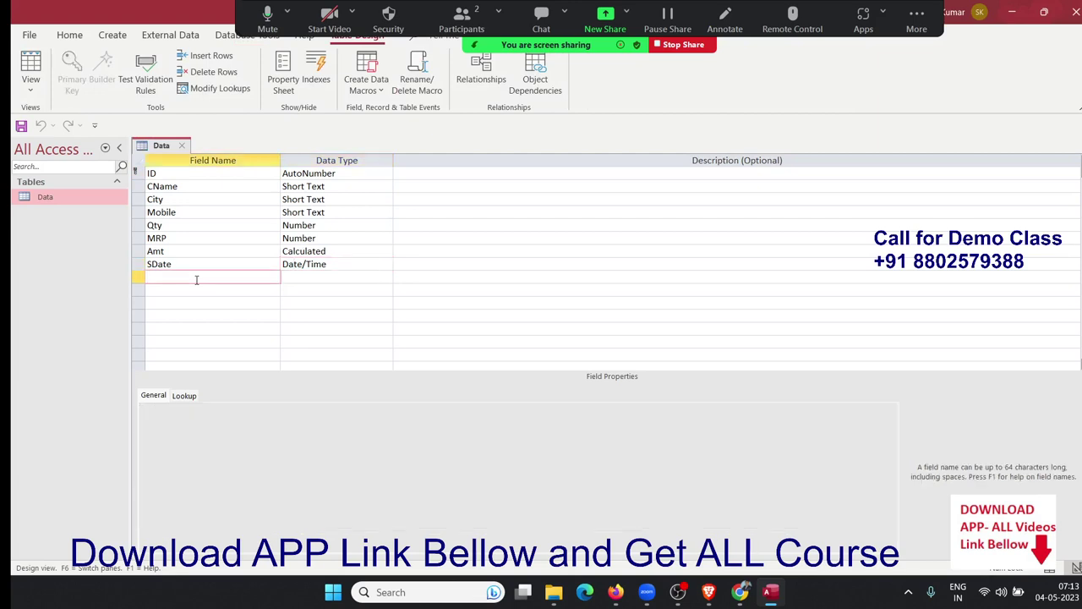
text(STime)
key(Tab)
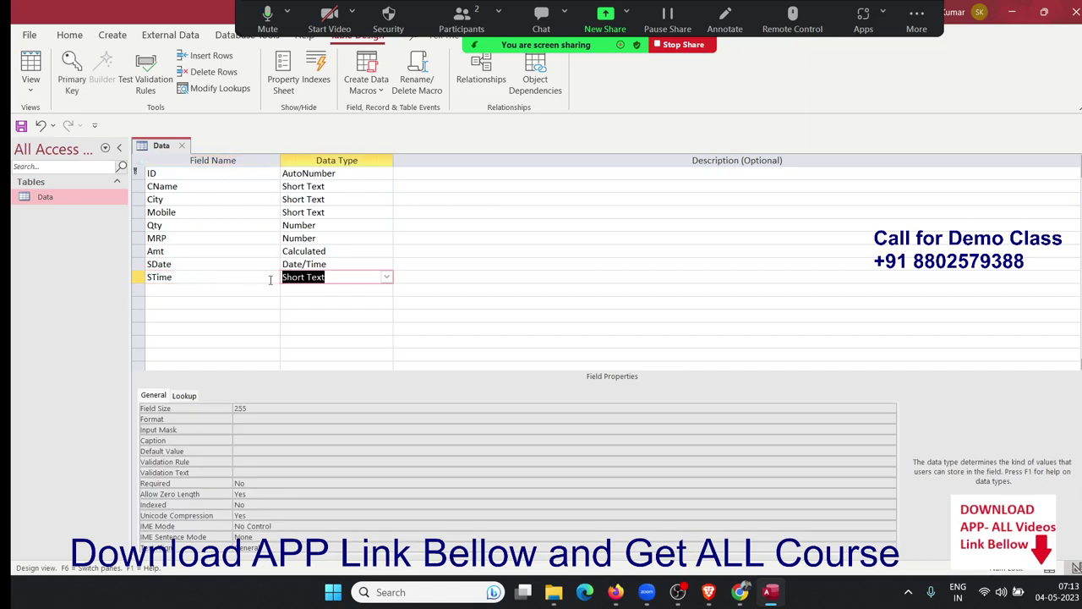
Step: Set STime's data type to Calculated and browse the built-in Date/Time functions without adding one
click(386, 278)
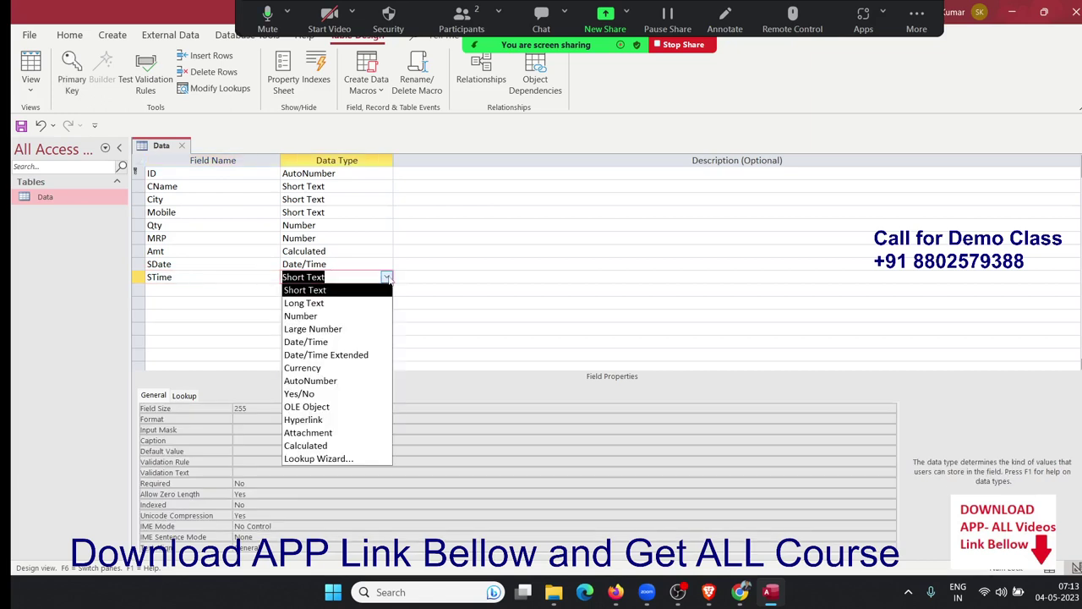
click(317, 447)
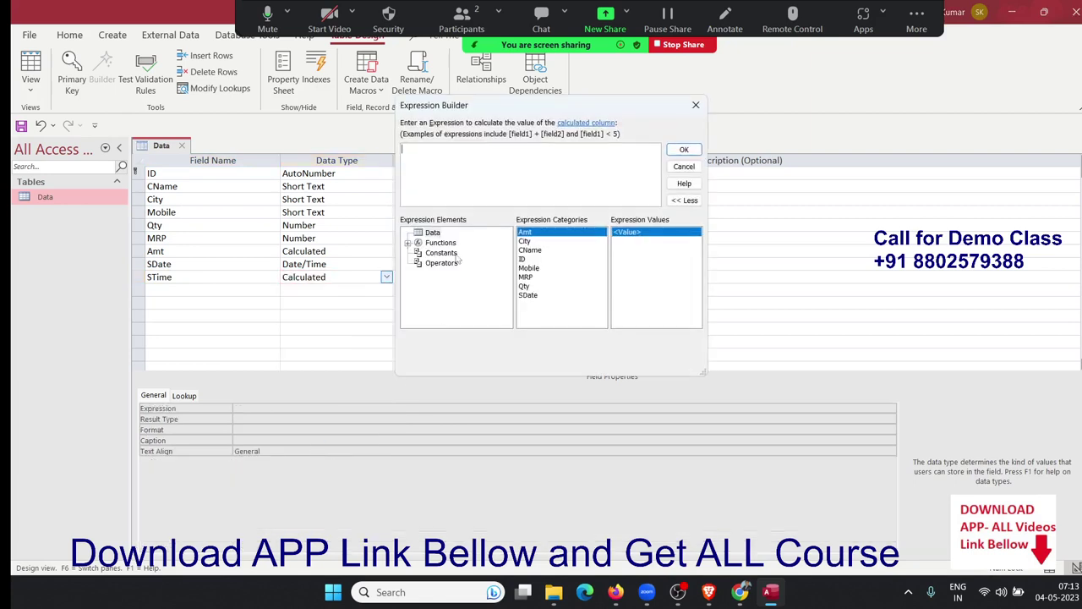
double_click(441, 242)
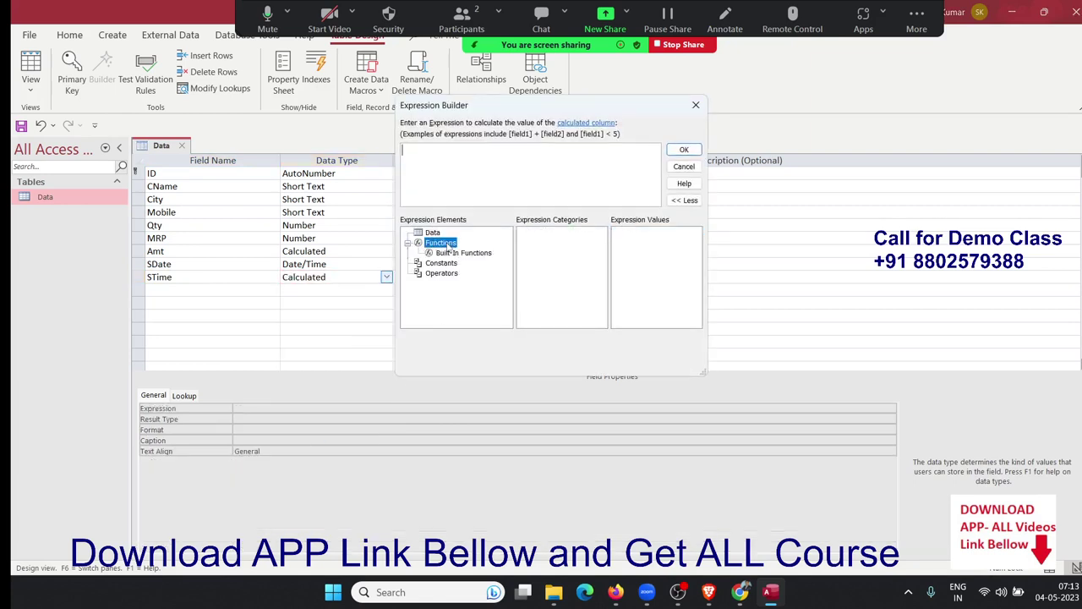
click(449, 253)
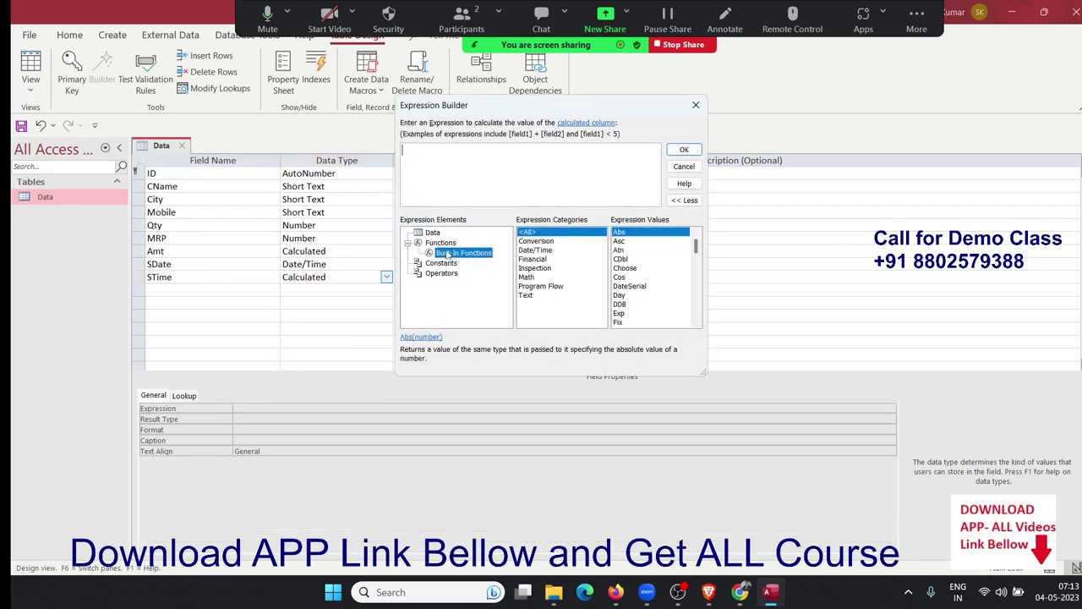
click(551, 251)
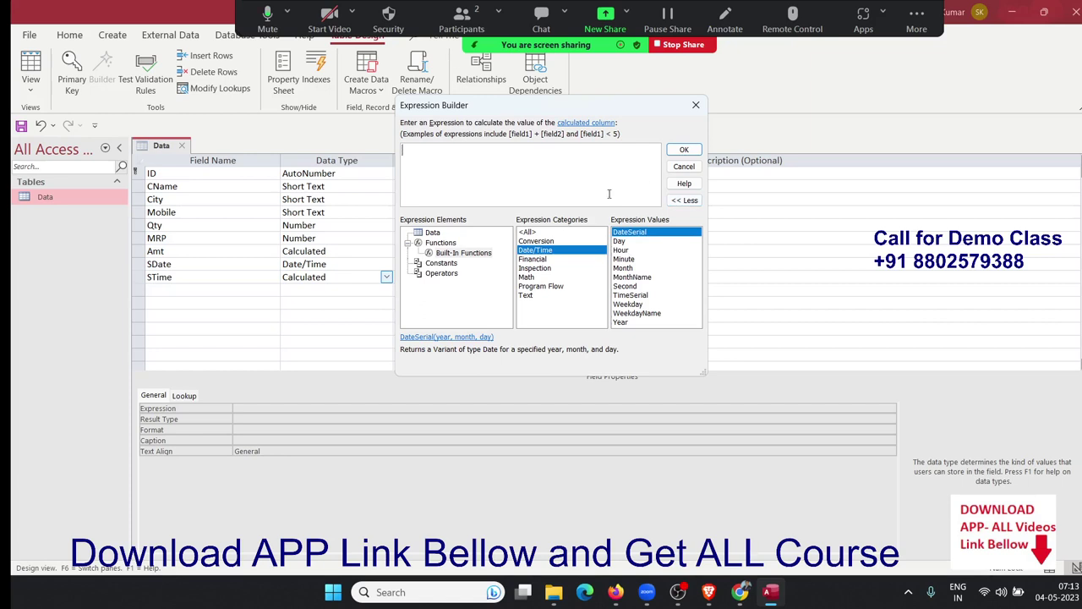
click(684, 167)
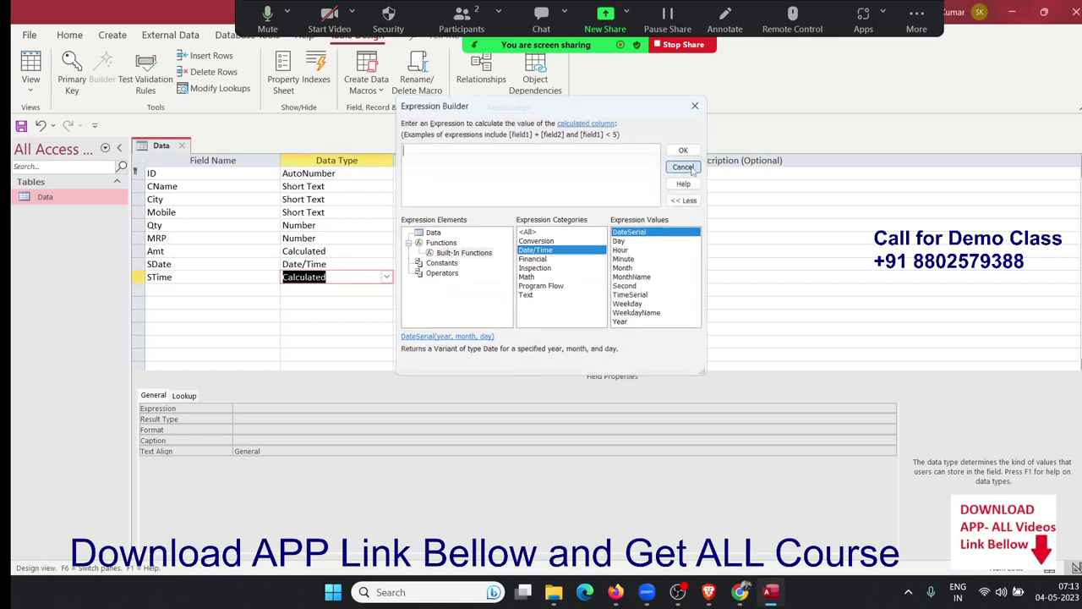
click(385, 278)
Step: Change STime to a Date/Time field and open its Default Value expression builder
click(386, 278)
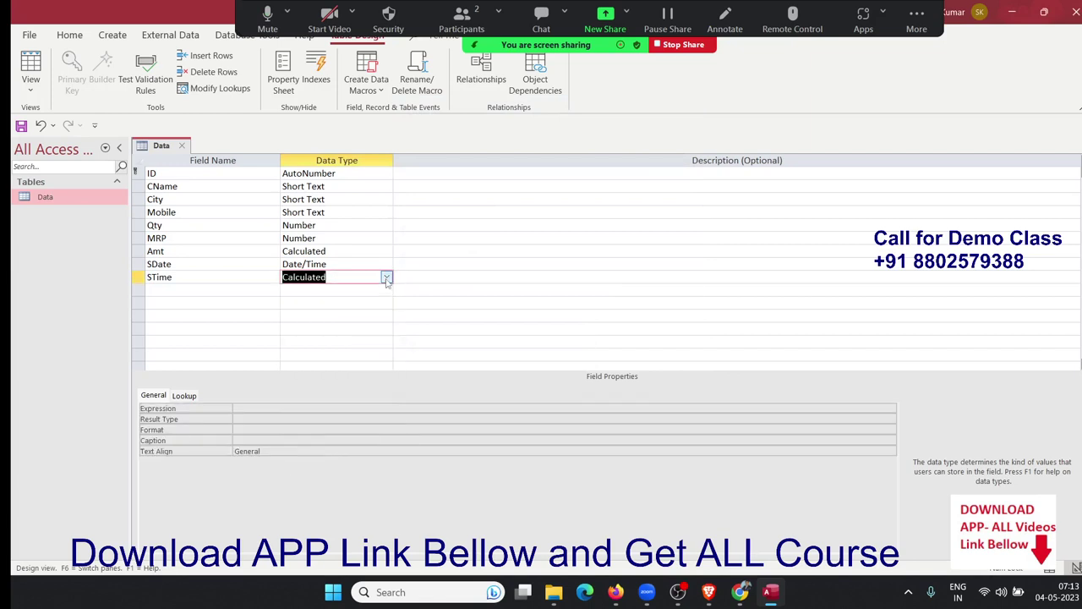
click(386, 278)
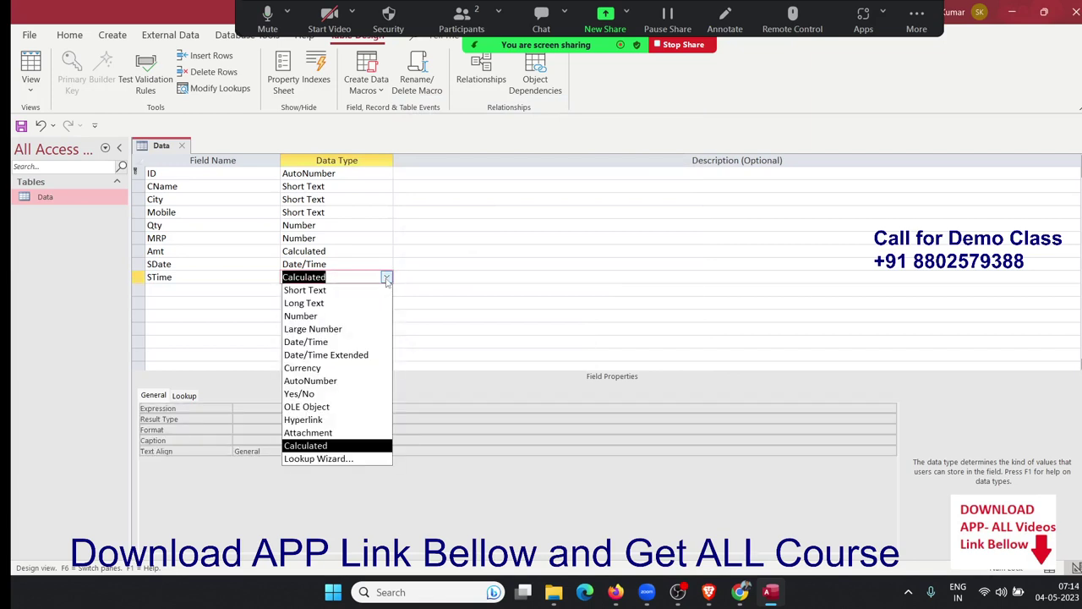
click(343, 342)
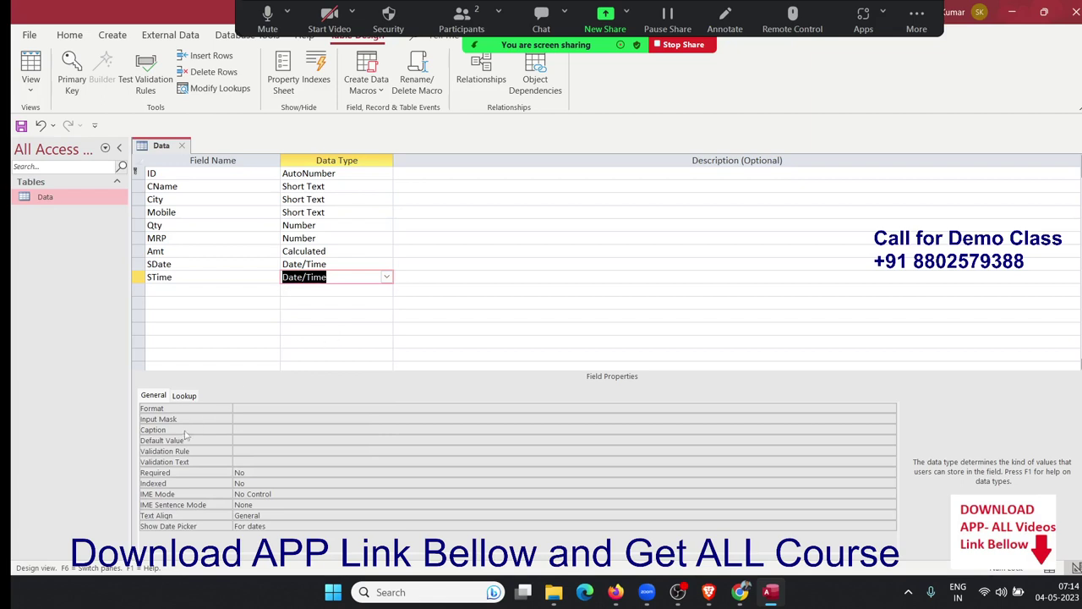
click(186, 441)
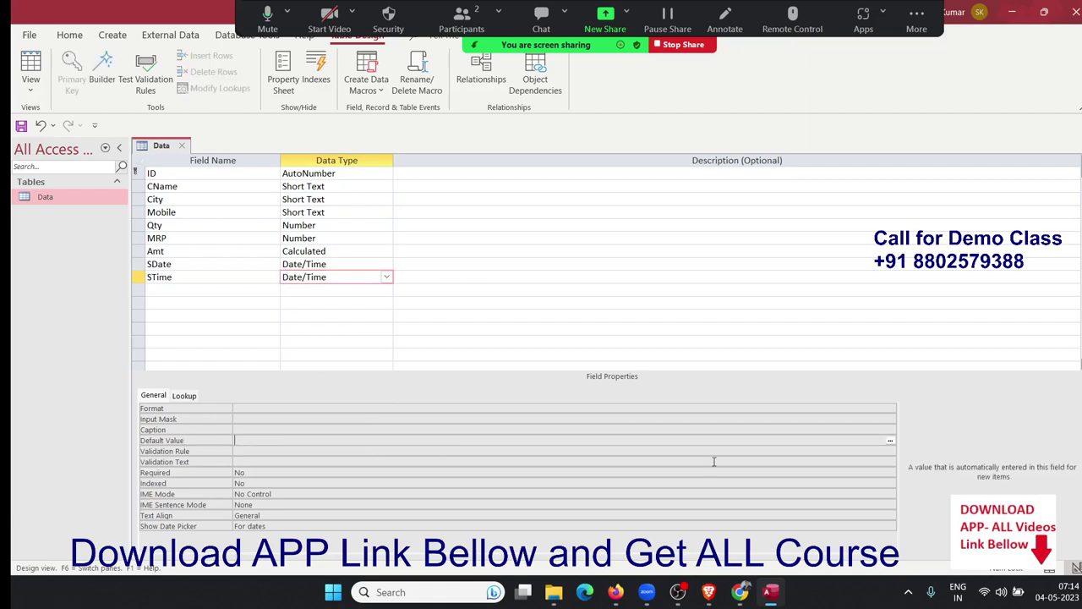
click(891, 441)
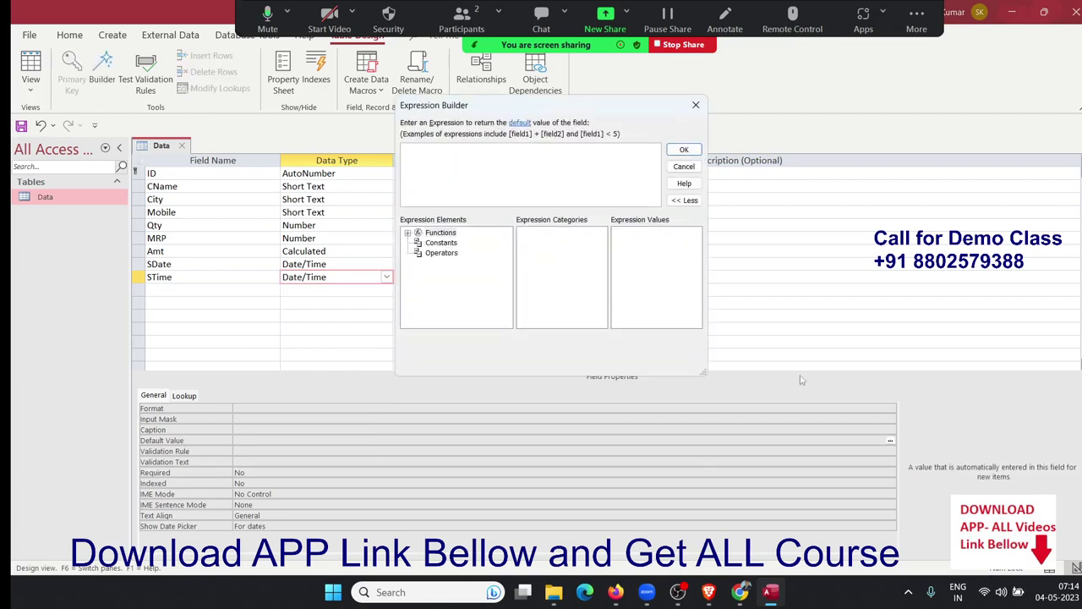
Step: Insert the built-in Time() function as STime's default value and confirm it
click(409, 233)
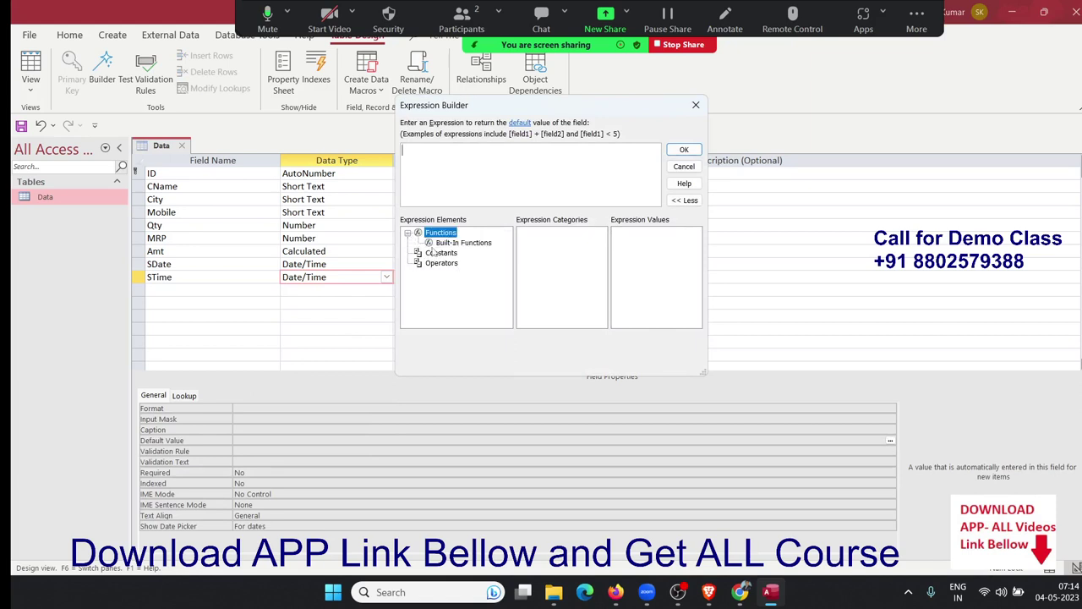
click(430, 247)
click(527, 250)
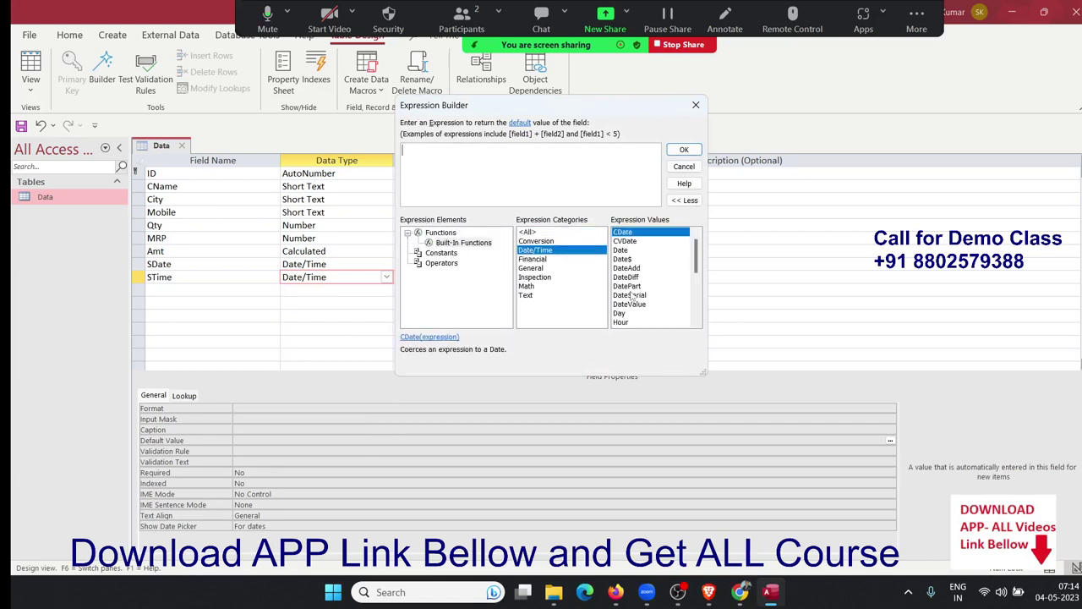
click(633, 241)
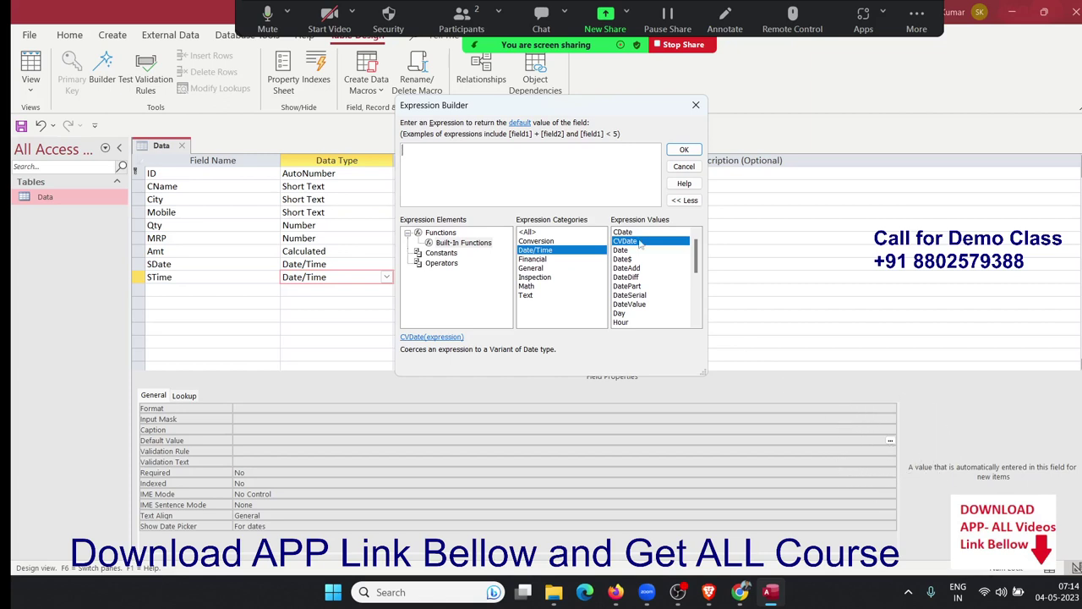
drag(695, 257, 695, 285)
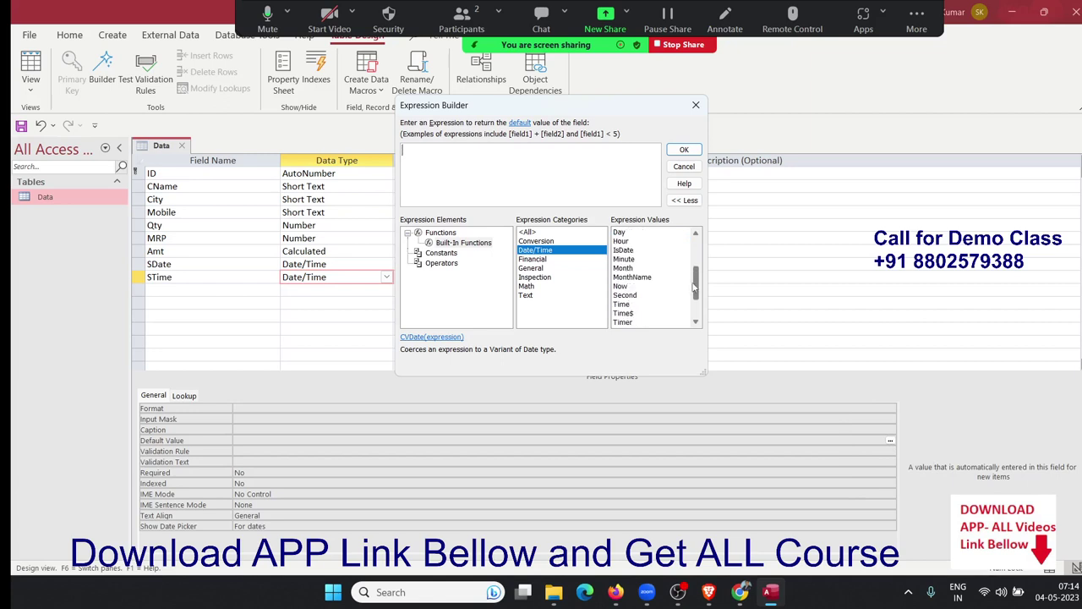
click(625, 304)
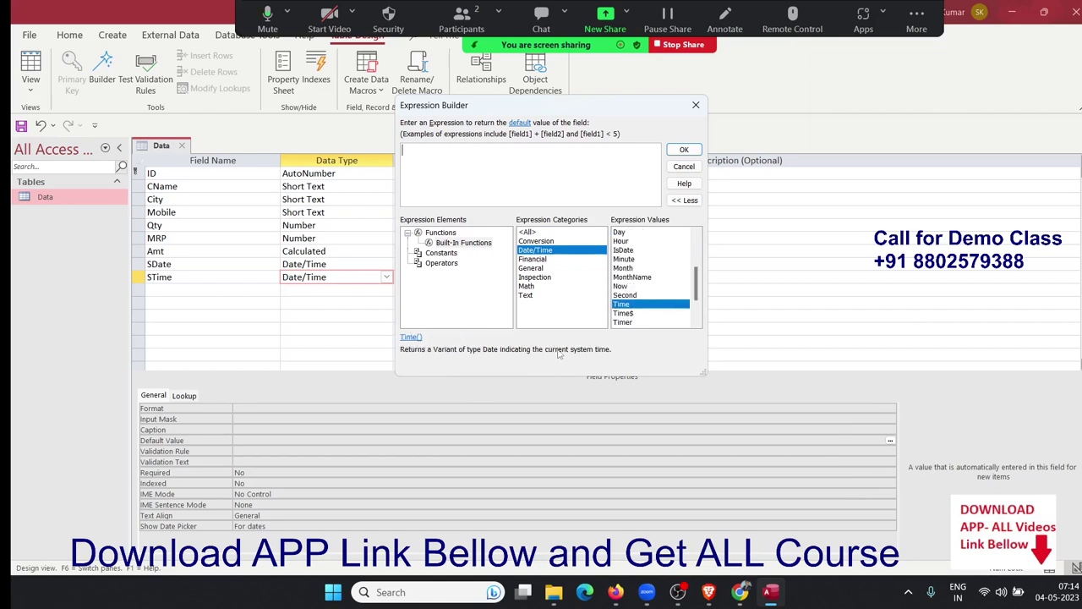
double_click(651, 307)
click(684, 152)
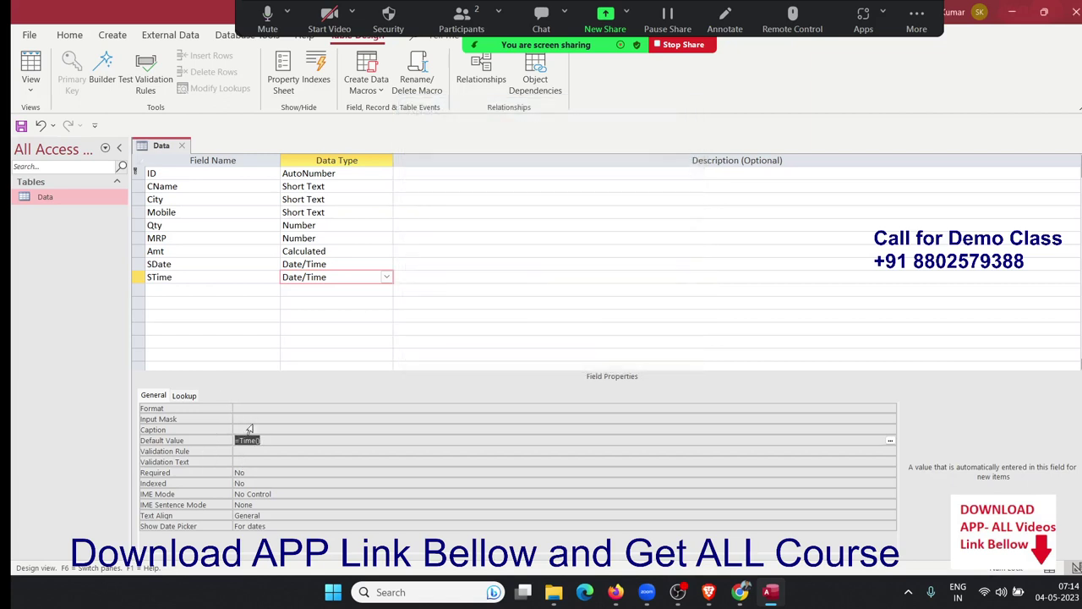
Step: Save the table and apply the Medium Time input mask 00:00\ >LL;0;_ to STime with the Input Mask Wizard
click(252, 423)
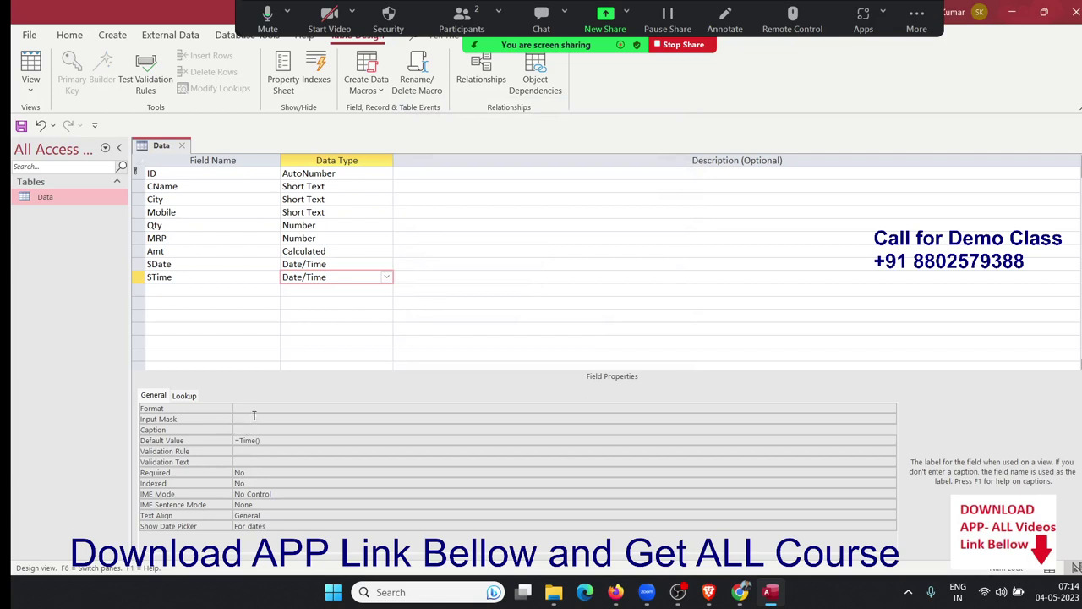
click(254, 417)
click(889, 419)
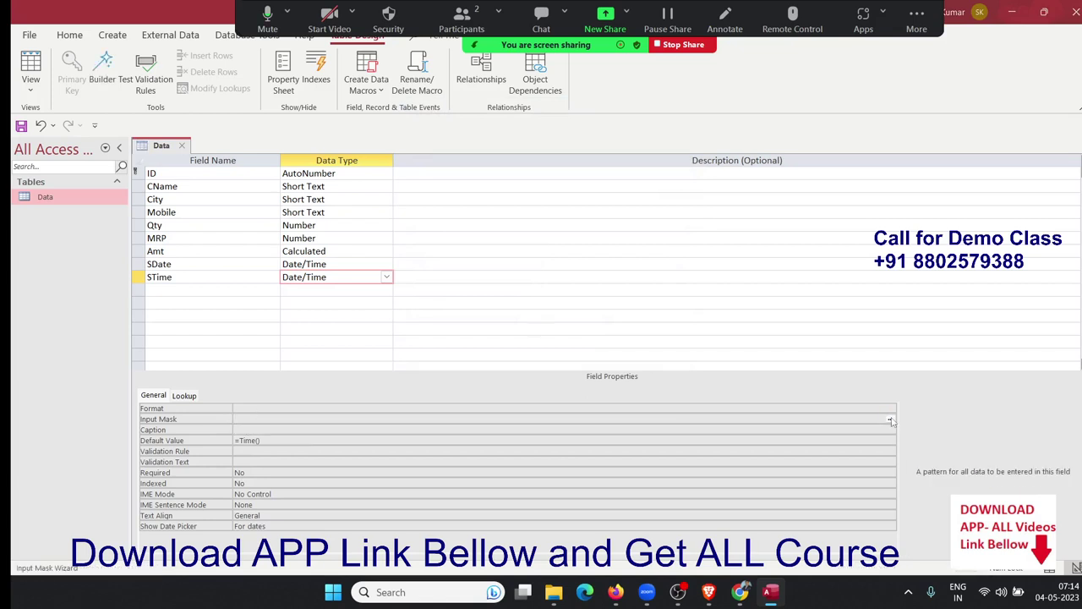
click(538, 332)
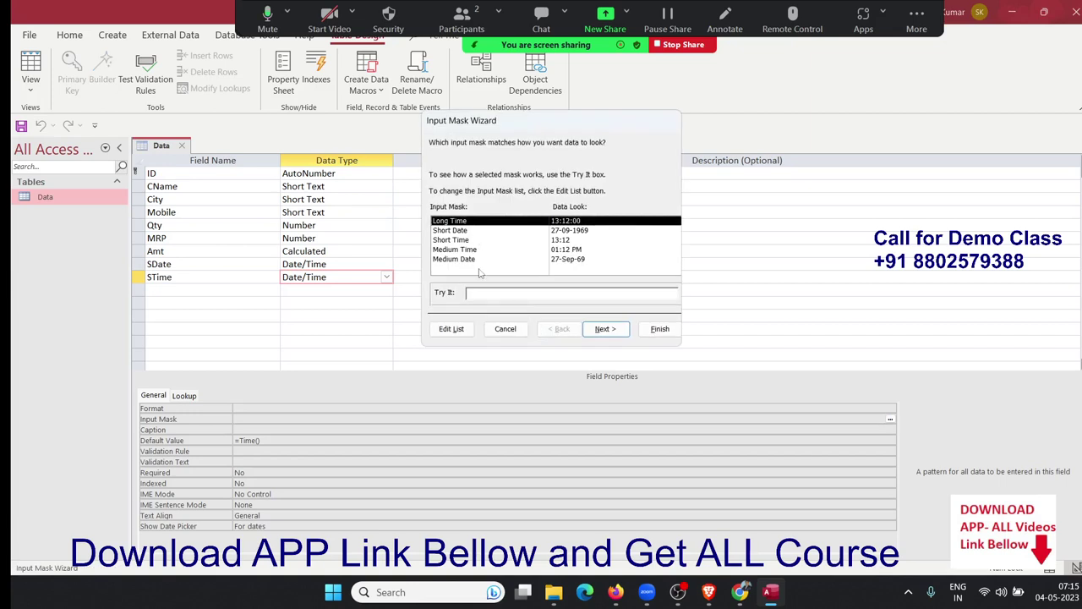
click(468, 260)
click(469, 253)
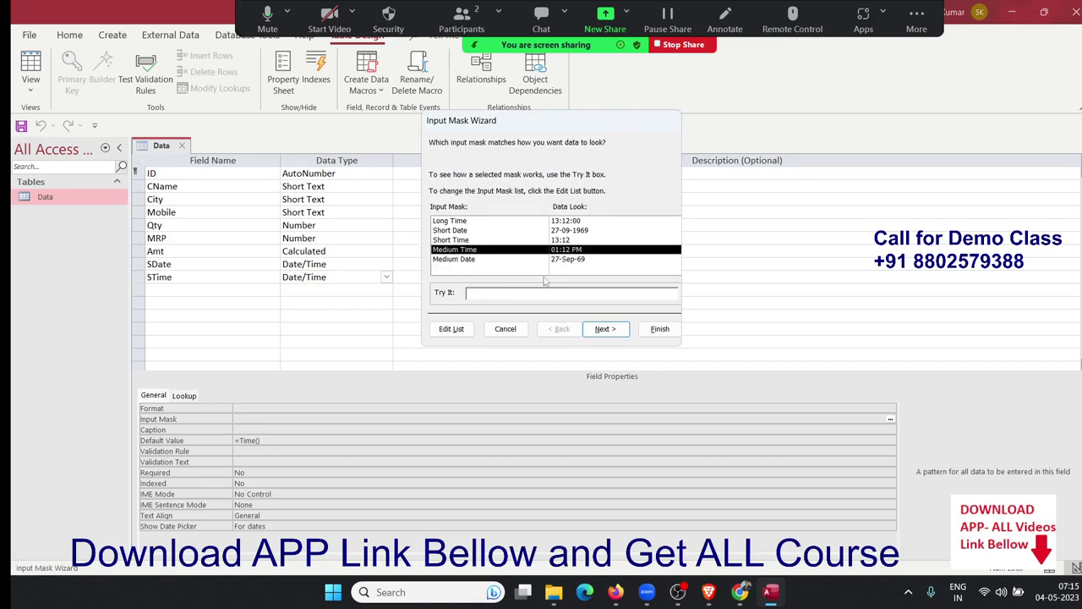
click(614, 331)
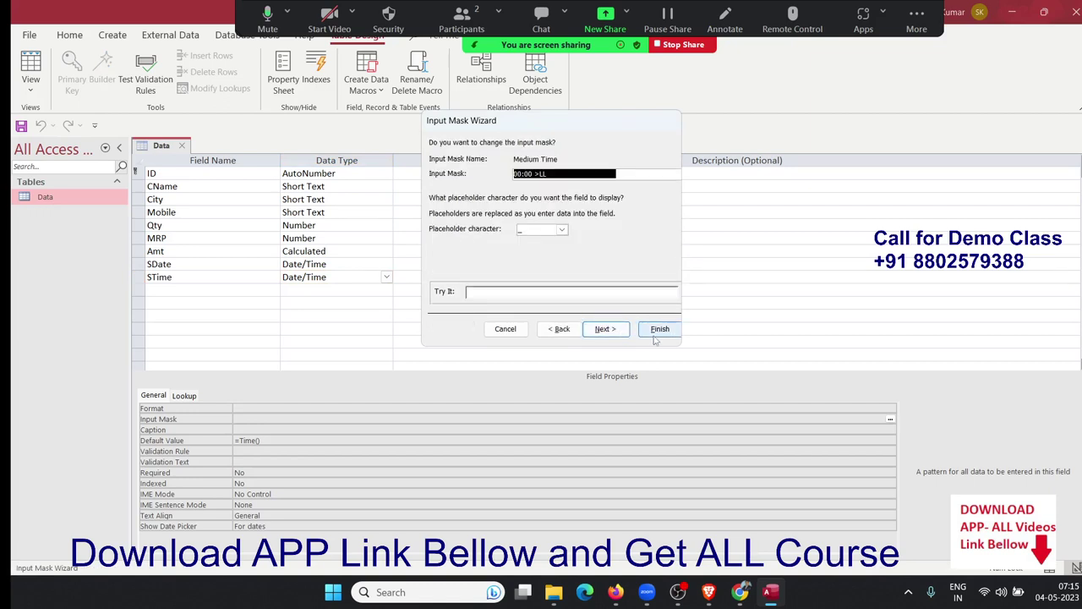
click(659, 329)
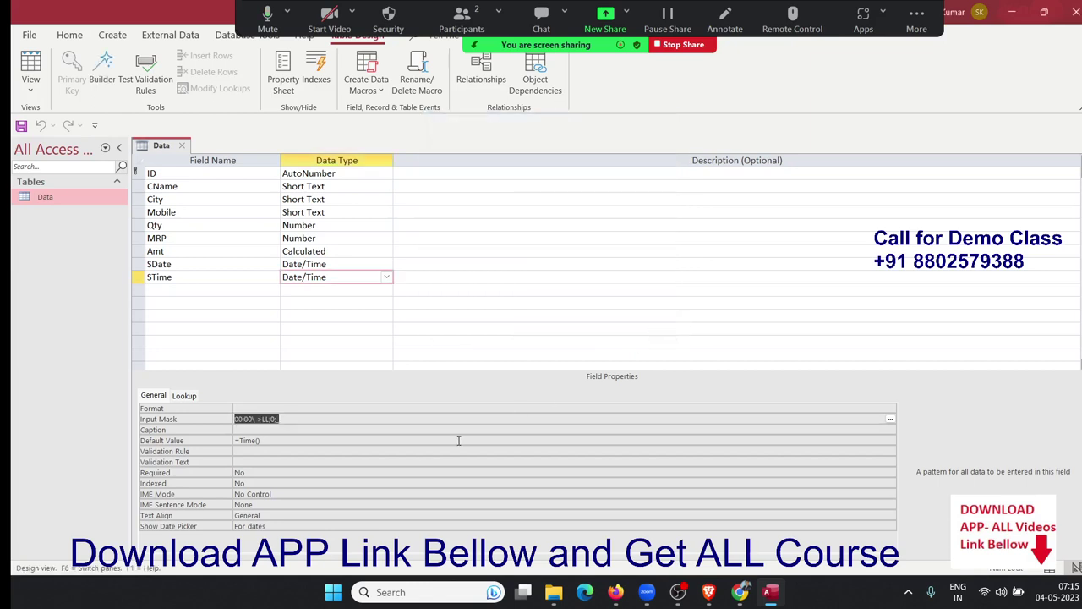
click(431, 450)
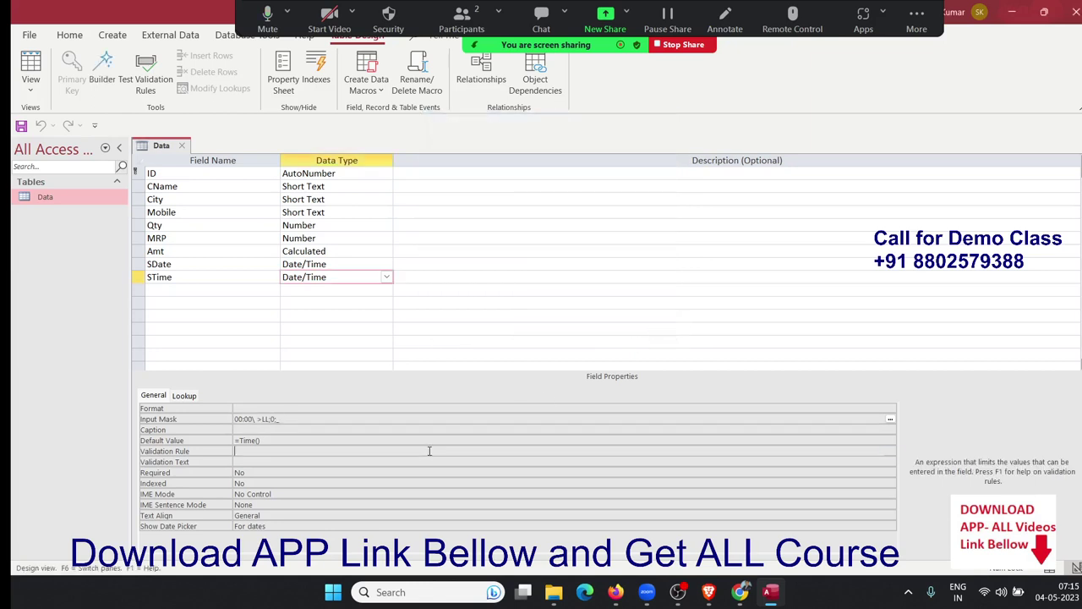
Step: Save the Data table design and open its datasheet
click(181, 145)
click(506, 333)
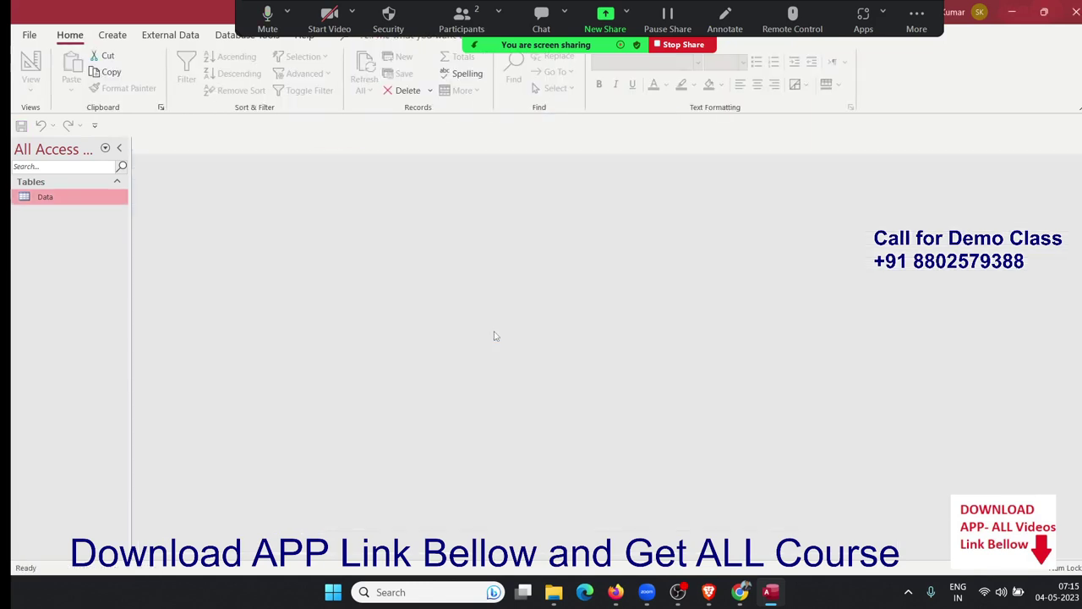
double_click(99, 201)
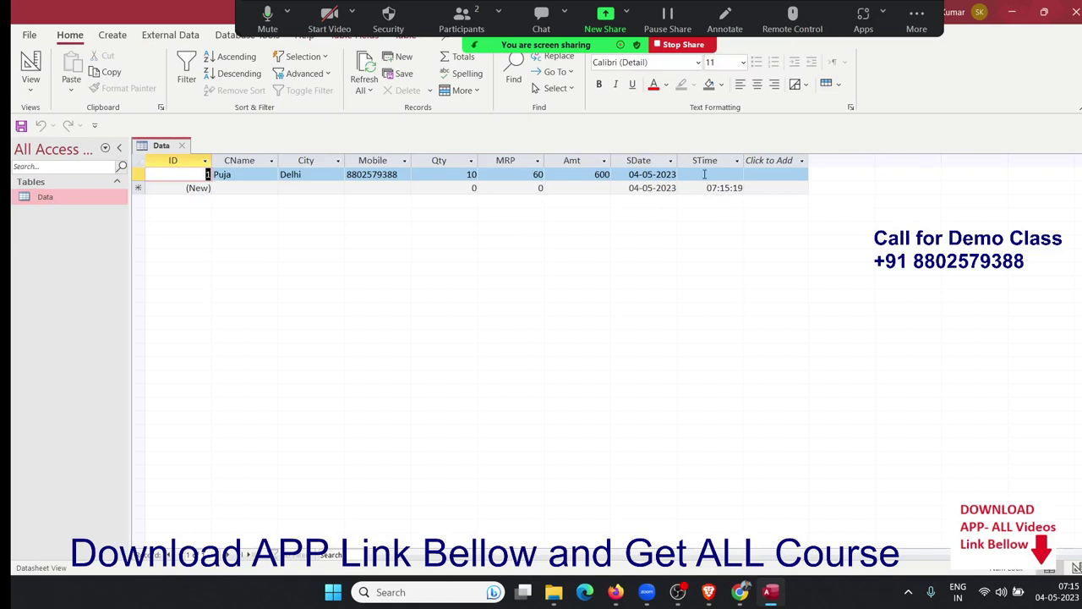
Step: Enter 07:15 PM as record 1's STime, clearing the input mask error along the way
click(708, 174)
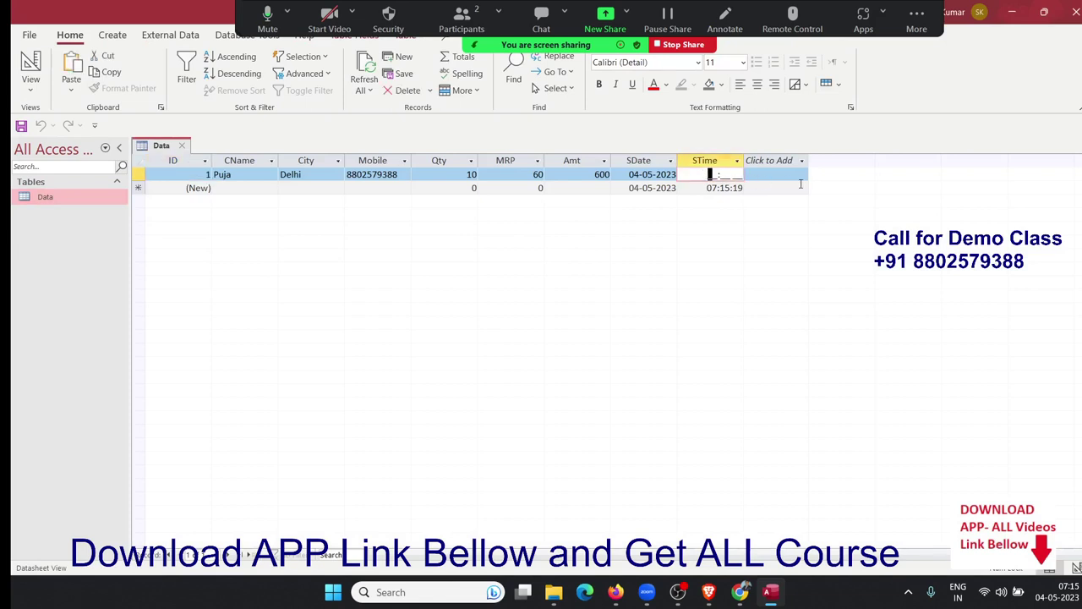
text(07:)
text(15)
text(P)
key(Return)
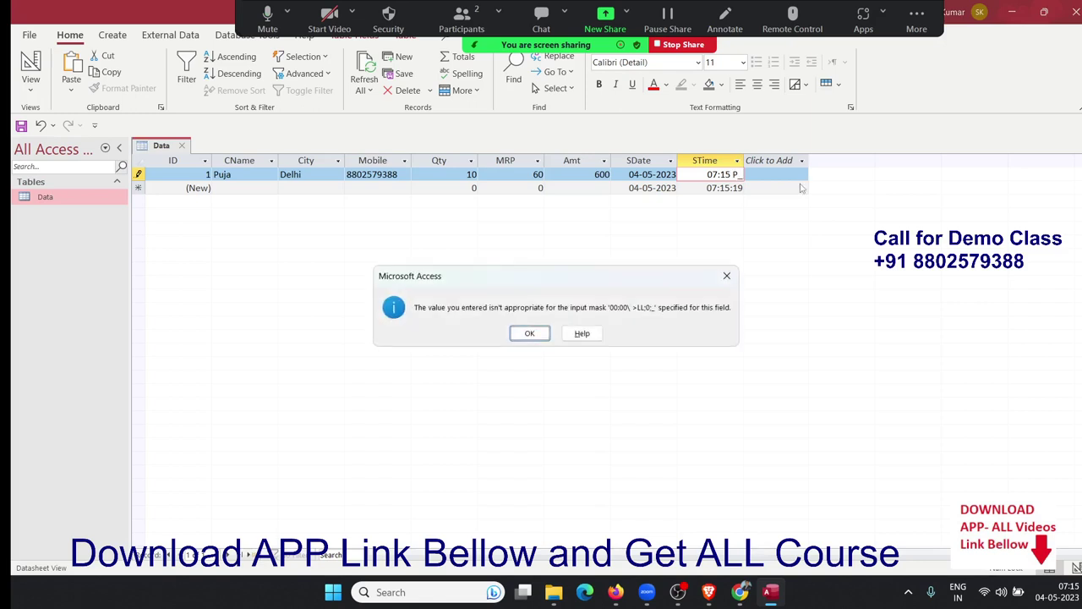
key(Return)
text(M)
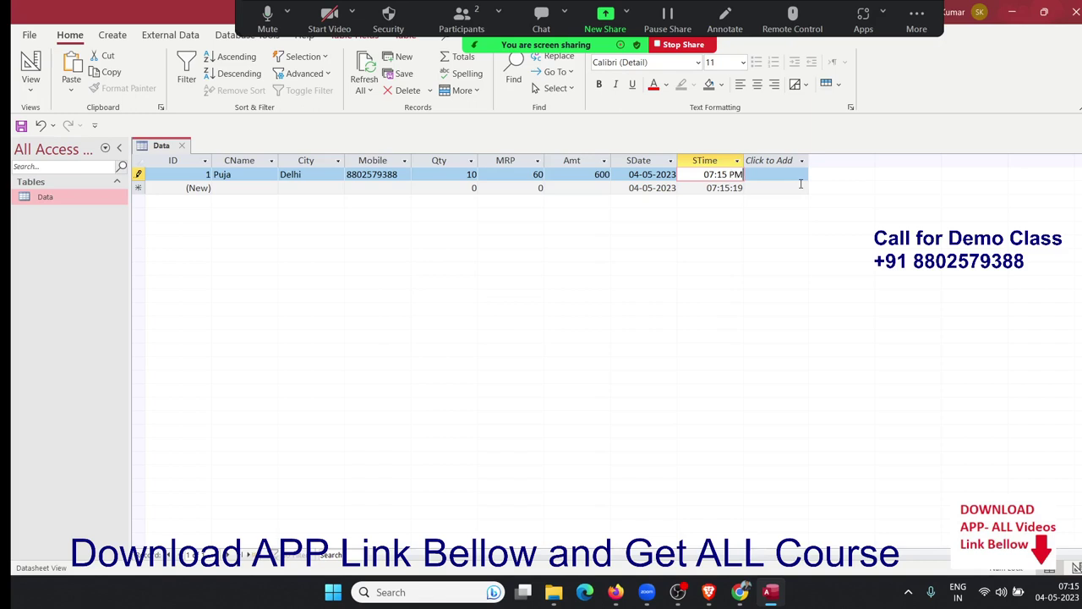
key(Down)
key(Up)
key(Left)
key(Left)
key(Left)
key(Left)
key(Left)
key(Left)
key(Left)
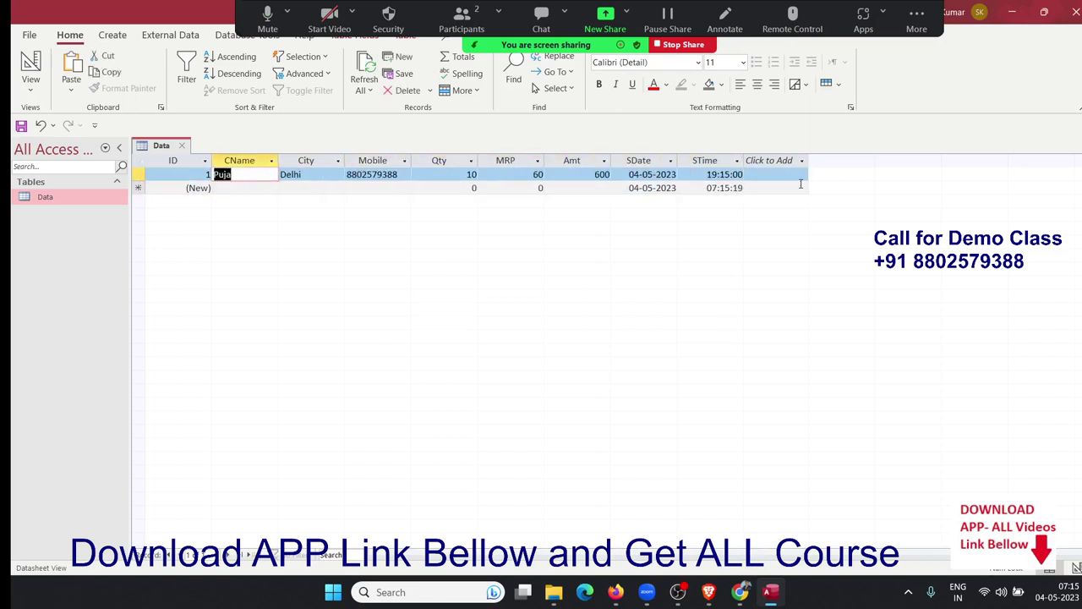
key(Left)
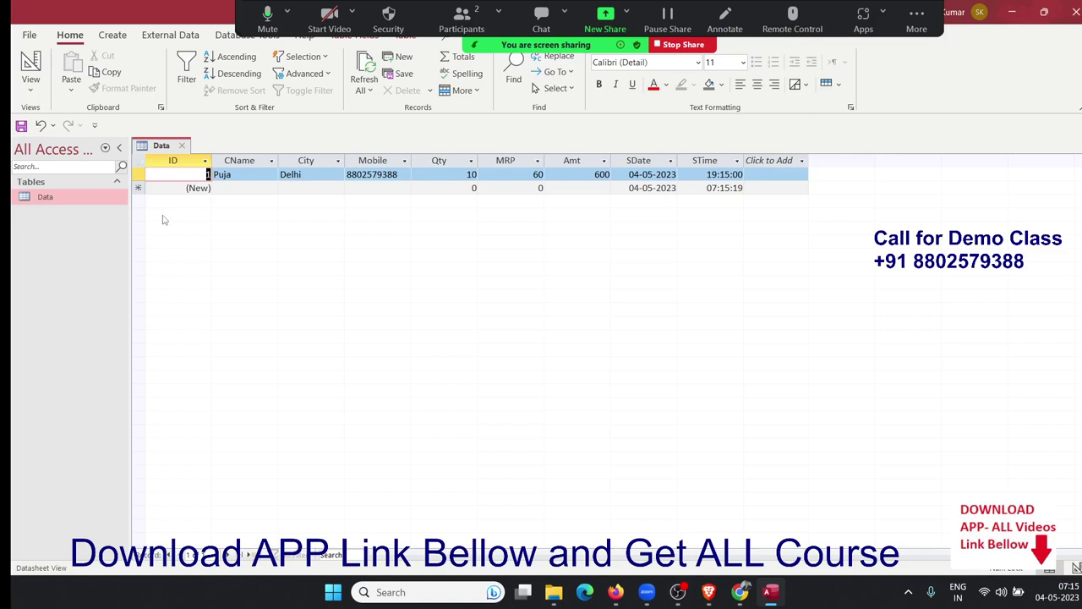
Step: Open the Data table's Design View and start a new Number field below STime
right_click(100, 202)
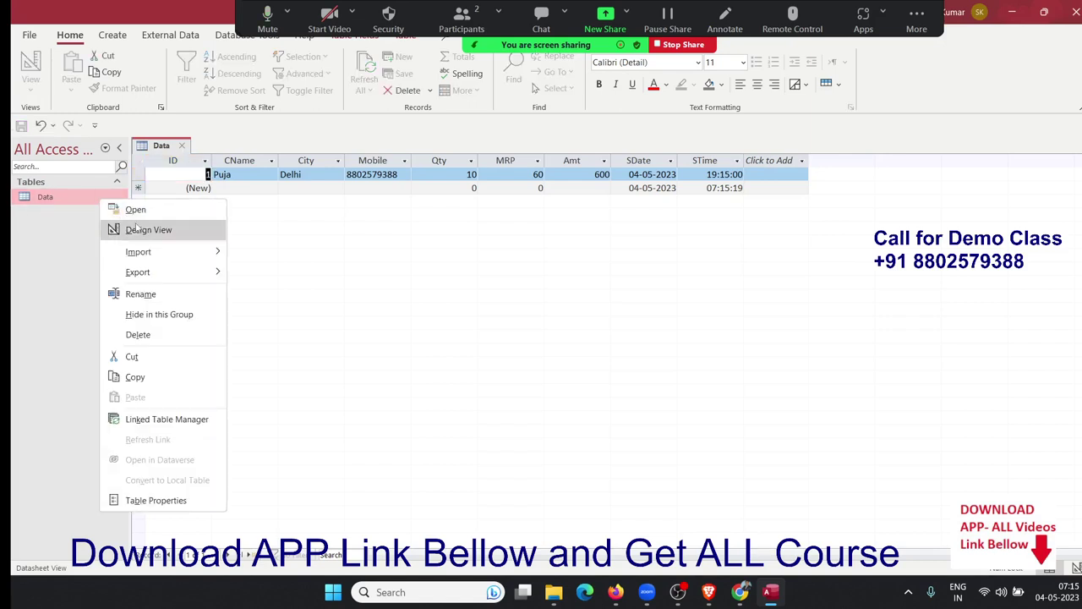
click(137, 229)
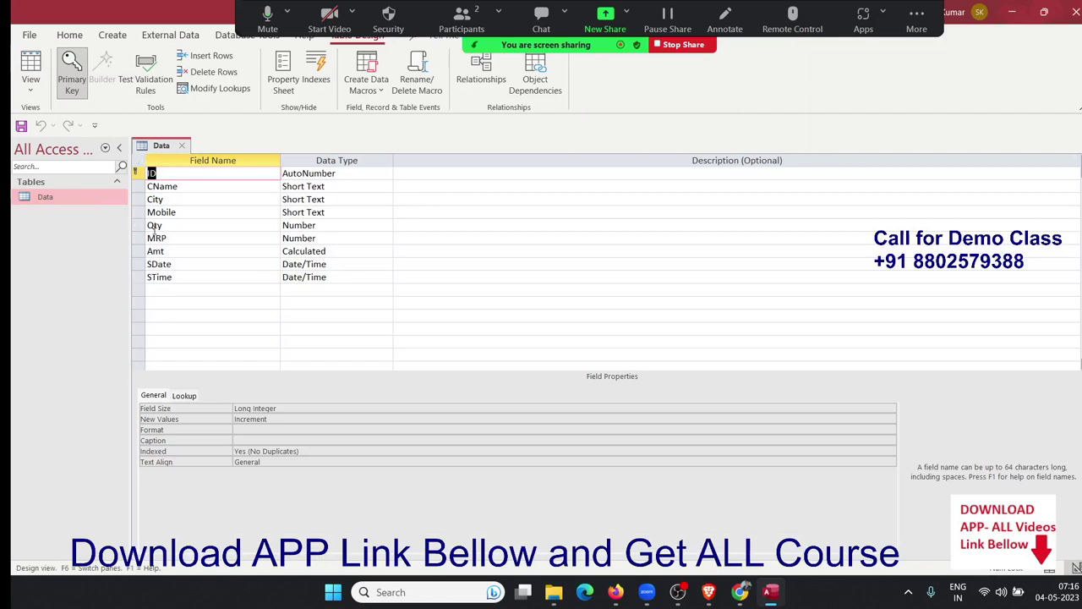
click(223, 286)
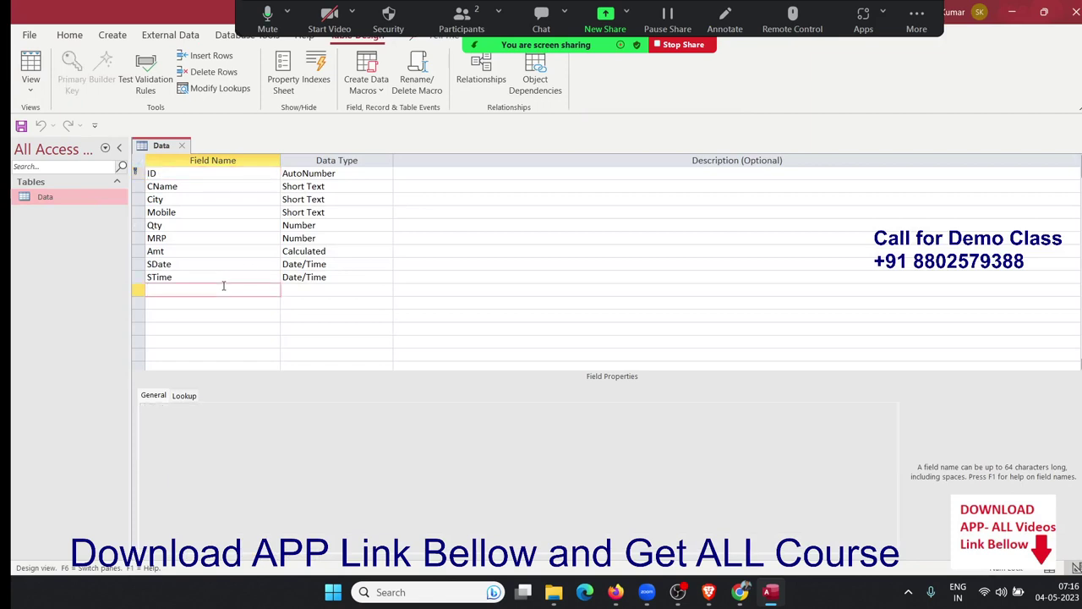
text(Q1)
key(Tab)
text(n)
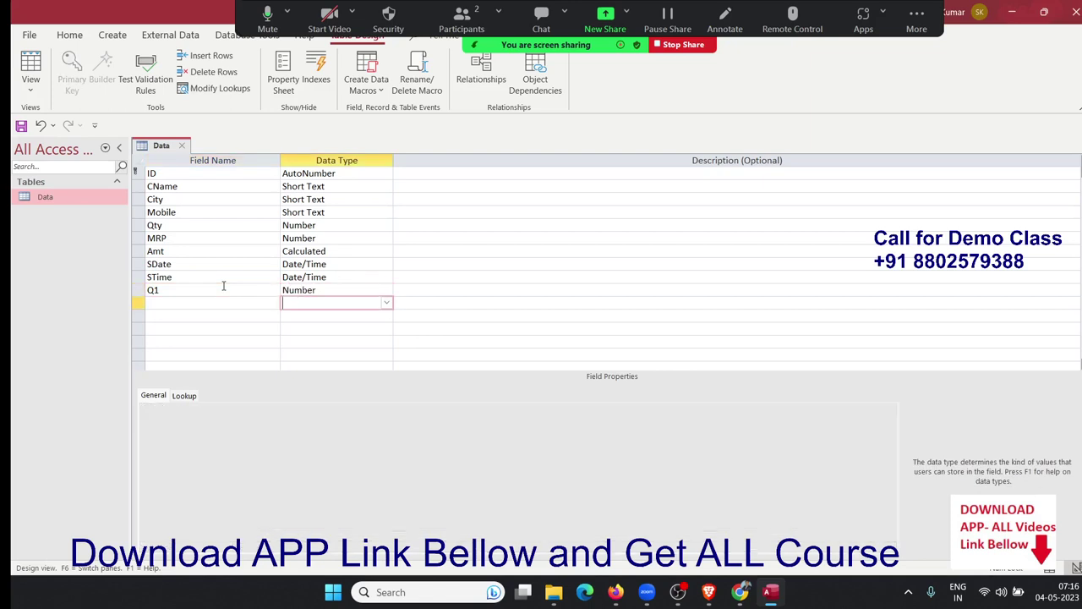
key(shift+Tab)
Step: Name the new fields Buy and Sell, both with the Number data type
text(B)
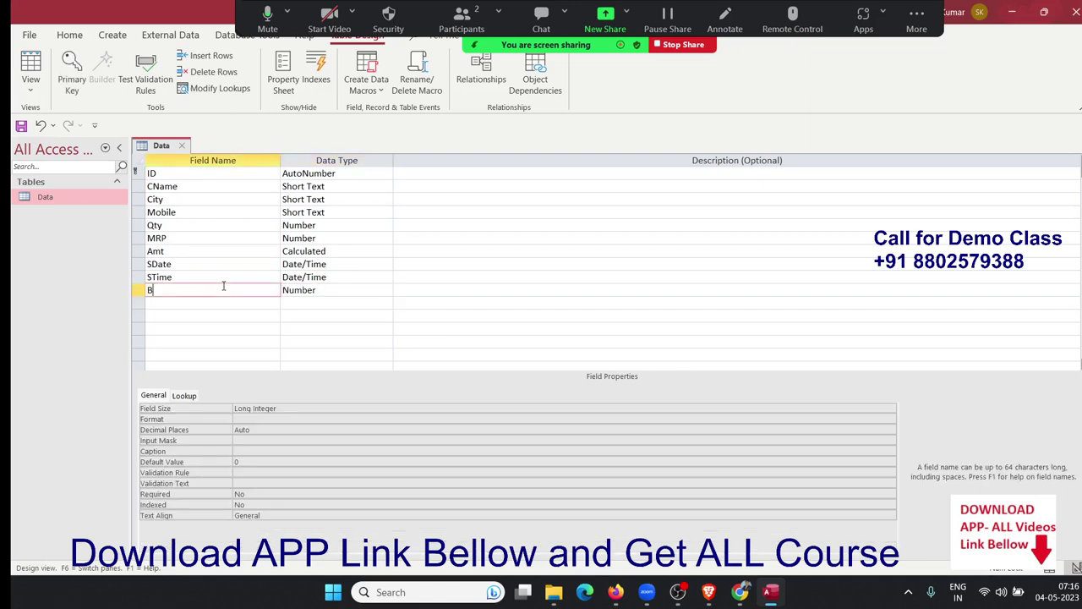
text(uy)
key(Tab)
key(Down)
key(shift+Tab)
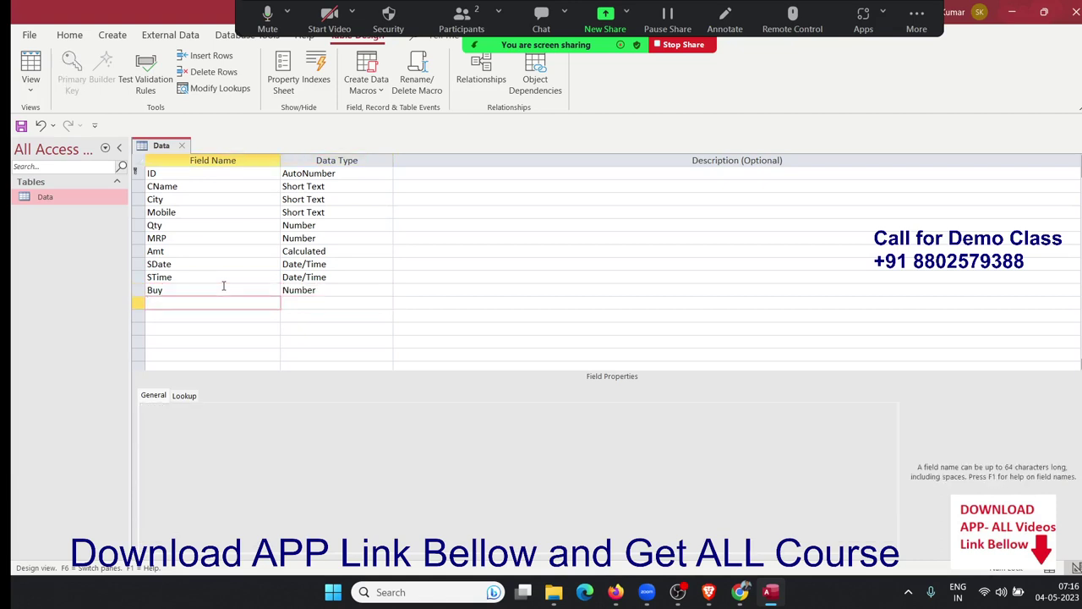
text(Sell)
key(Tab)
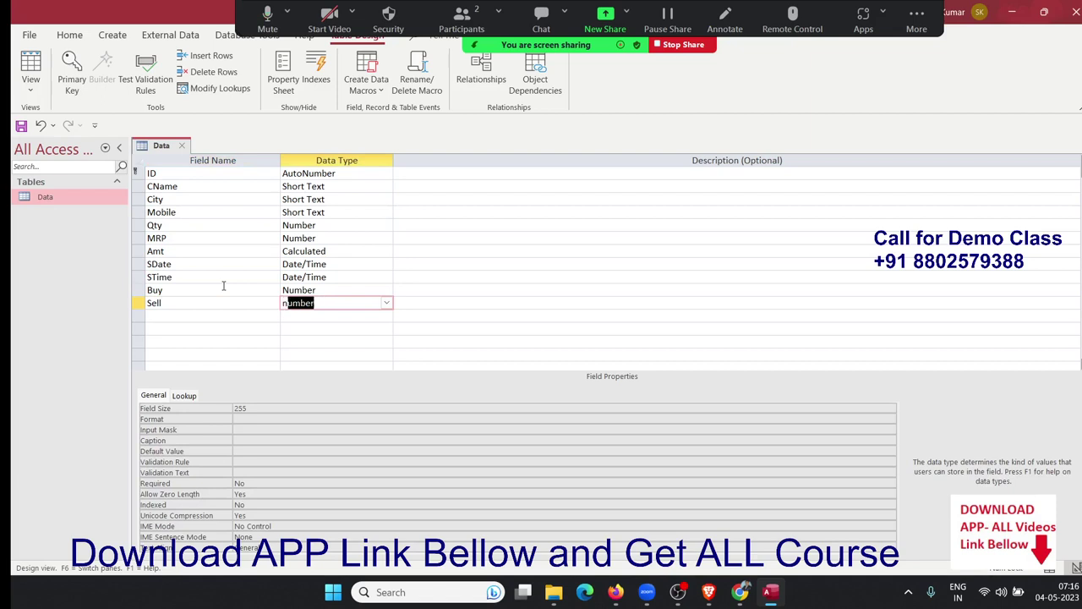
text(n)
key(Down)
key(shift+Tab)
Step: Add a field named Profit% with the Calculated data type
text(P)
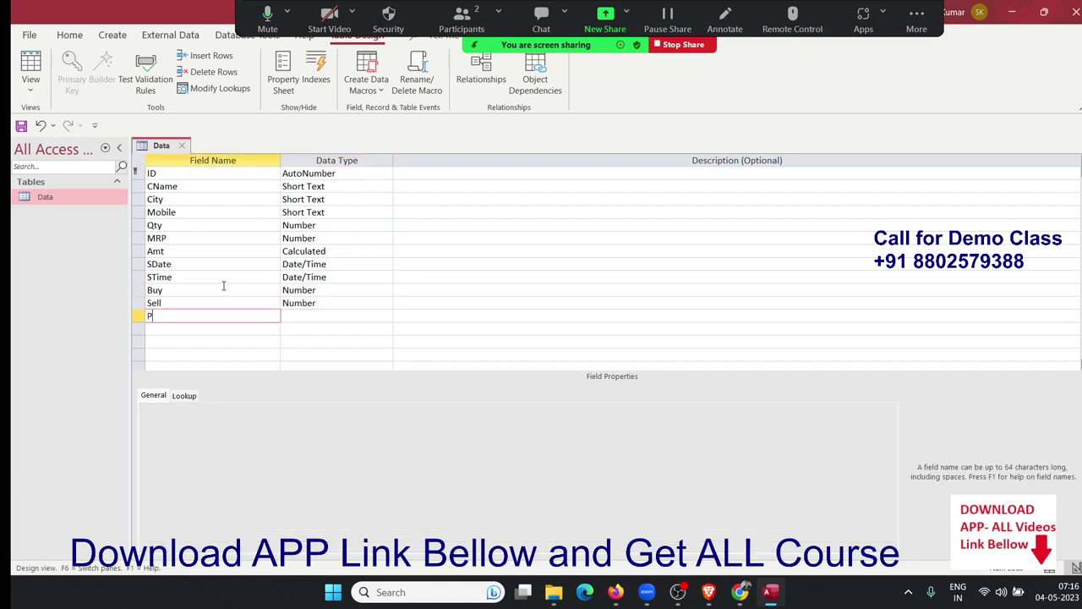
text(rofi)
text(t)
text(%)
key(Tab)
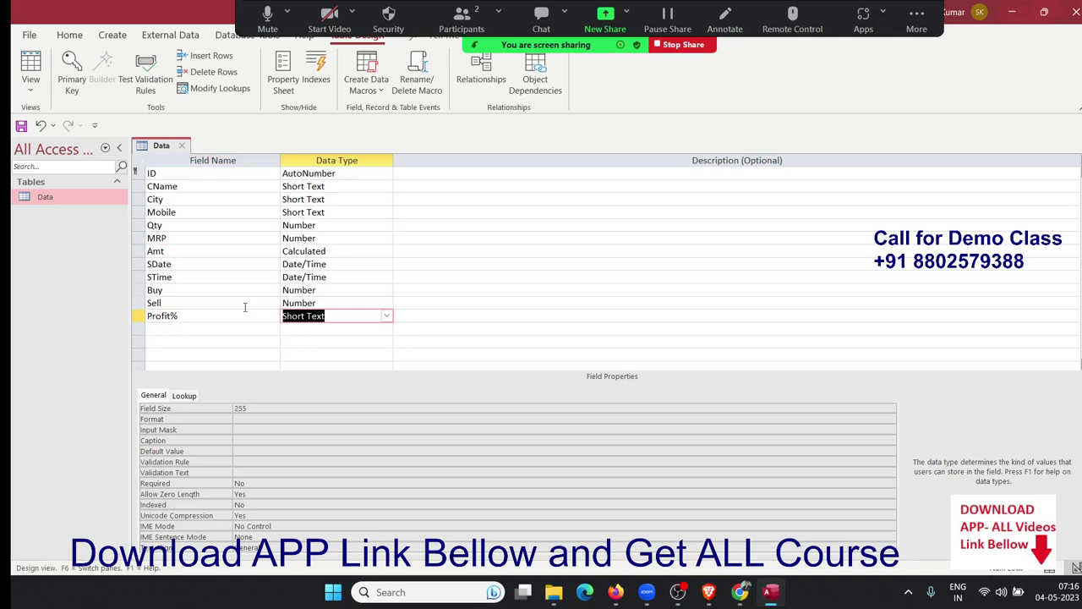
click(387, 316)
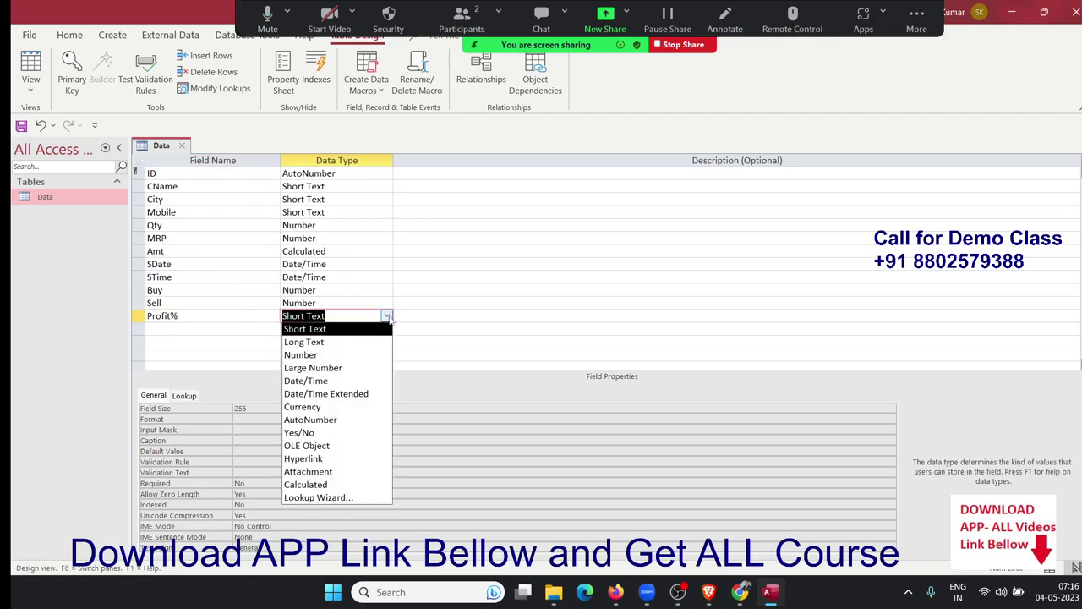
click(366, 484)
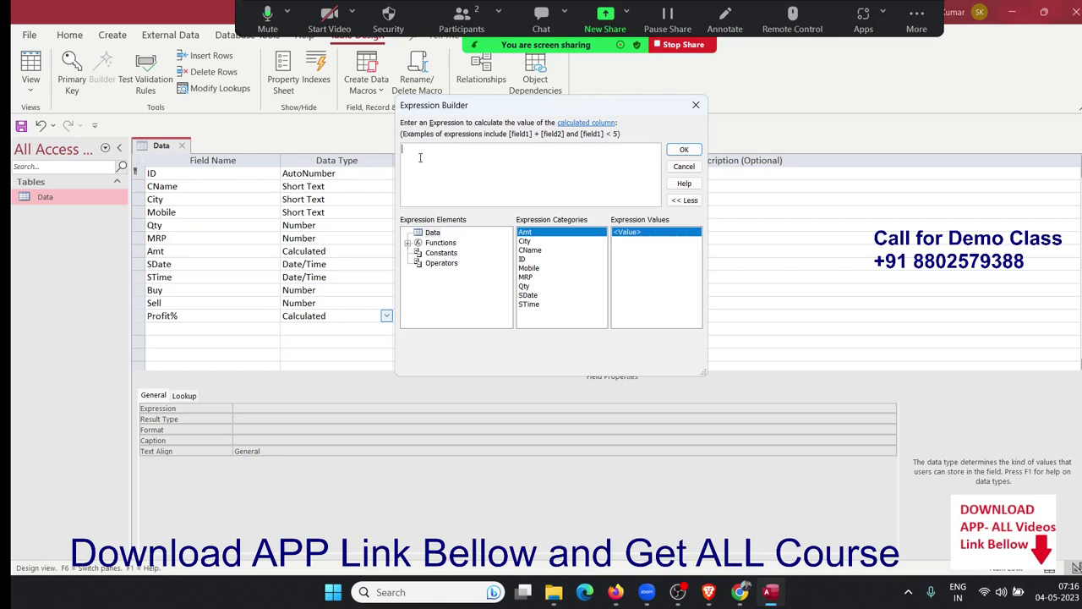
Step: Enter the expression ([Sell]-[buy])/[buy] for Profit% and accept it
text([)
key(BackSpace)
text([)
text(Se)
text(ll)
text(])
text(-[b)
text(uy])
text()/)
text(buy)
key(BackSpace)
key(BackSpace)
key(BackSpace)
text([b)
text(uy])
click(695, 151)
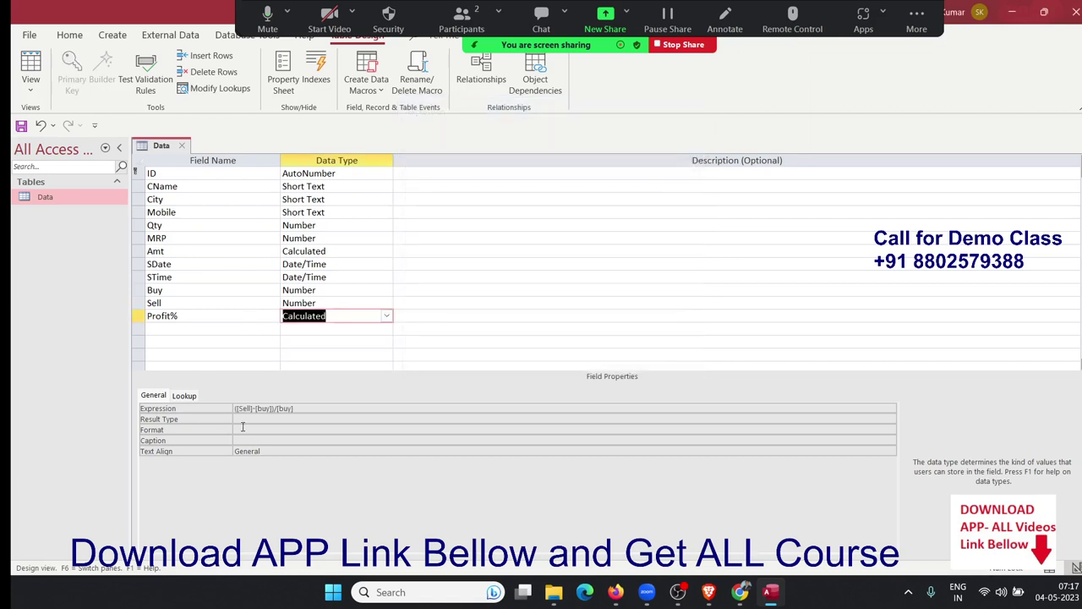
click(401, 430)
click(889, 430)
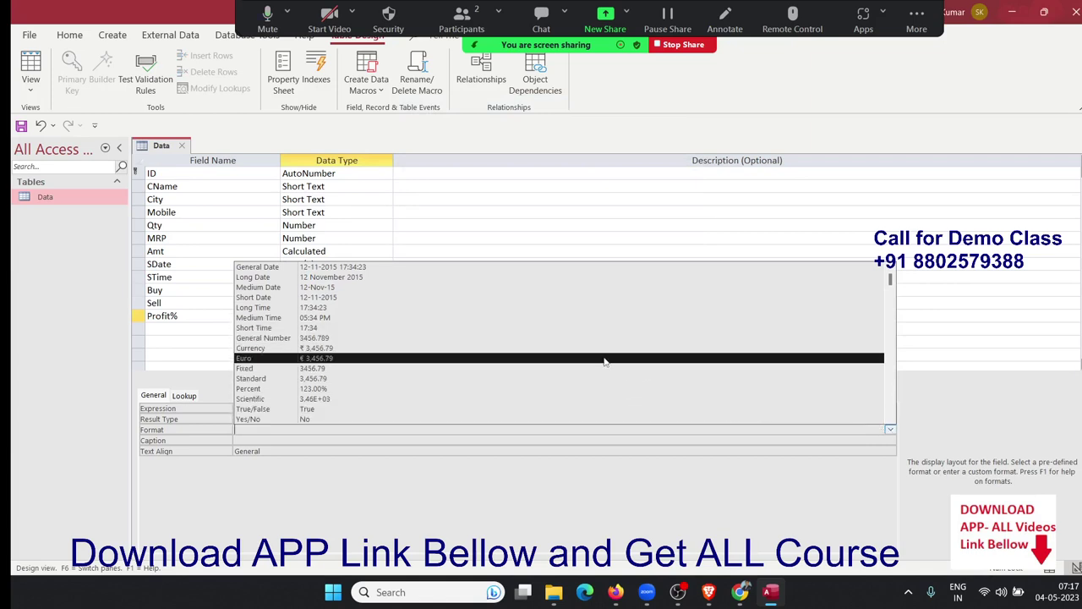
Step: Set Profit%'s format to Percent and save the Data table design
click(593, 389)
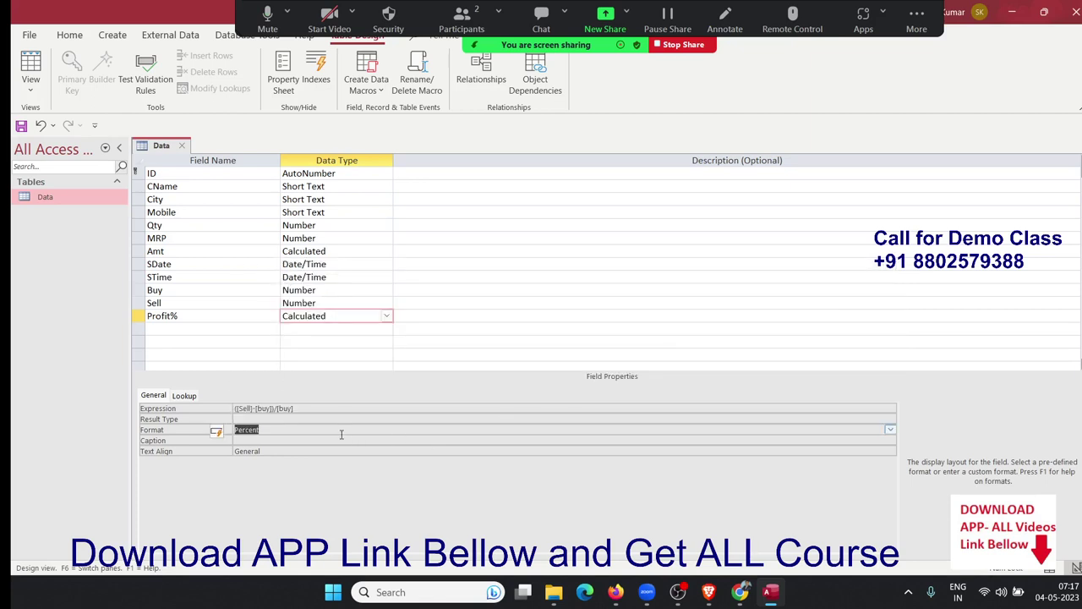
click(181, 147)
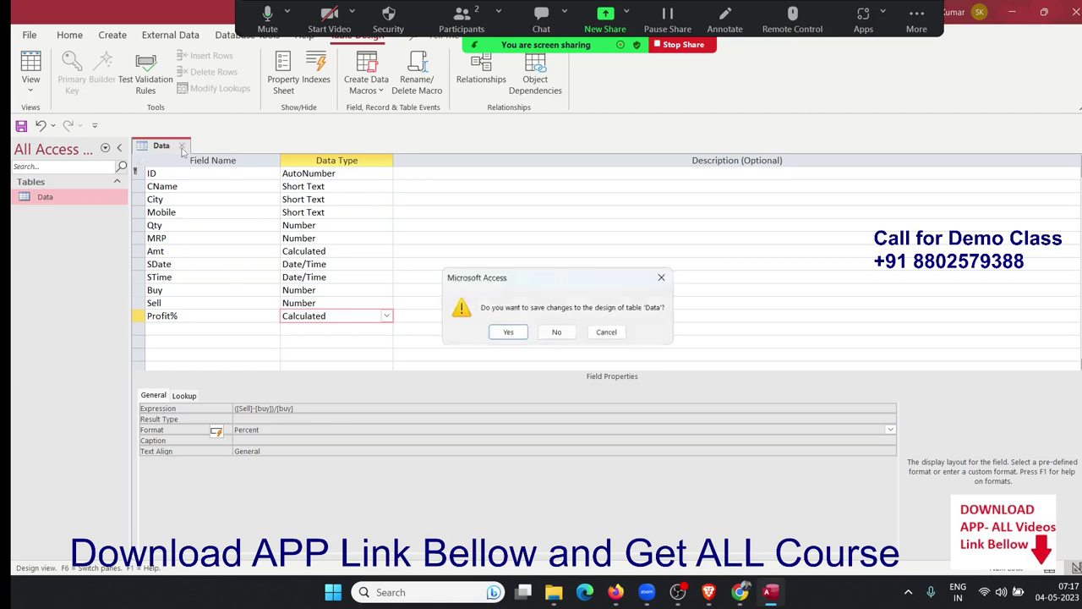
click(490, 330)
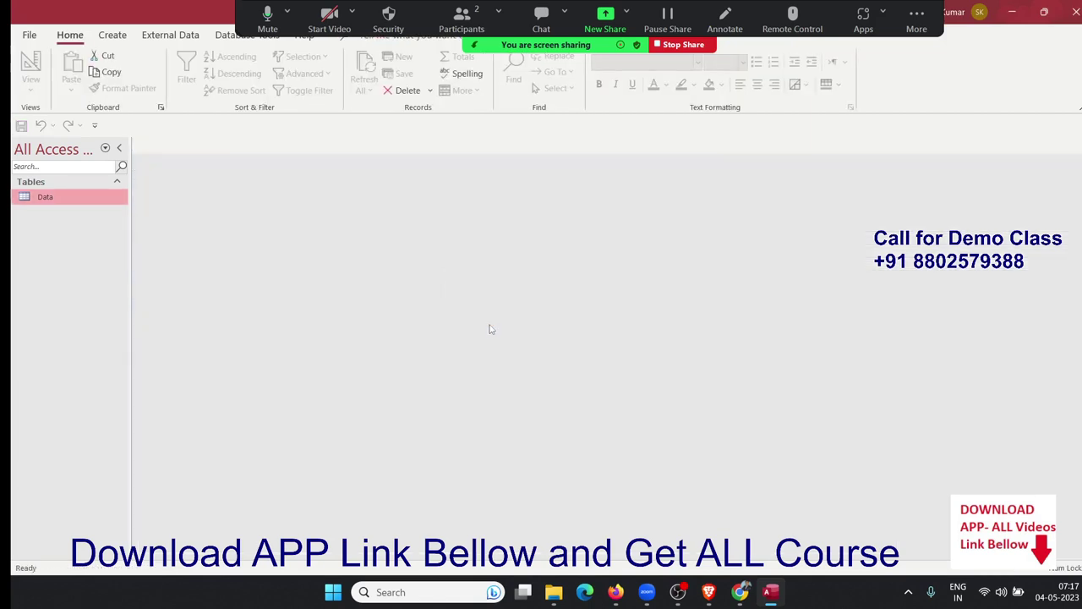
Step: Open the Data table and enter Buy 50 and Sell 60 in record 1, giving 20.00%
double_click(117, 198)
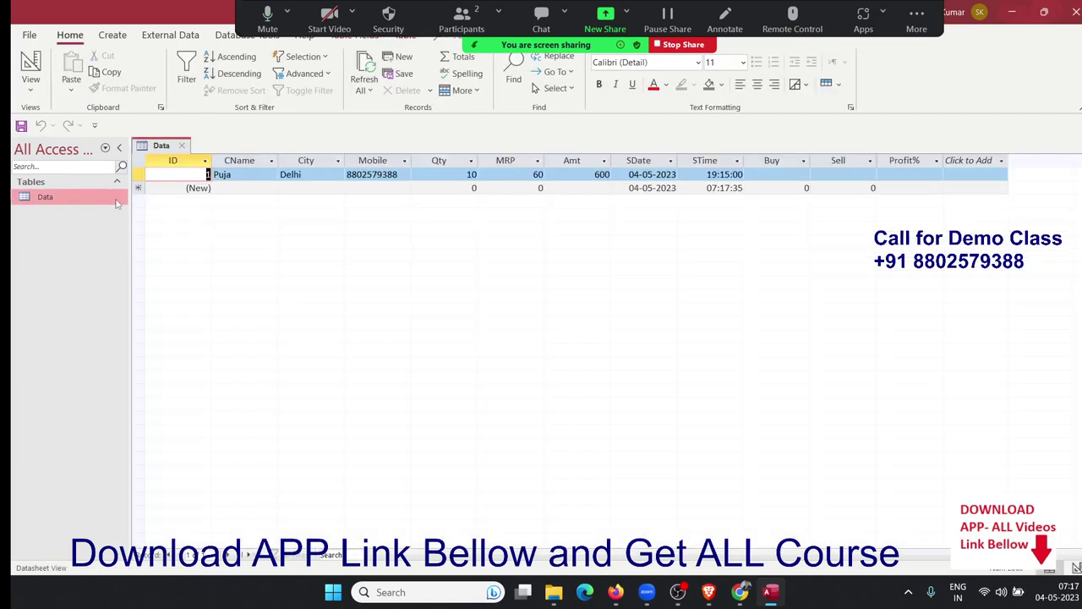
click(791, 174)
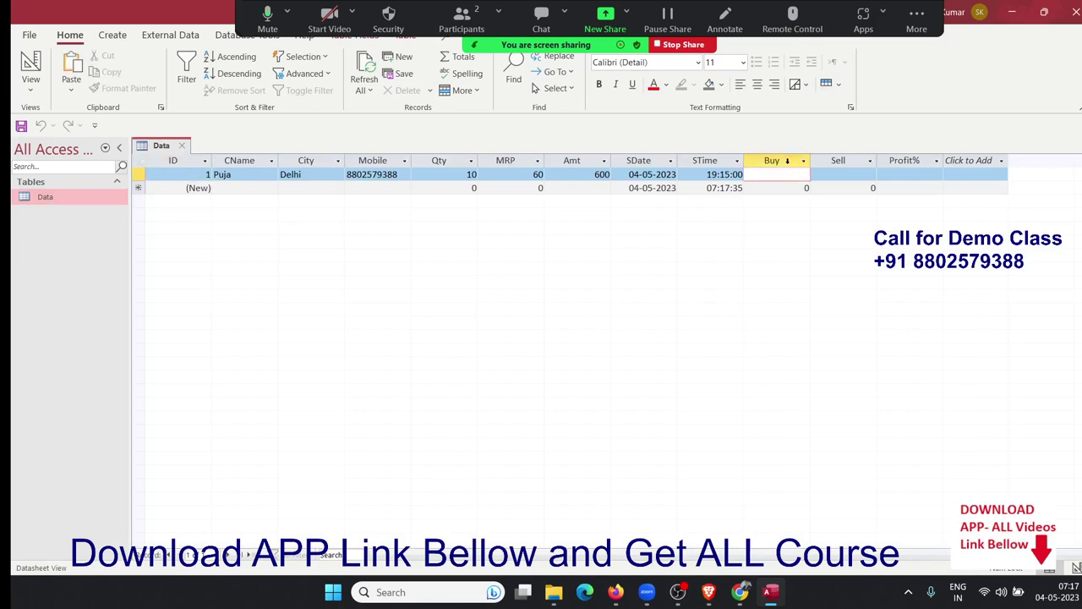
text(50)
key(Tab)
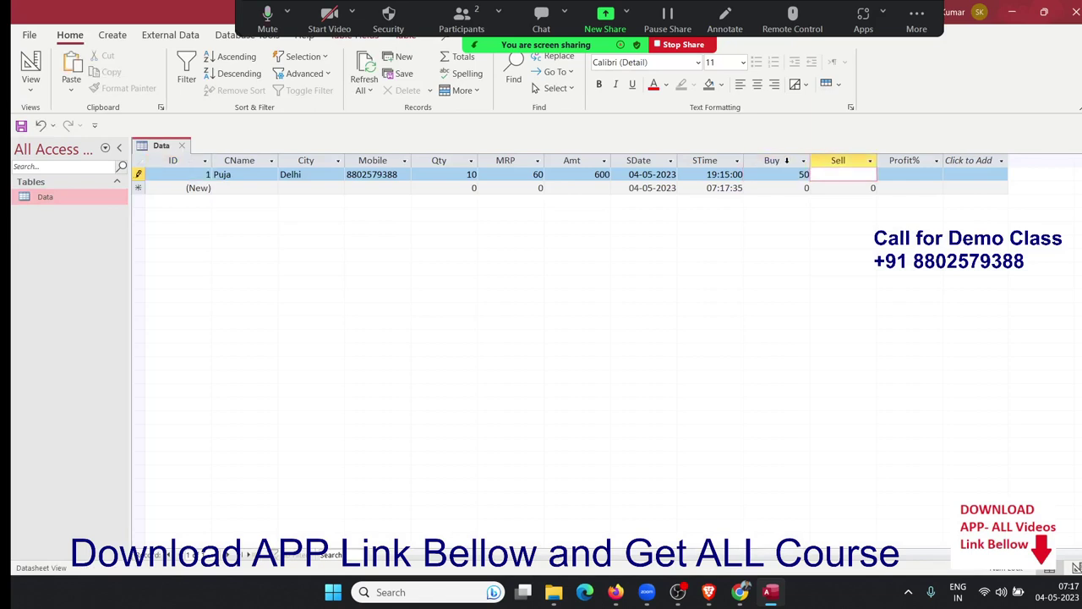
text(60)
key(Tab)
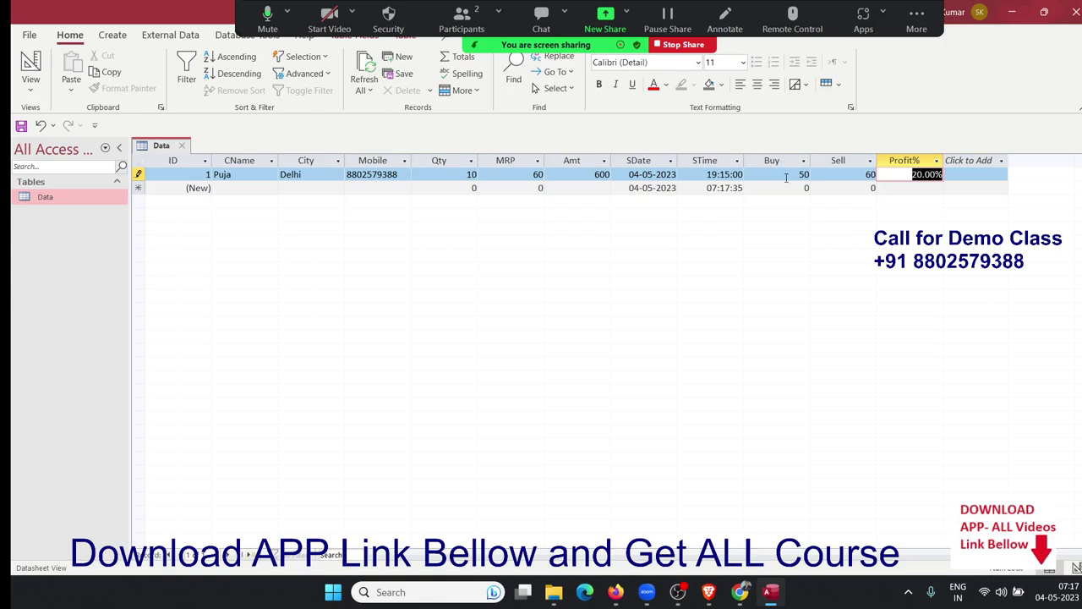
Step: Close the Data table, create a new blank table and save it as LC
click(186, 146)
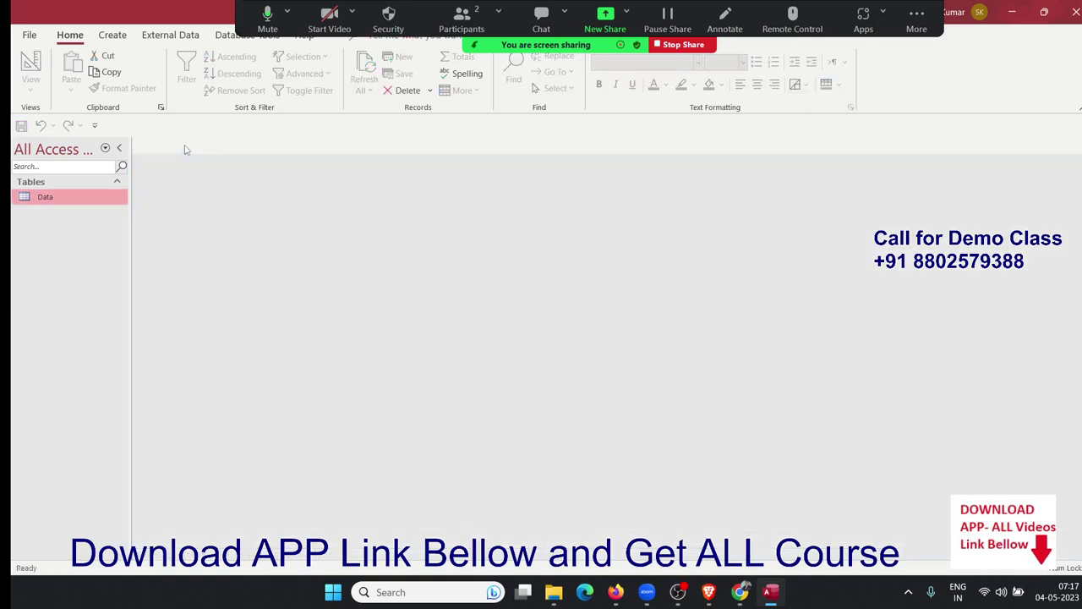
click(114, 38)
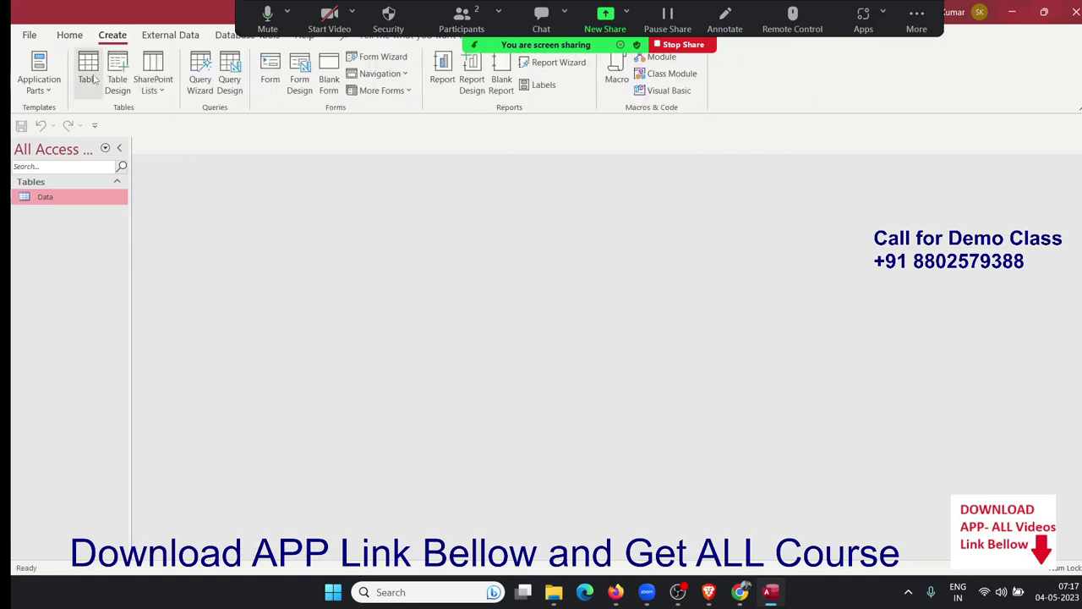
click(94, 79)
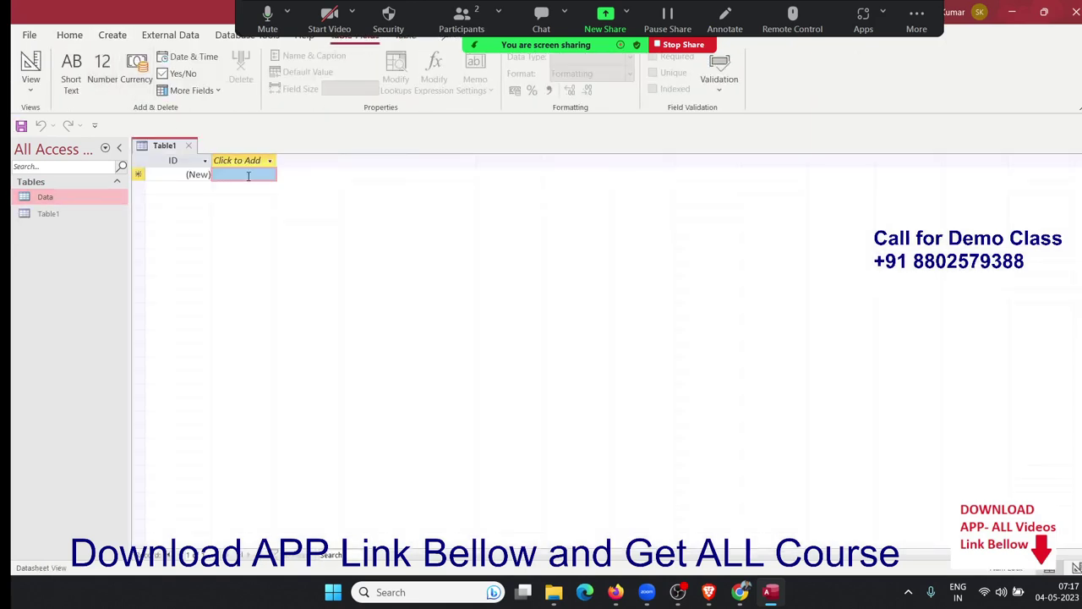
right_click(76, 220)
click(133, 249)
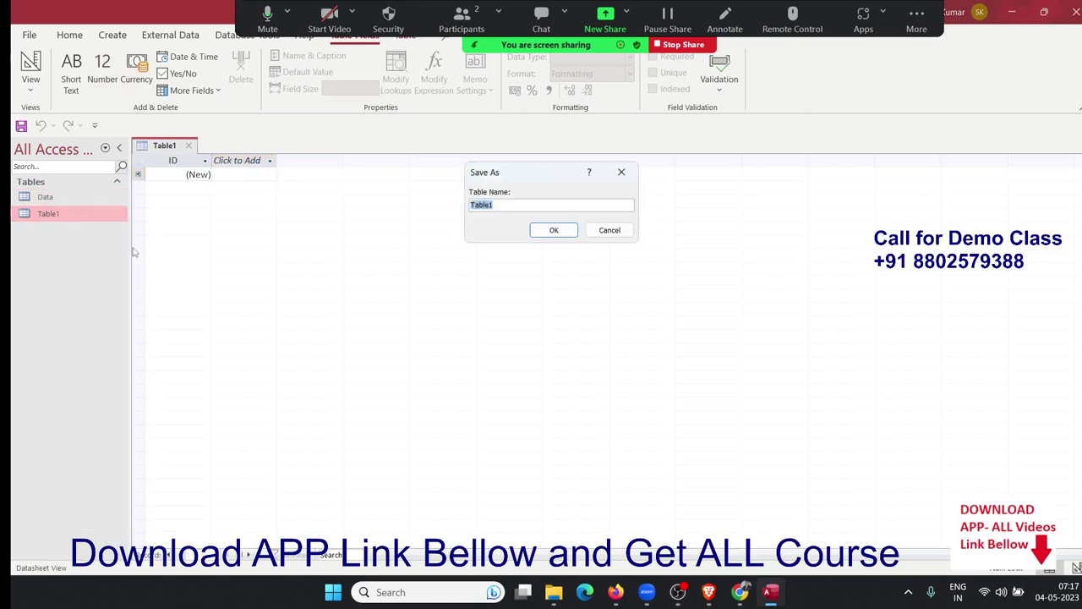
text(LC)
click(552, 230)
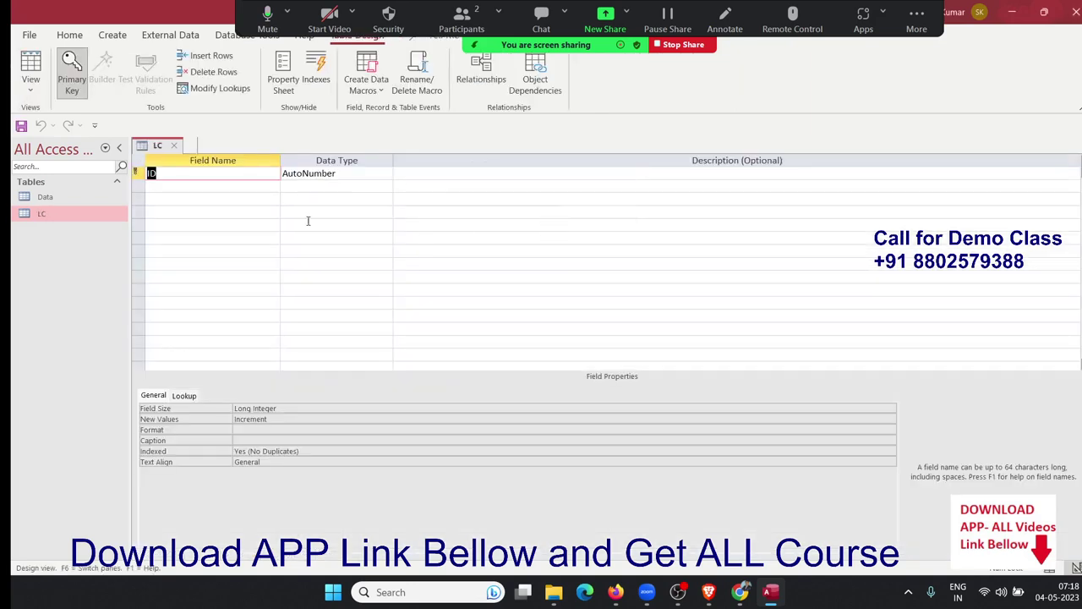
Step: Add a CName Short Text field and a P Number field
click(230, 185)
text(N)
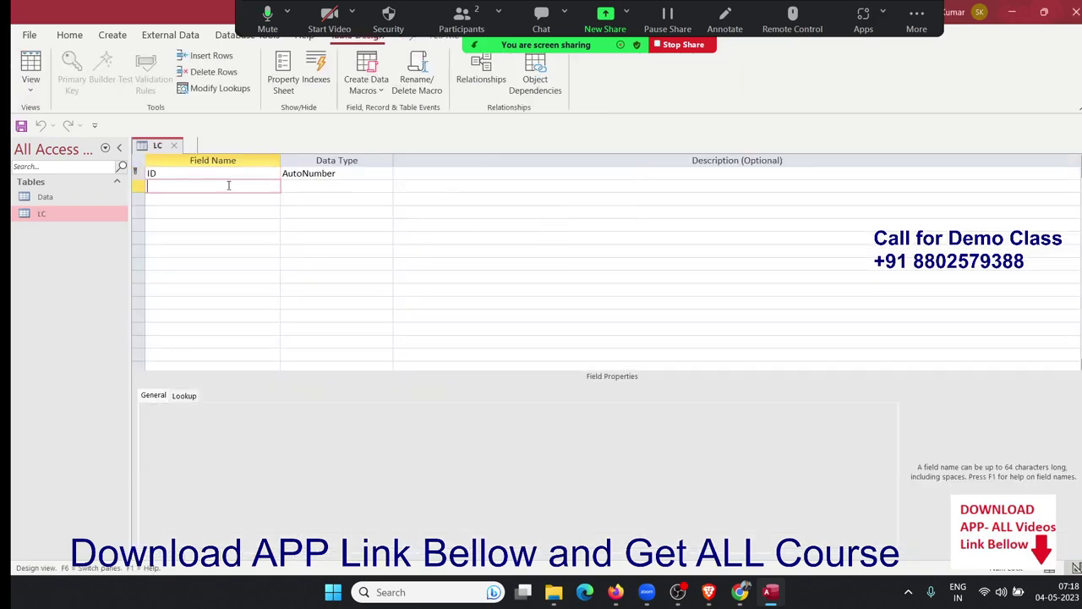
text(am)
key(BackSpace)
key(BackSpace)
key(BackSpace)
text(C)
text(Name)
key(Tab)
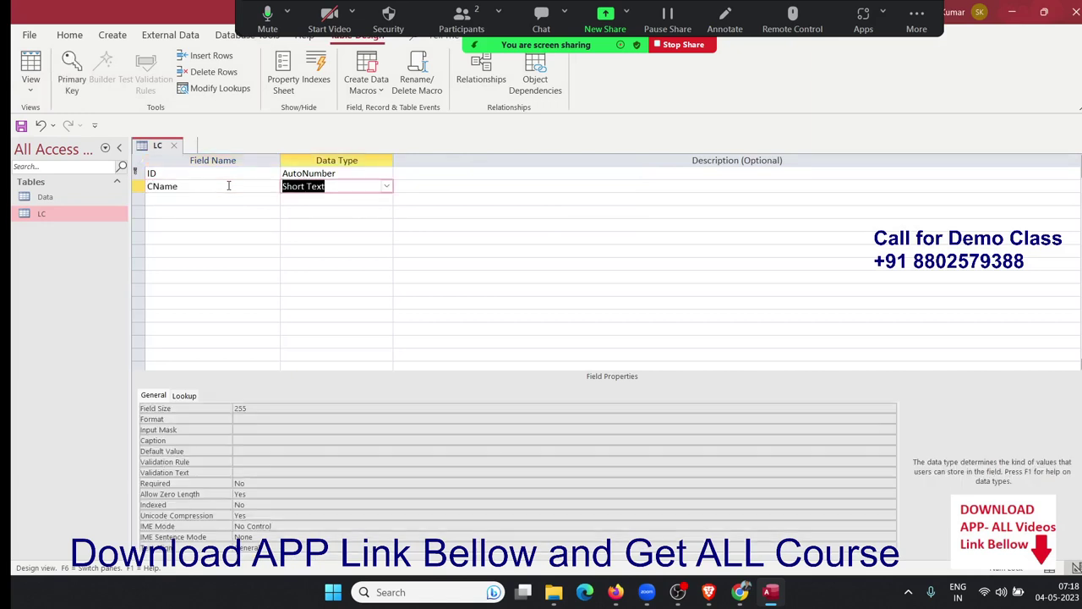
key(Down)
key(shift+Tab)
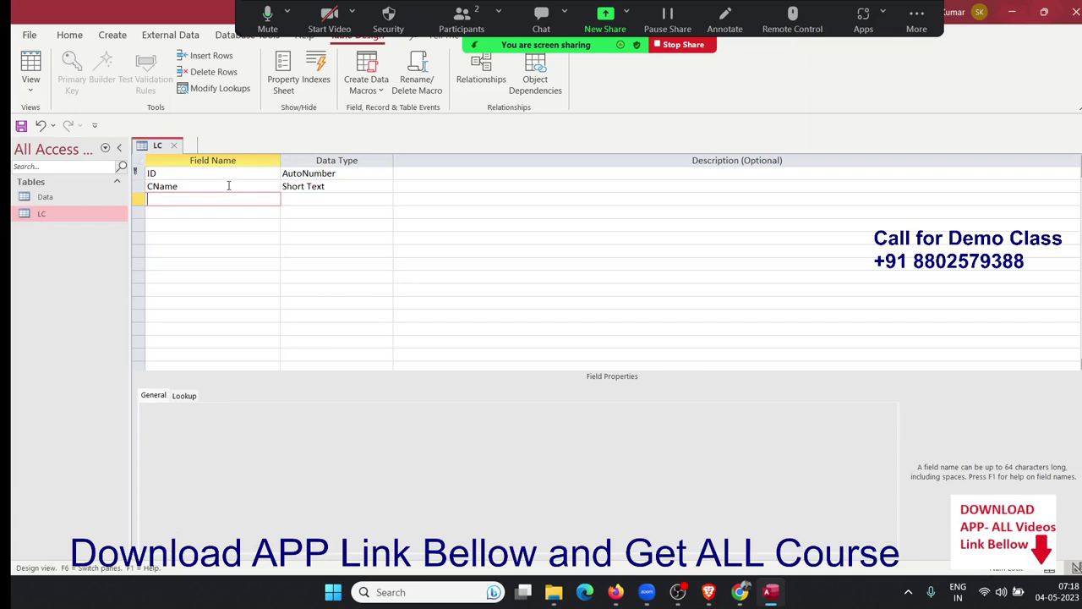
text(P)
key(Tab)
text(n)
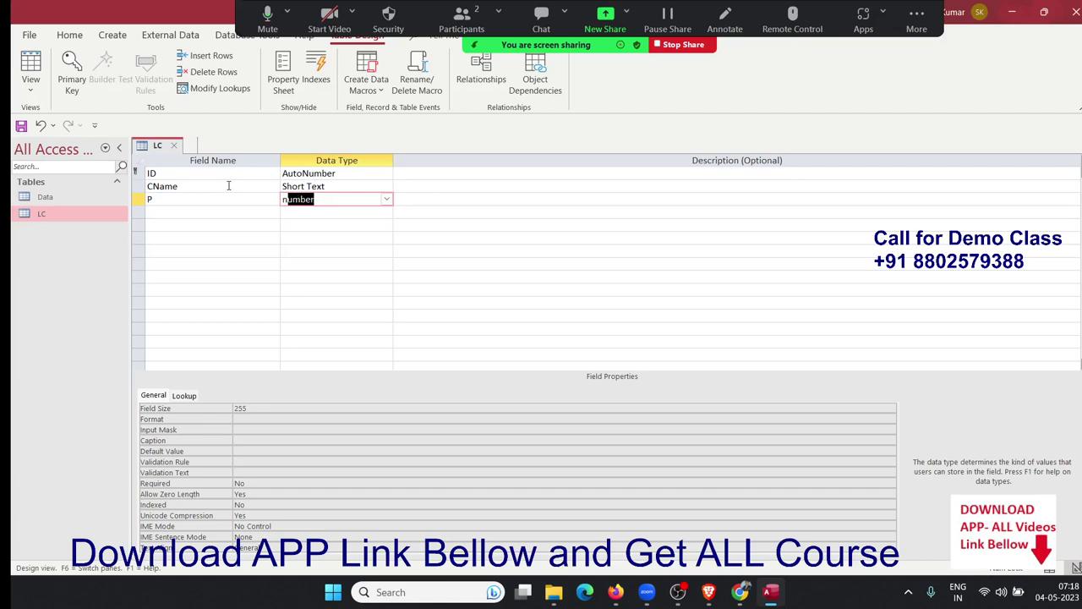
key(Return)
key(Return)
Step: Add R as a Number field with Field Size Double and Percent format
text(R)
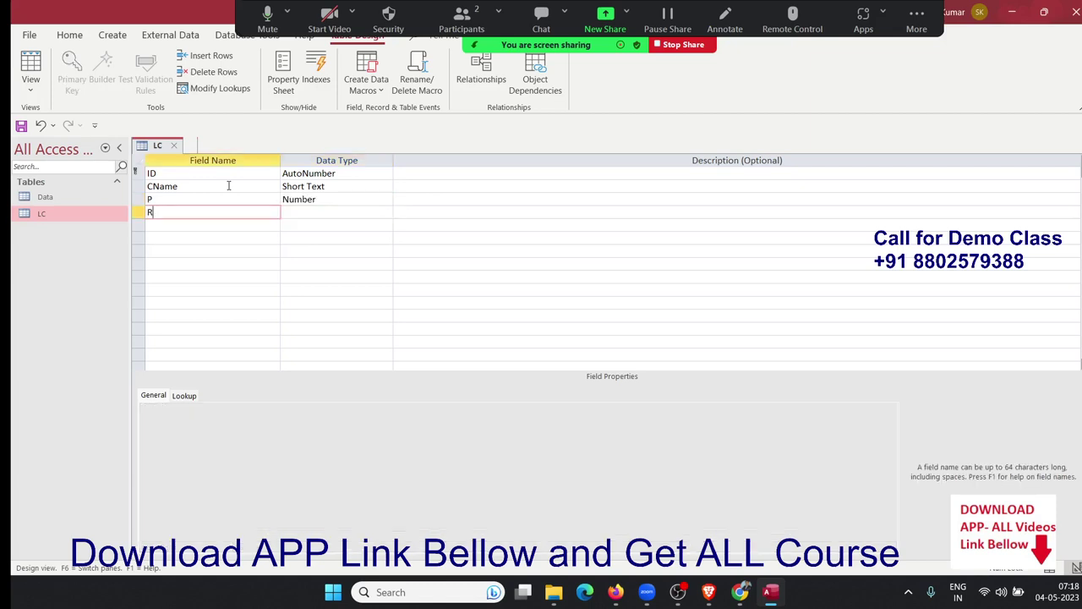
key(Return)
text(number)
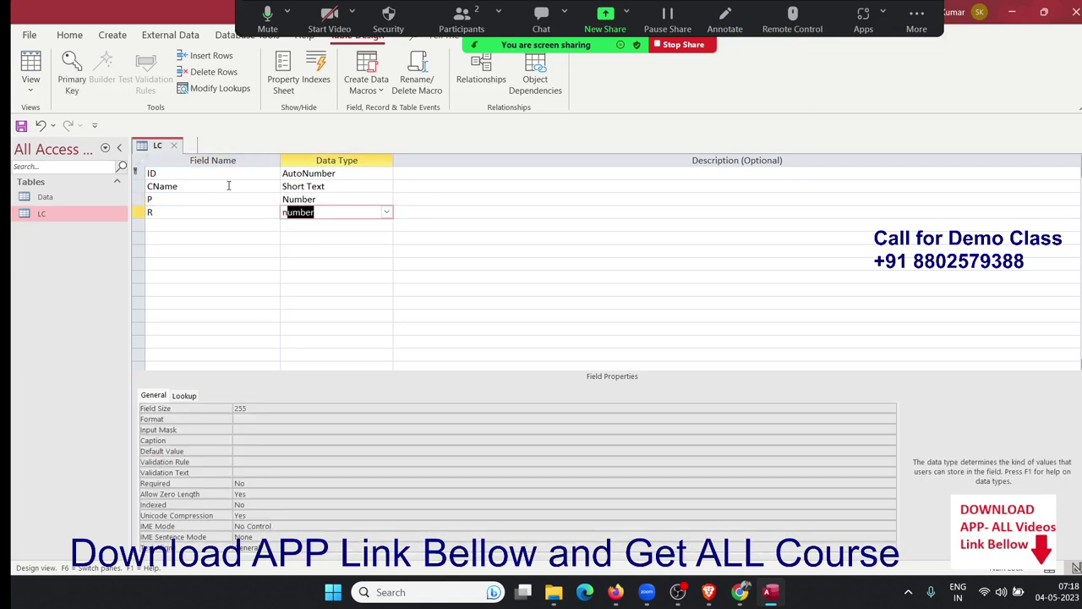
key(Return)
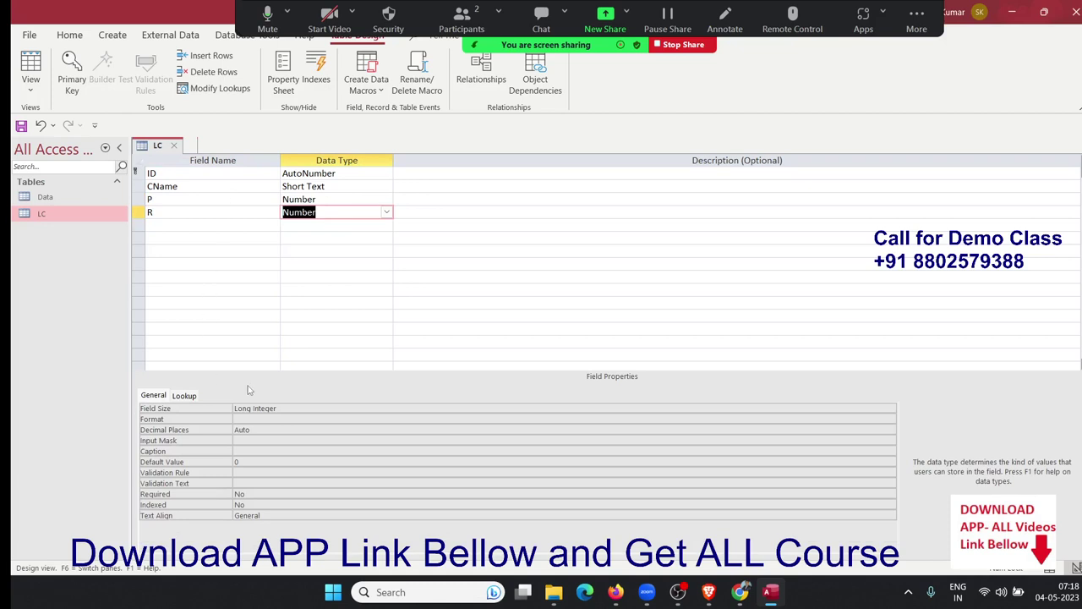
click(278, 410)
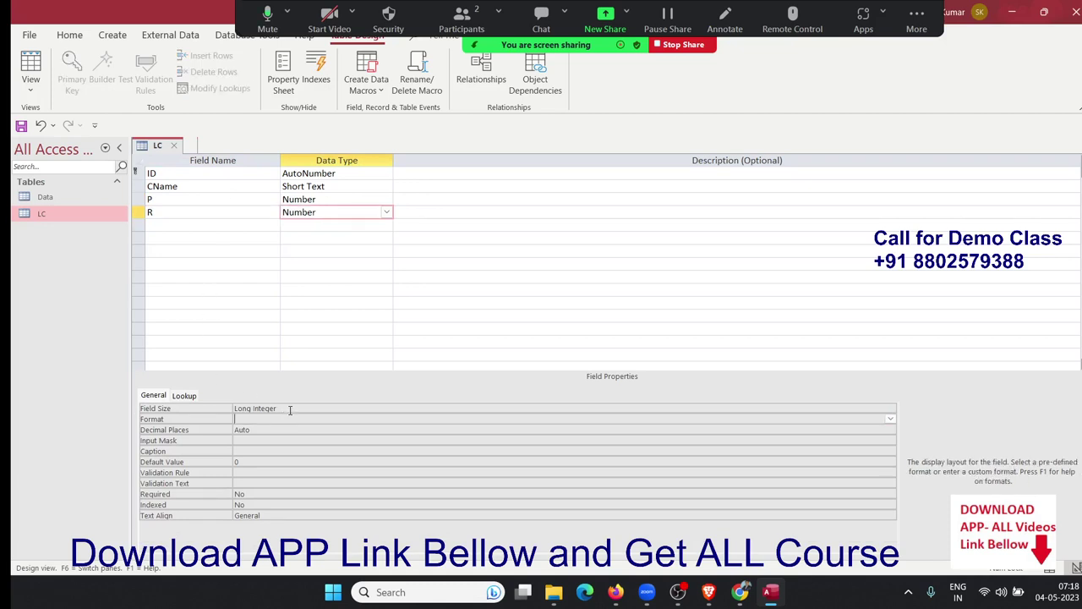
click(890, 408)
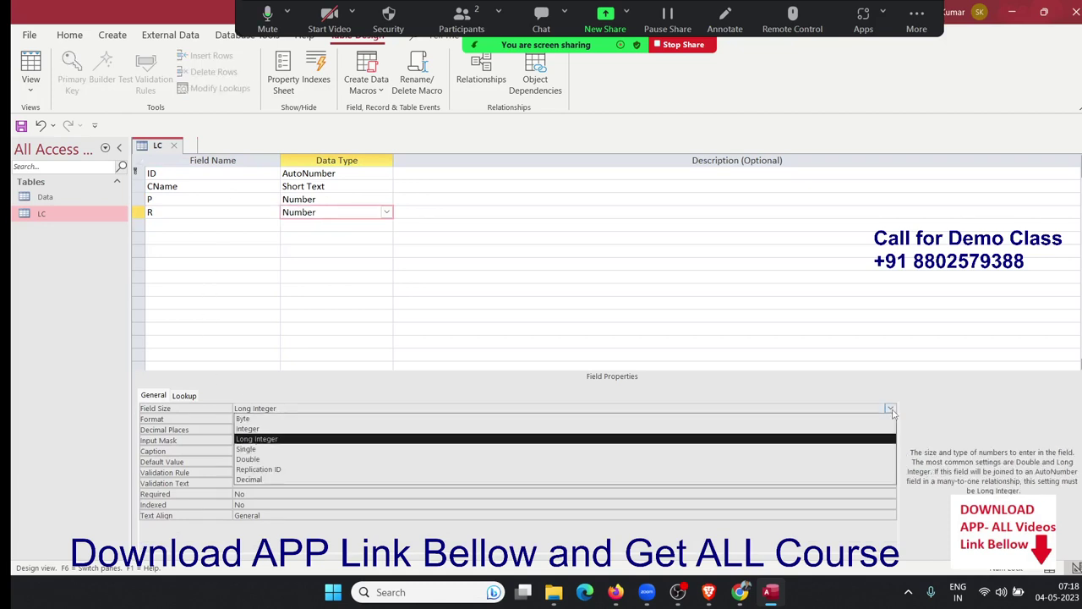
click(810, 458)
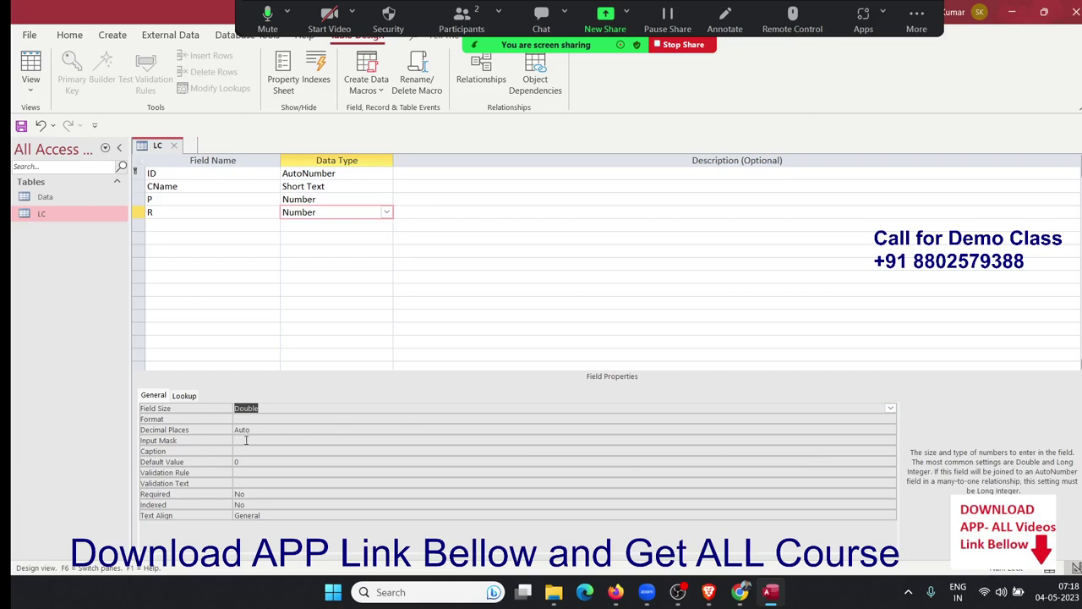
click(265, 419)
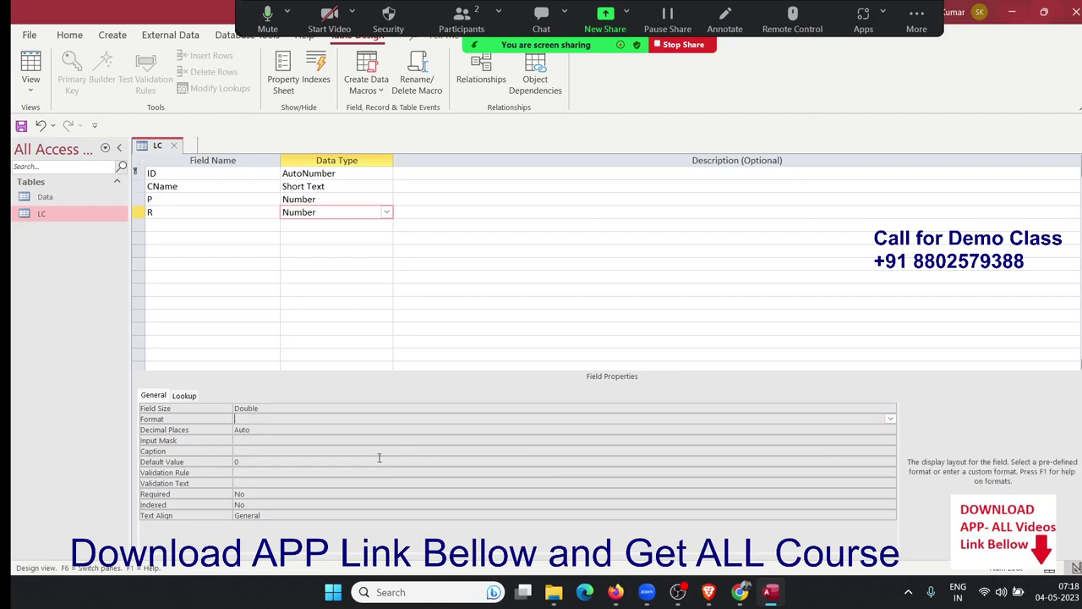
click(890, 420)
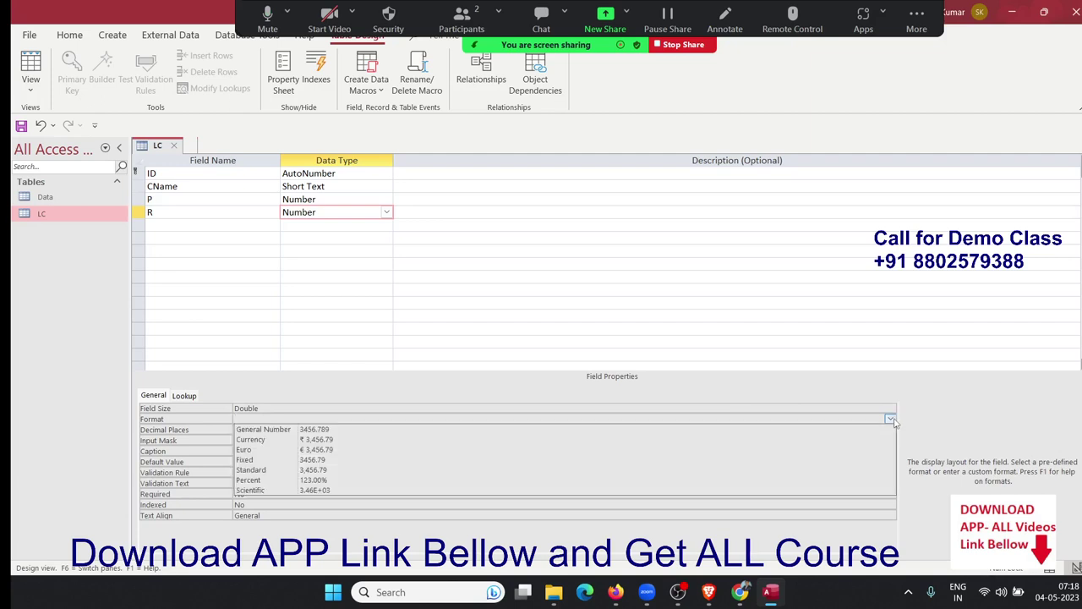
click(550, 480)
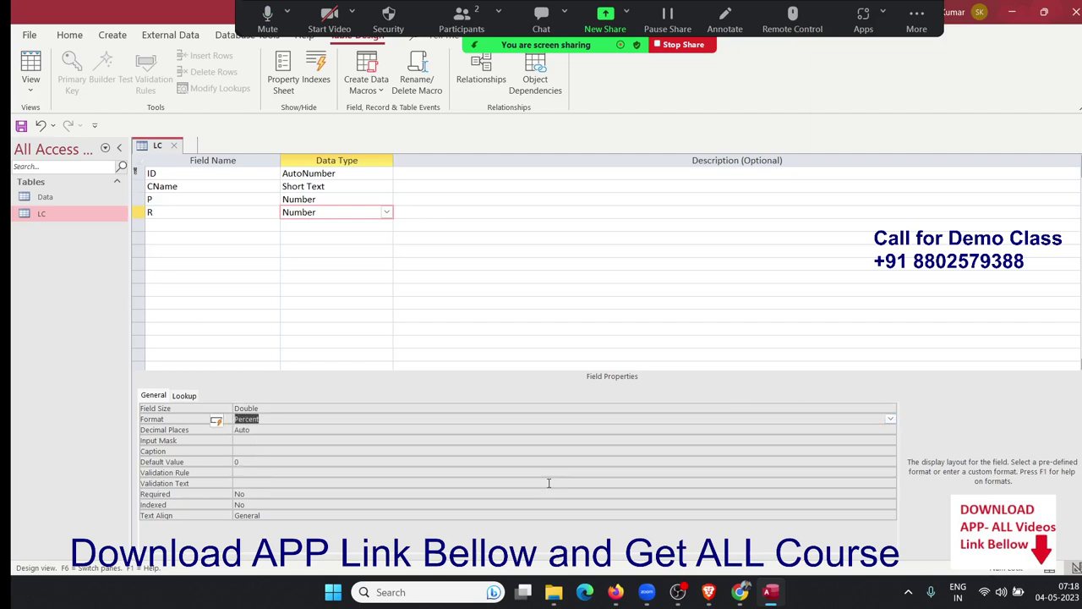
Step: Add a T Number field and start an Amt field
click(228, 223)
text(T)
key(Tab)
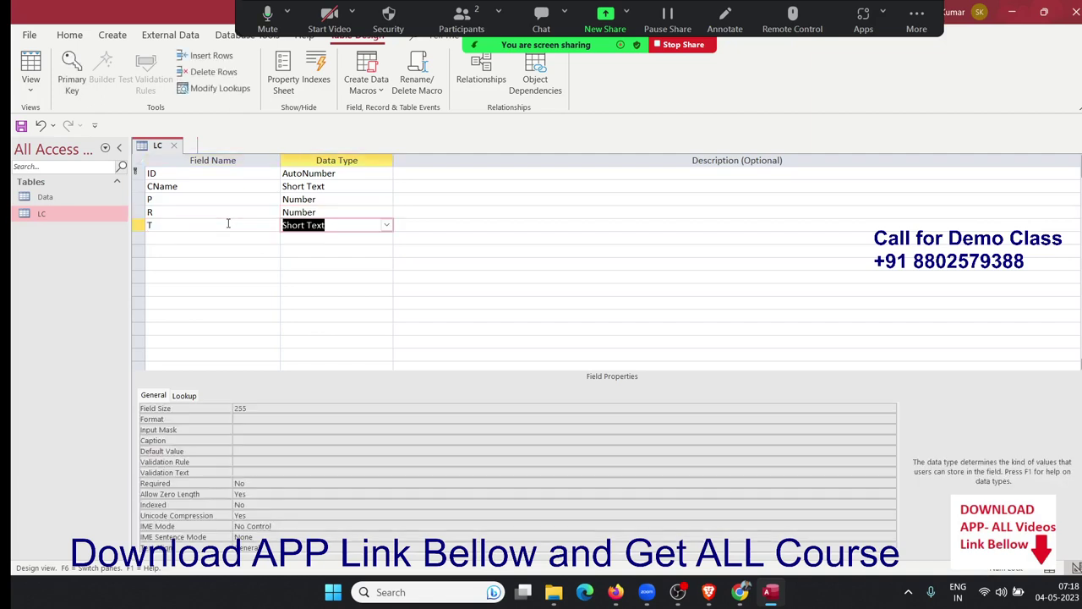
text(n)
key(Return)
key(Return)
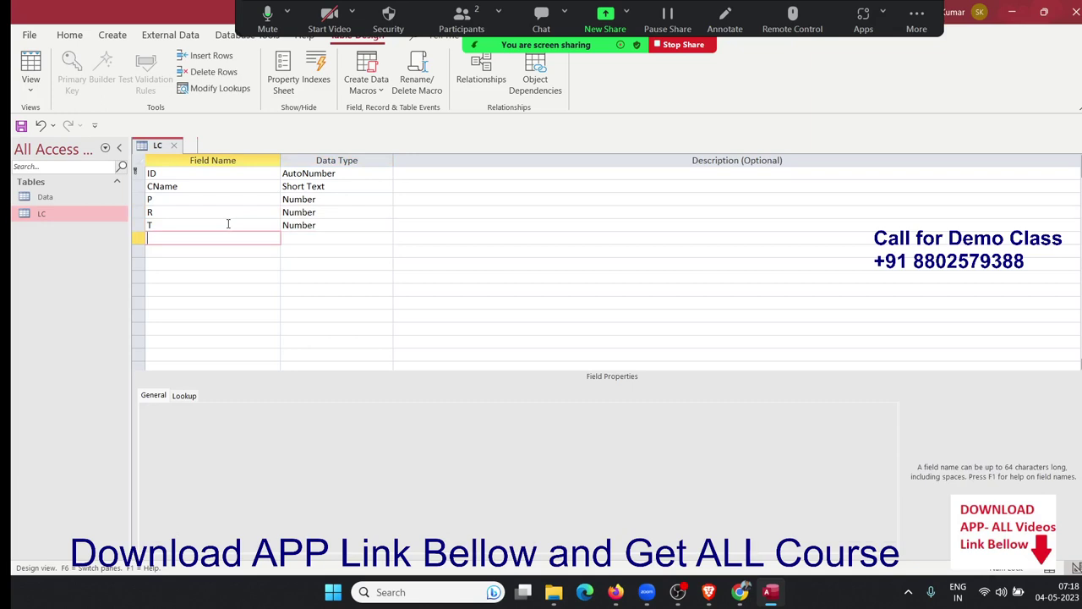
text(Amt)
key(Return)
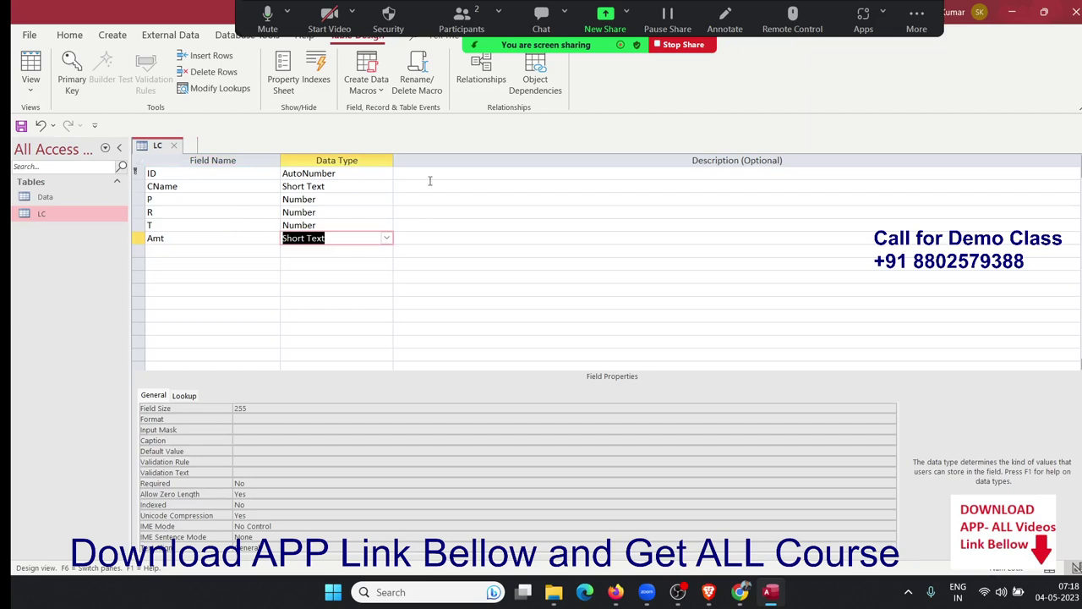
click(725, 18)
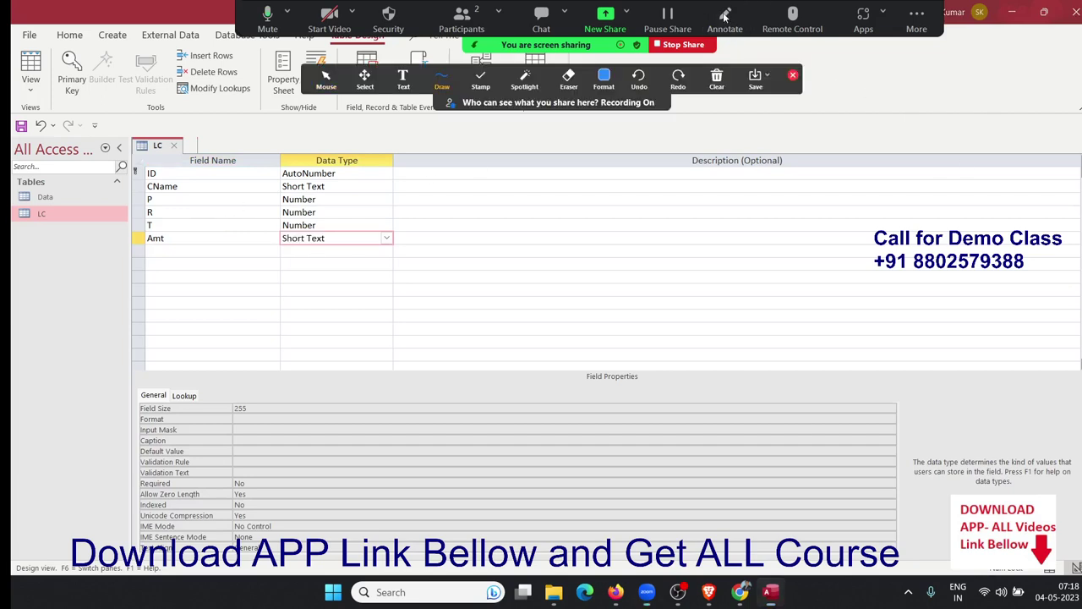
click(716, 80)
click(755, 148)
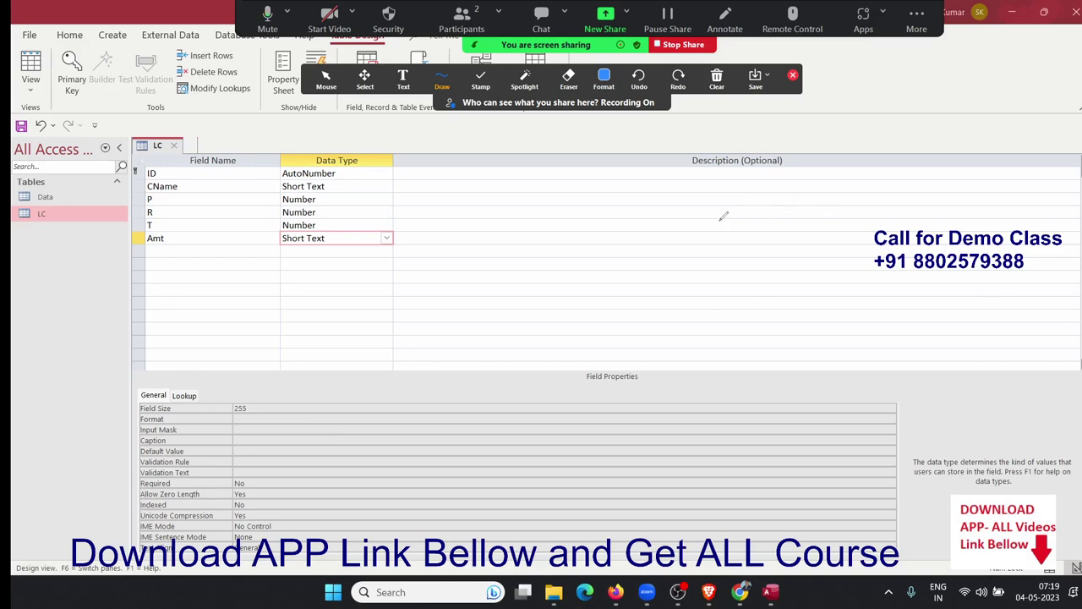
mouse_move(686, 218)
mouse_down()
mouse_move(677, 202)
mouse_move(708, 241)
mouse_move(712, 212)
mouse_move(727, 200)
mouse_move(750, 230)
mouse_up()
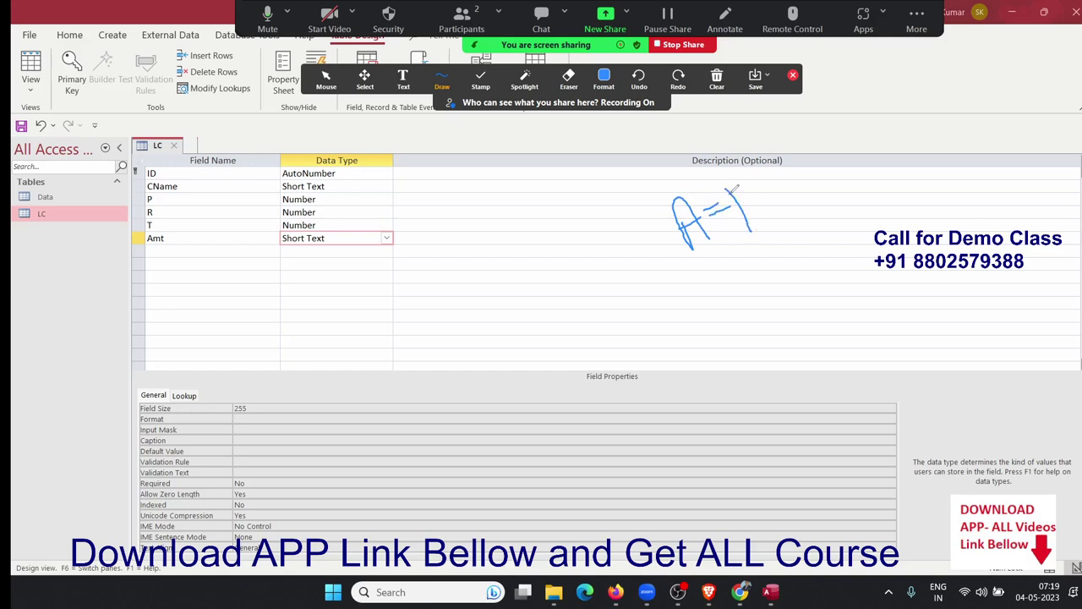
drag(730, 193, 743, 186)
mouse_move(736, 186)
mouse_down()
mouse_move(726, 191)
mouse_move(749, 204)
mouse_up()
drag(779, 179, 778, 208)
drag(787, 140, 848, 201)
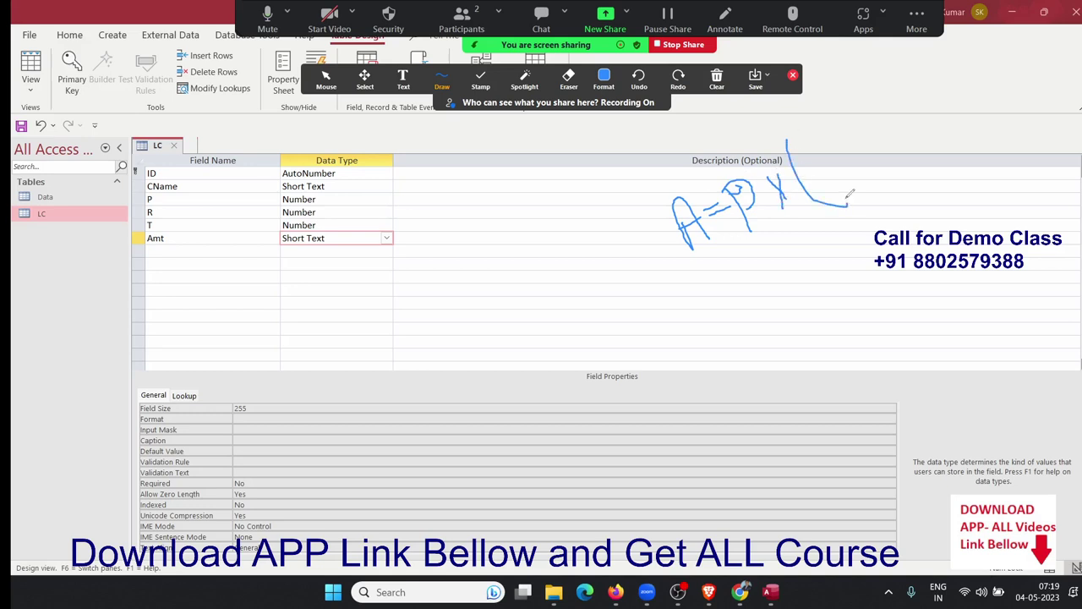
mouse_move(810, 142)
mouse_down()
mouse_move(816, 157)
mouse_move(847, 126)
mouse_move(841, 145)
mouse_move(847, 123)
mouse_move(880, 112)
mouse_up()
drag(864, 164, 891, 154)
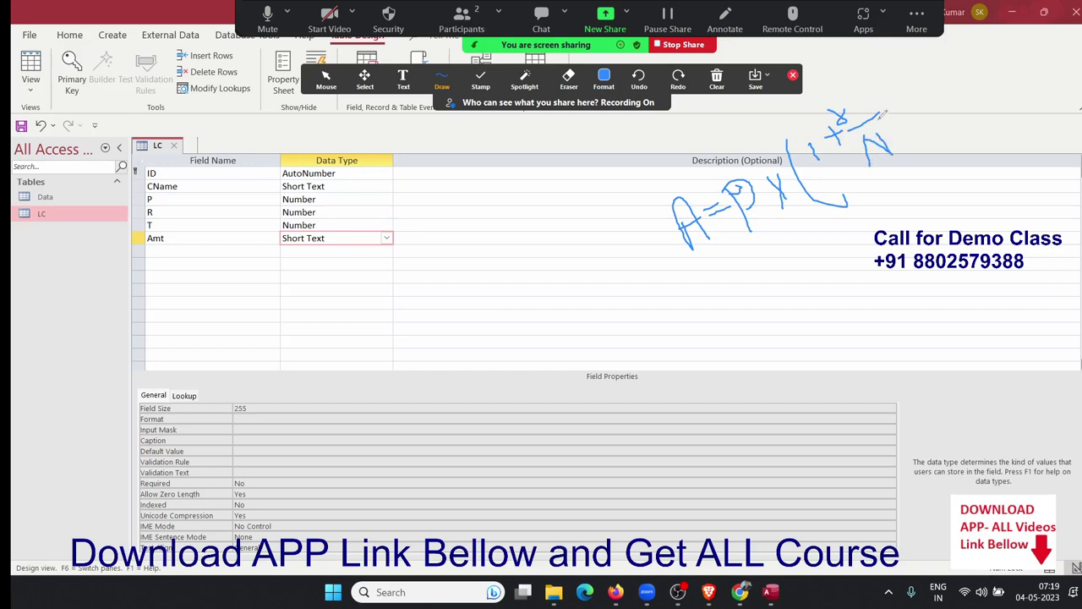
drag(854, 96, 912, 150)
mouse_move(867, 74)
mouse_down()
mouse_move(909, 107)
mouse_move(897, 62)
mouse_move(910, 91)
mouse_move(928, 81)
mouse_move(930, 52)
mouse_move(950, 79)
mouse_up()
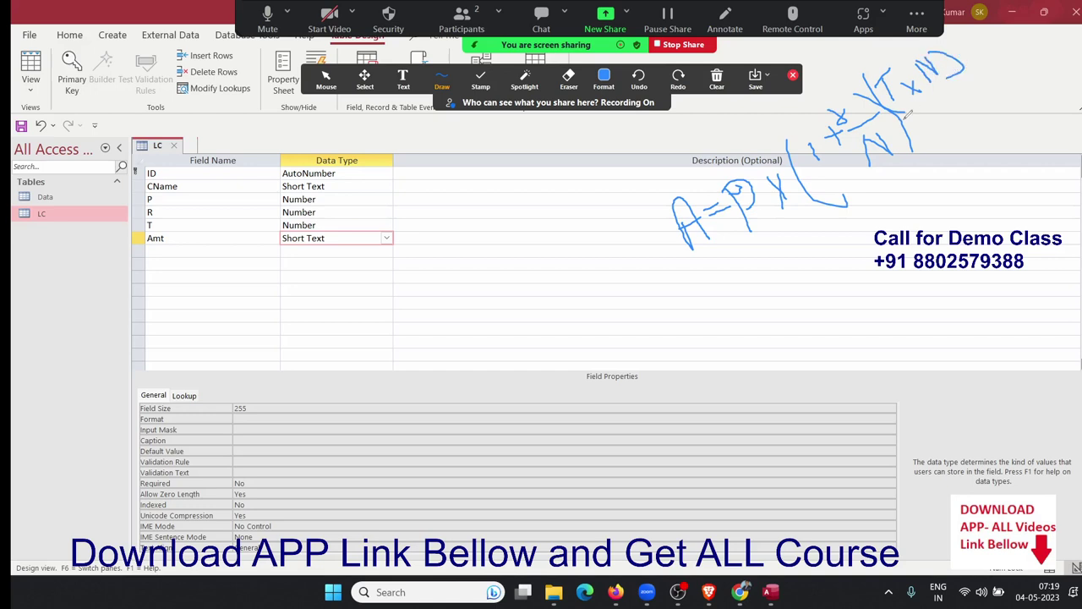
Step: Change the Amt field's data type to Calculated
click(793, 77)
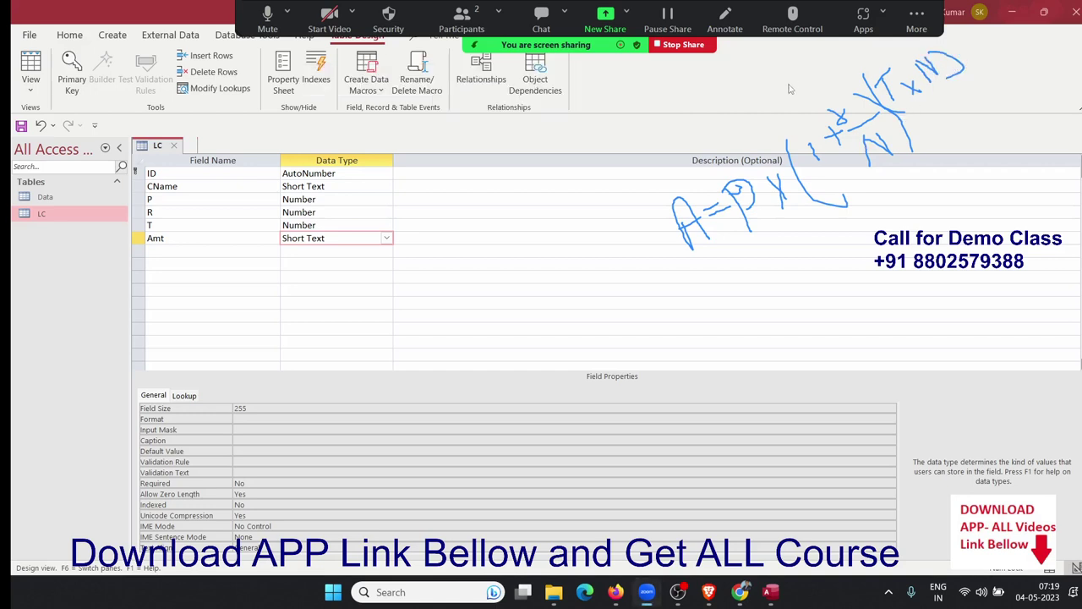
click(549, 201)
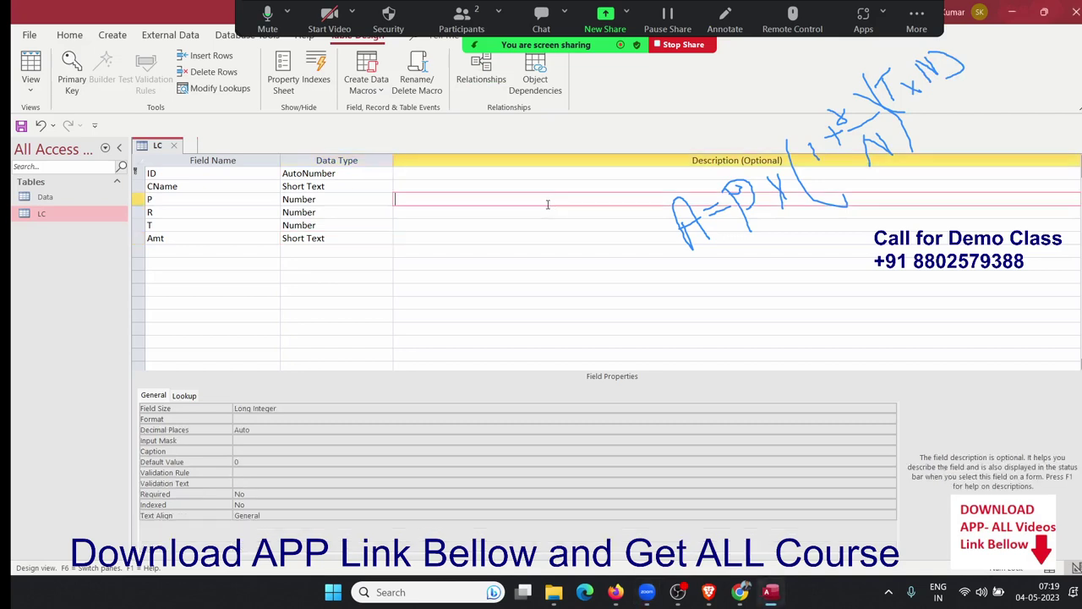
click(293, 237)
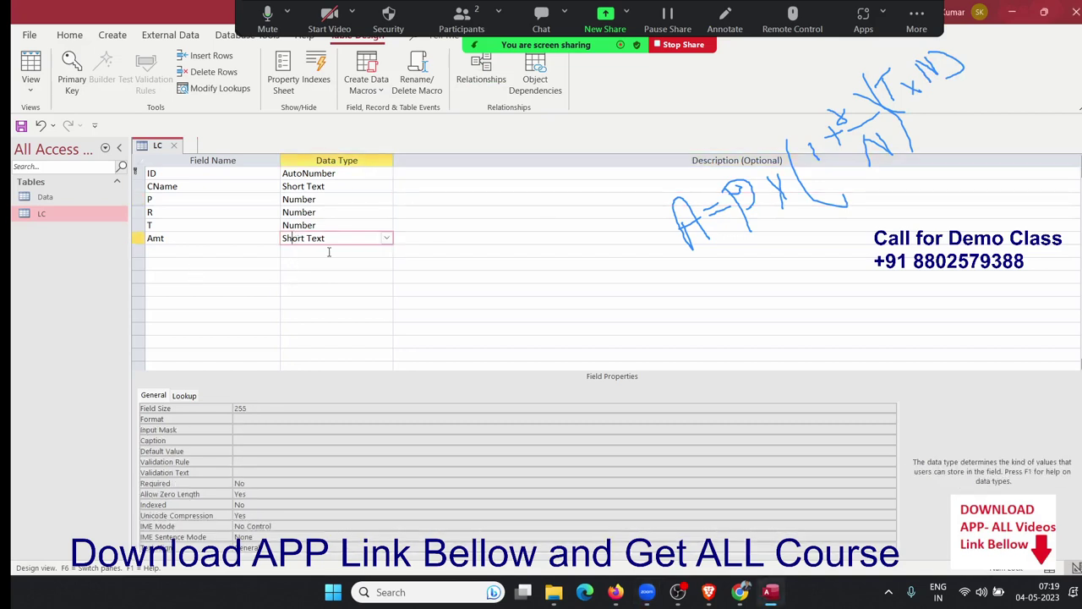
click(386, 238)
click(346, 408)
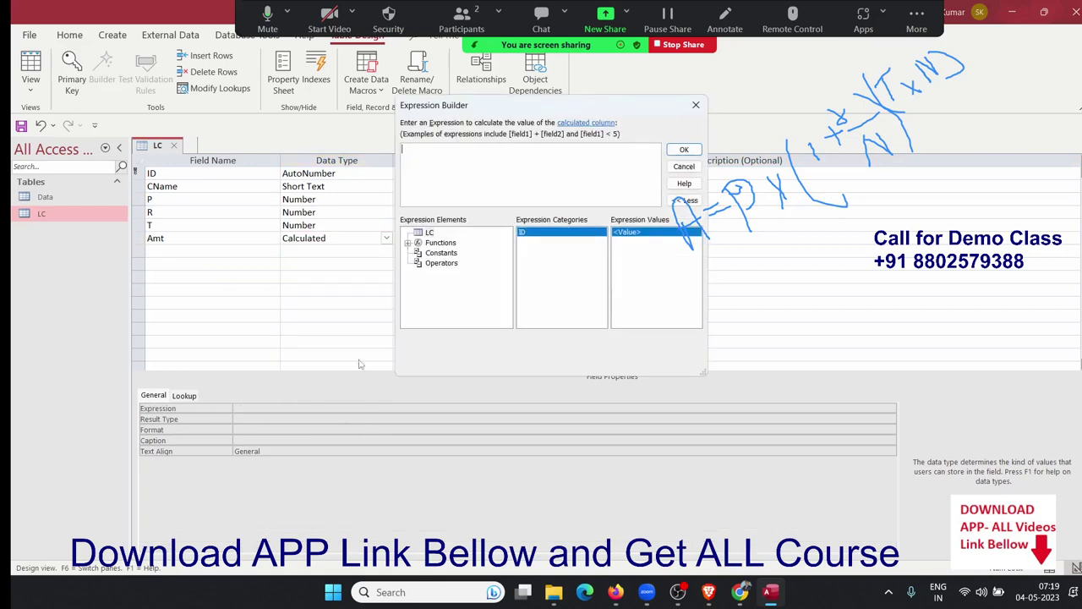
Step: Begin the Amt expression [p]*(1+([r]/12) in the Expression Builder
drag(458, 105, 292, 128)
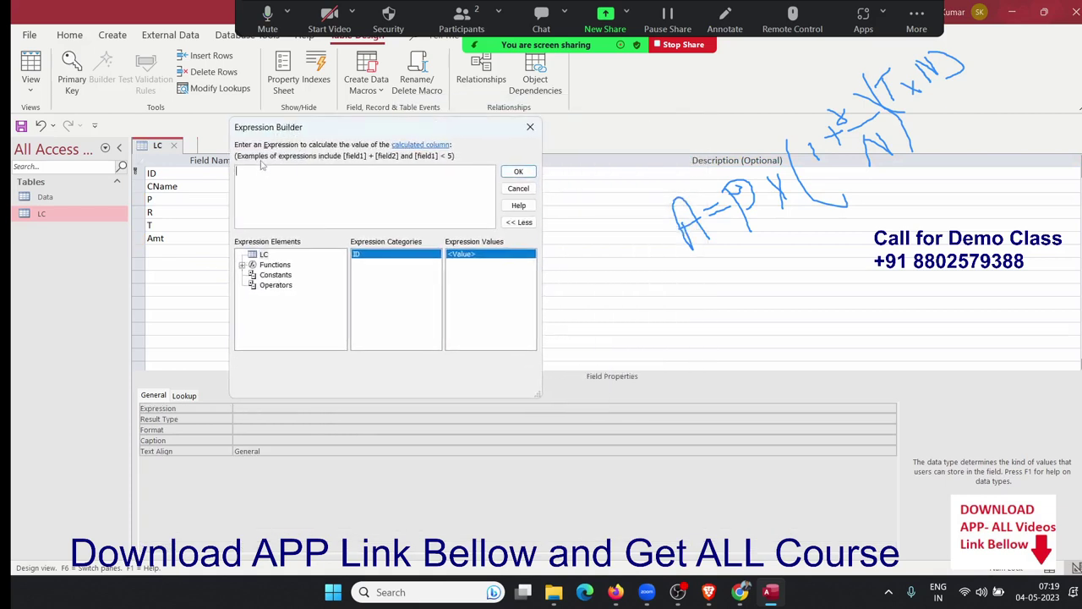
text([P])
text(*)
text((1)
text(+([)
text(r)
text()^([t*n)
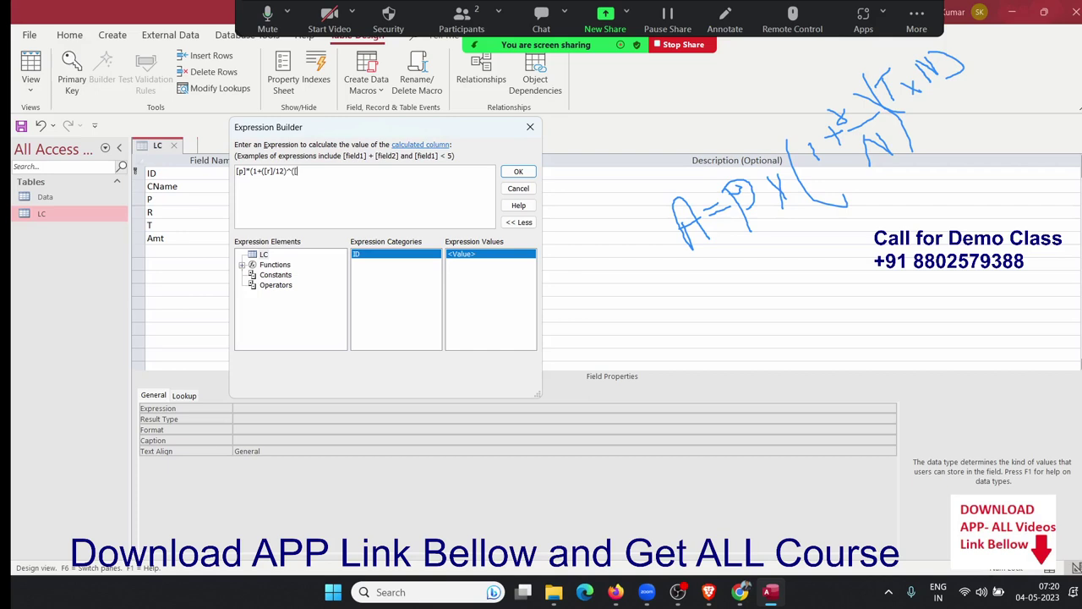
Step: Insert the missing brackets and parentheses into the Amt compound-interest expression and apply it
text(*)
key(BackSpace)
text(]*)
text([n)
click(293, 171)
text(()
click(350, 171)
text())
text())
click(251, 170)
text(()
click(341, 170)
text())
click(513, 174)
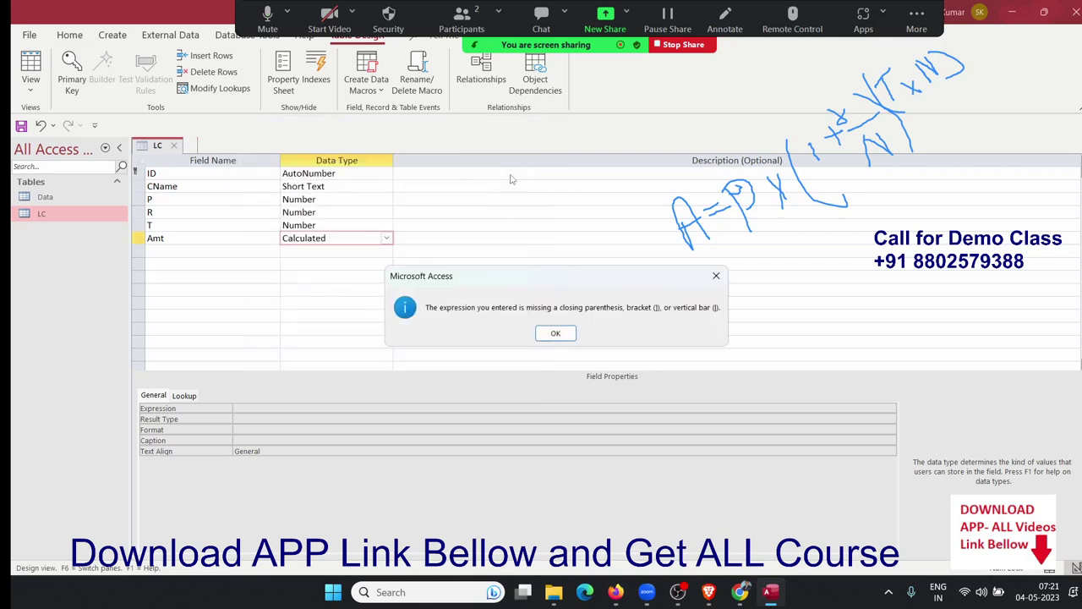
Step: Dismiss the missing-parenthesis error and check the Amt field's now-empty Expression property
click(569, 336)
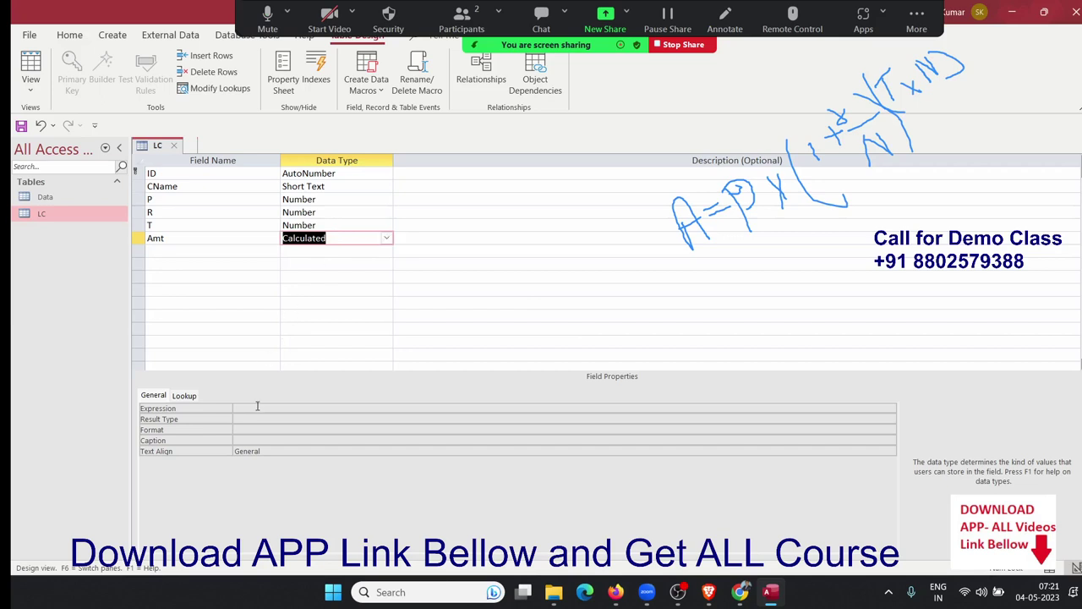
click(184, 396)
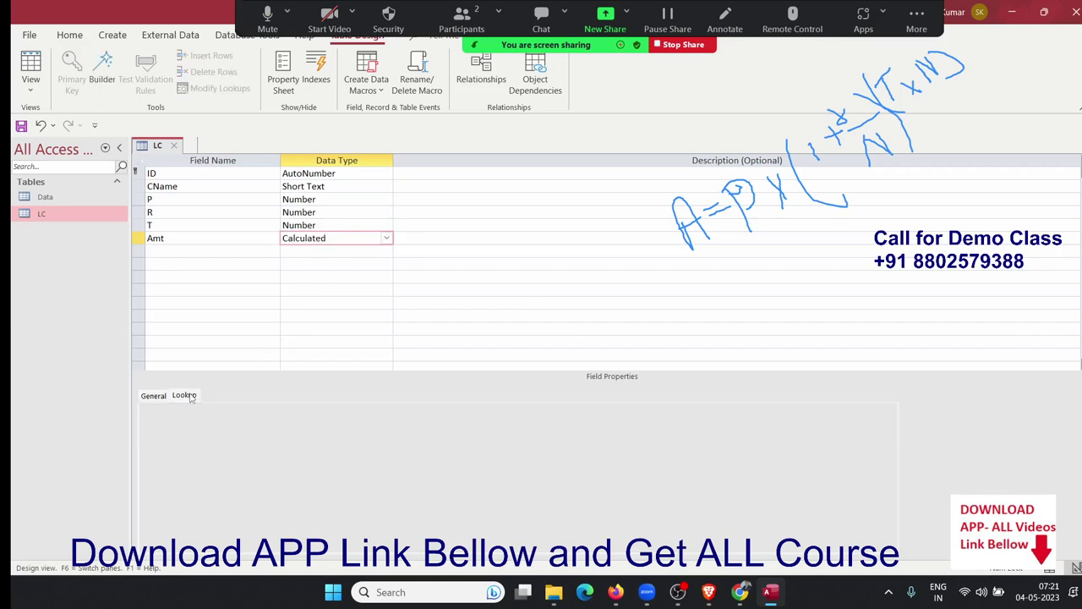
click(158, 397)
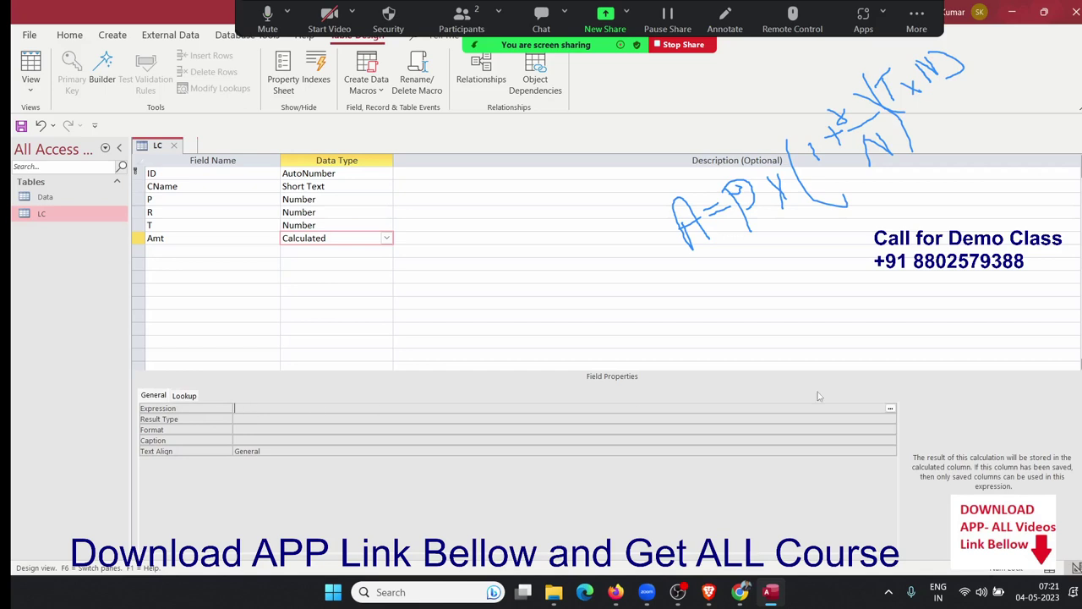
click(891, 408)
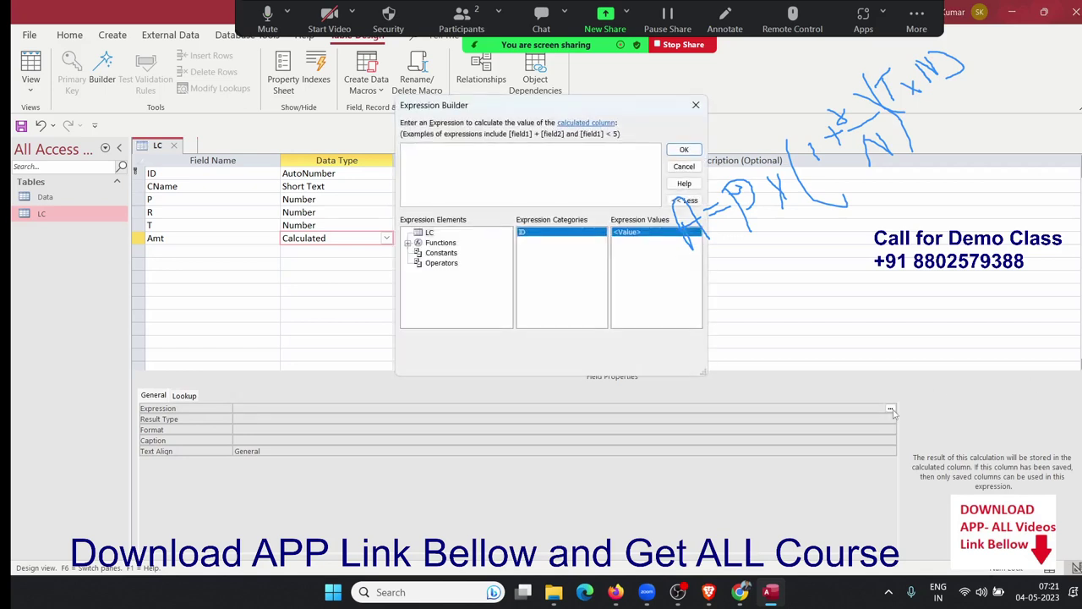
click(696, 105)
right_click(249, 407)
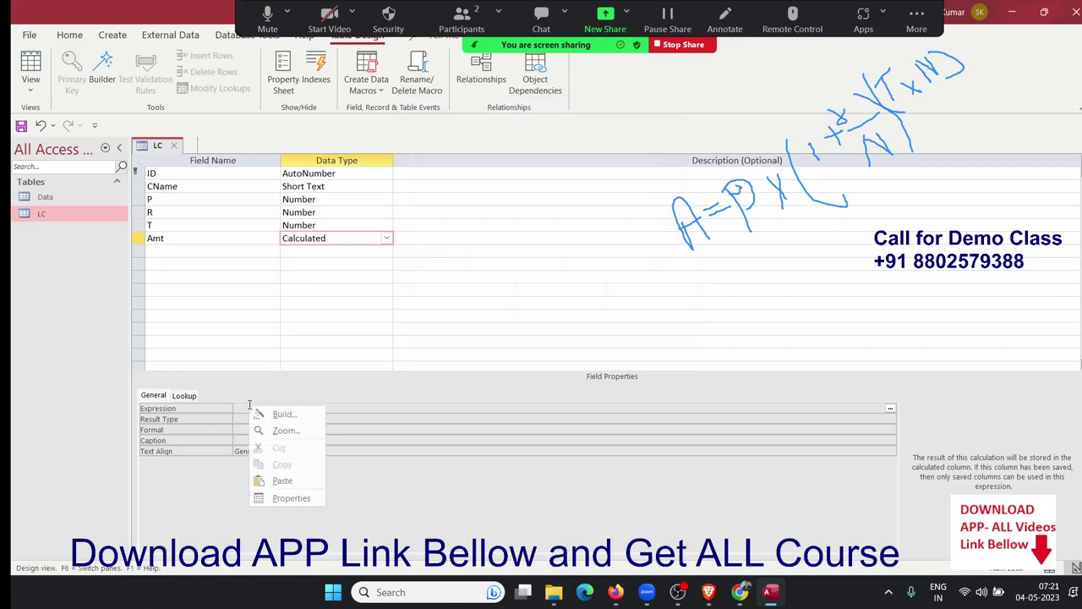
Step: In the Zoom box for Amt's Expression, type [p]*((1+([r]/12))^[[T]*12))
click(271, 430)
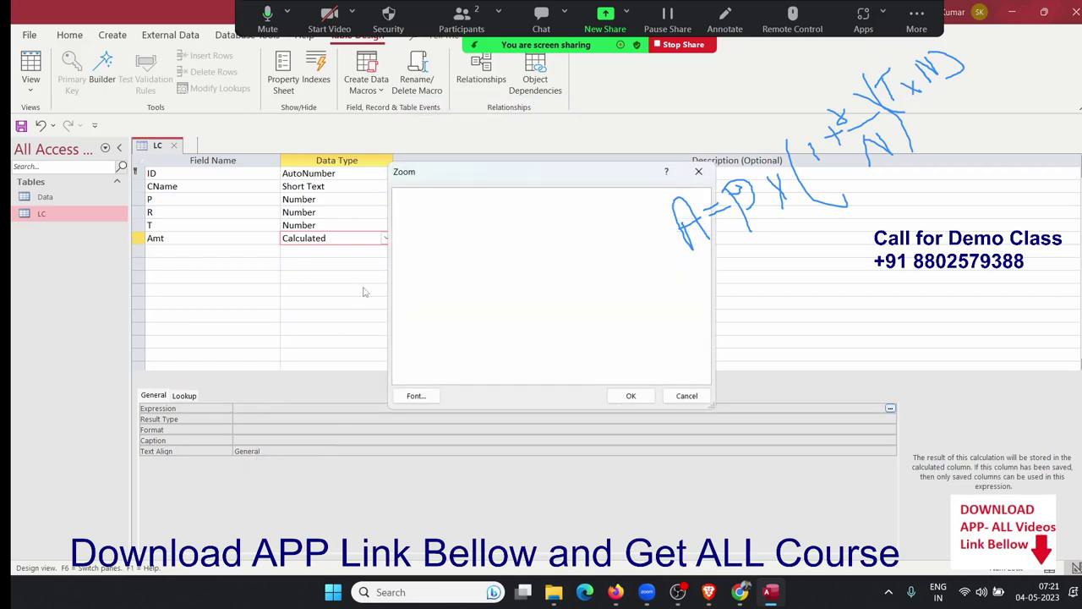
mouse_move(463, 172)
mouse_down()
mouse_move(439, 218)
mouse_move(427, 289)
mouse_up()
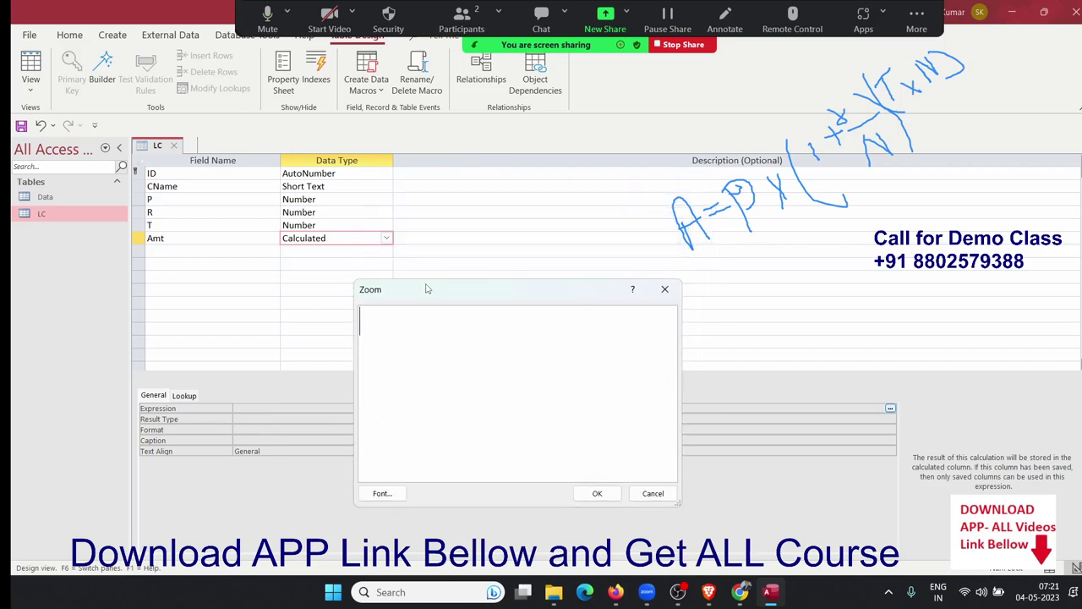
text([)
text(p])
text(*()
text(()
text(1)
text(+)
text(()
text([r])
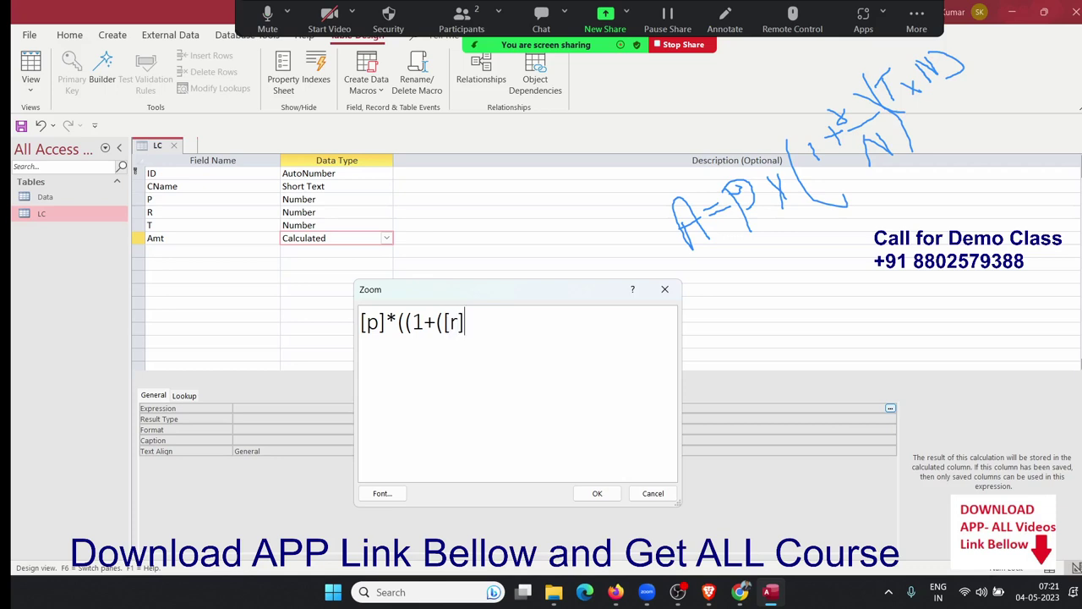
text(/12)
text())
text())
text(^[)
text([T)
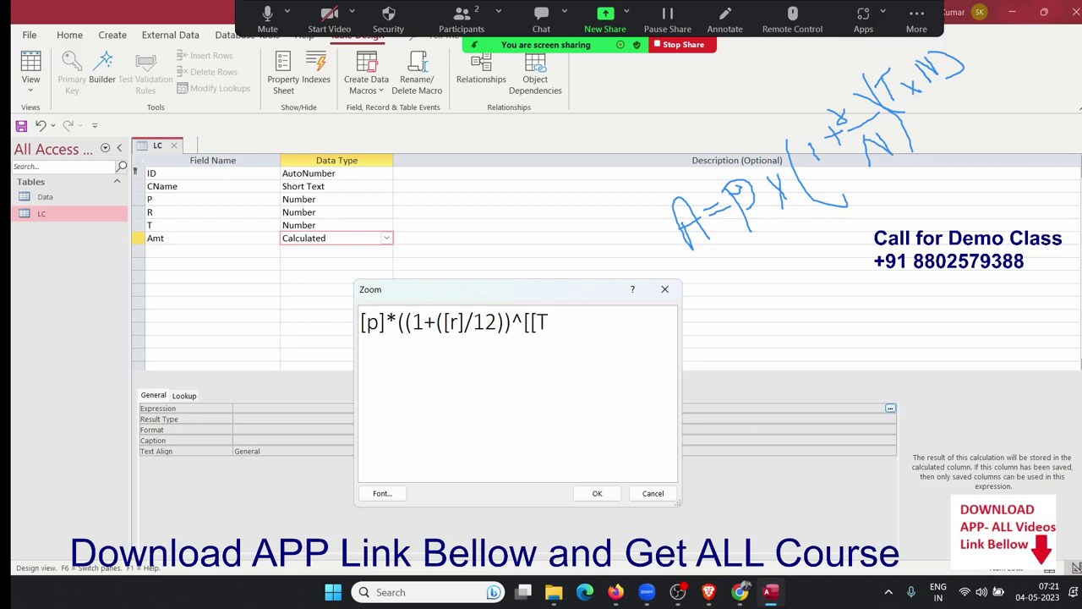
text(]*)
text(1)
text(2)
text())
Step: Correct the brackets to [p]*(((1+([r]/12))^([T]*12)) and apply the expression
click(528, 323)
text(()
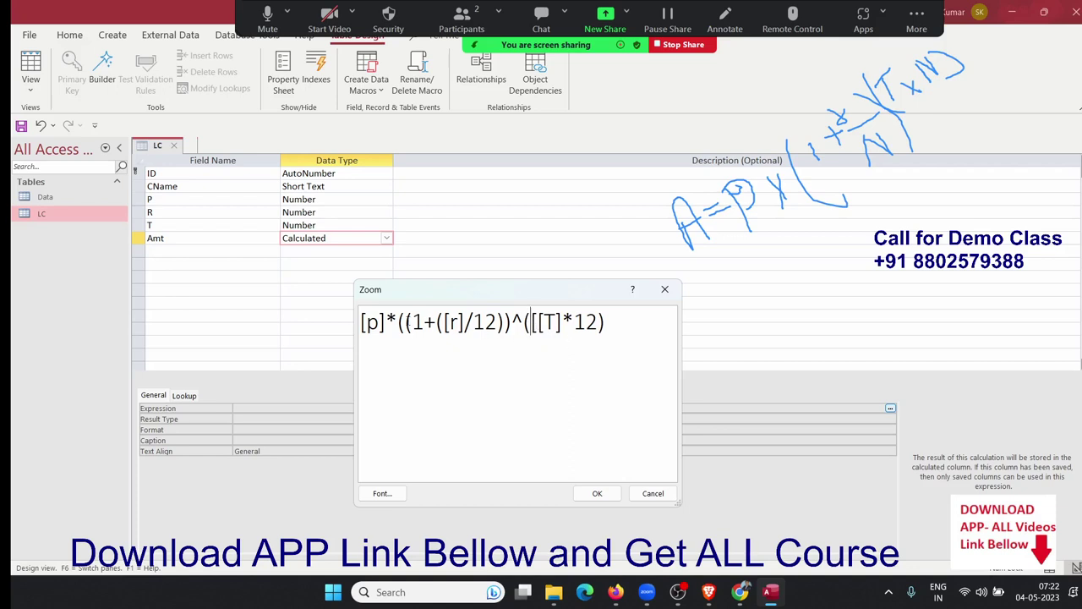
click(399, 322)
text(()
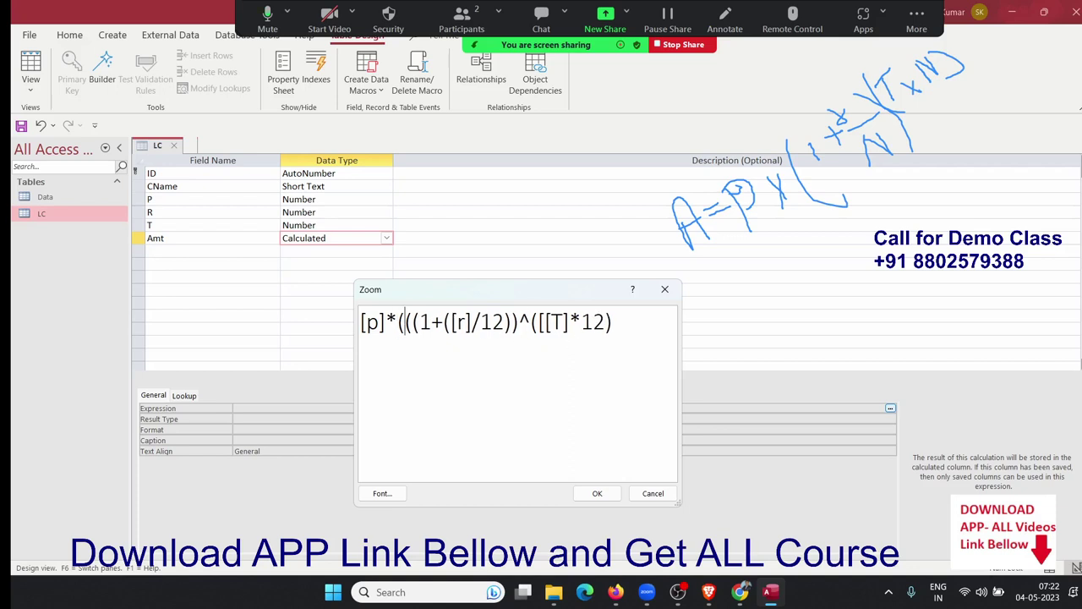
click(640, 329)
text())
click(506, 323)
click(518, 322)
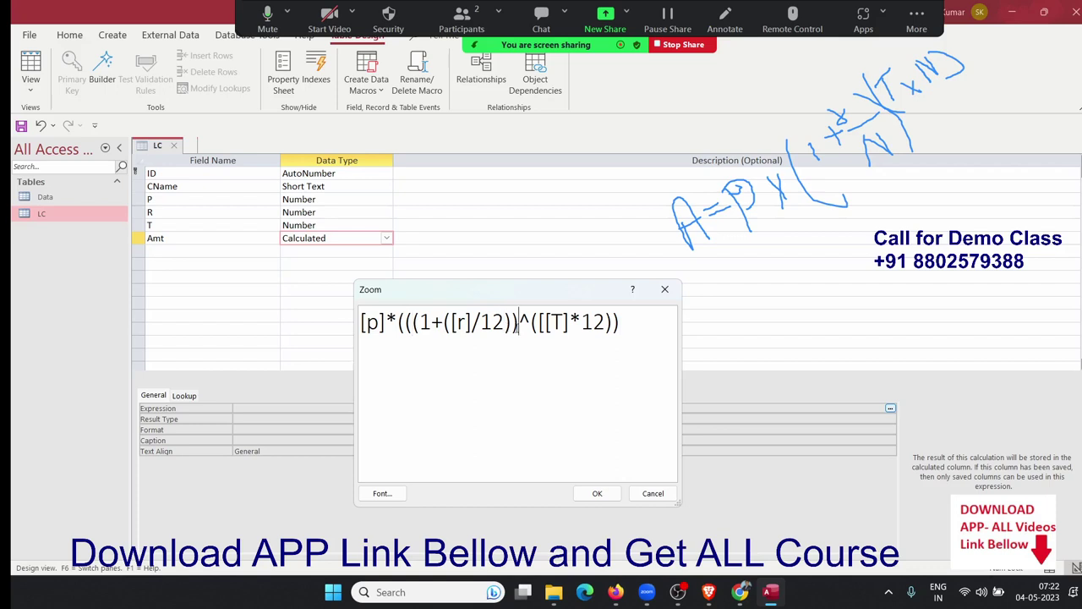
click(621, 322)
click(546, 322)
key(BackSpace)
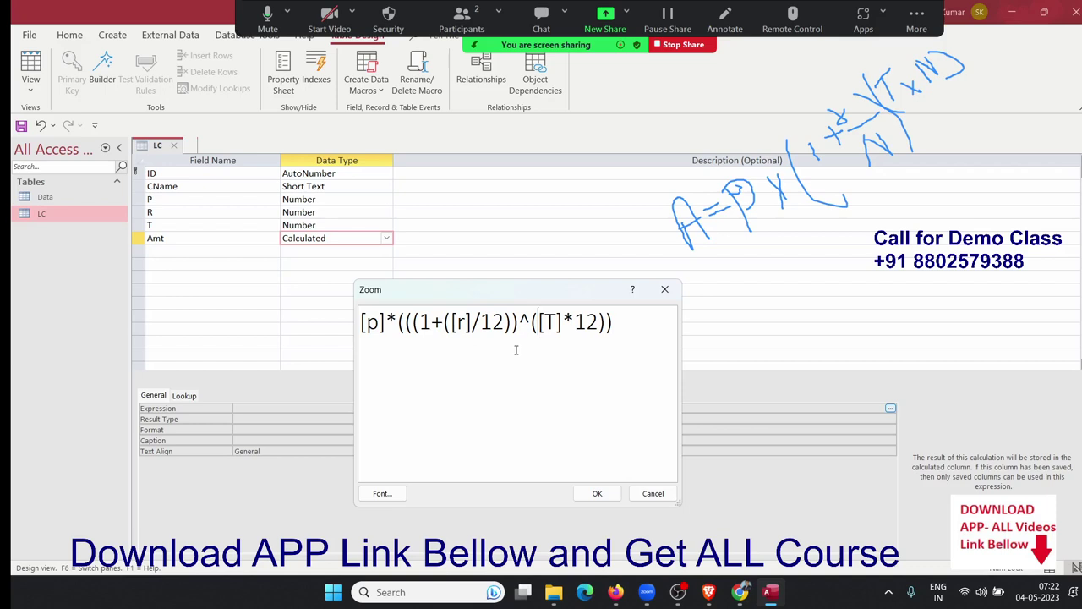
click(515, 348)
click(597, 493)
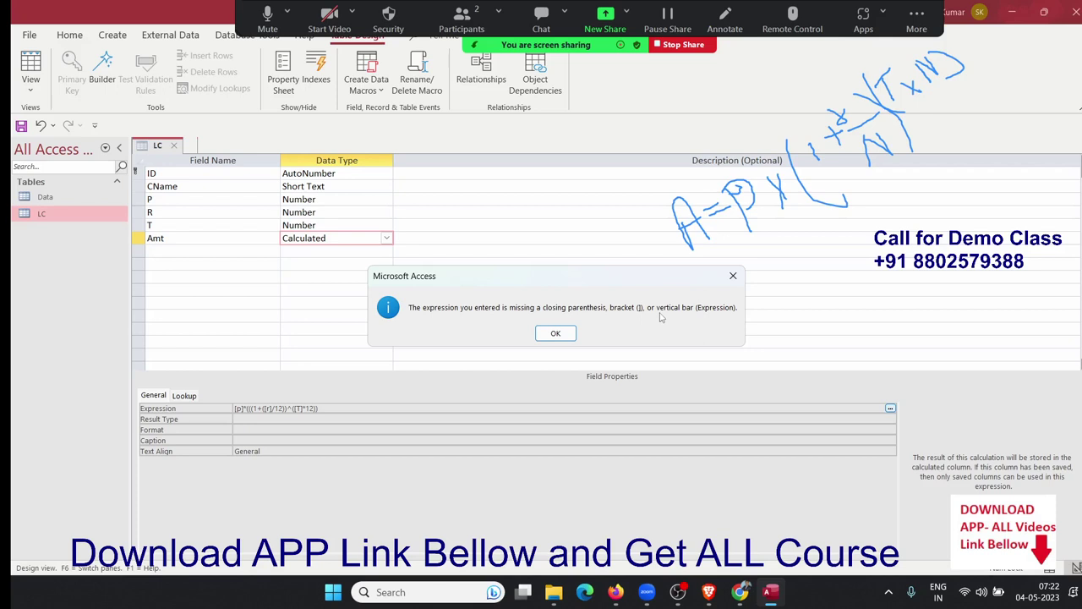
Step: Dismiss the error and inspect the [P] and [T] references in the Expression text
click(565, 335)
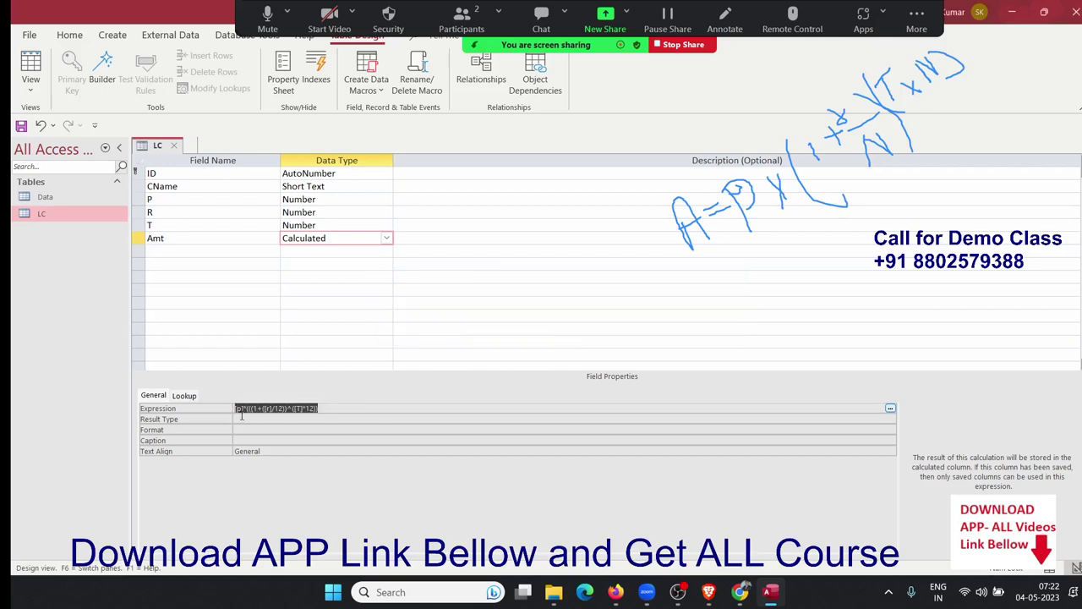
click(320, 408)
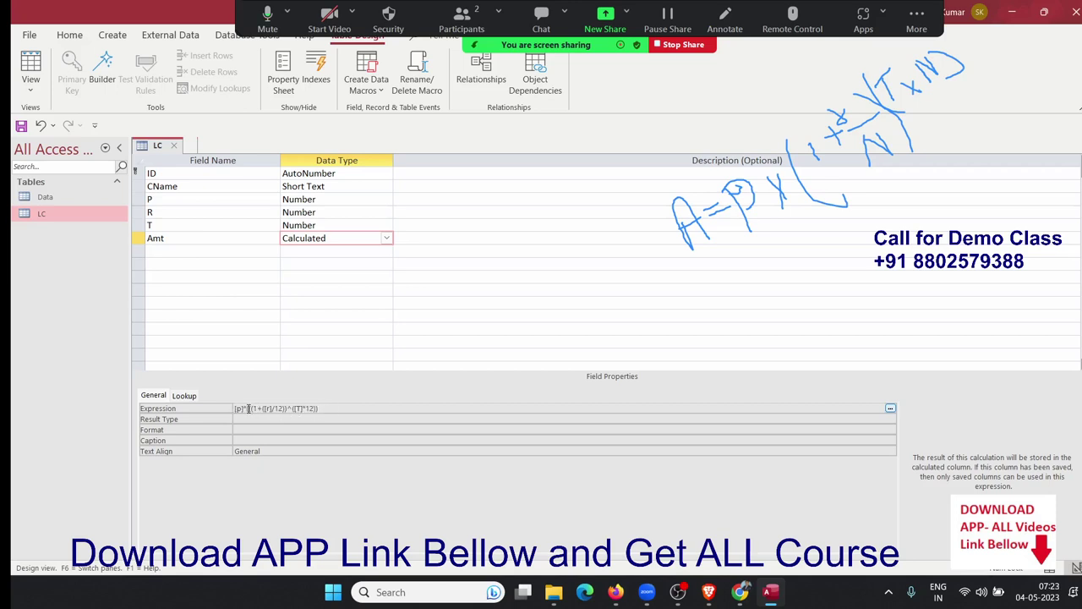
drag(229, 409, 262, 408)
click(305, 410)
drag(305, 409, 296, 411)
Step: Close the LC table design, choose to save it, and dismiss the returning error
click(174, 145)
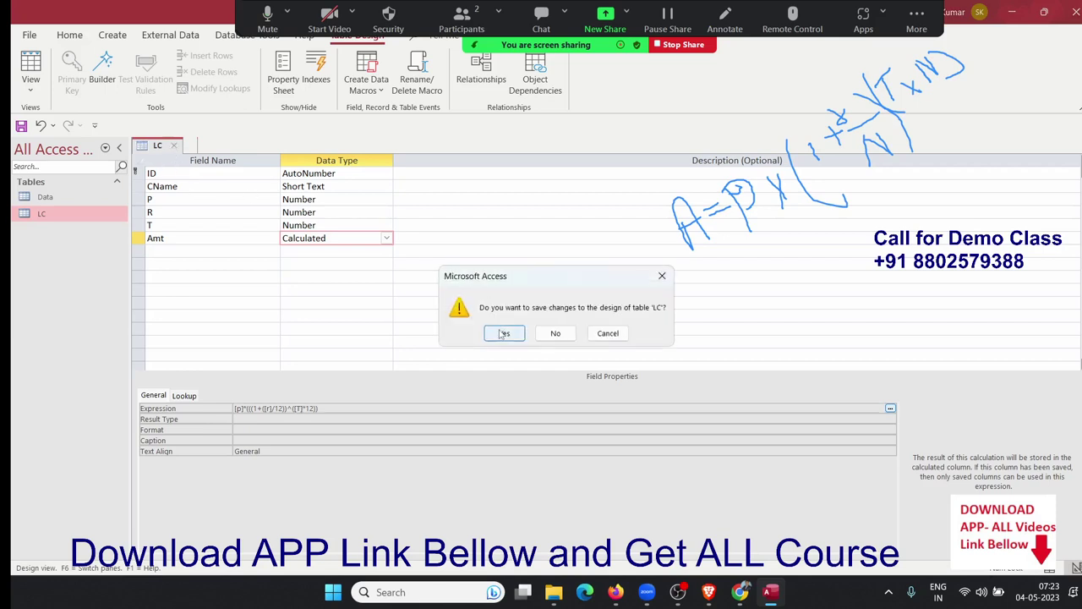
click(502, 333)
click(555, 333)
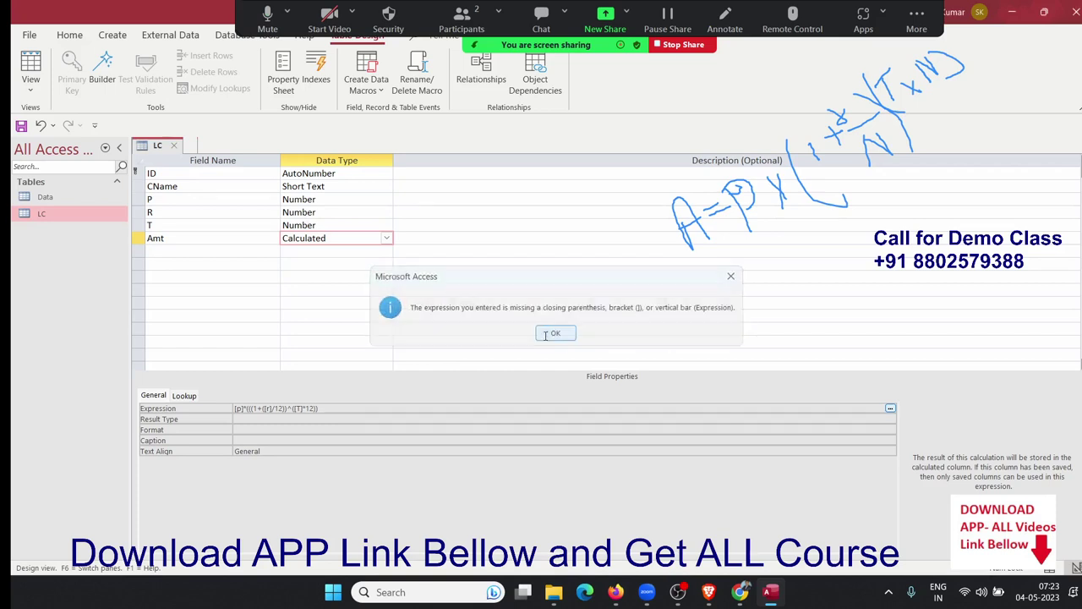
Step: Open the Amt expression in Zoom and add an opening parenthesis before (1+
right_click(309, 407)
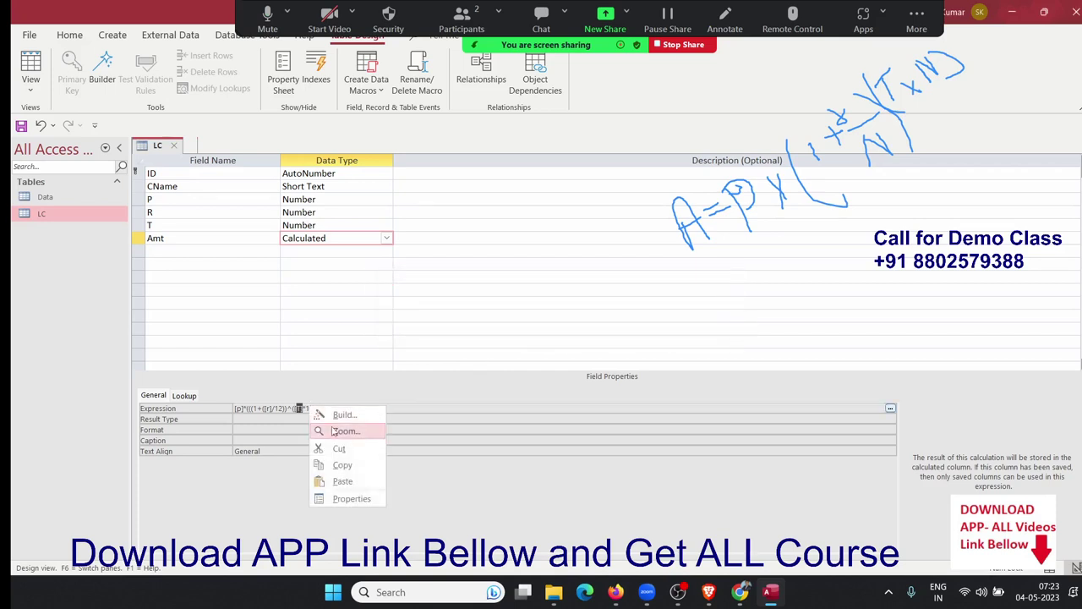
click(334, 431)
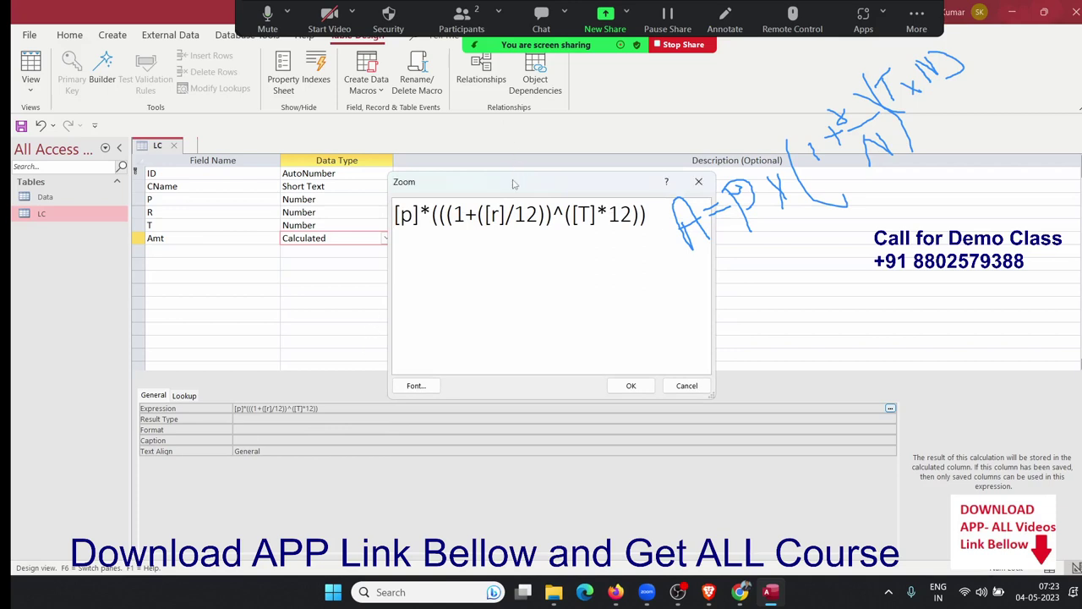
drag(512, 188, 458, 253)
click(394, 313)
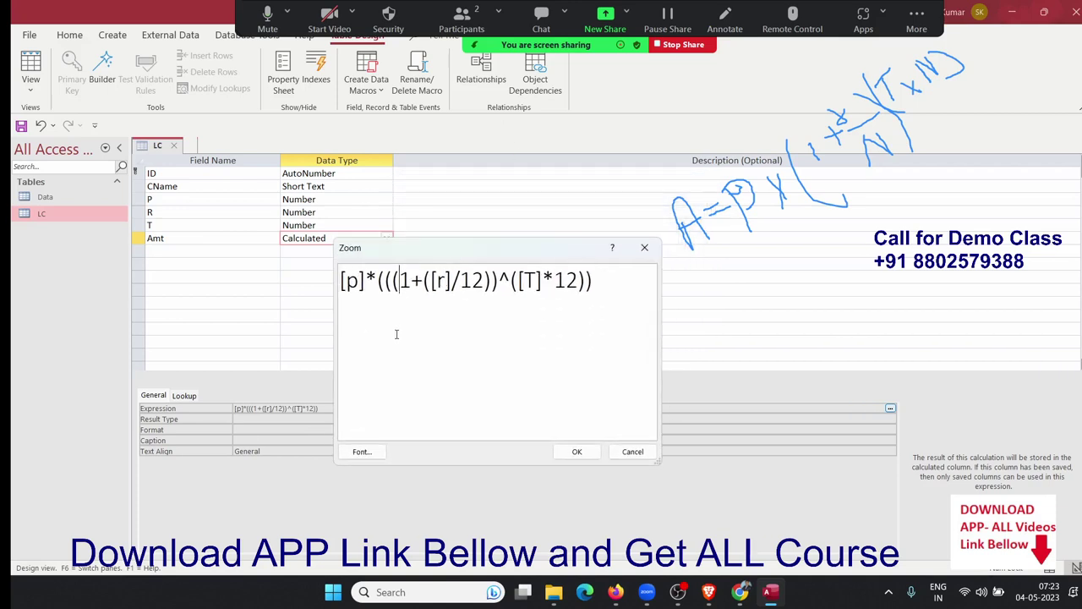
click(432, 281)
mouse_move(432, 281)
mouse_down()
mouse_move(471, 281)
mouse_move(393, 281)
mouse_up()
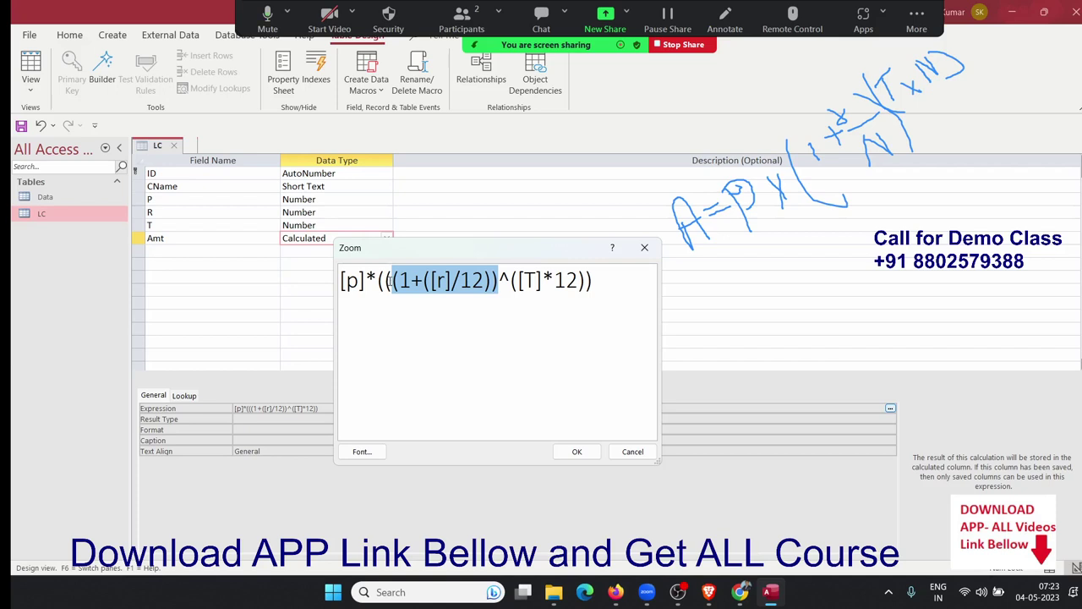
click(388, 281)
text(()
drag(385, 281, 500, 281)
drag(518, 281, 566, 280)
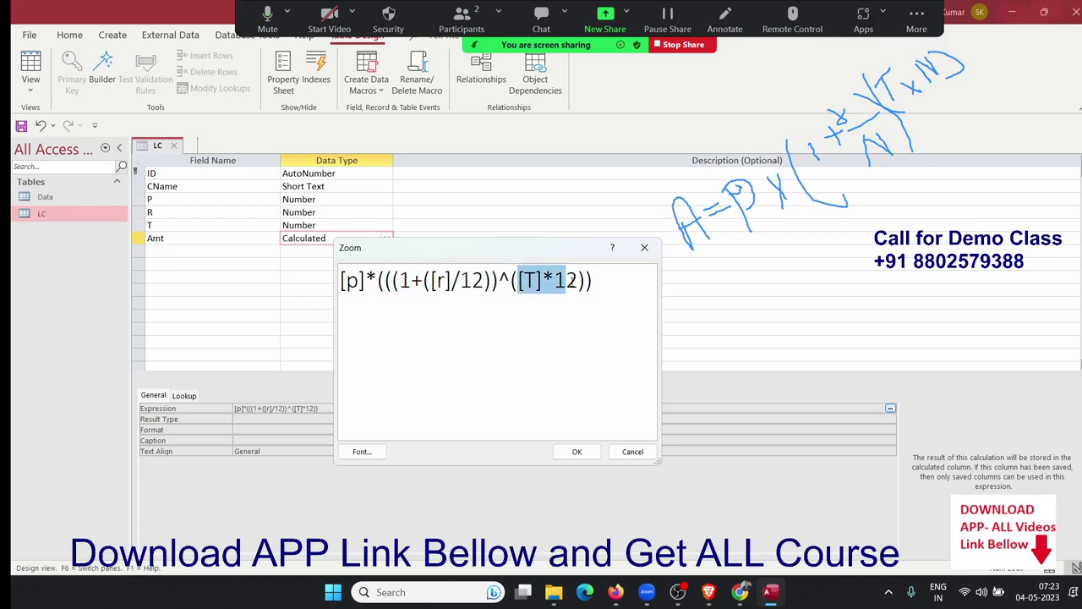
click(532, 281)
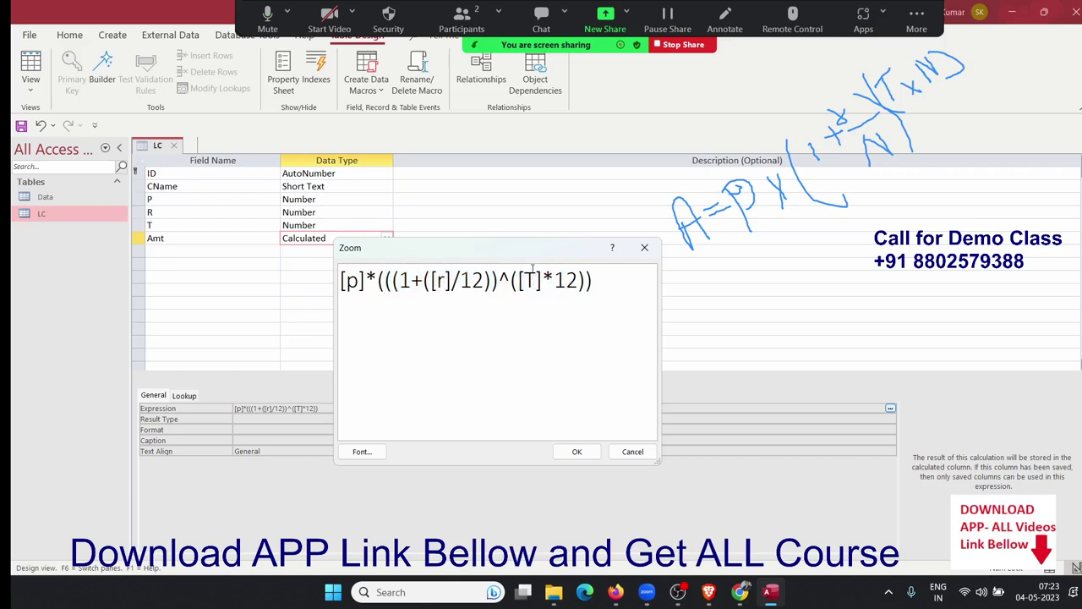
Step: Capitalise the references to [P], [R] and [T] and apply the expression
key(BackSpace)
text(t)
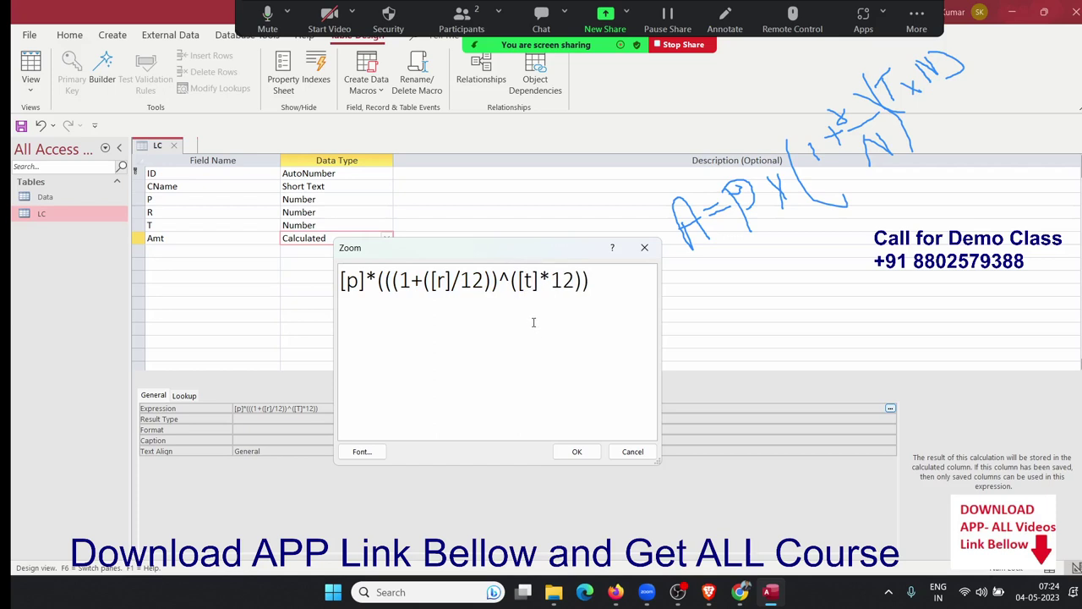
key(BackSpace)
text(T)
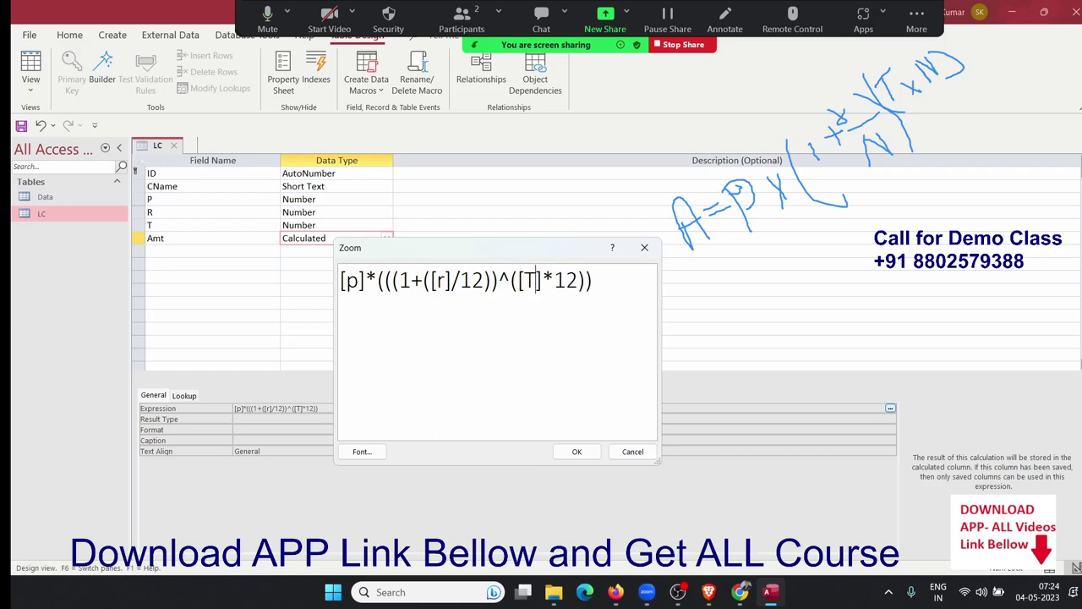
click(444, 281)
key(BackSpace)
text(R)
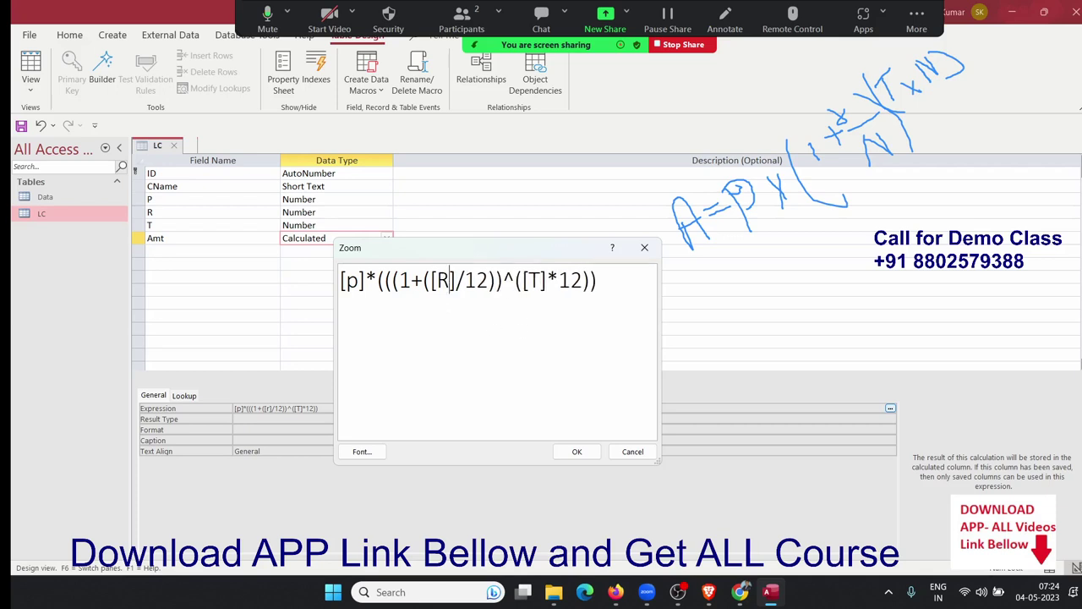
click(356, 281)
key(BackSpace)
text(P)
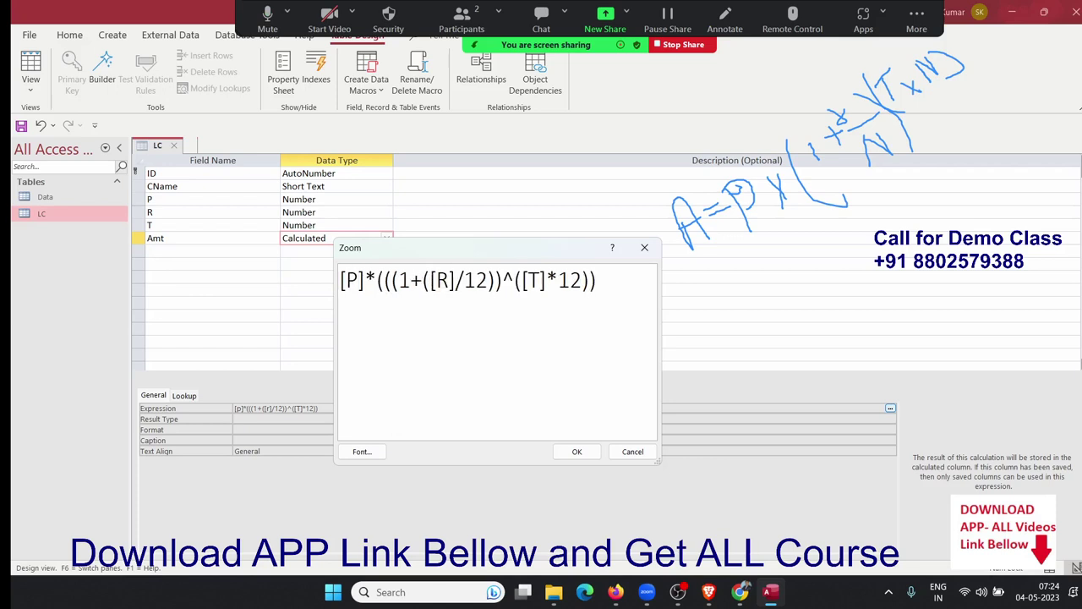
click(521, 321)
click(578, 452)
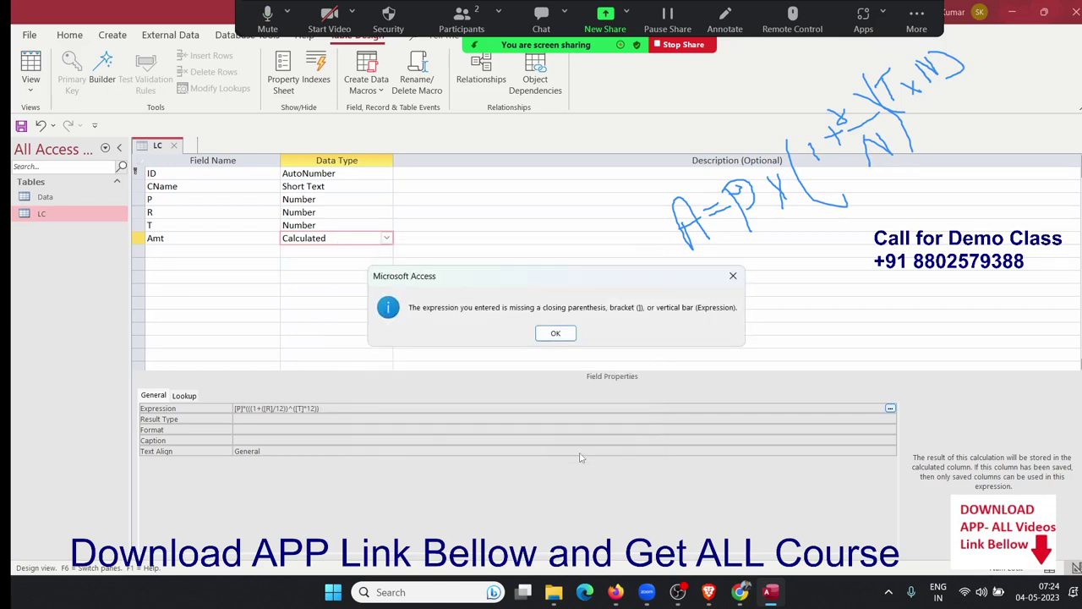
Step: Wrap the whole Amt expression in an outer pair of parentheses and apply it
click(554, 332)
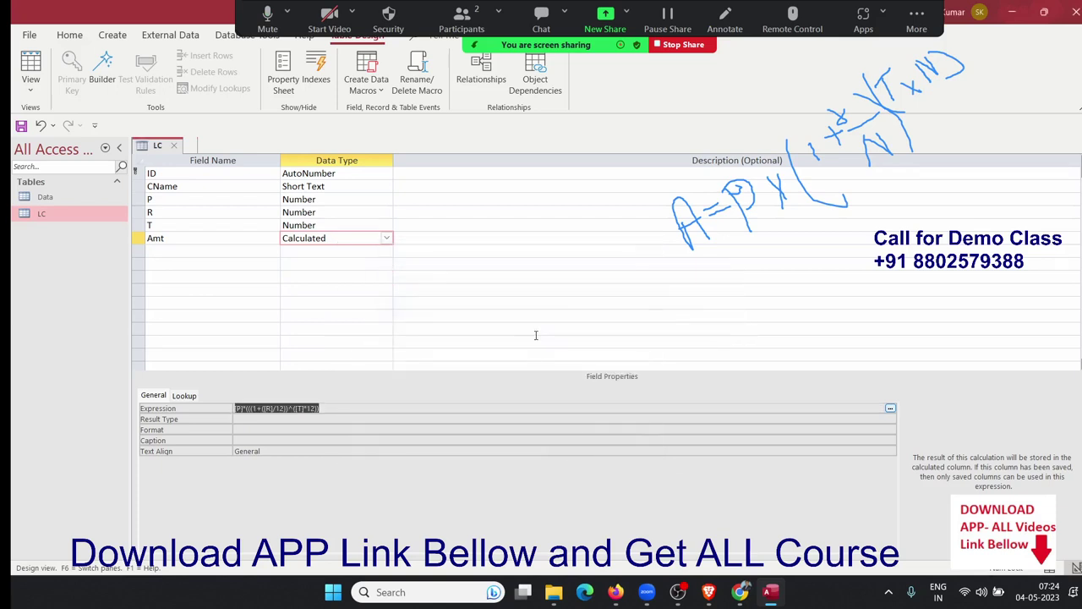
right_click(263, 409)
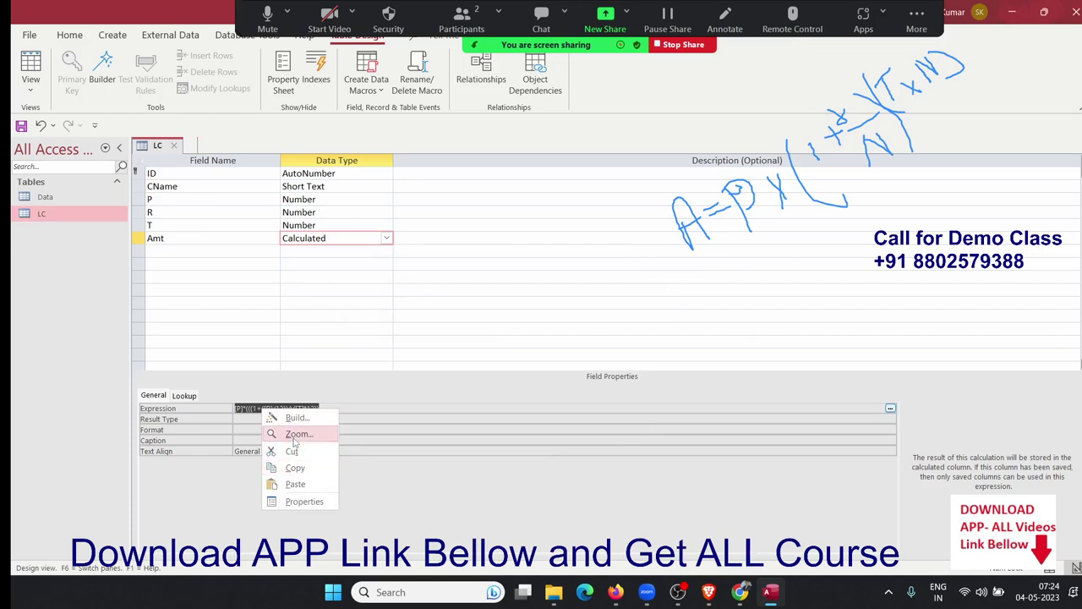
click(296, 435)
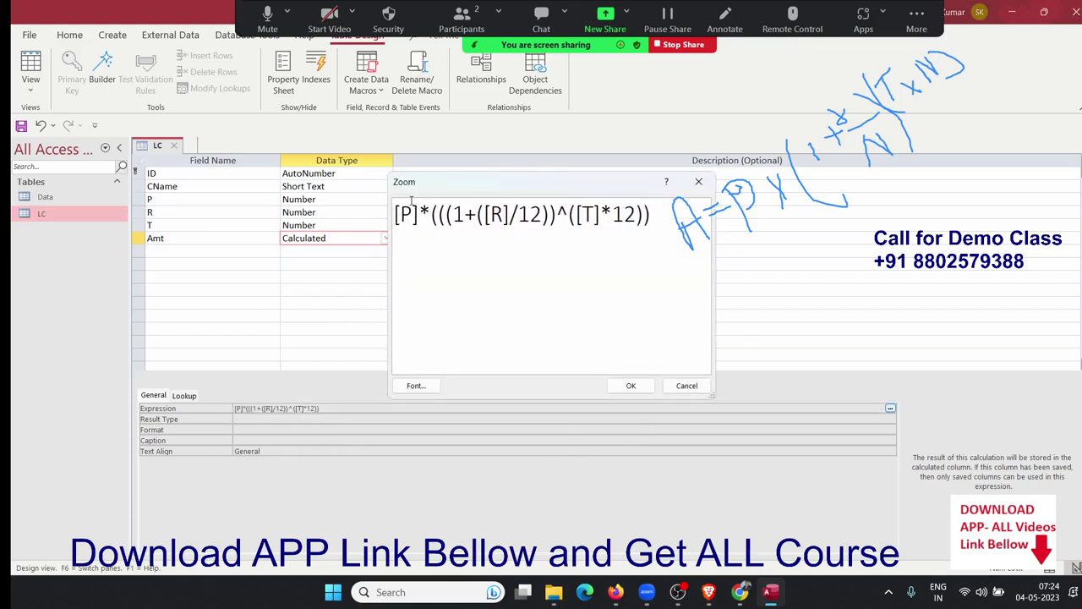
text(()
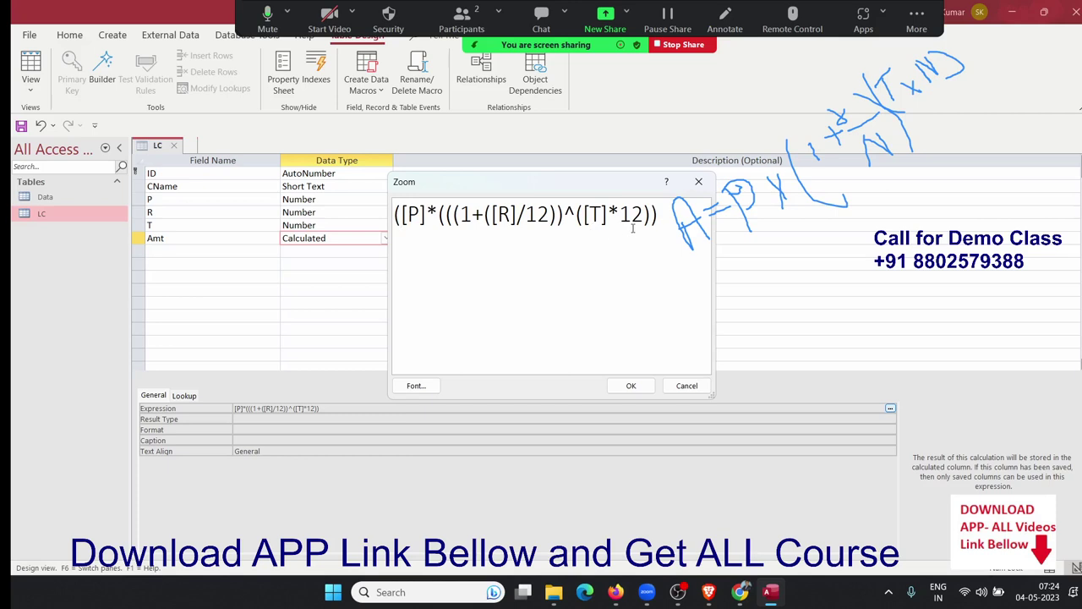
click(661, 213)
text())
click(642, 391)
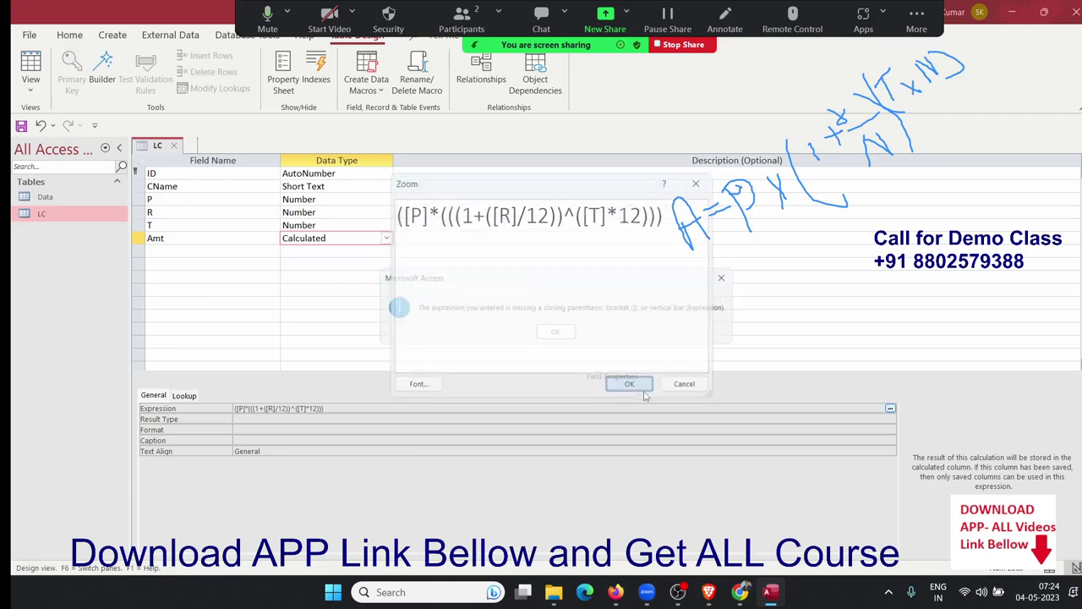
click(554, 333)
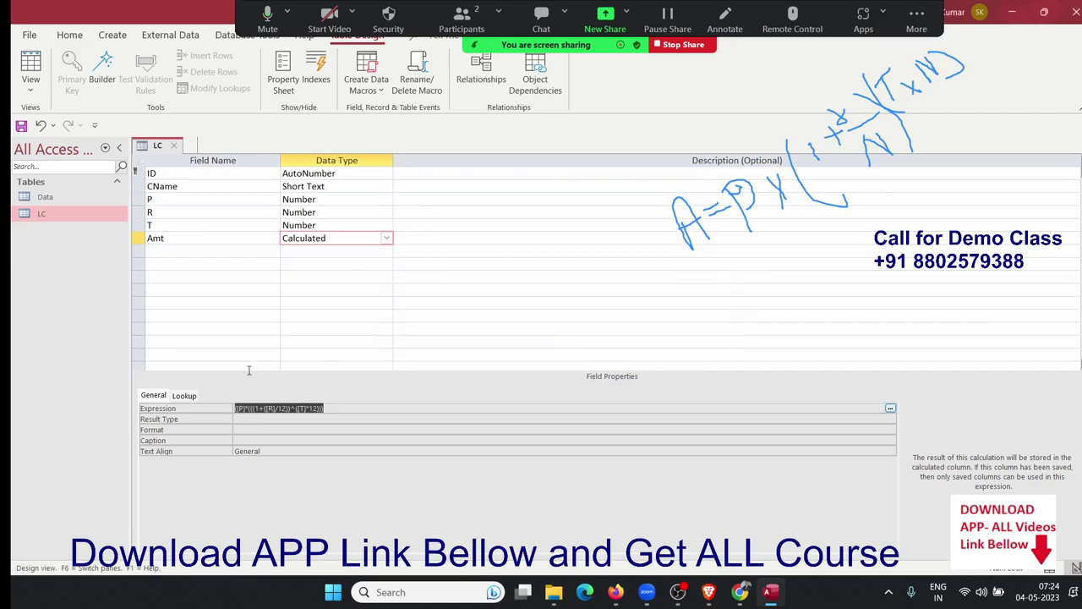
Step: Reopen the expression in Zoom, retype the / before 12, and apply it again
right_click(272, 408)
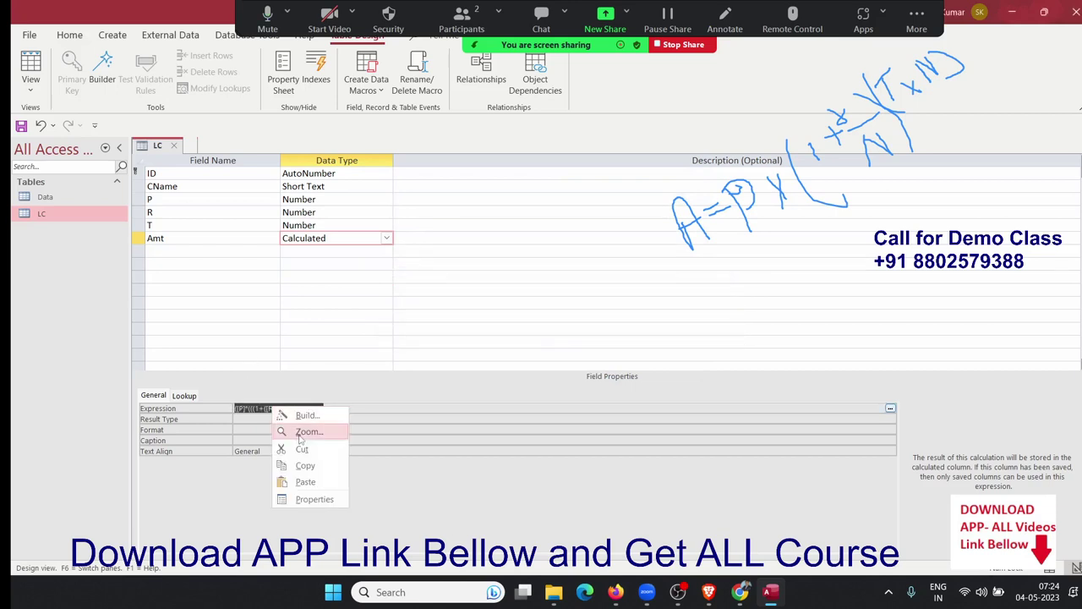
click(300, 433)
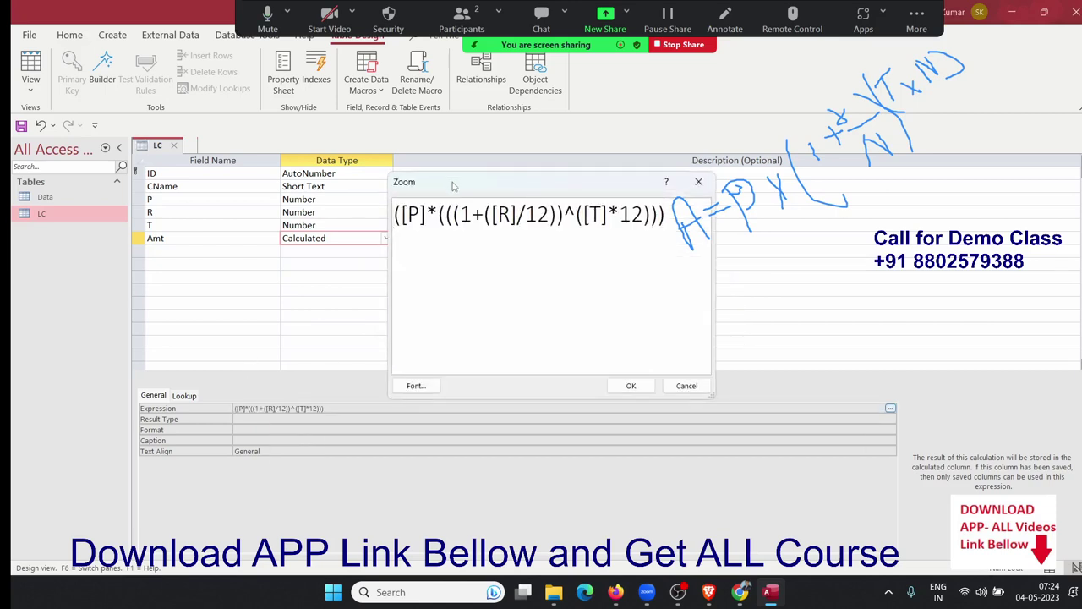
drag(456, 184, 393, 281)
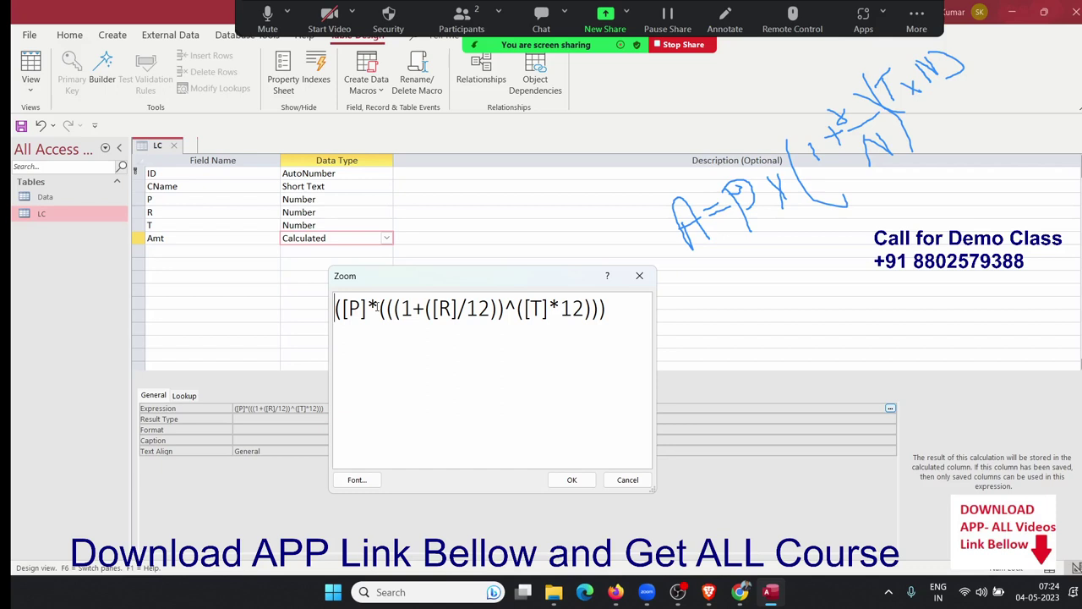
click(470, 306)
key(BackSpace)
text(\)
key(BackSpace)
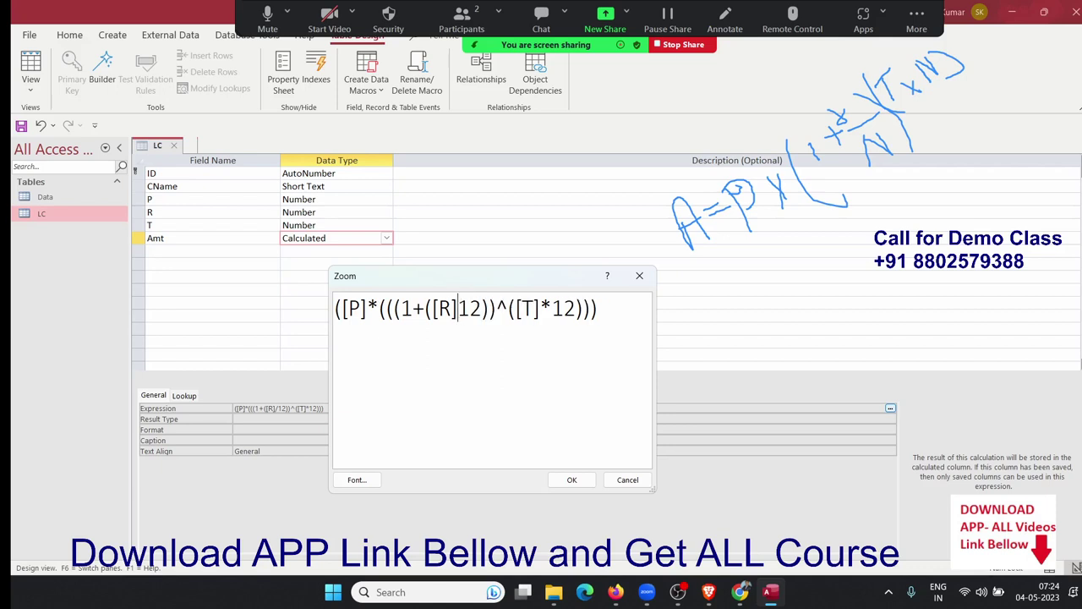
text(/)
click(485, 321)
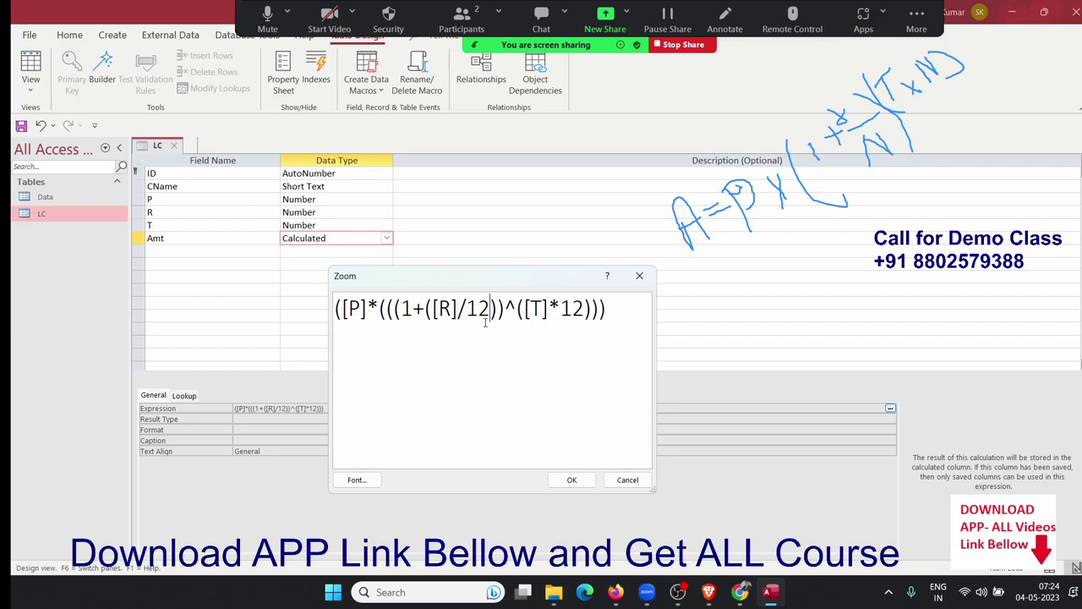
click(542, 310)
click(572, 479)
Step: Clear the entire Amt formula in Zoom and enter the test formula (1+([r]/12)
click(556, 334)
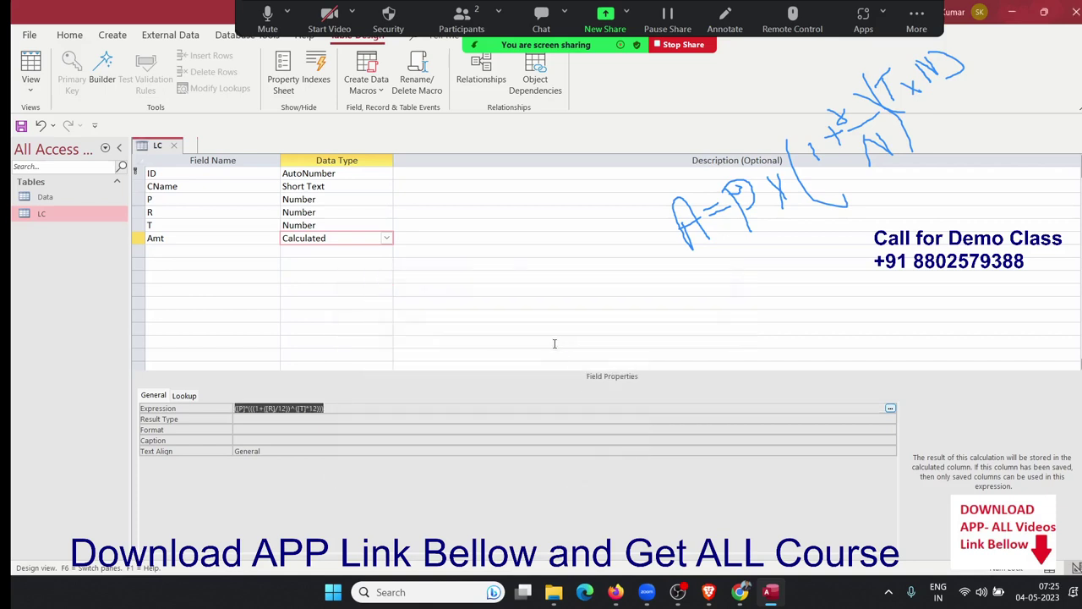
right_click(282, 407)
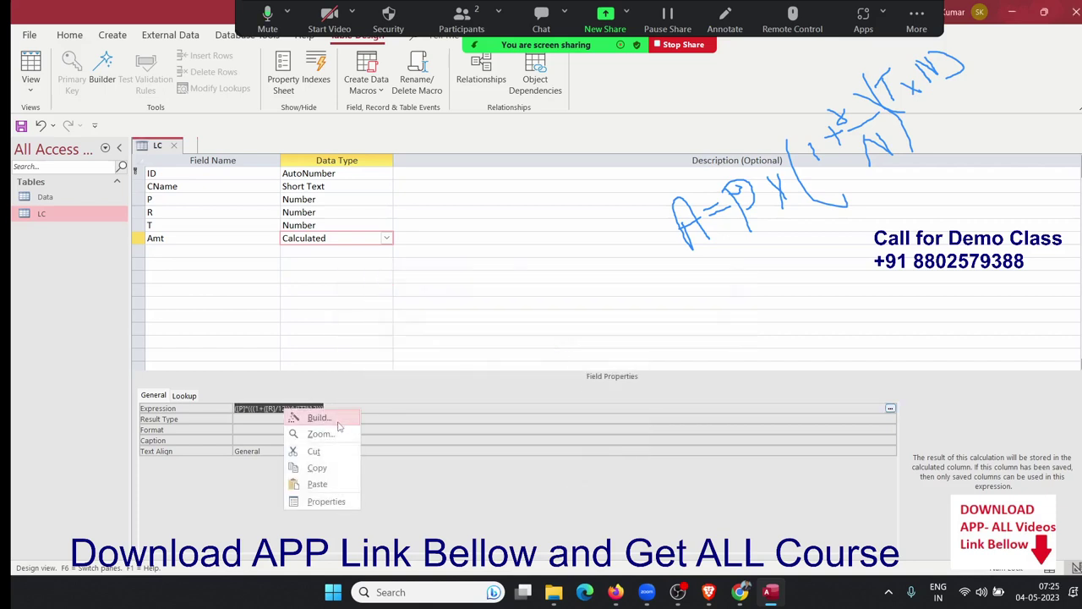
click(336, 416)
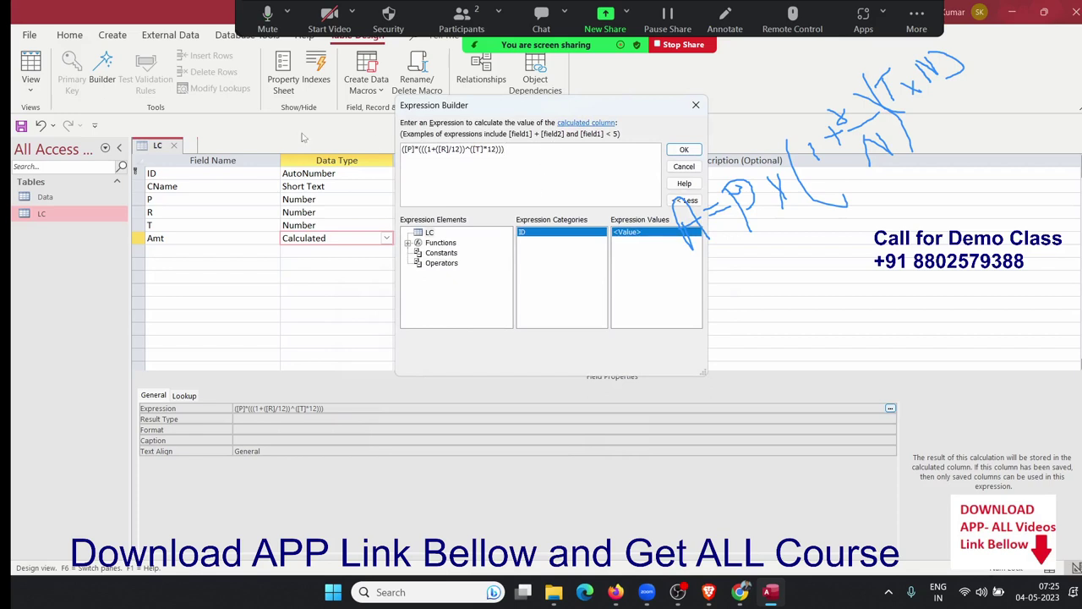
click(696, 105)
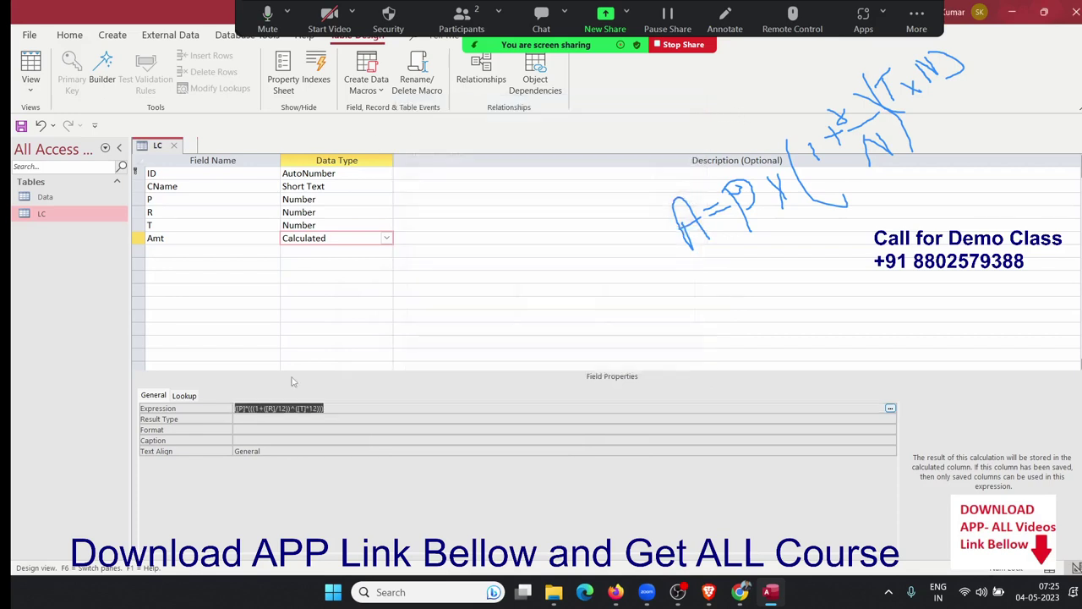
right_click(254, 409)
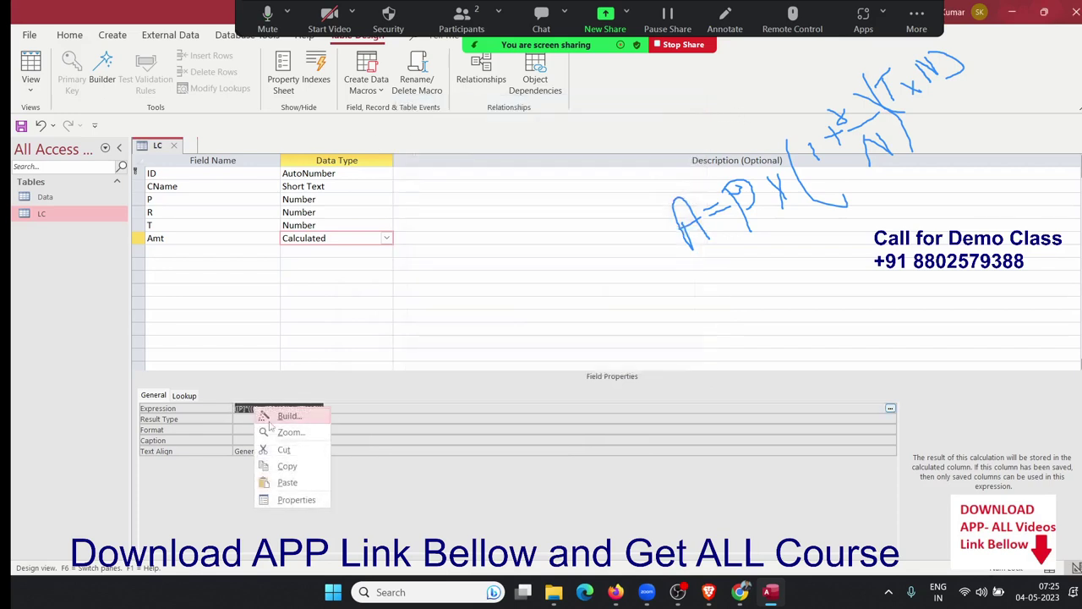
click(301, 427)
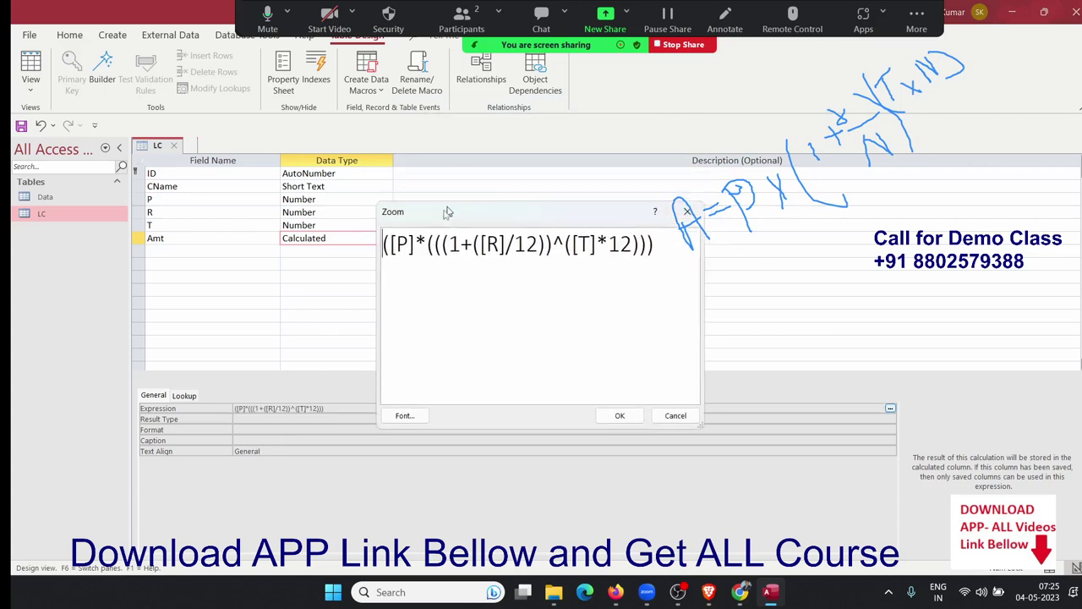
drag(474, 181, 368, 246)
drag(583, 292, 242, 261)
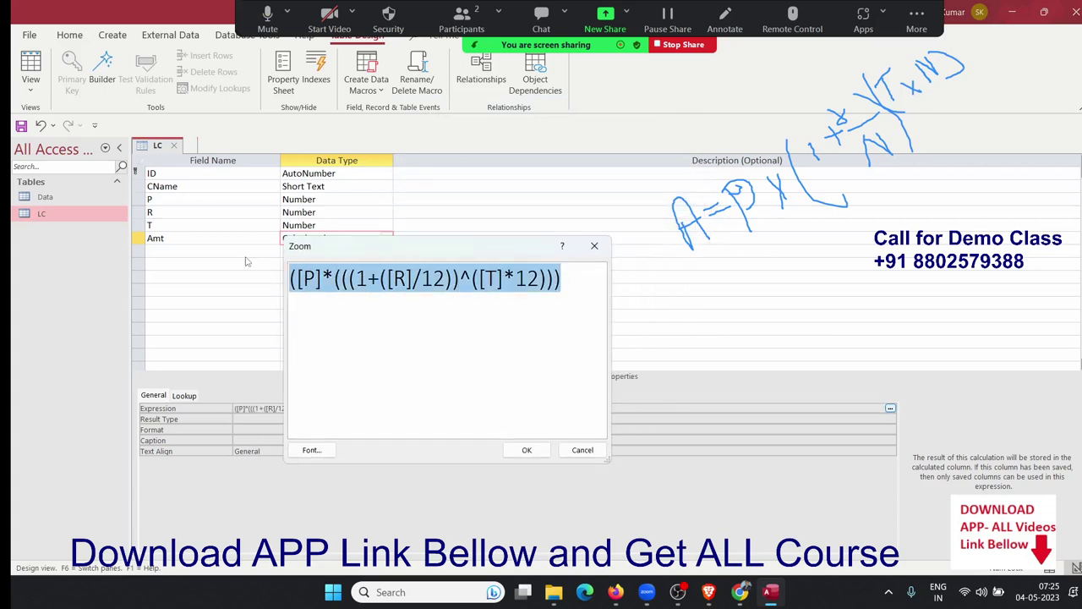
key(Delete)
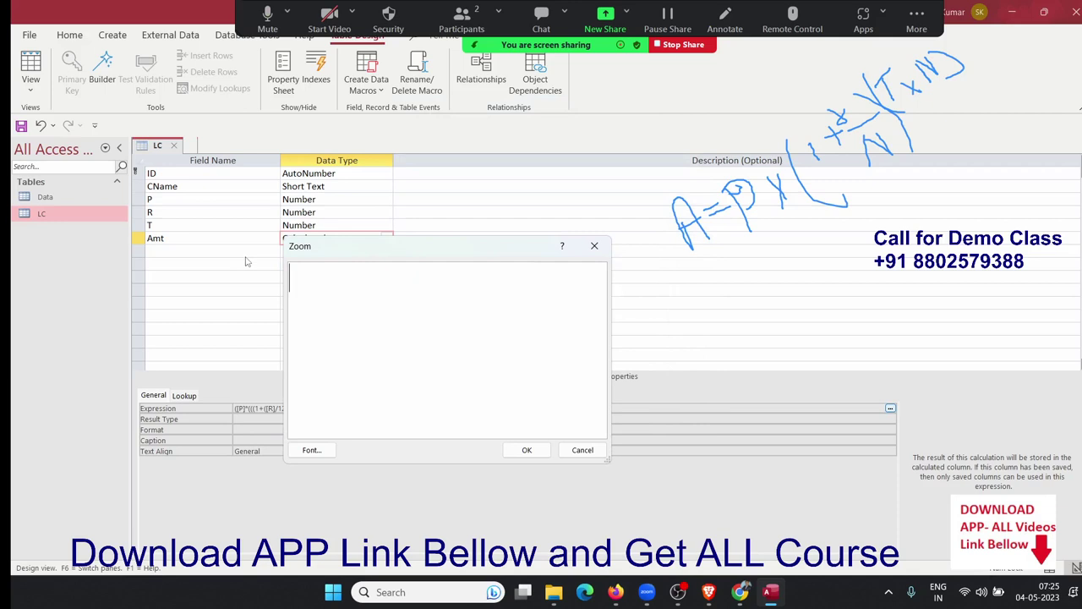
text((1+)
text(([)
text(r])
text(/)
text(12)
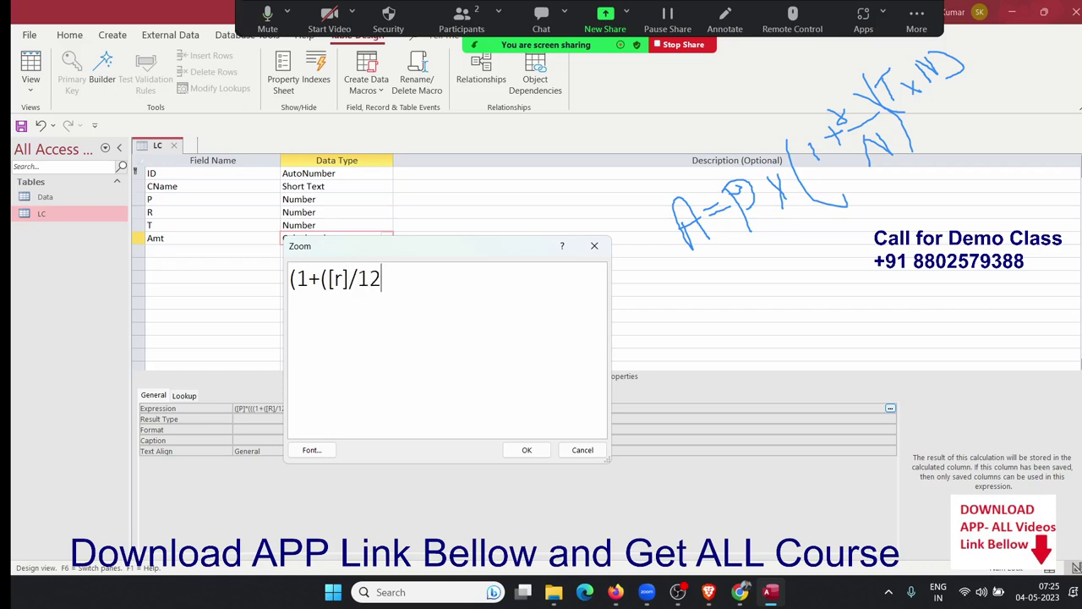
text())
click(527, 450)
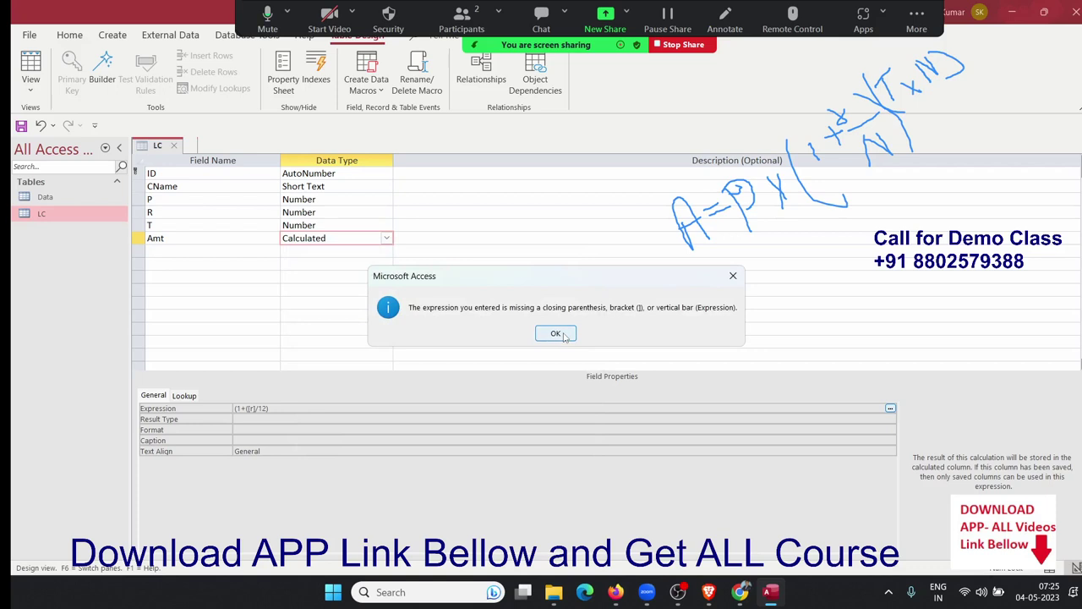
Step: Delete the opening bracket before r in the Expression box, dismissing repeated parenthesis errors
click(557, 334)
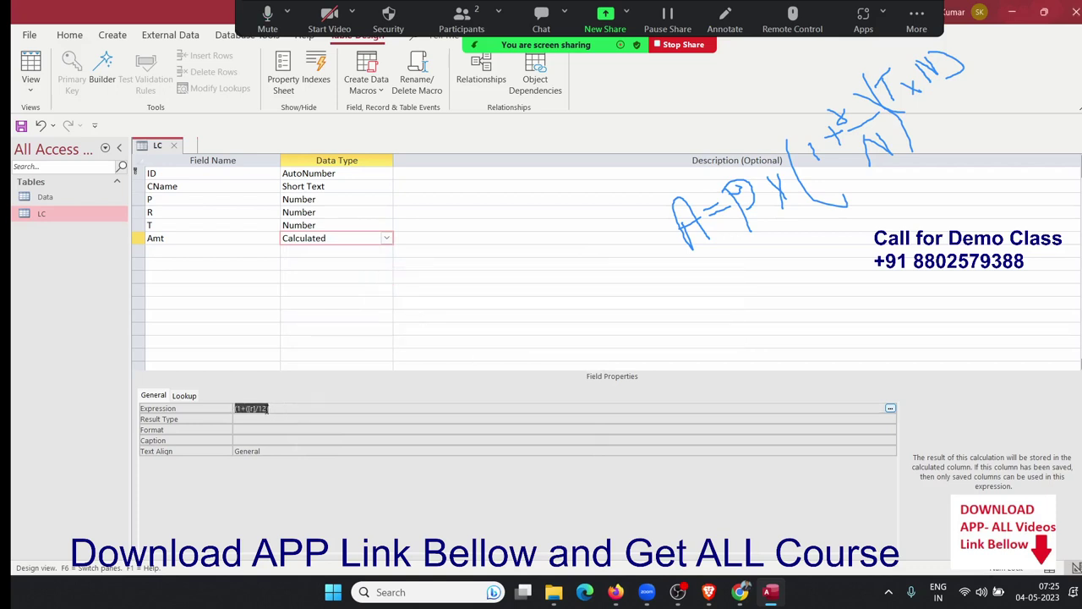
click(259, 408)
key(BackSpace)
key(BackSpace)
click(304, 430)
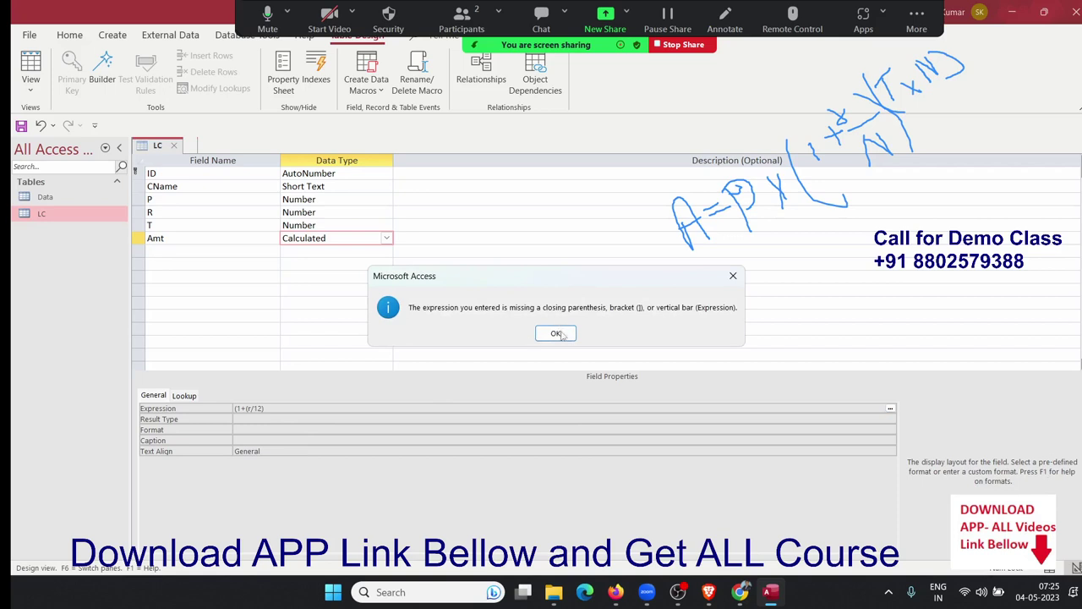
click(556, 334)
click(283, 417)
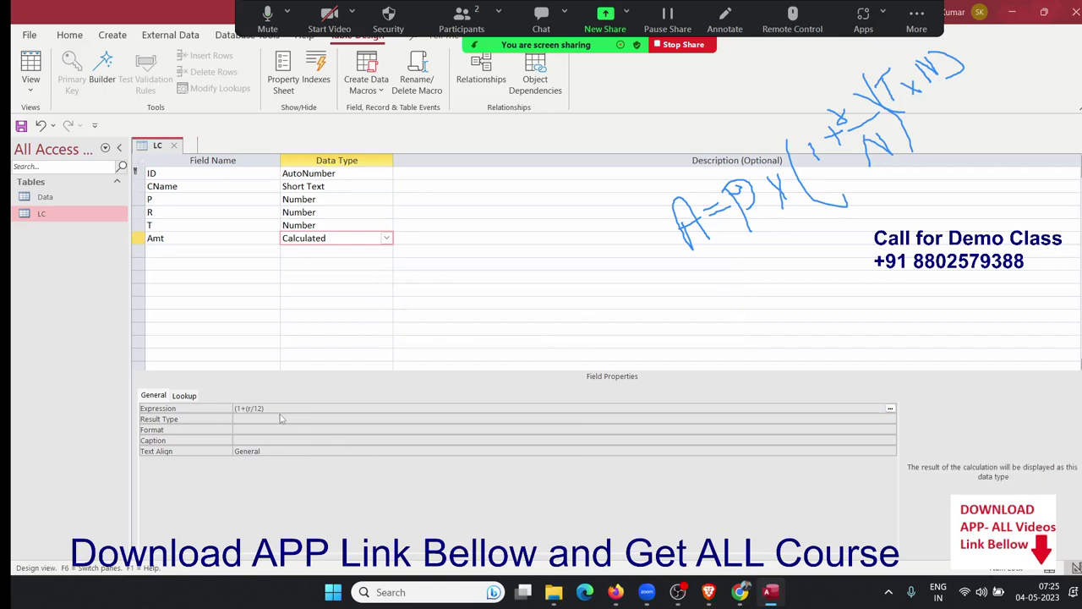
click(541, 334)
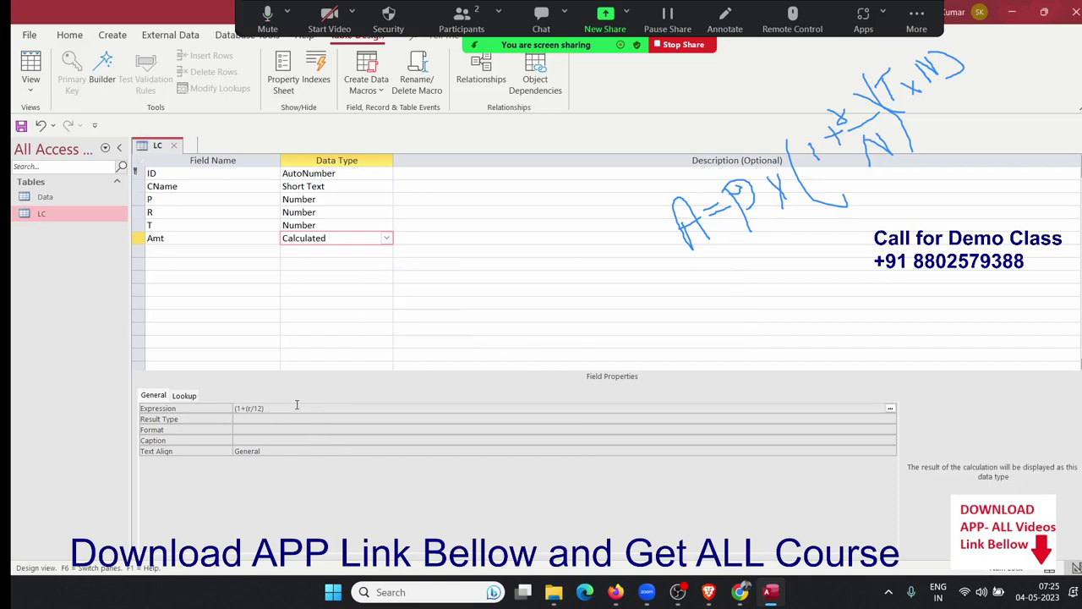
Step: Restore the brackets around r and try a backslash in place of the division sign
right_click(262, 409)
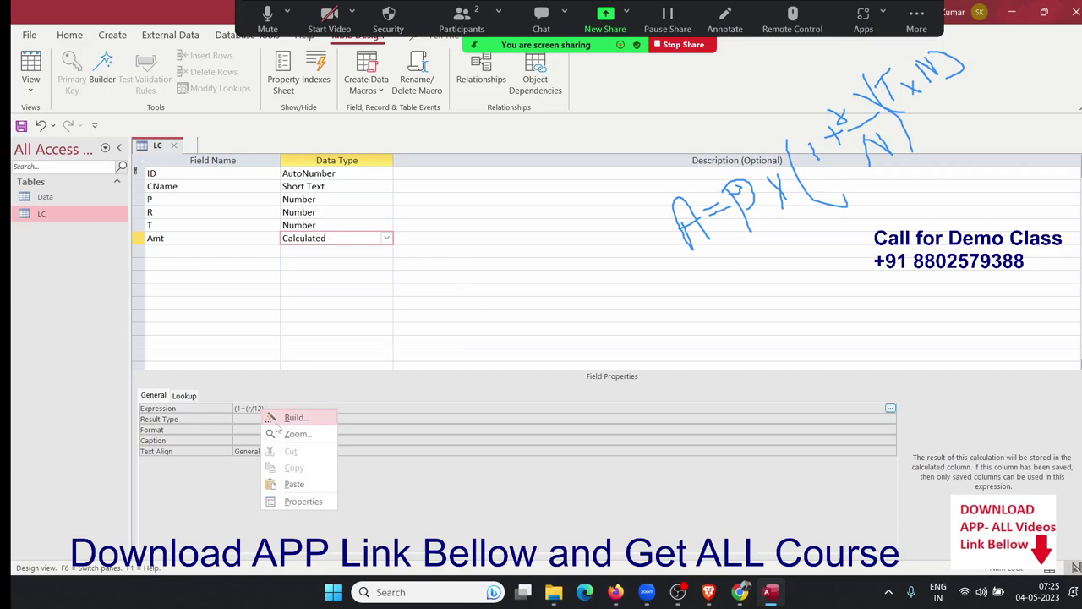
click(292, 433)
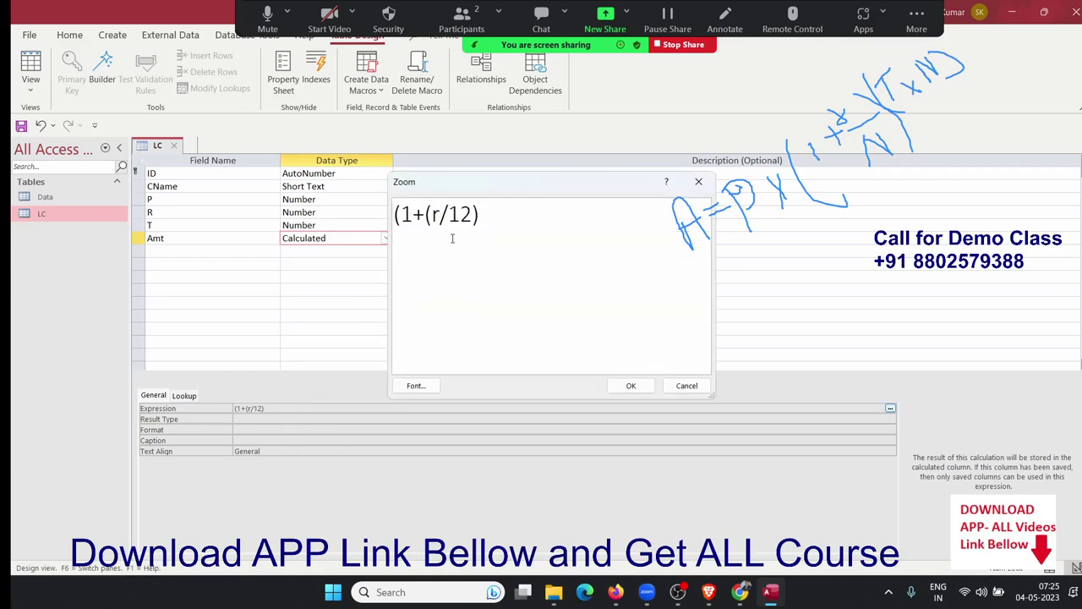
click(425, 214)
click(436, 213)
text([)
click(447, 214)
text(])
key(Delete)
text(\)
click(631, 386)
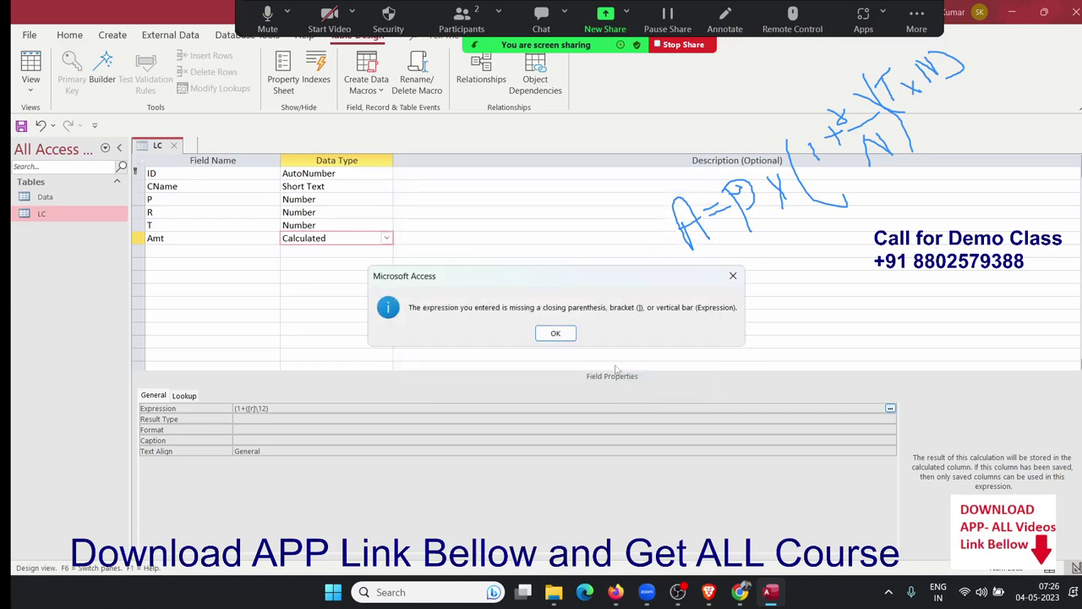
click(558, 334)
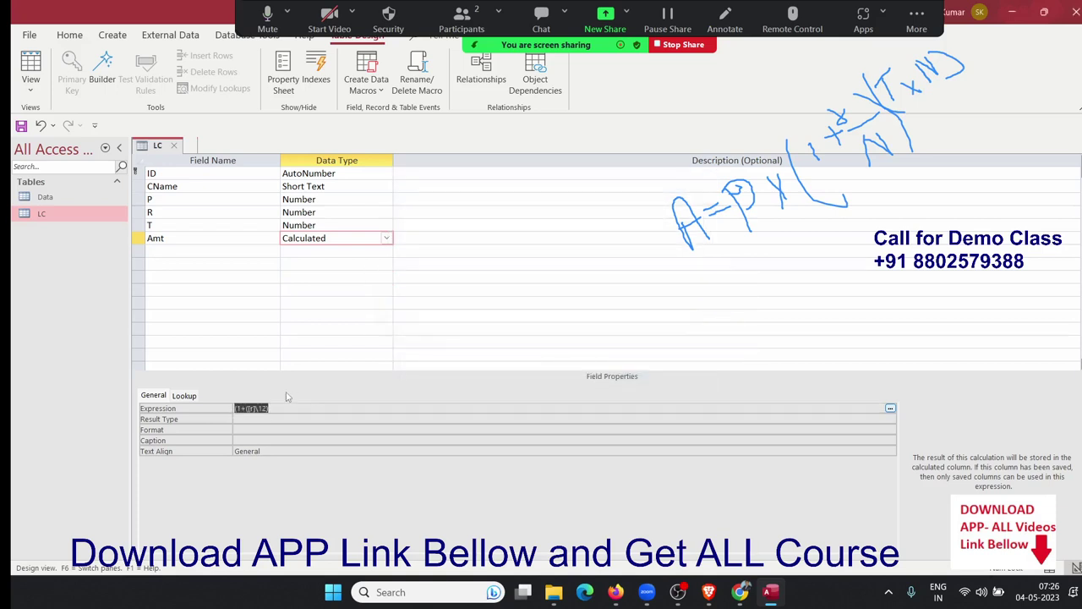
Step: Put back the / and delete '1+' and the extra '(' so it reads ([r]/12)
right_click(253, 409)
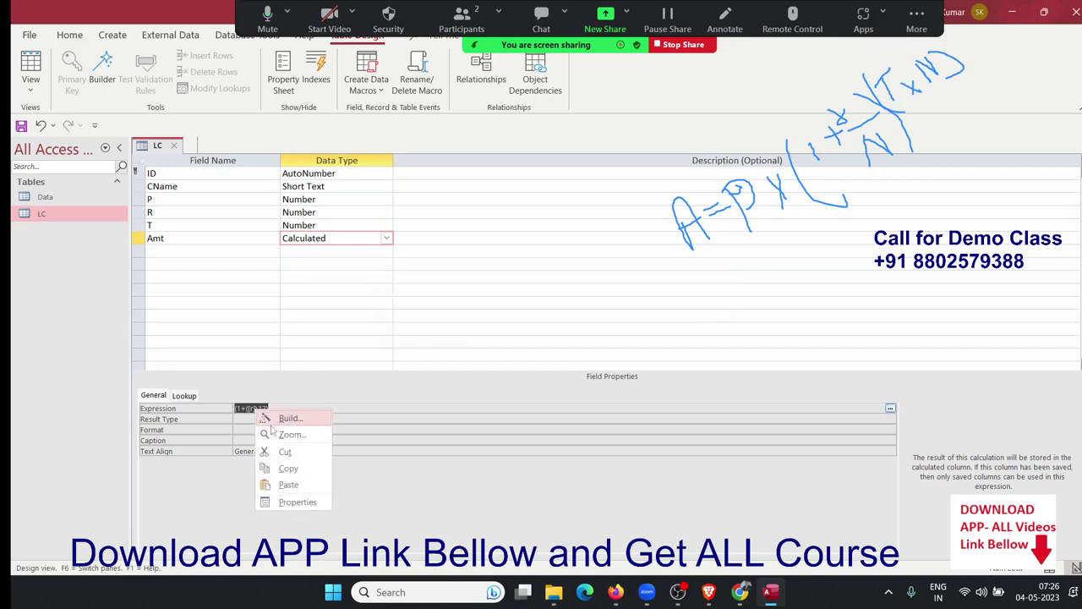
click(275, 436)
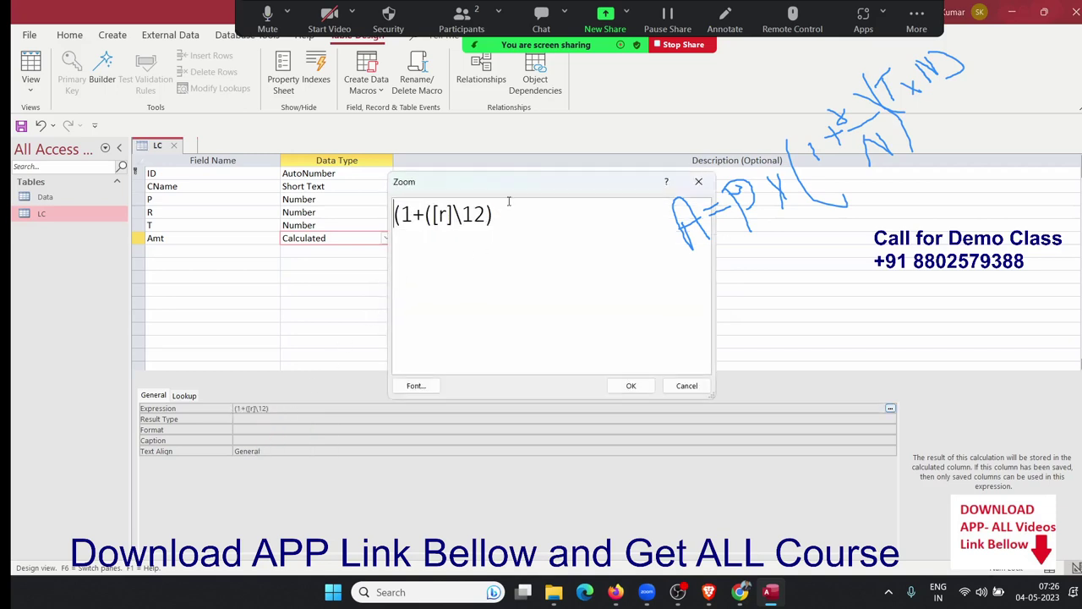
click(453, 214)
key(Delete)
text(/)
key(BackSpace)
text(/)
click(415, 215)
click(425, 215)
key(BackSpace)
key(BackSpace)
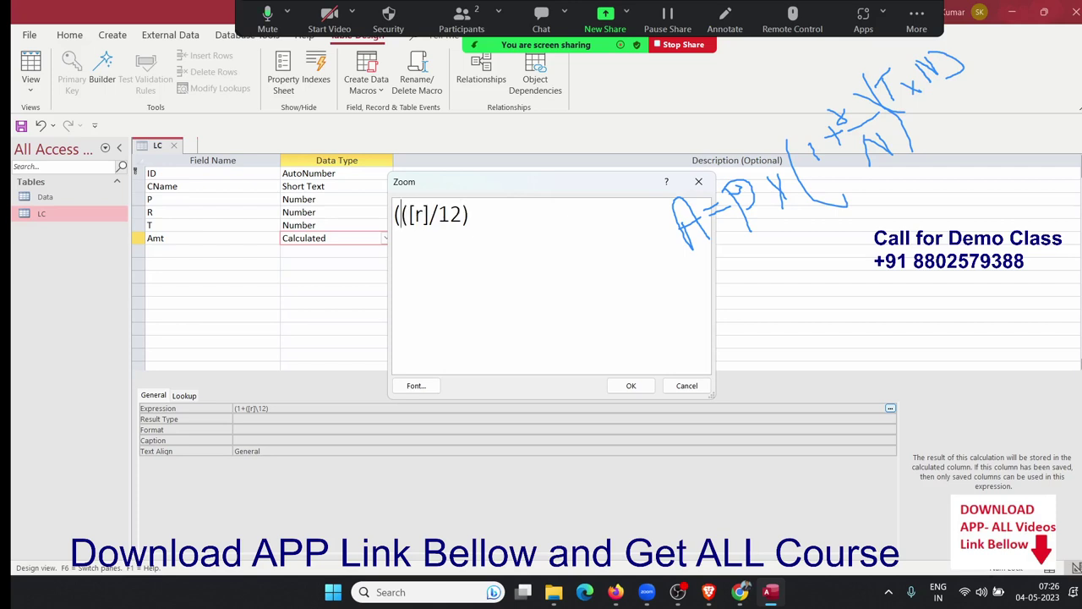
key(BackSpace)
click(477, 212)
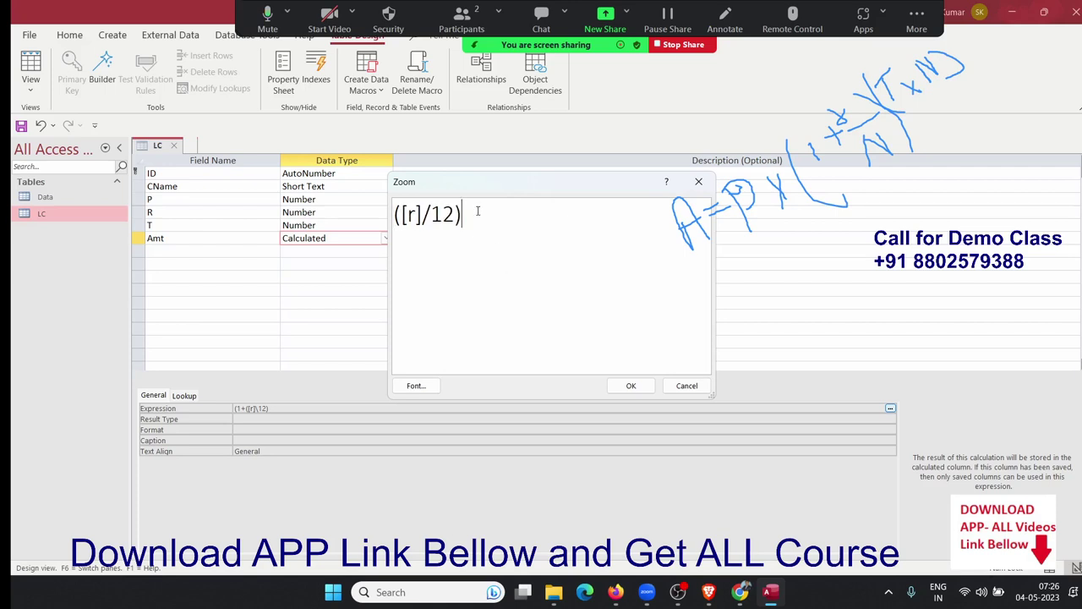
click(630, 386)
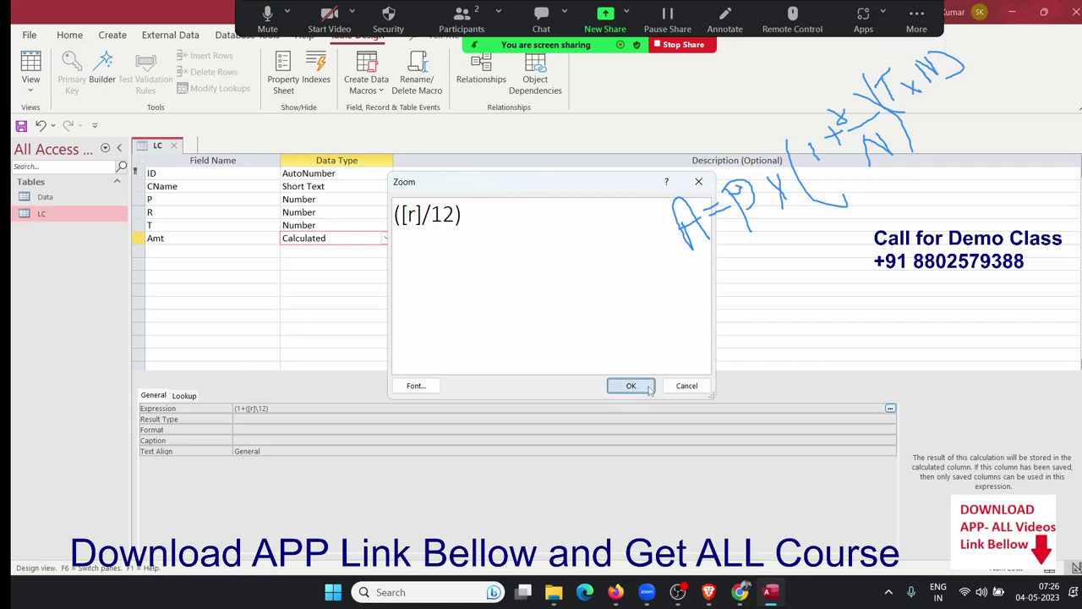
Step: Add 1+ to the start of the Amt expression in the Zoom box
right_click(244, 411)
click(279, 435)
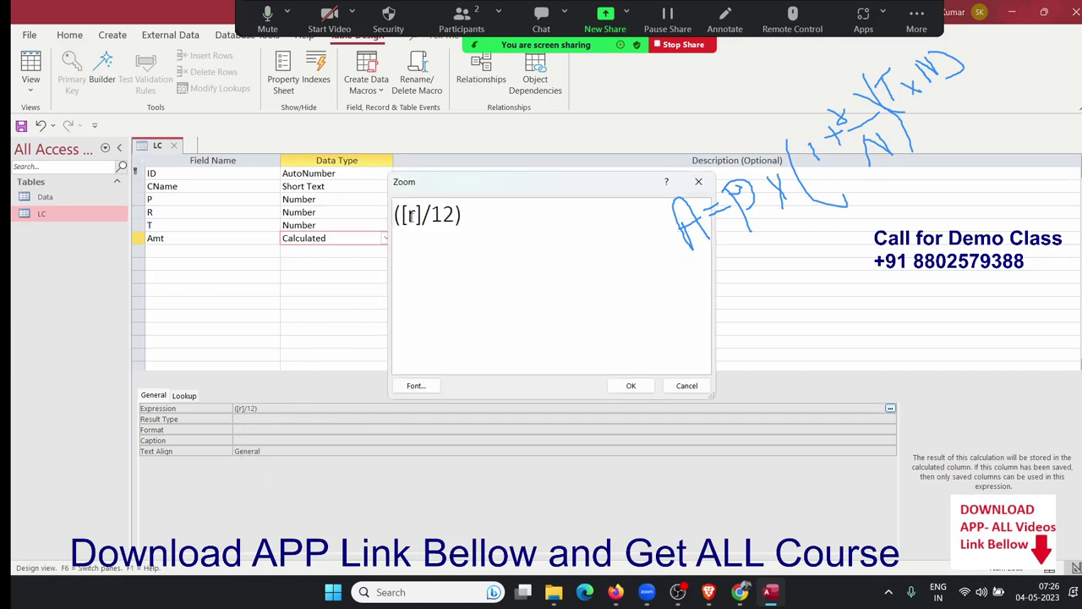
text(1+)
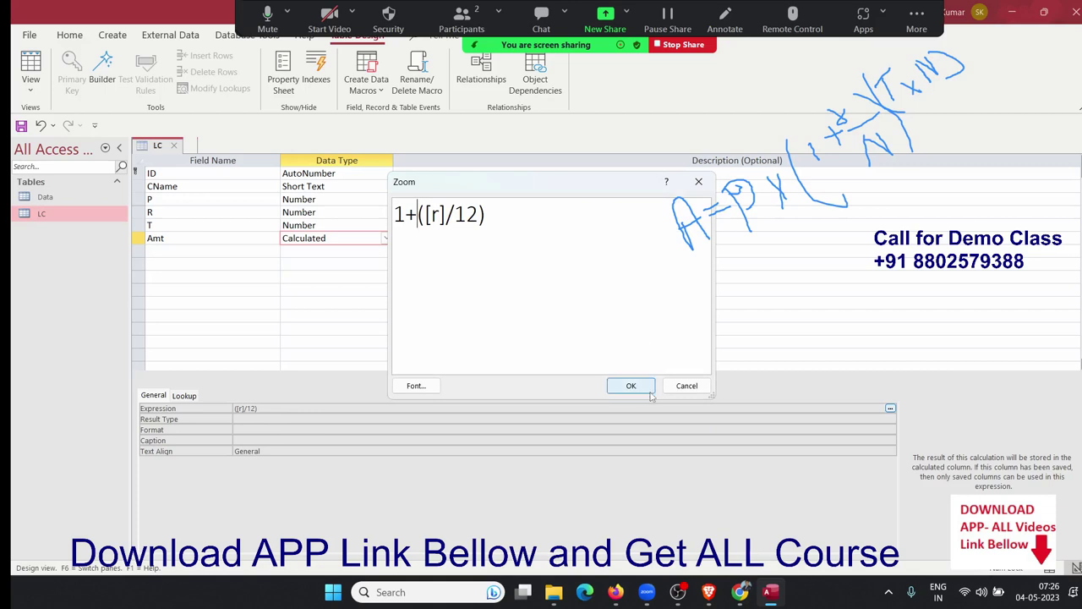
click(648, 391)
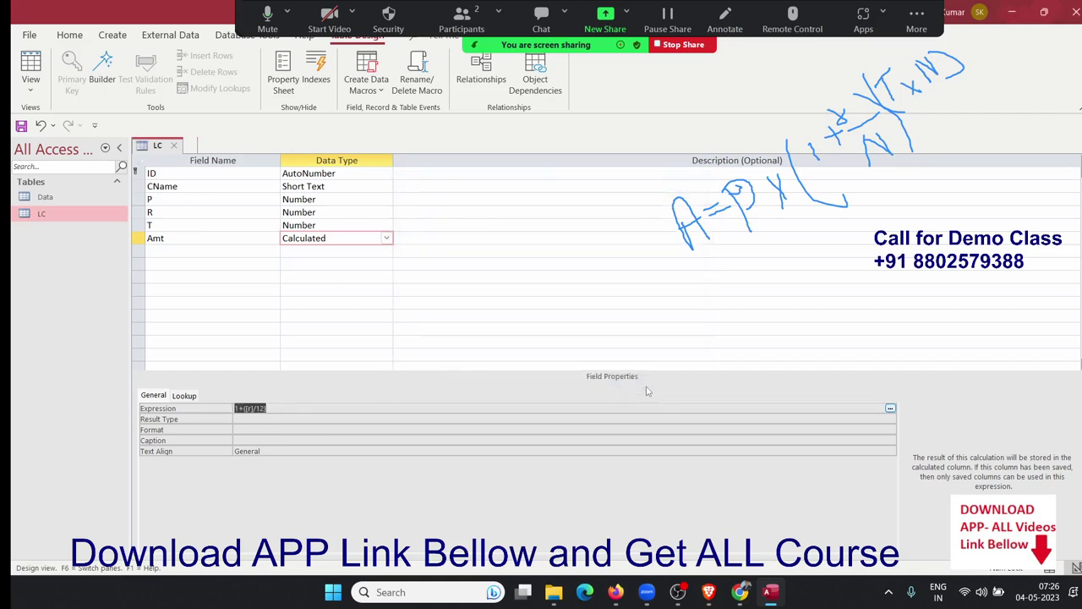
Step: Wrap the Amt expression in parentheses and raise it to the power ([t]*12)
right_click(238, 410)
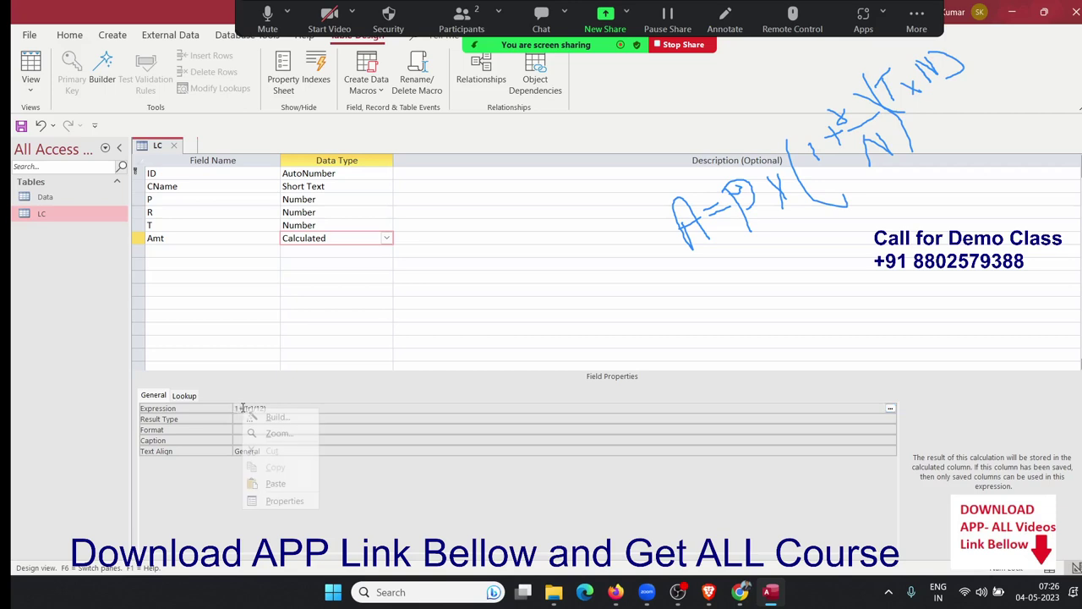
click(277, 435)
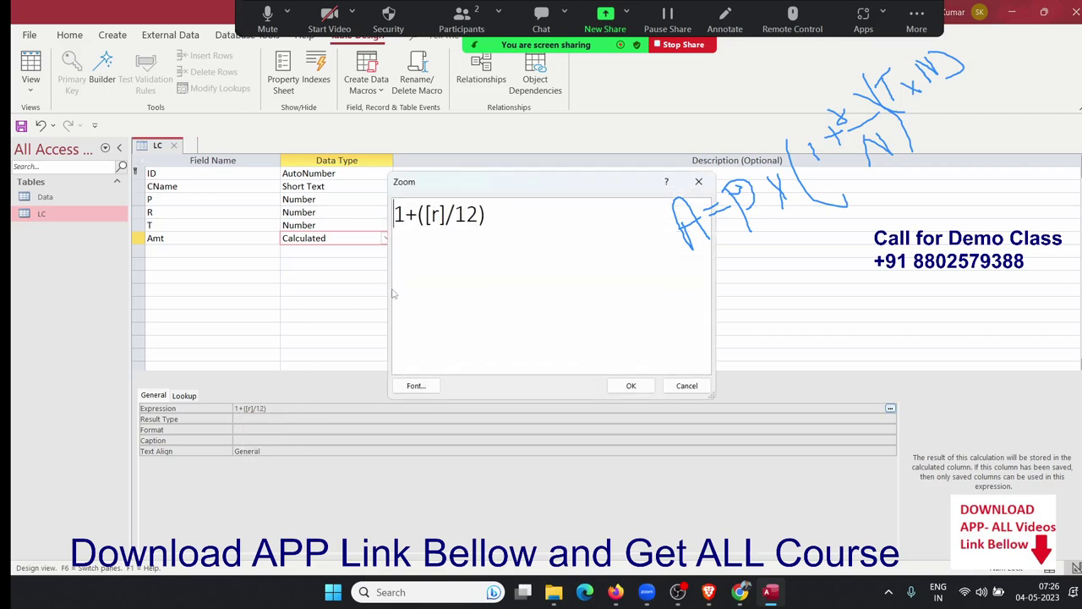
click(402, 216)
text(()
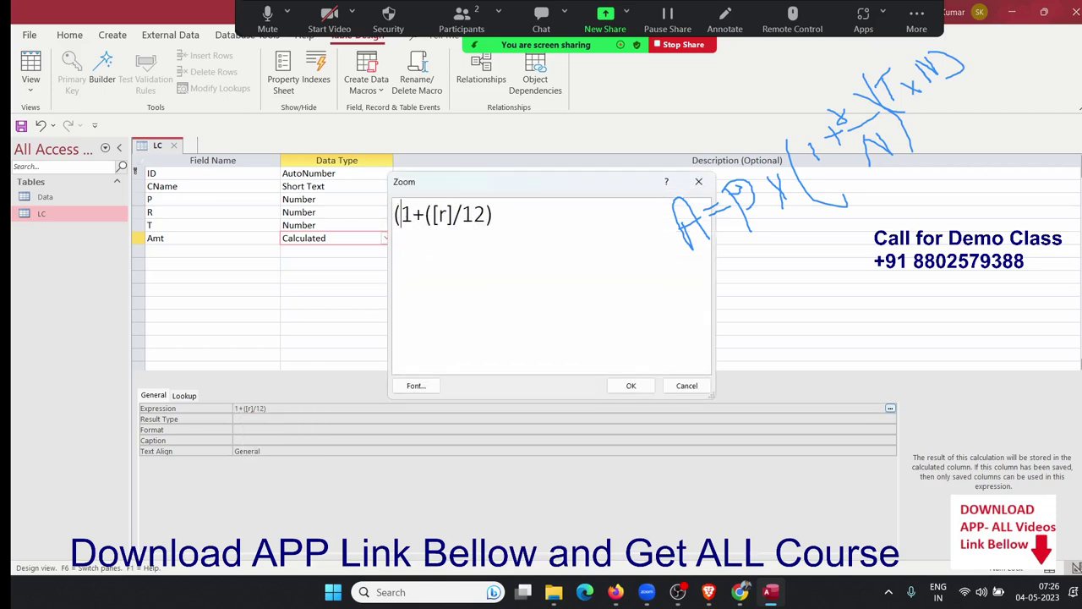
click(520, 217)
text())
text(^)
text(([)
text(t])
text(*)
text(r)
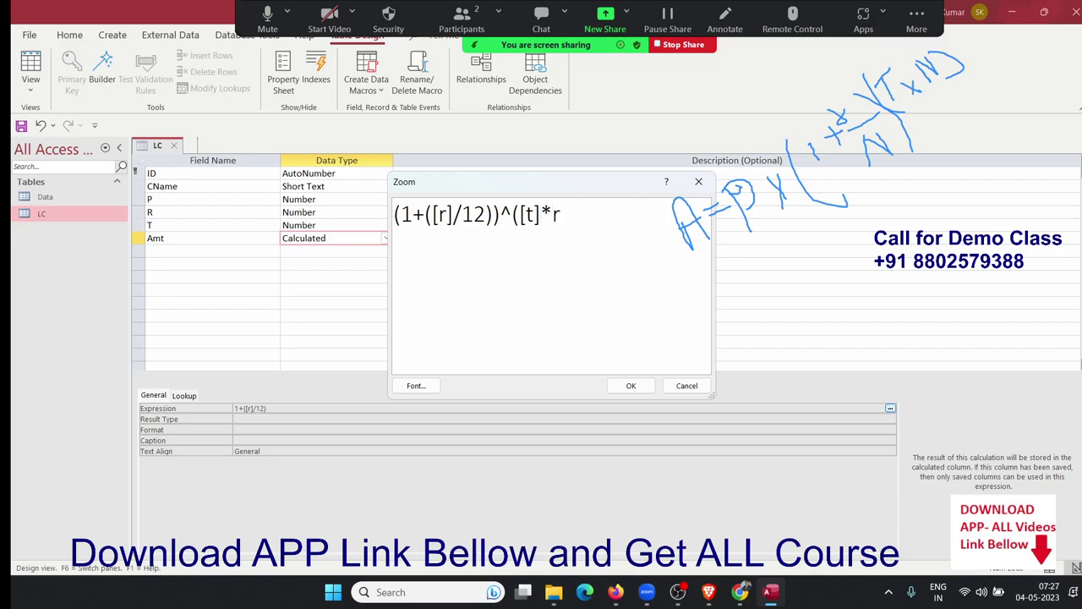
text())
key(Left)
key(BackSpace)
text(12)
click(631, 386)
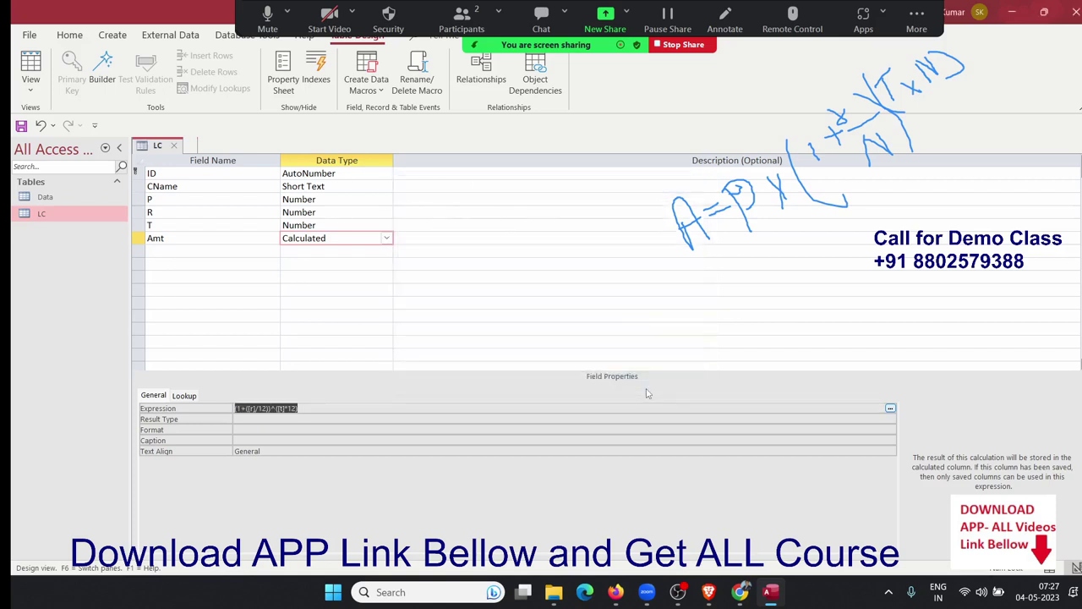
Step: Prefix [p]*( and close the bracket, giving [p]*((1+([r]/12))^([t]*12))
right_click(307, 410)
click(326, 438)
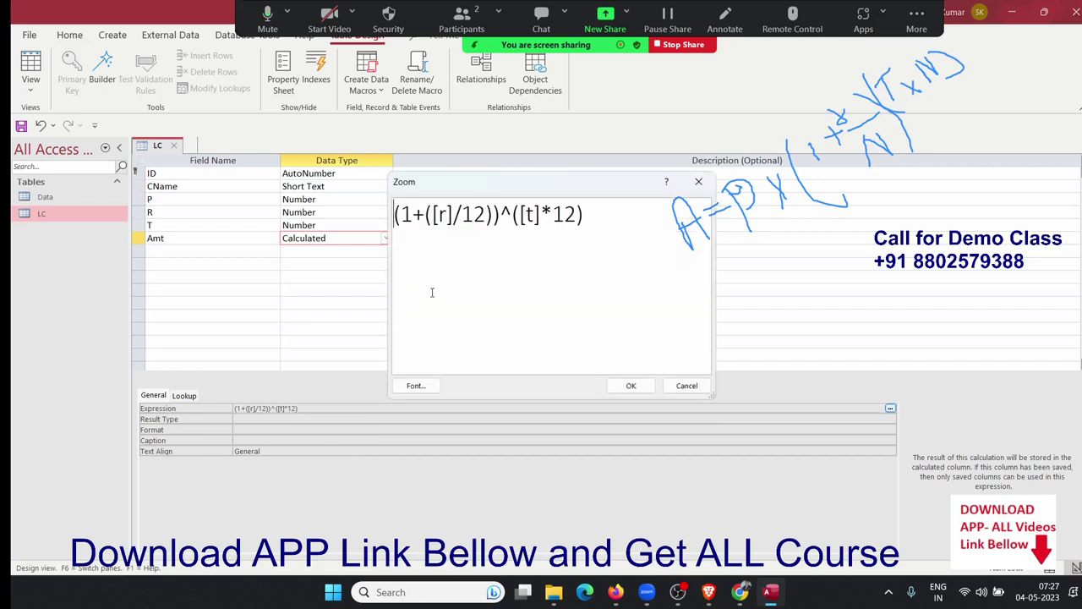
text([)
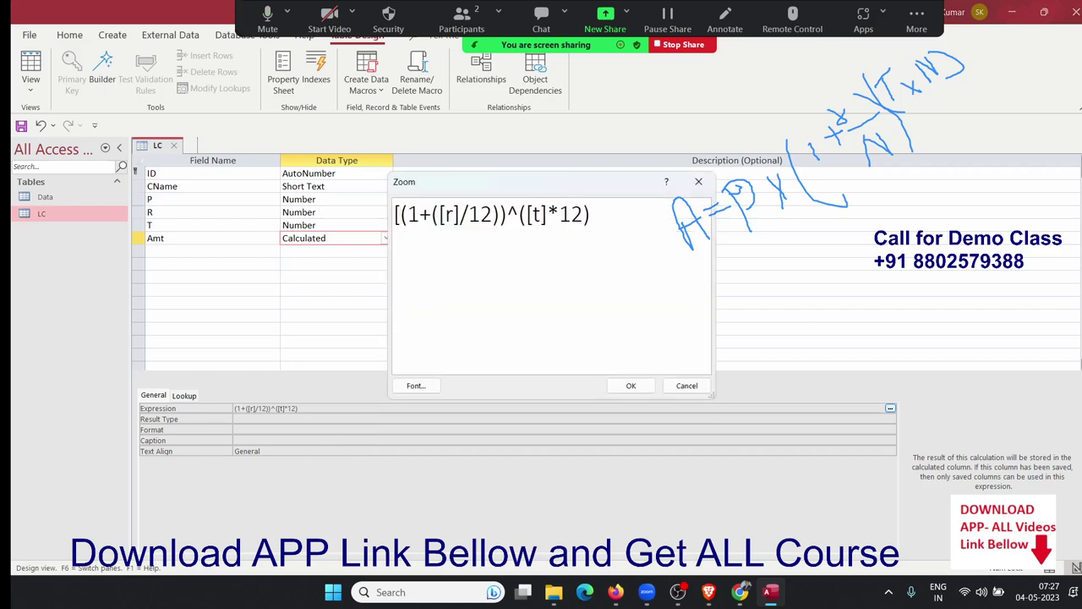
text(p]*)
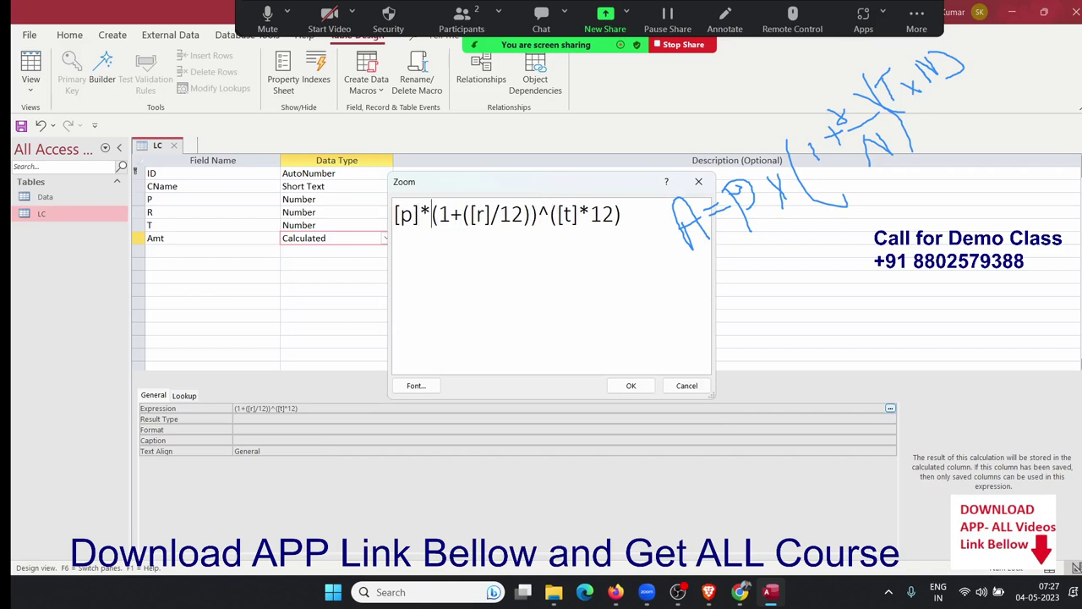
text(()
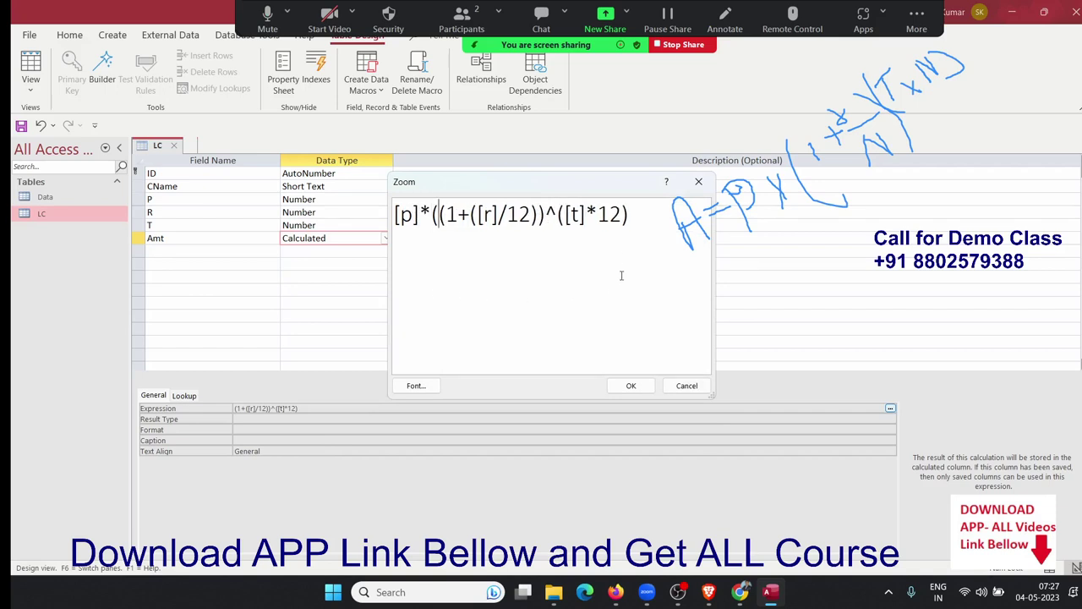
click(634, 212)
text())
click(634, 387)
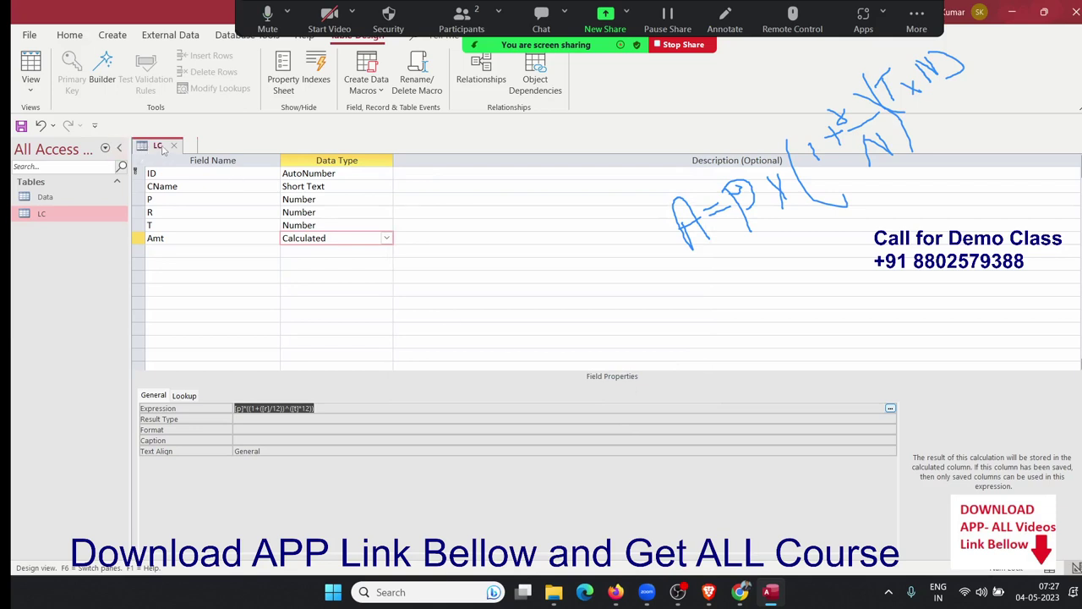
Step: Save the LC design and add a record with a name, principal 50000, rate 10% and term 15
click(173, 146)
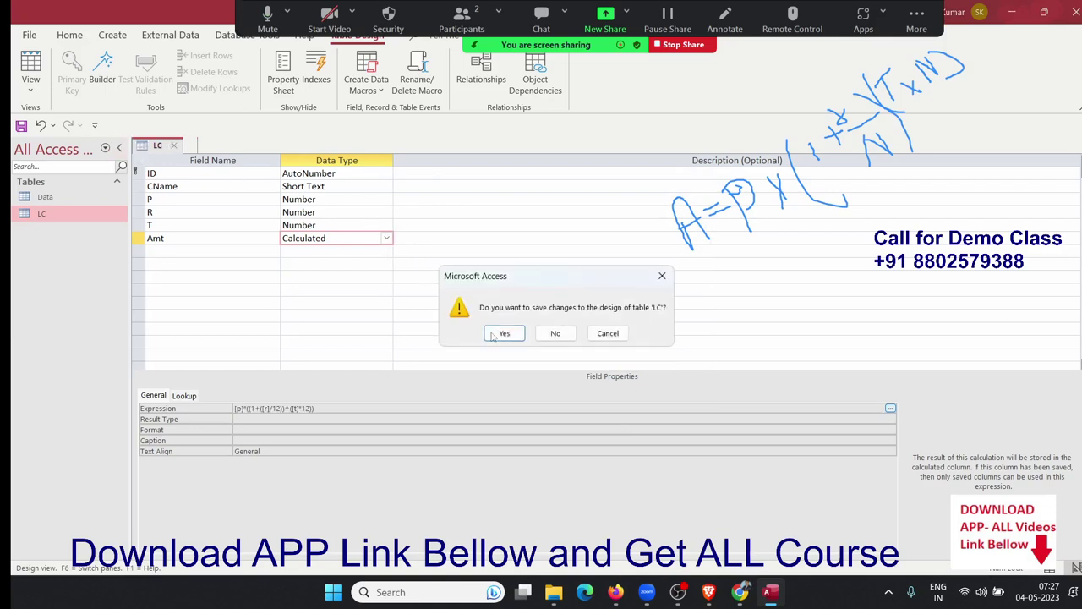
click(504, 335)
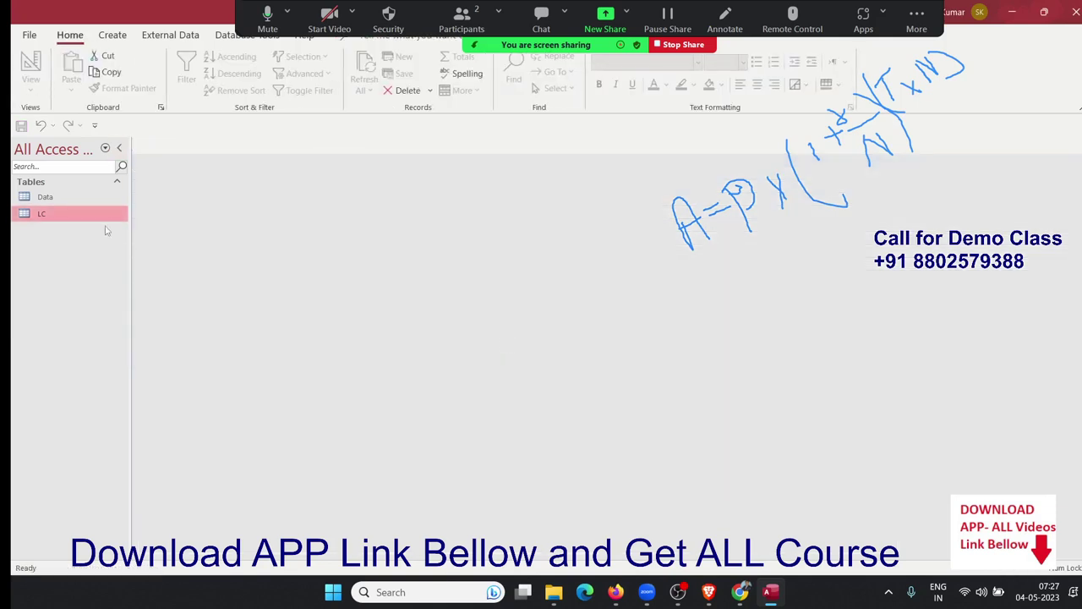
double_click(95, 219)
click(231, 175)
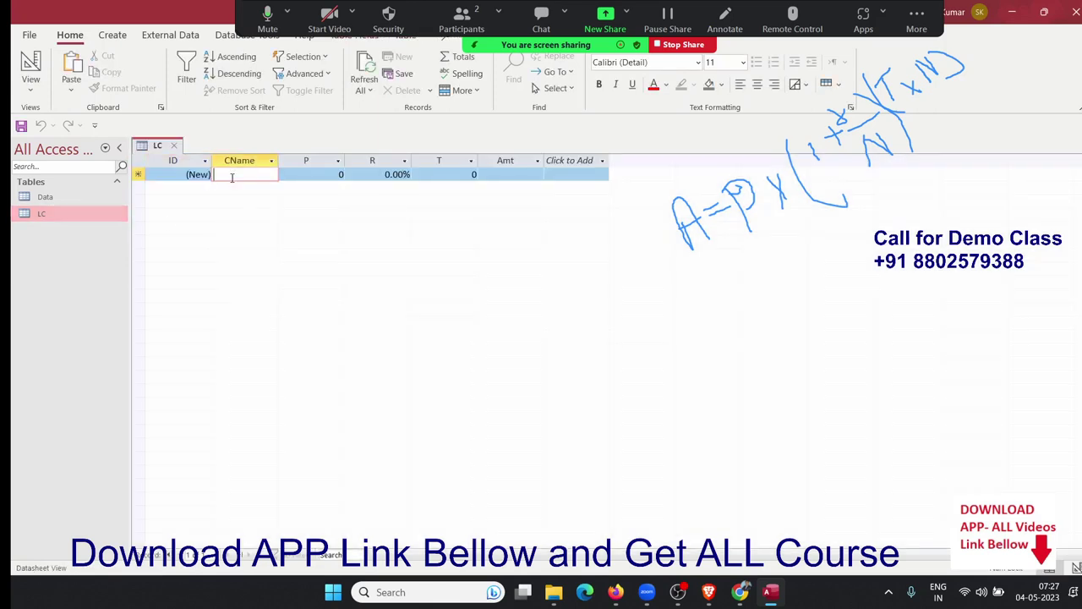
text(Puja)
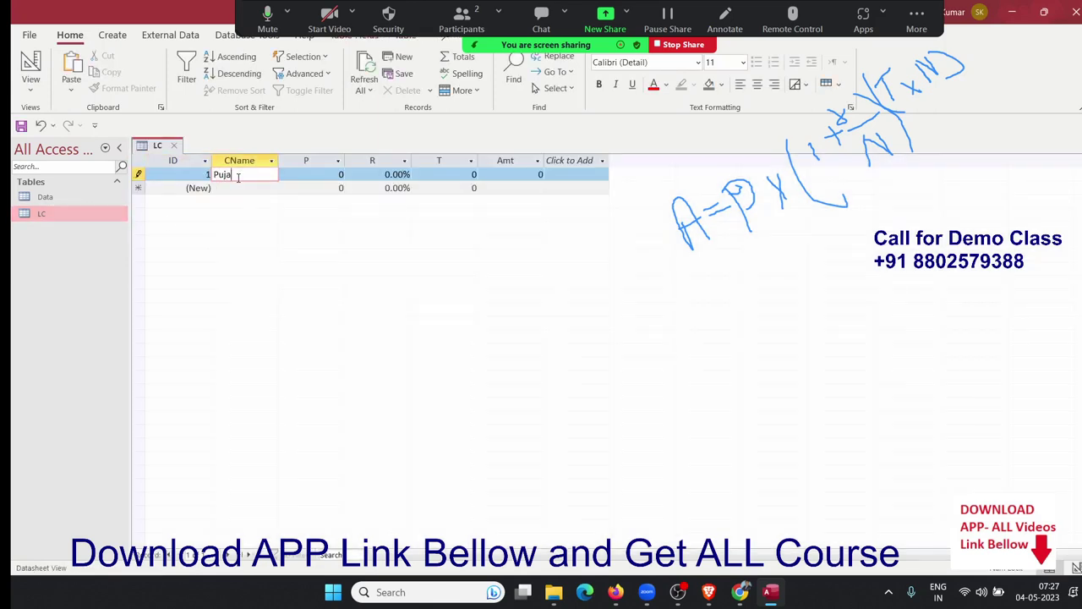
key(Tab)
text(50)
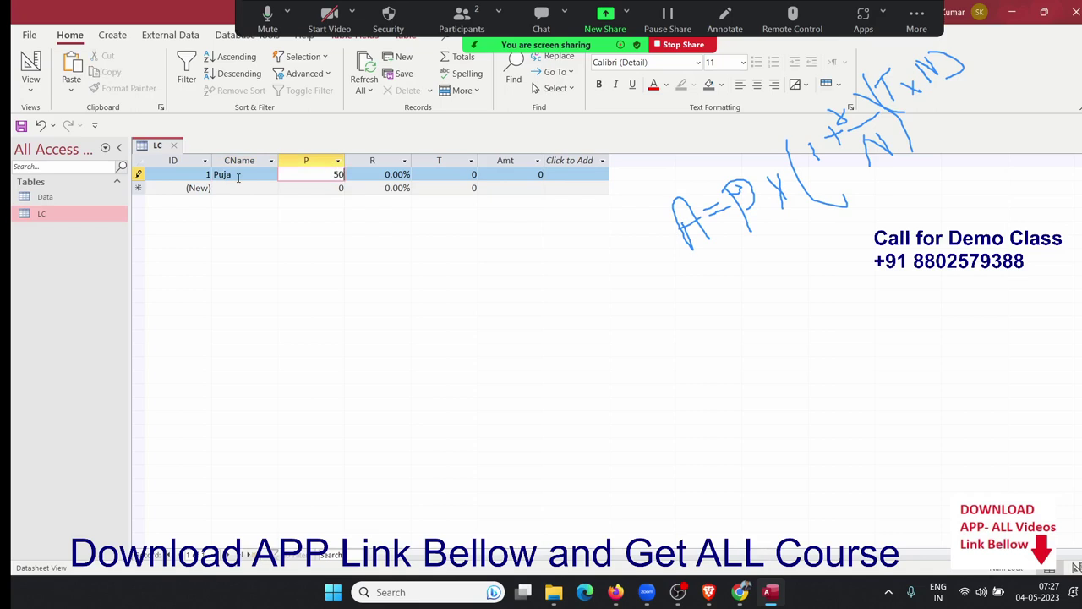
text(000)
key(Tab)
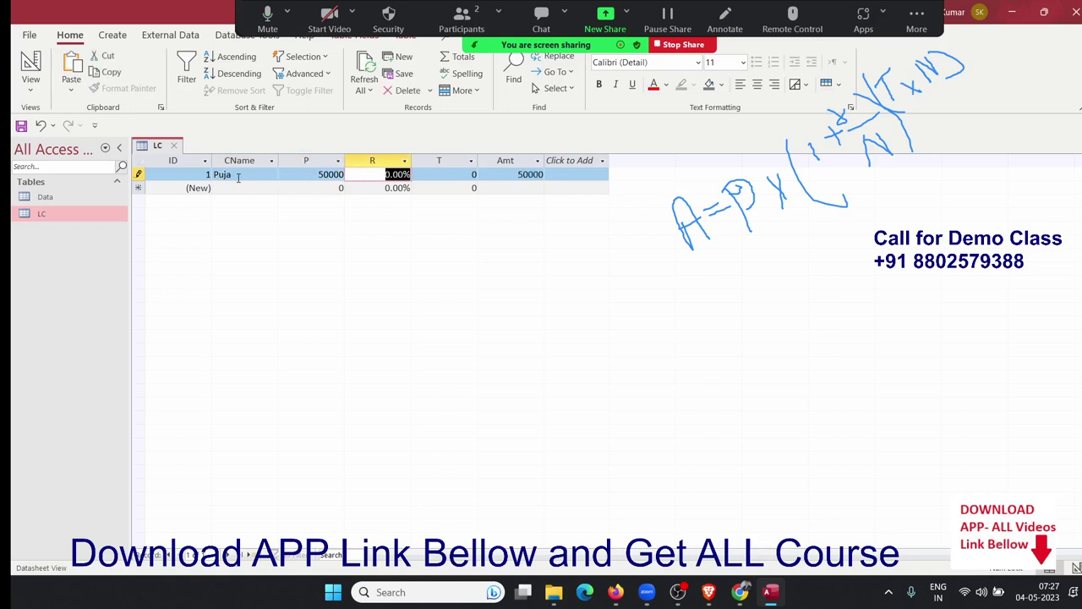
text(1)
text(0)
key(Tab)
text(1)
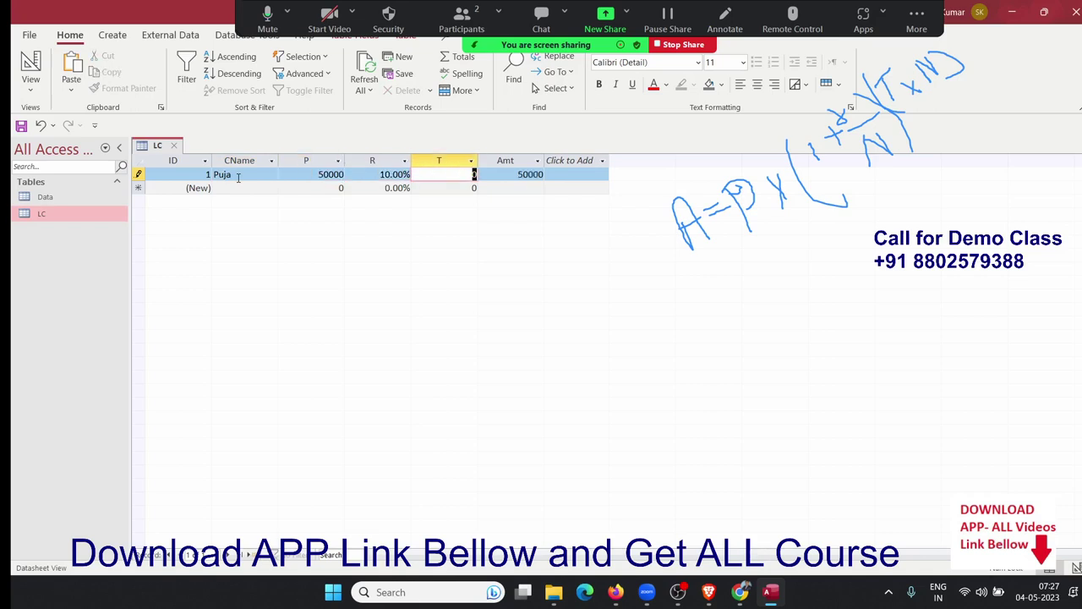
key(Tab)
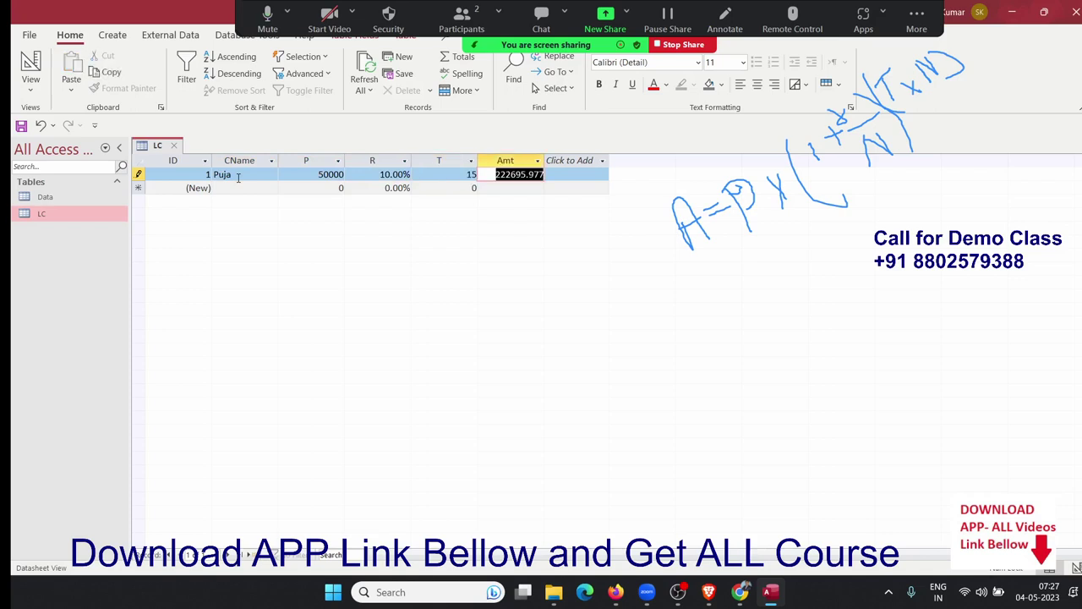
Step: Change the record's term to 3 so Amt recalculates
key(shift+Tab)
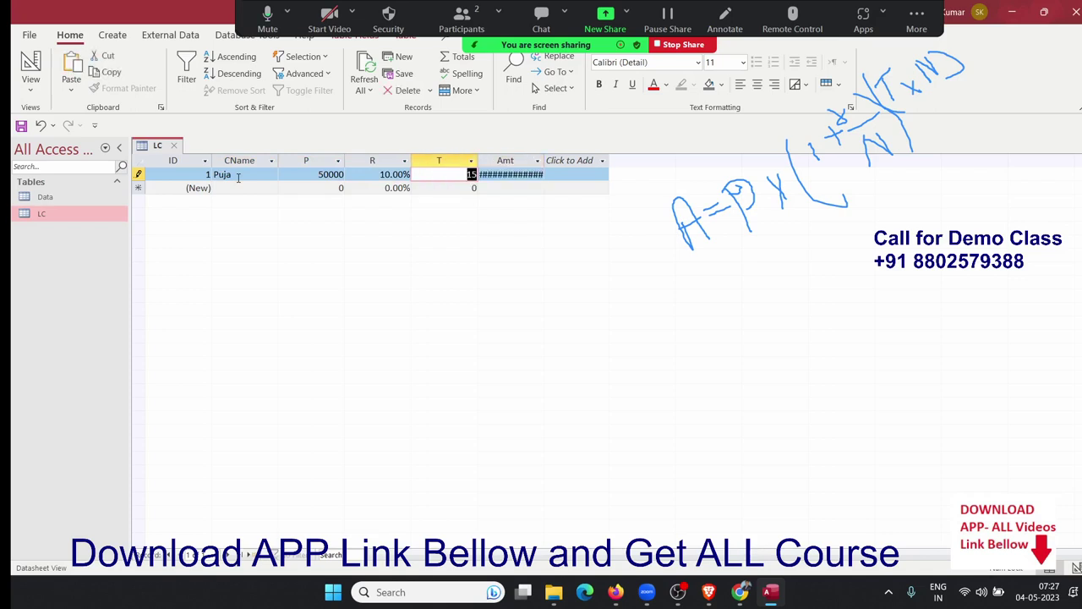
key(Tab)
key(shift+Tab)
text(3)
key(Tab)
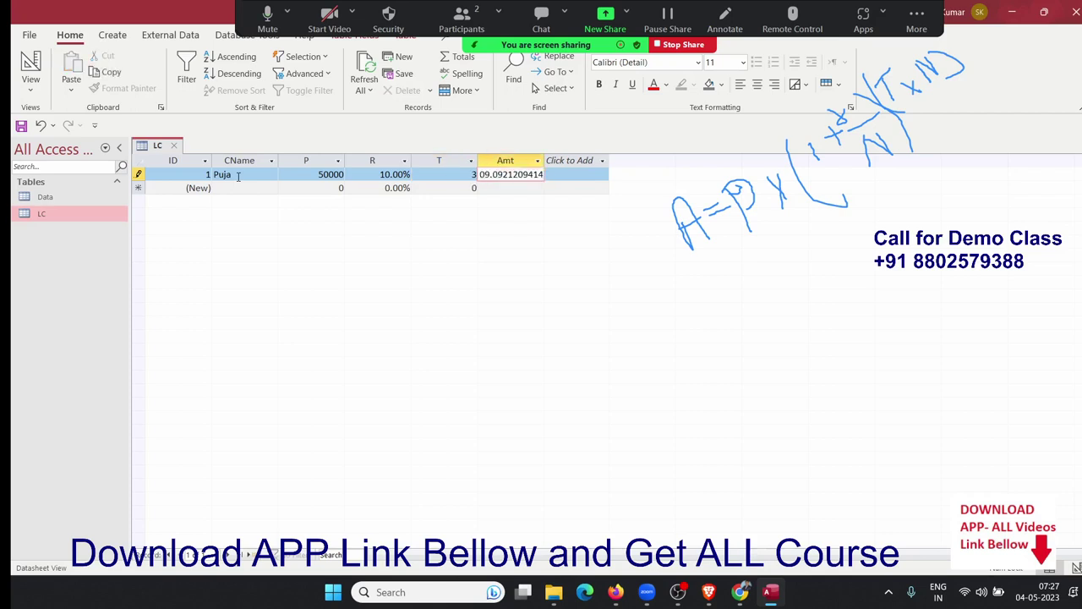
key(Tab)
key(shift+Tab)
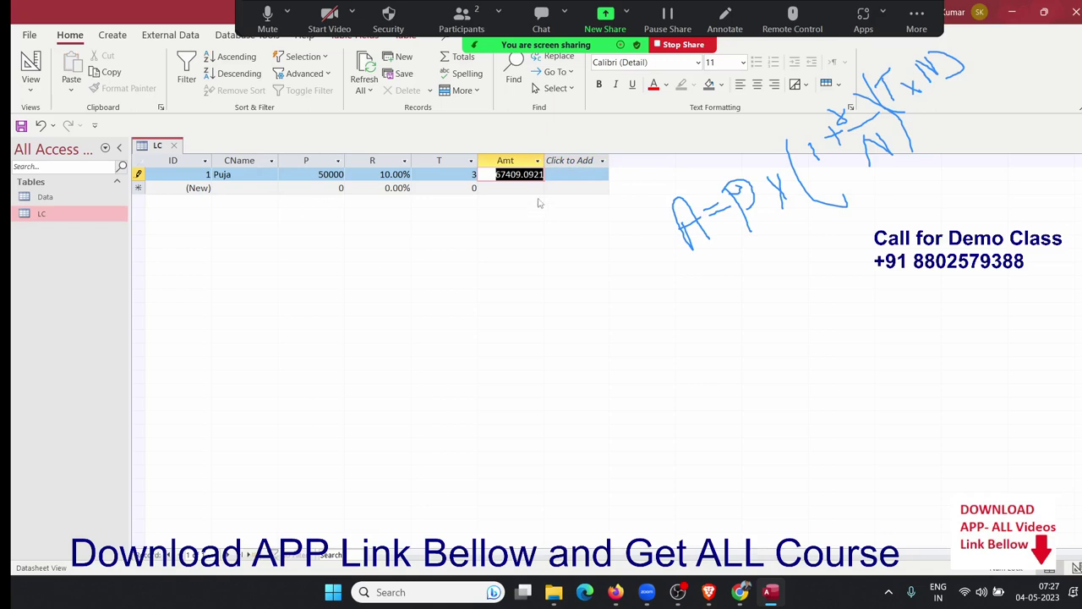
Step: Widen the Amt column to read 67409.0921209414, then reopen LC in Design view
click(545, 160)
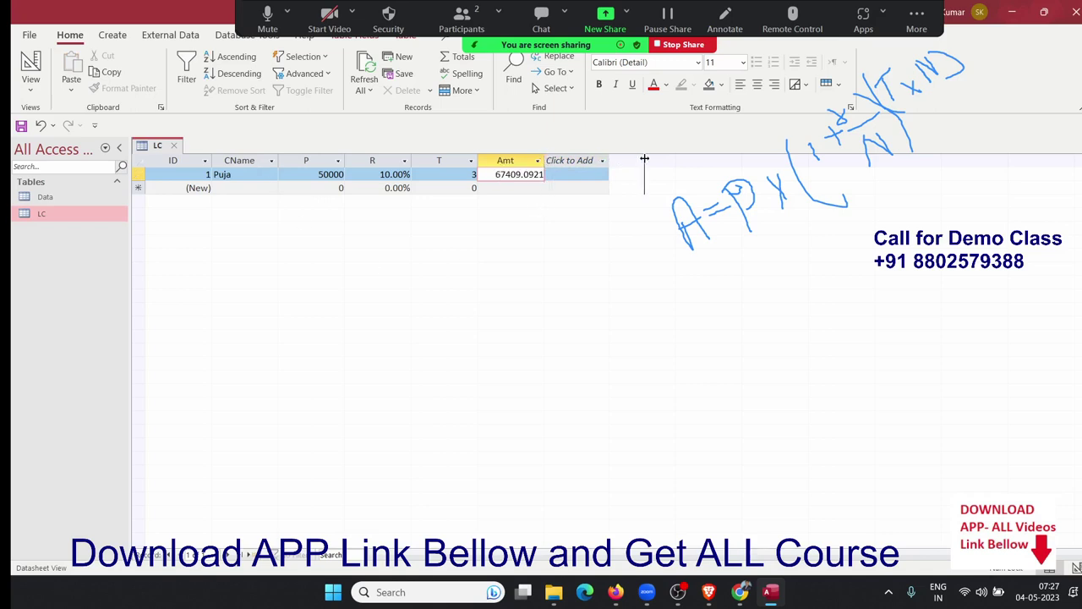
drag(545, 160, 645, 160)
click(436, 186)
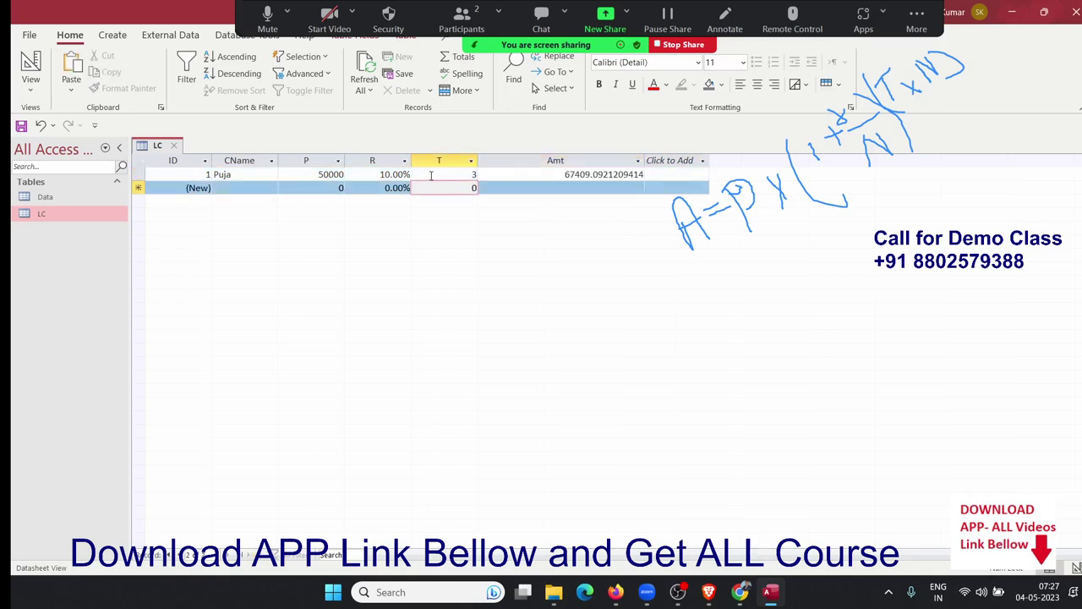
click(431, 175)
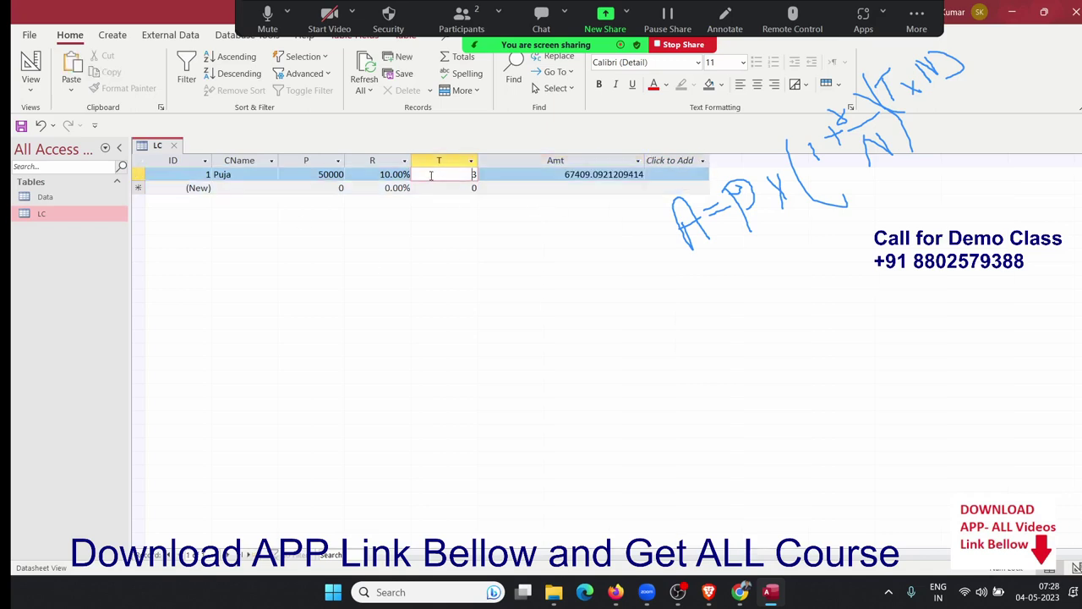
click(604, 174)
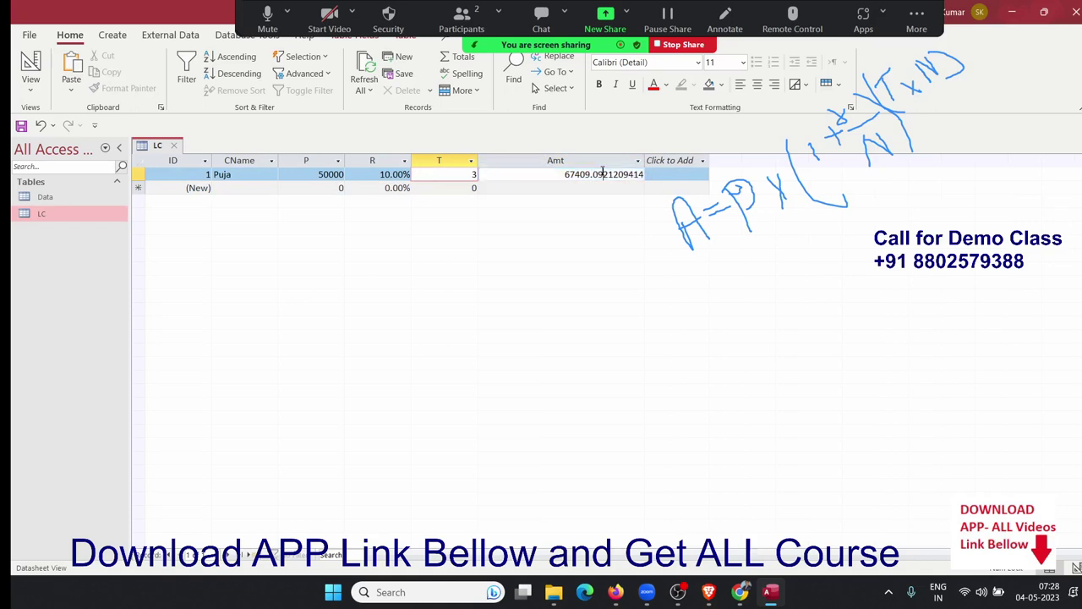
right_click(68, 213)
click(101, 244)
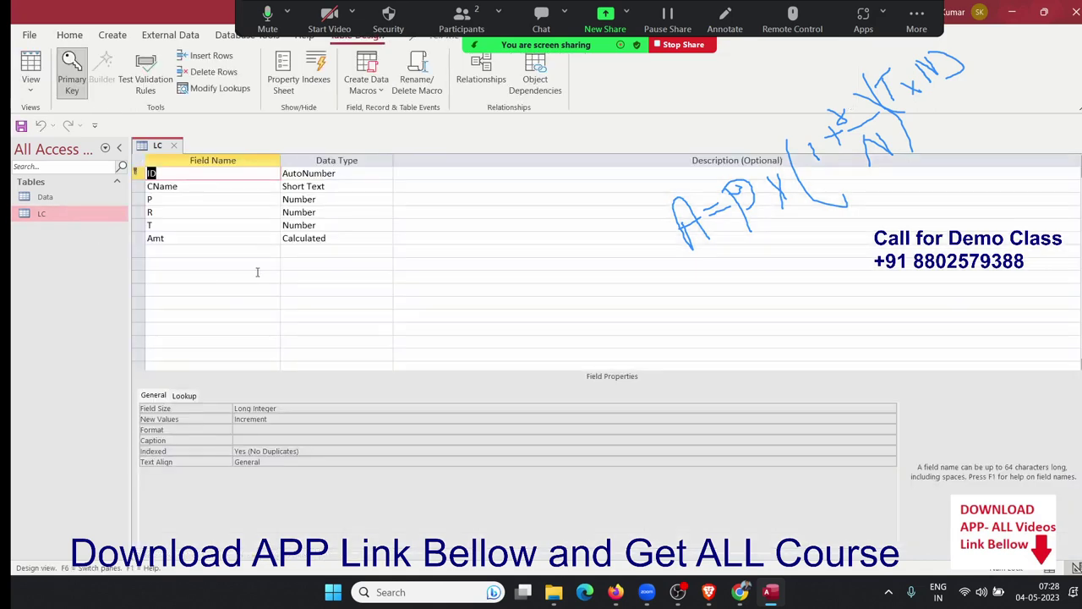
Step: Set the Amt field's Result Type to Integer and save the LC design
click(303, 239)
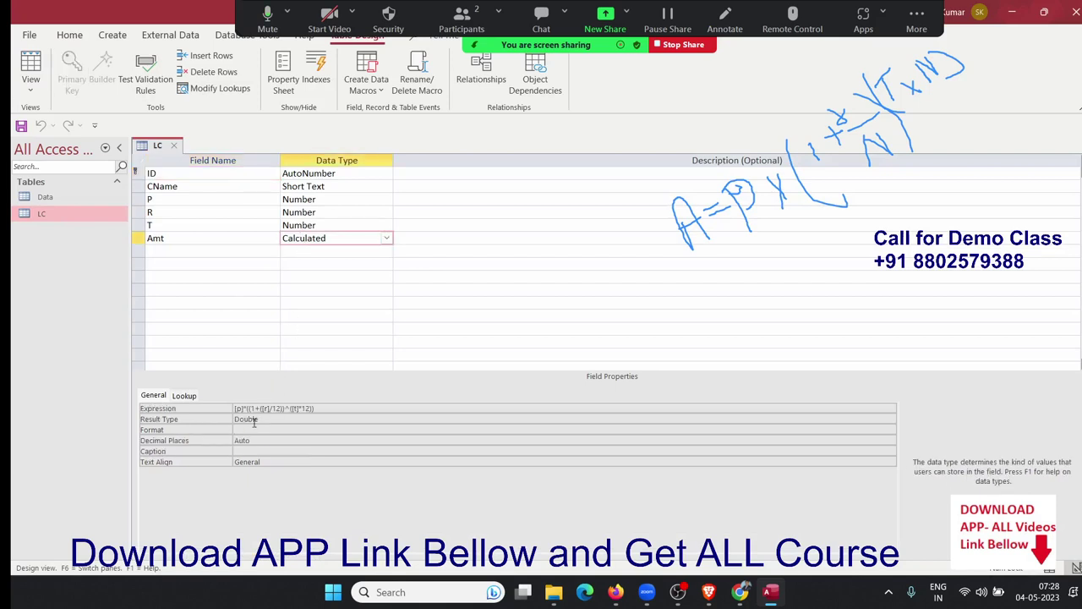
click(253, 420)
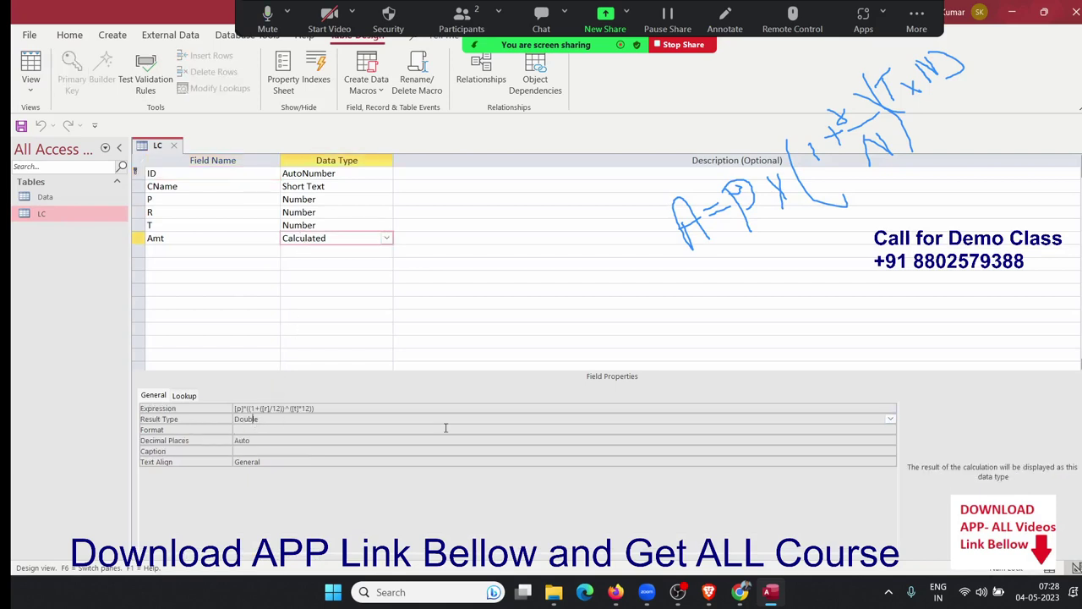
click(891, 420)
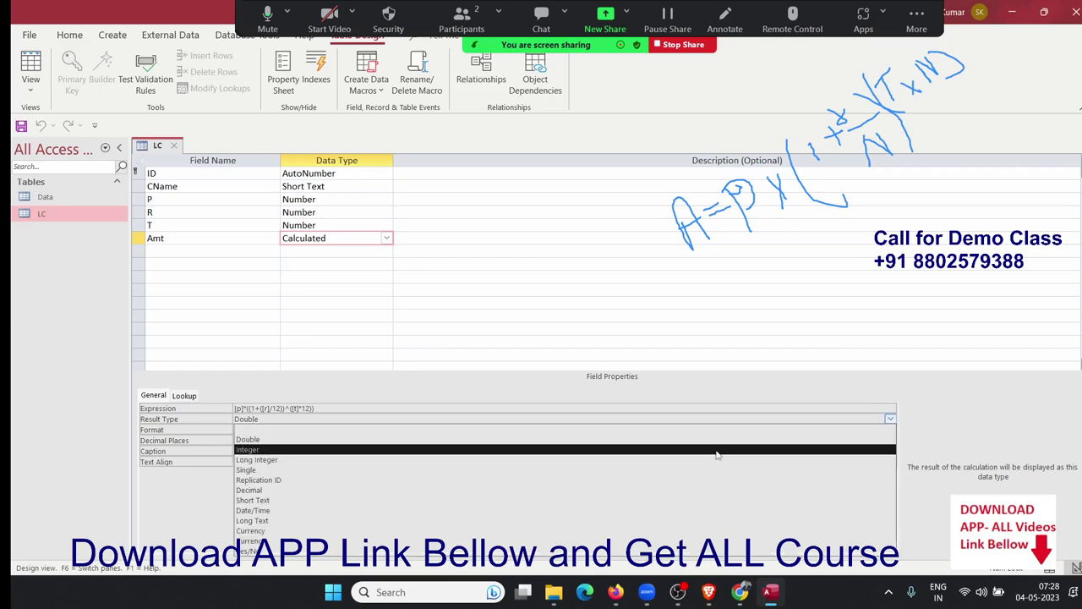
click(721, 450)
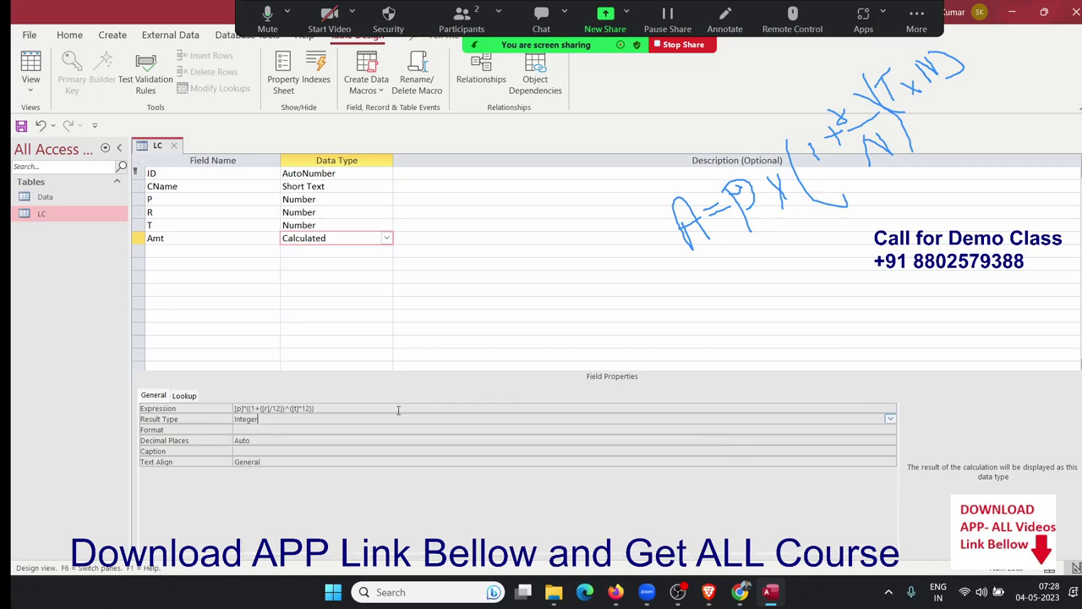
click(173, 146)
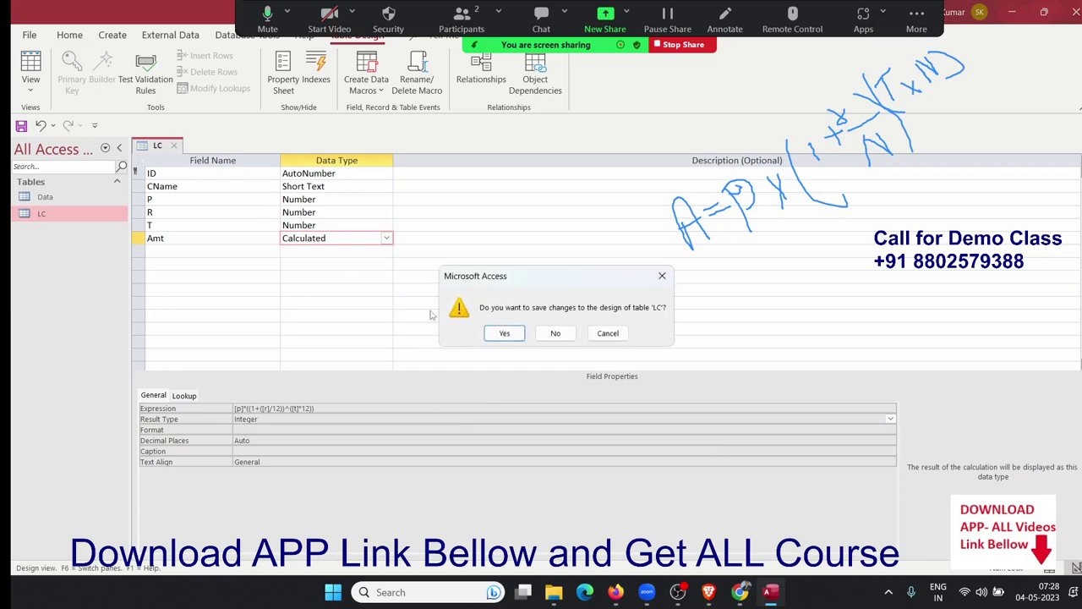
click(505, 333)
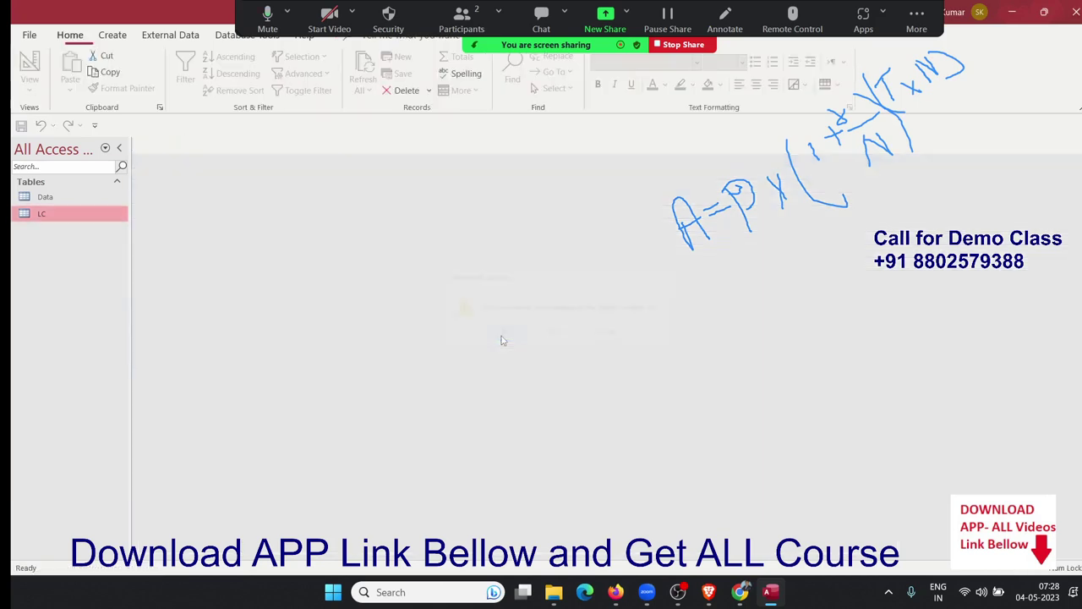
Step: Reopen LC and change the principal to 10000, so Amt shows 13482
double_click(71, 215)
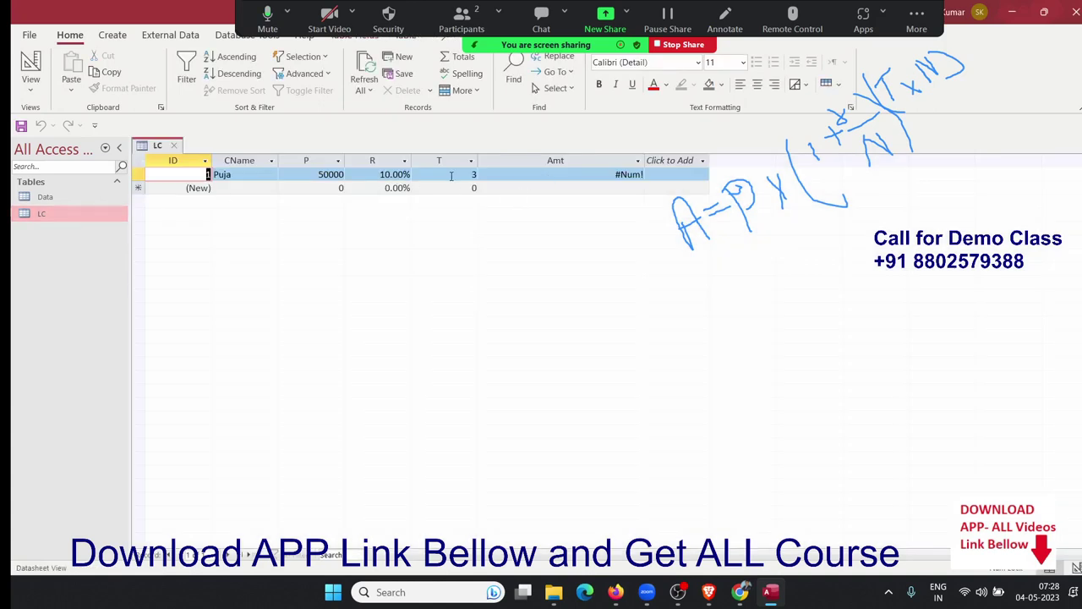
click(426, 174)
click(511, 174)
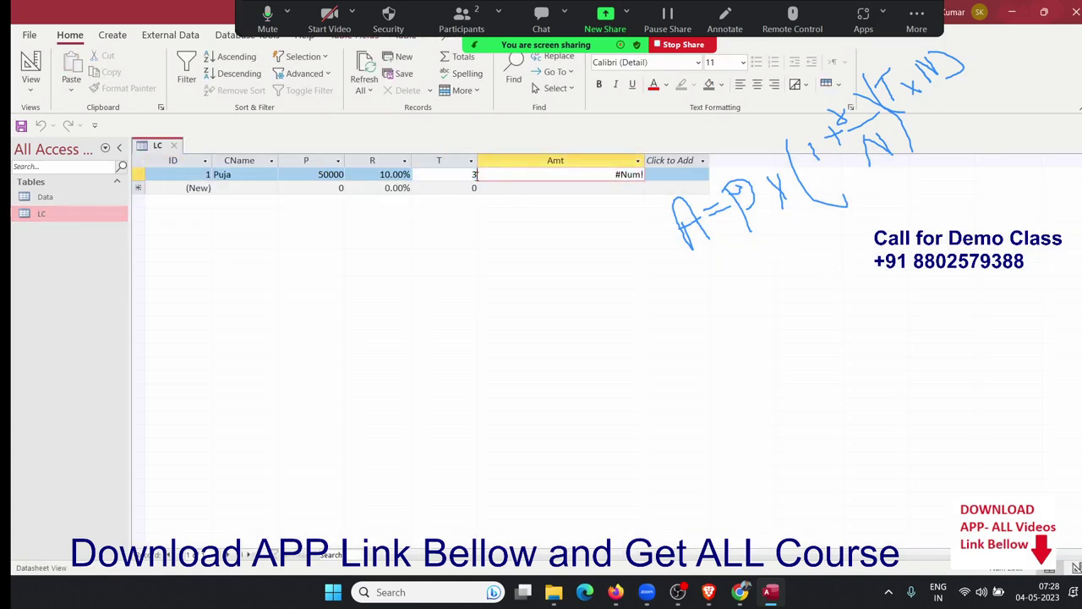
click(474, 174)
click(540, 178)
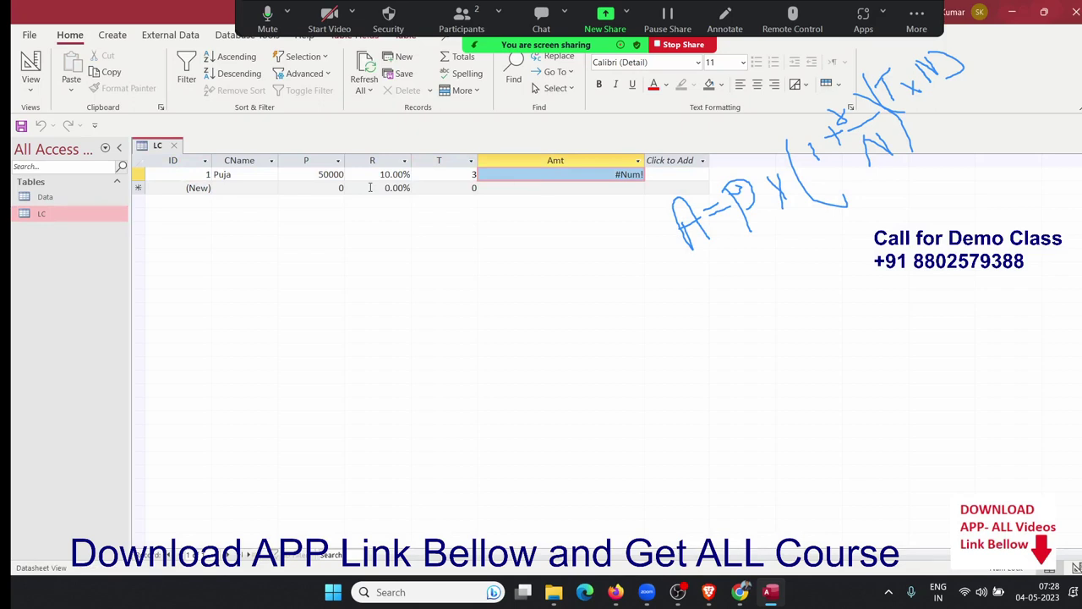
click(294, 177)
text(1000)
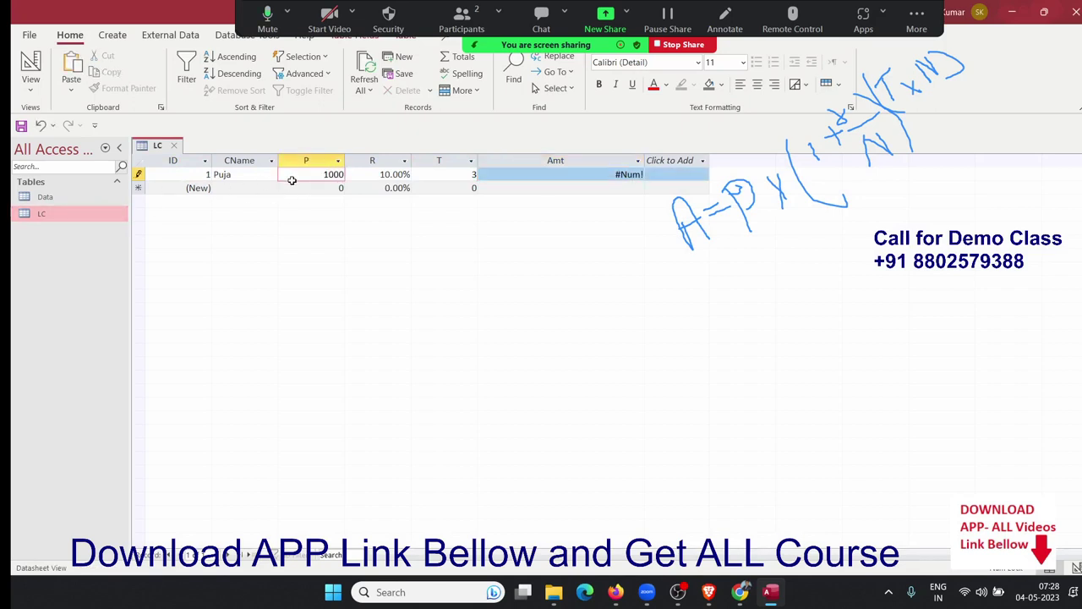
key(Tab)
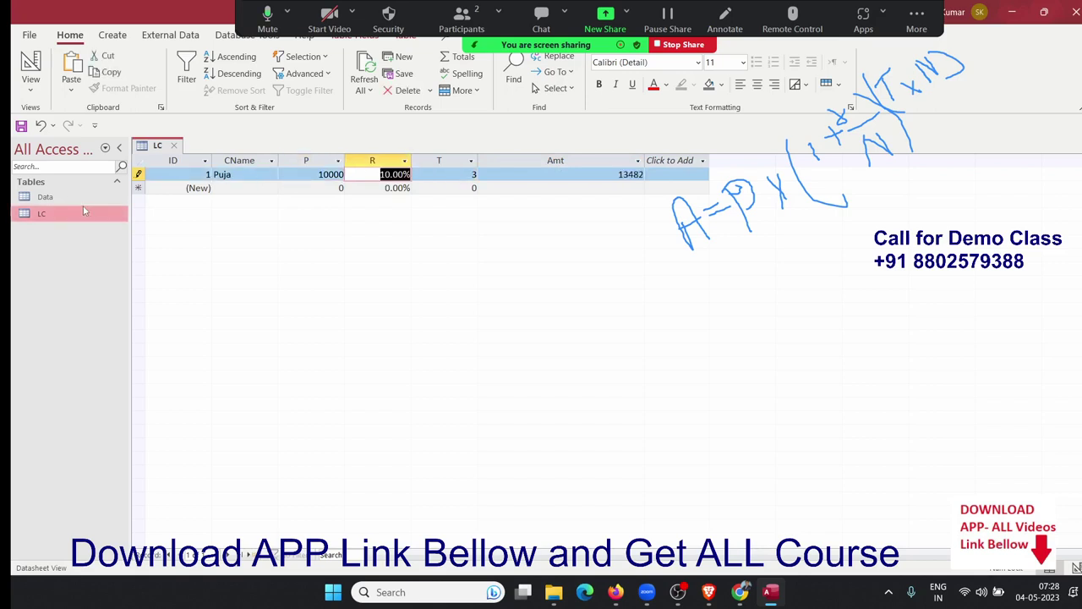
right_click(83, 214)
Step: Set the Amt field's Result Type to Long Integer and save the LC design
click(118, 245)
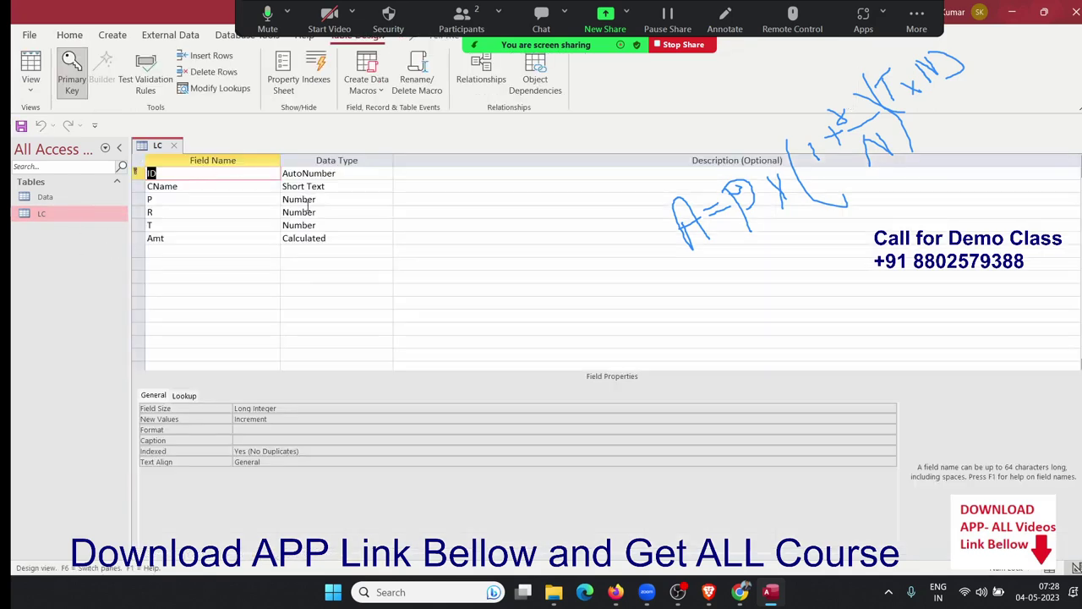
click(315, 238)
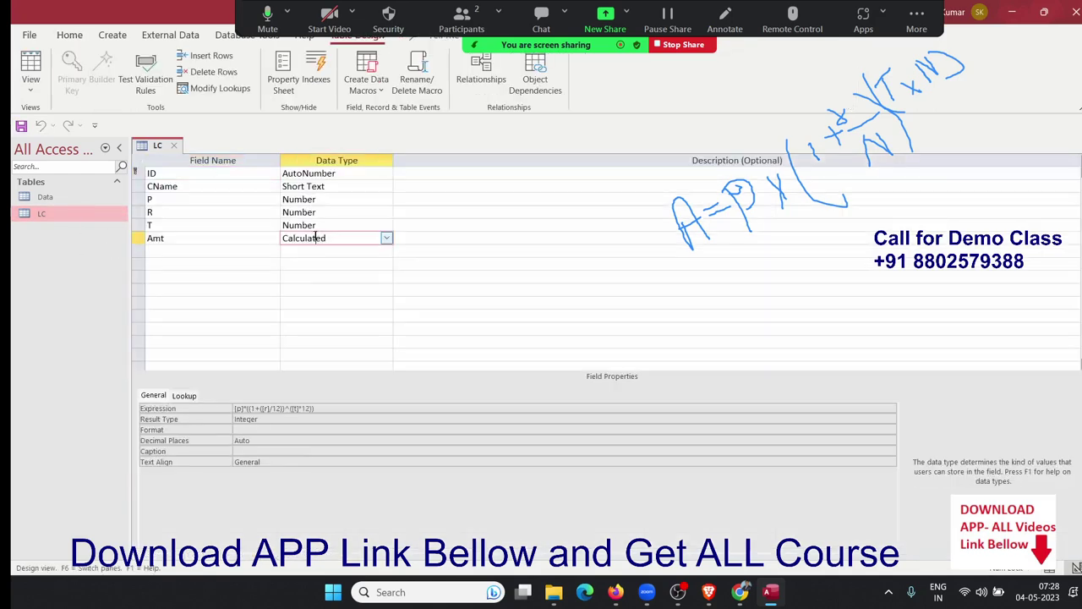
click(248, 419)
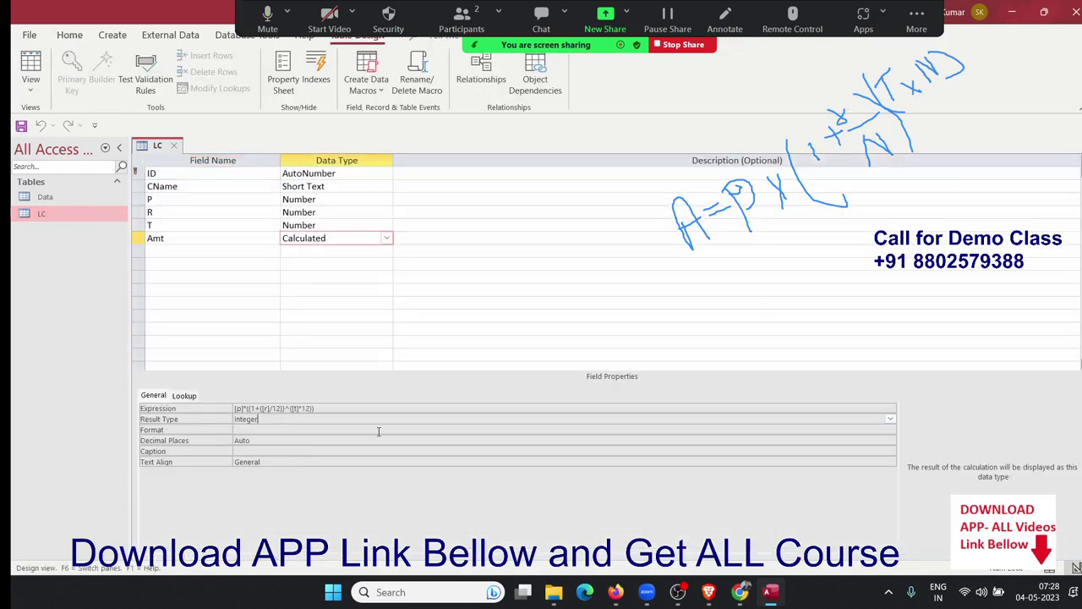
click(890, 419)
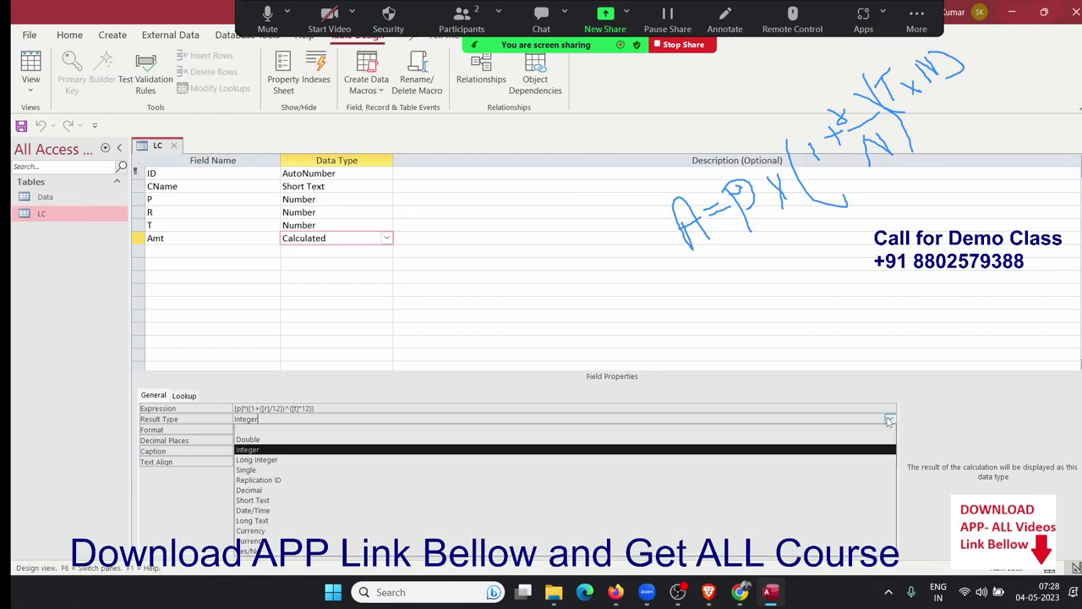
click(866, 463)
click(468, 429)
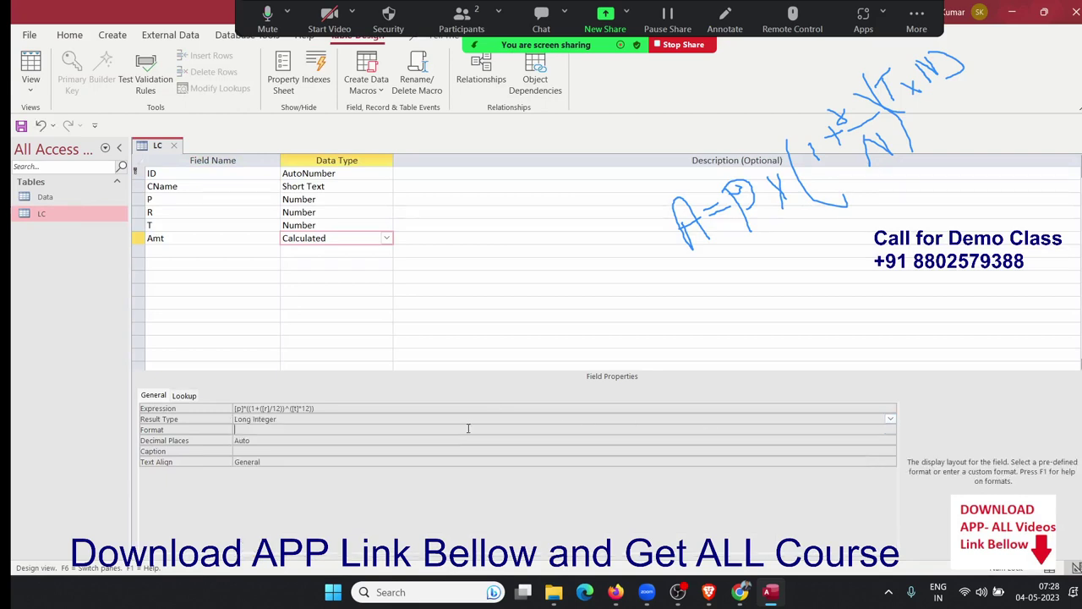
click(173, 146)
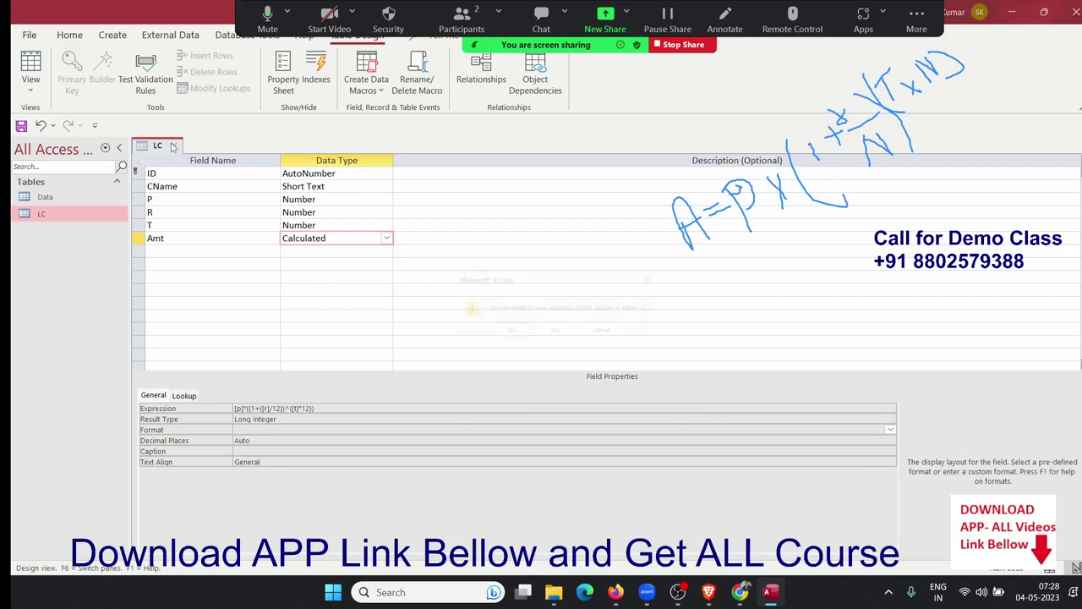
click(513, 331)
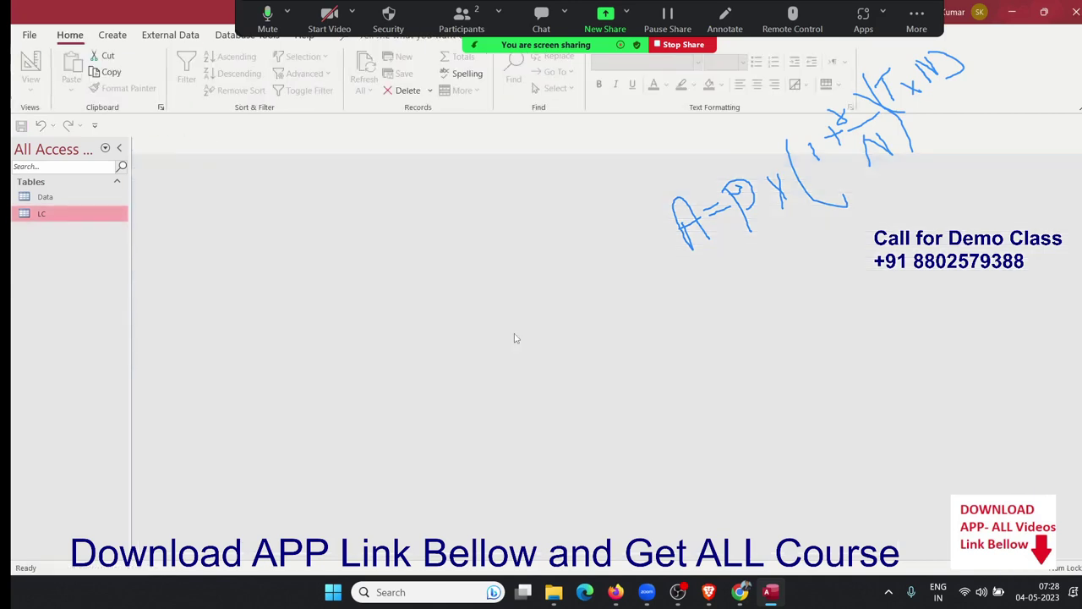
Step: Reopen LC and restore the principal to 50000, so Amt shows 67409
double_click(71, 218)
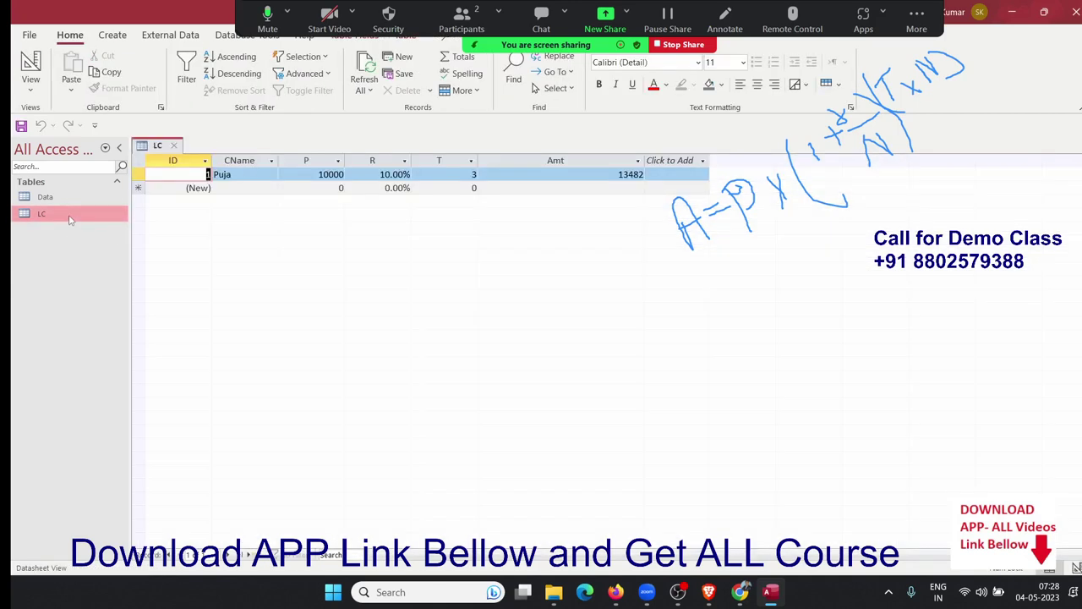
click(316, 173)
key(Delete)
text(5)
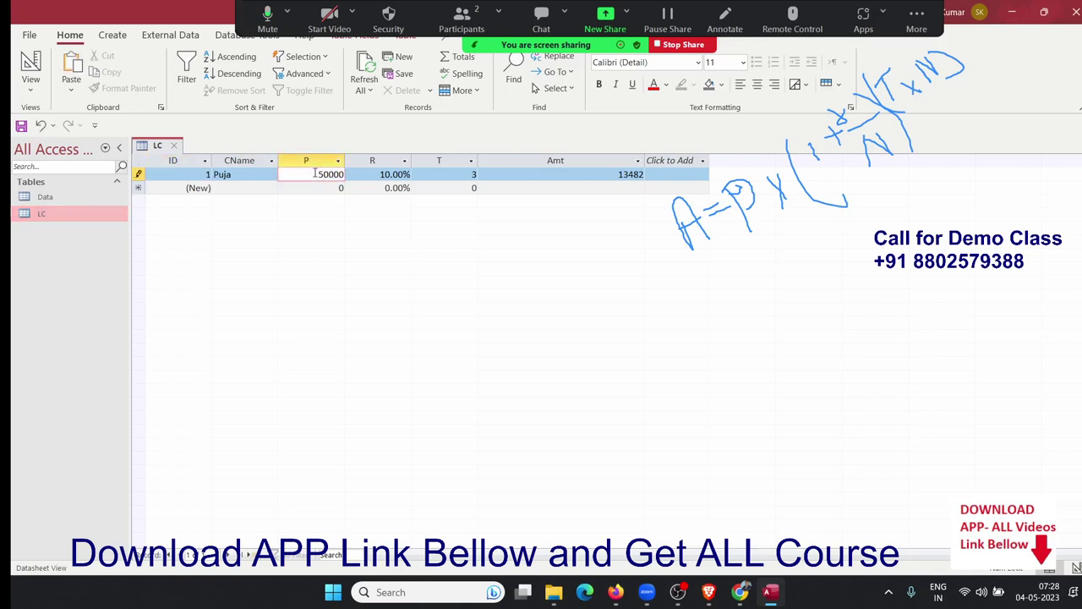
key(Tab)
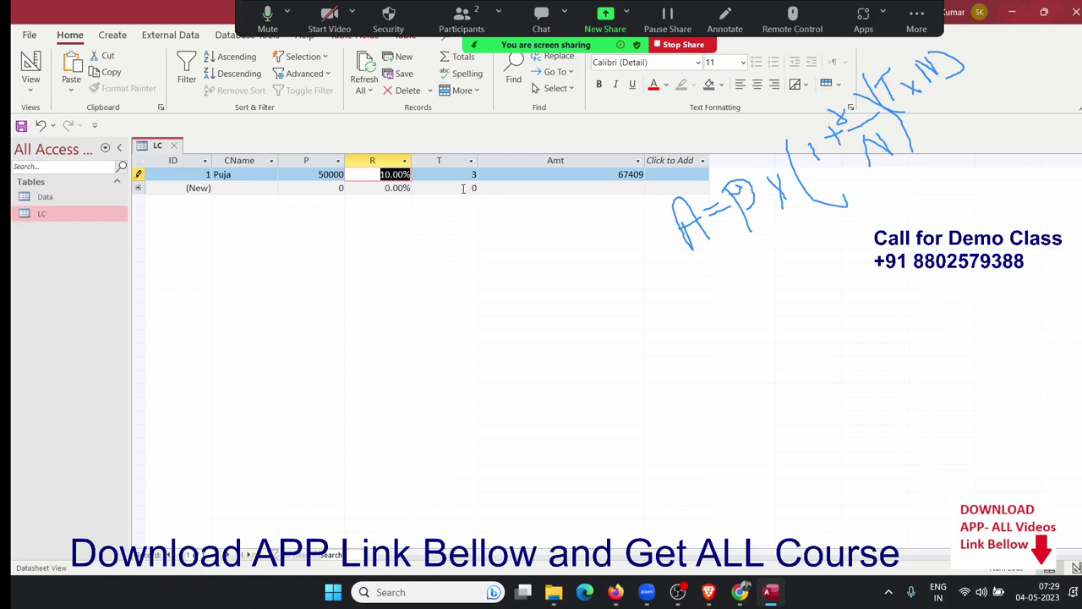
click(922, 32)
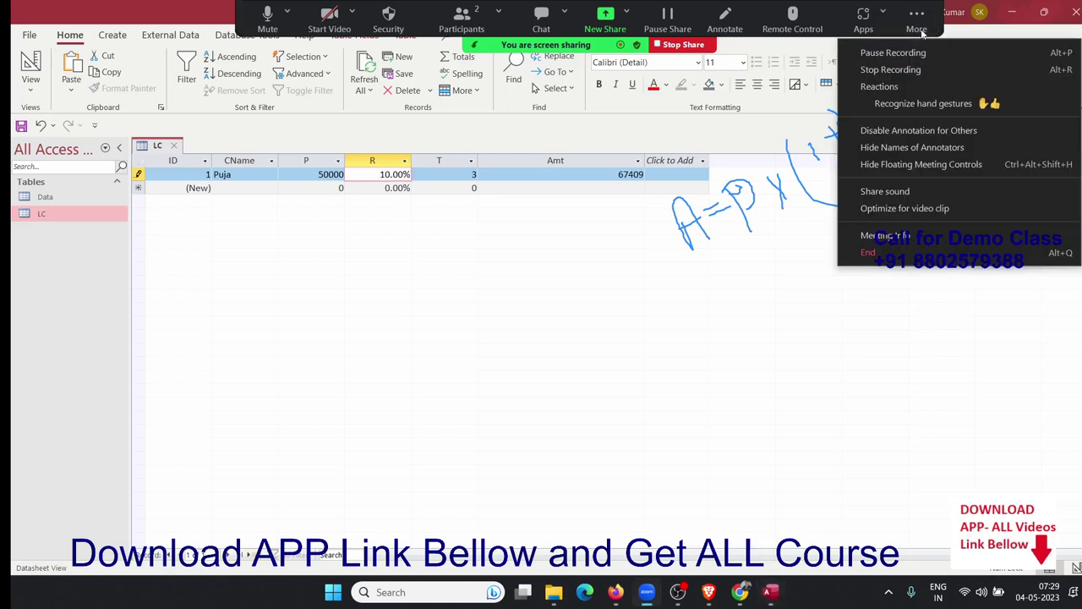
Step: Select the R column in the LC datasheet, then close the LC table
click(930, 79)
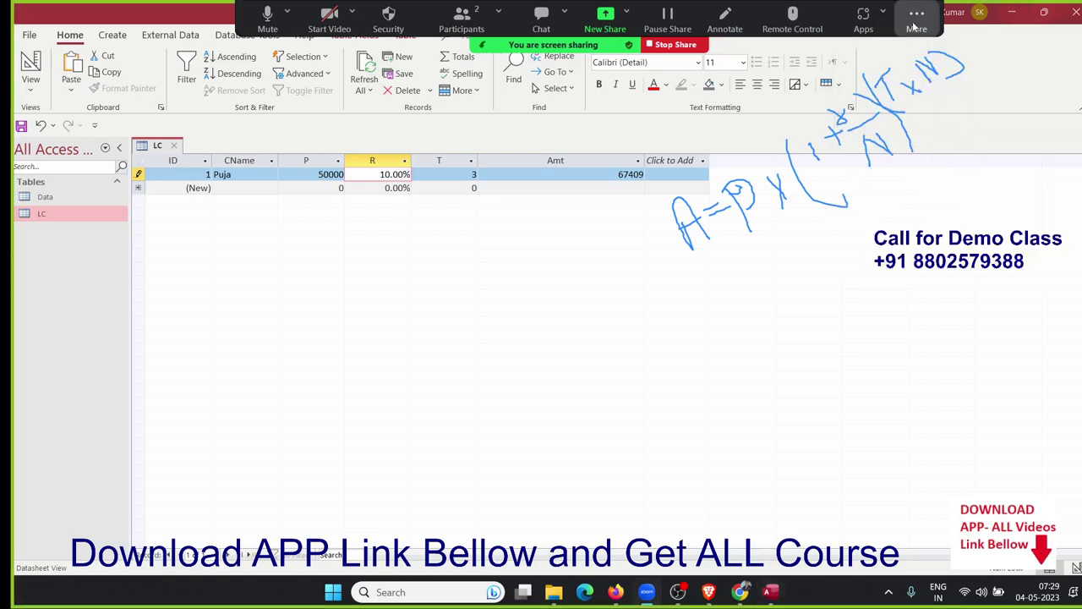
click(913, 27)
click(914, 48)
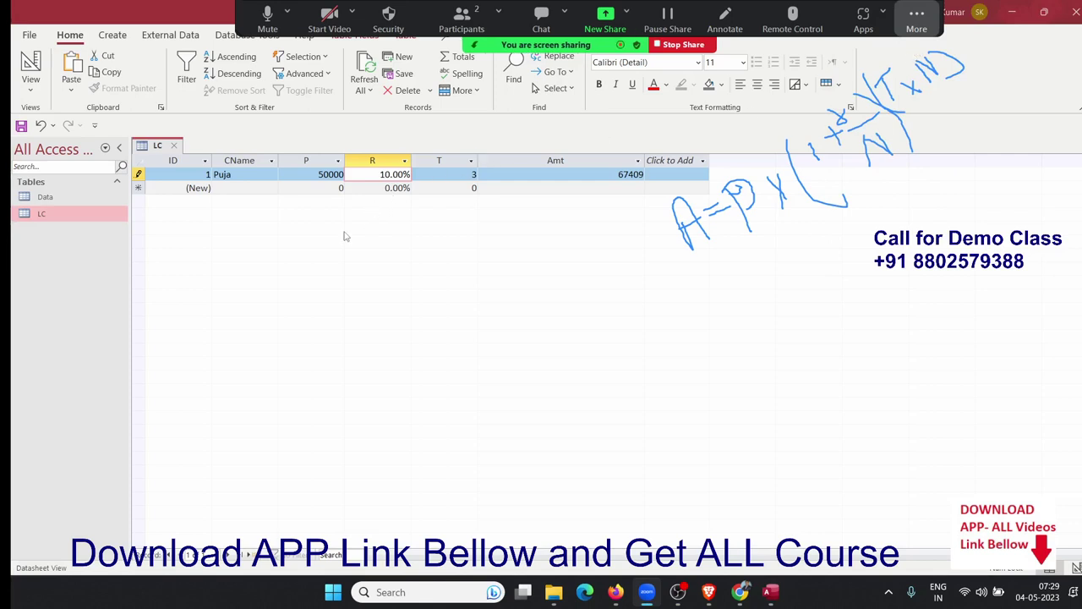
click(374, 253)
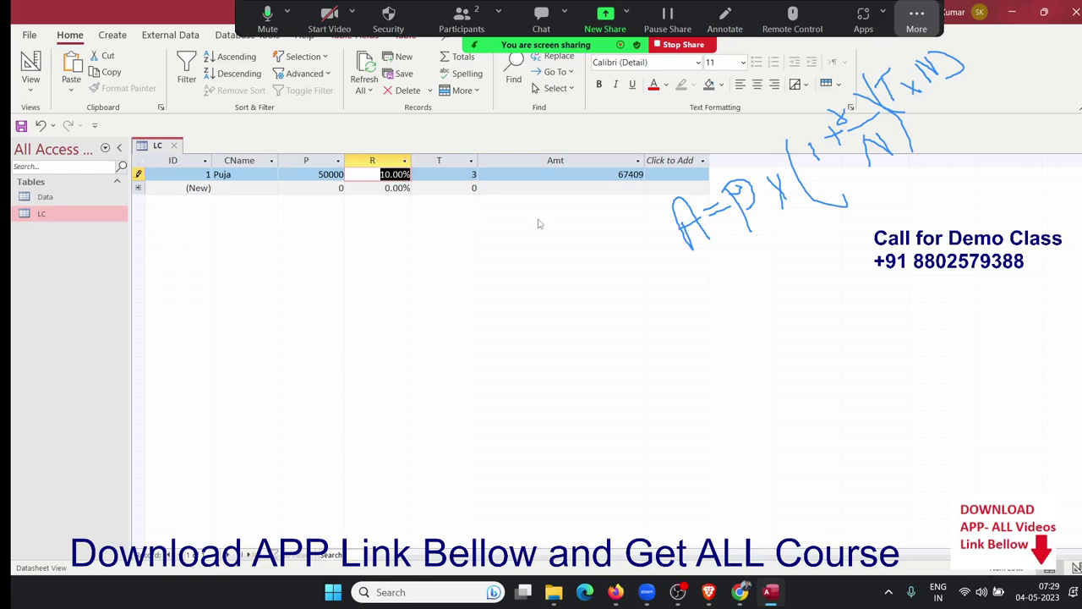
click(395, 162)
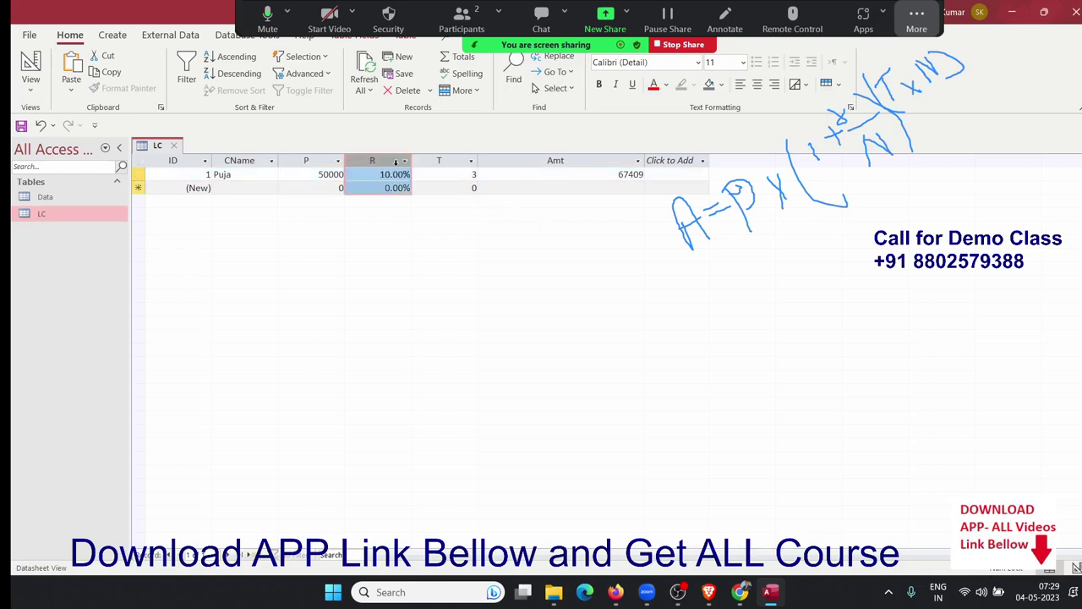
click(178, 147)
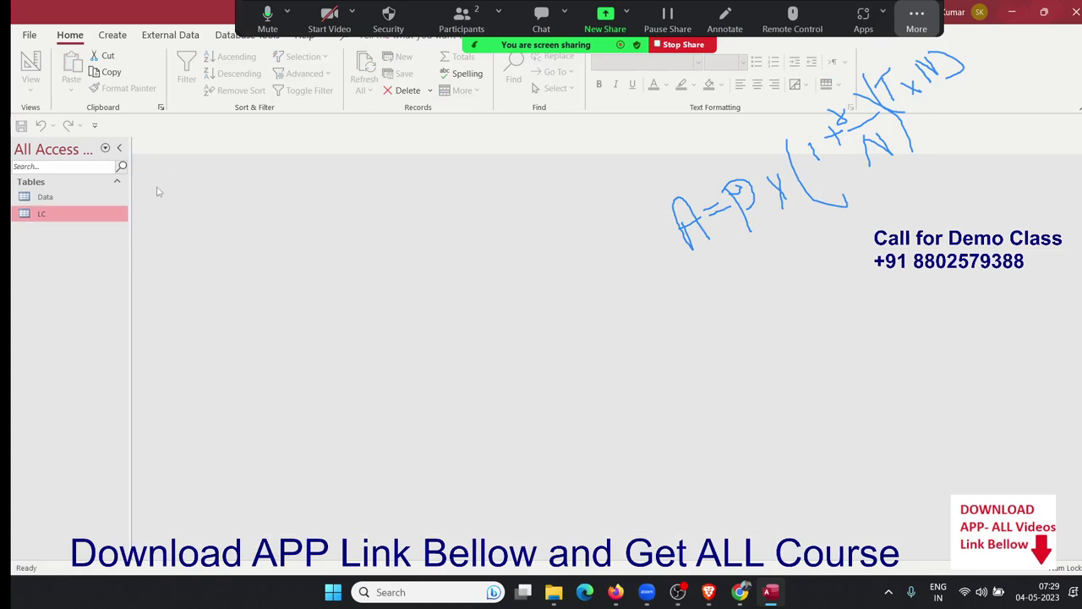
Step: Open the Data table to review its records, then close its datasheet
click(63, 203)
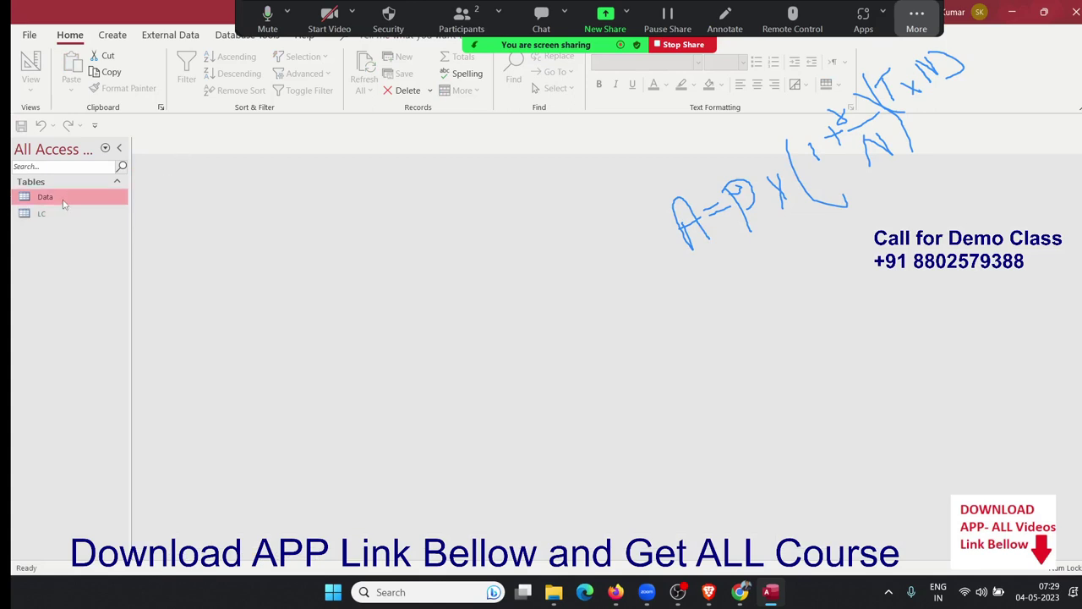
double_click(63, 203)
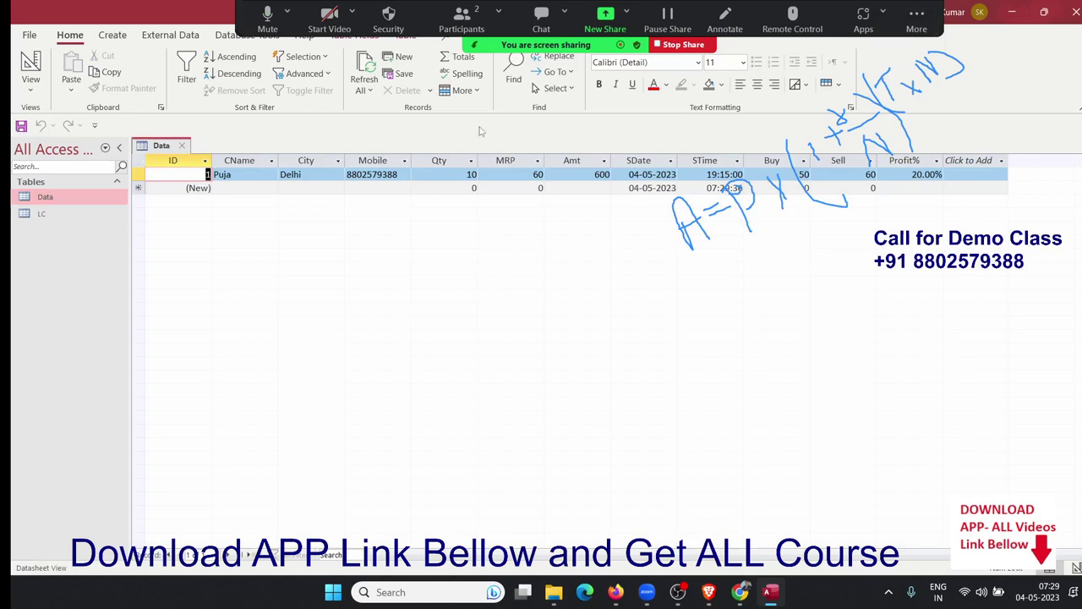
click(67, 216)
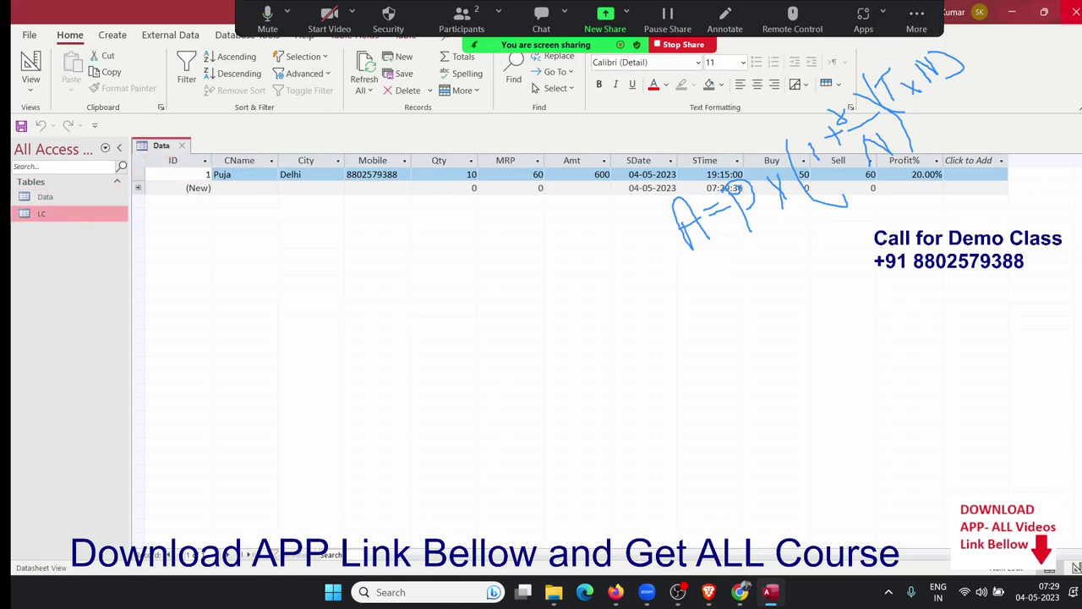
click(916, 17)
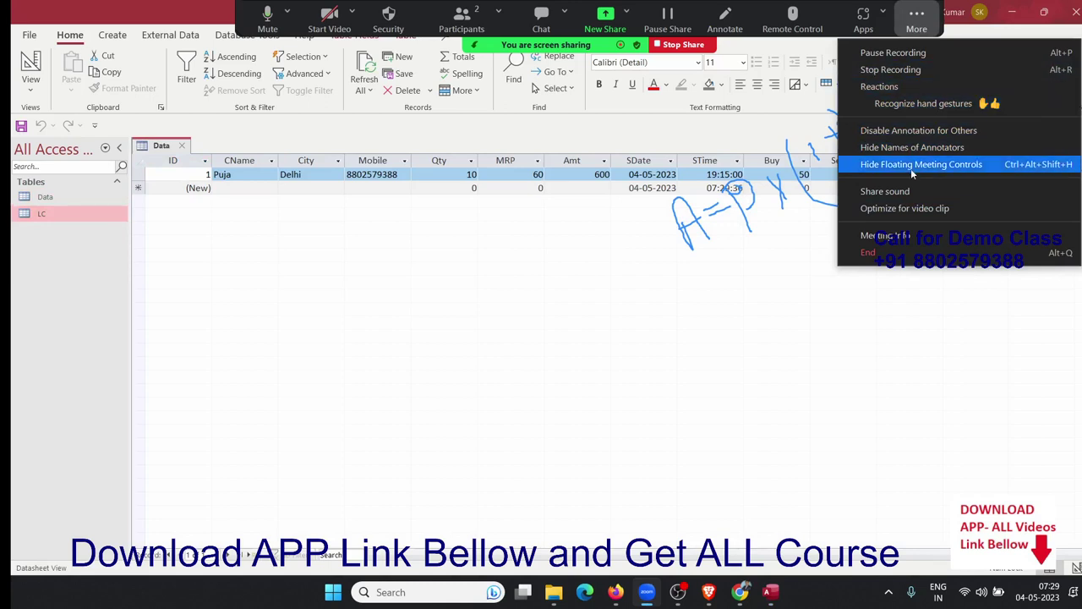
click(738, 31)
click(716, 78)
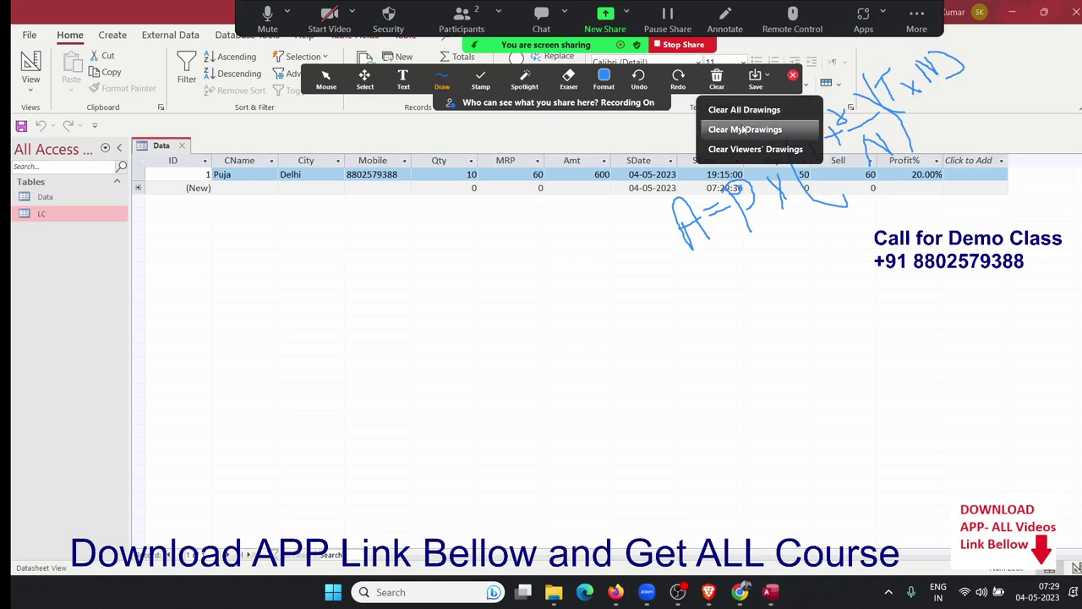
click(749, 130)
click(793, 75)
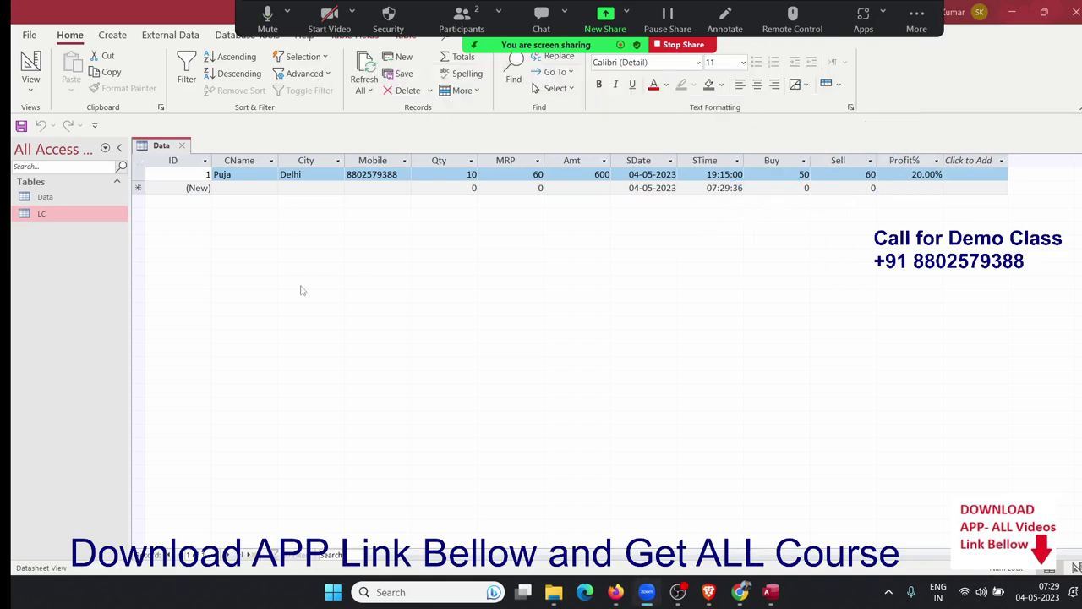
click(187, 147)
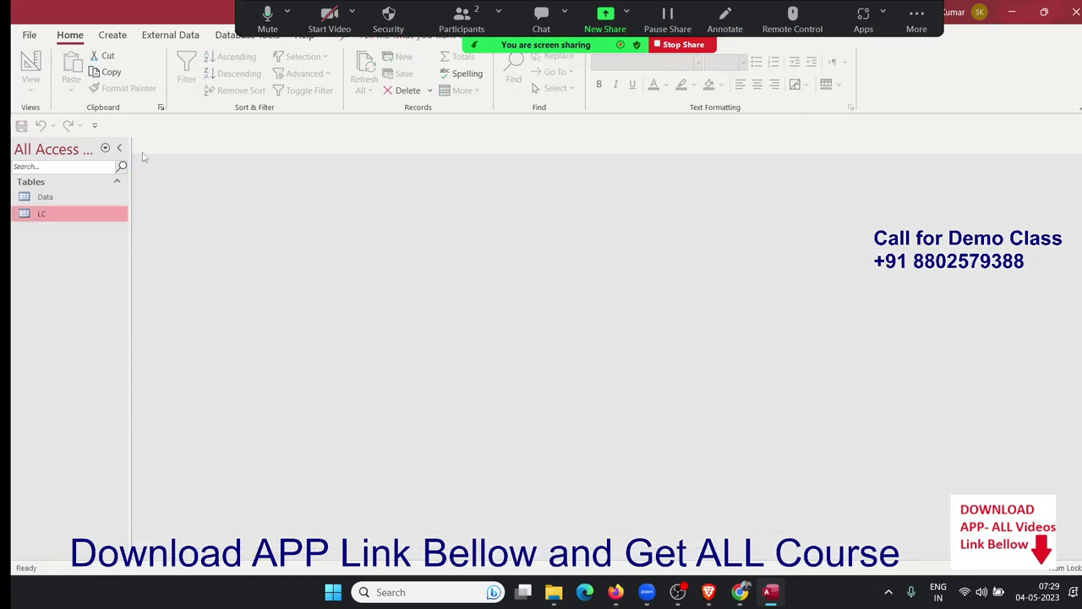
Step: Create a new blank table, Table1, from the Create tab
click(110, 36)
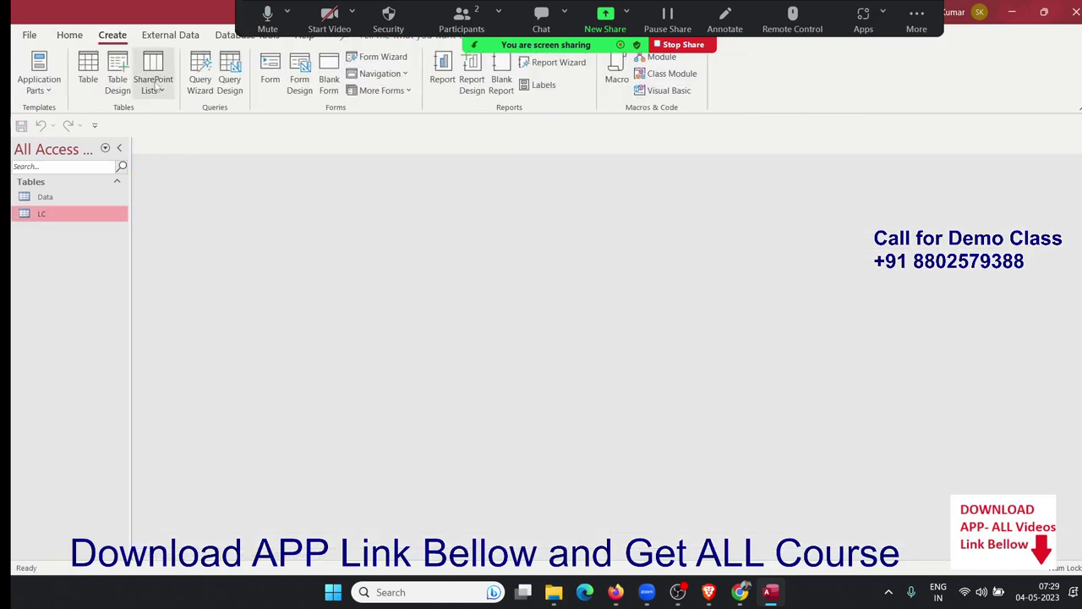
click(89, 76)
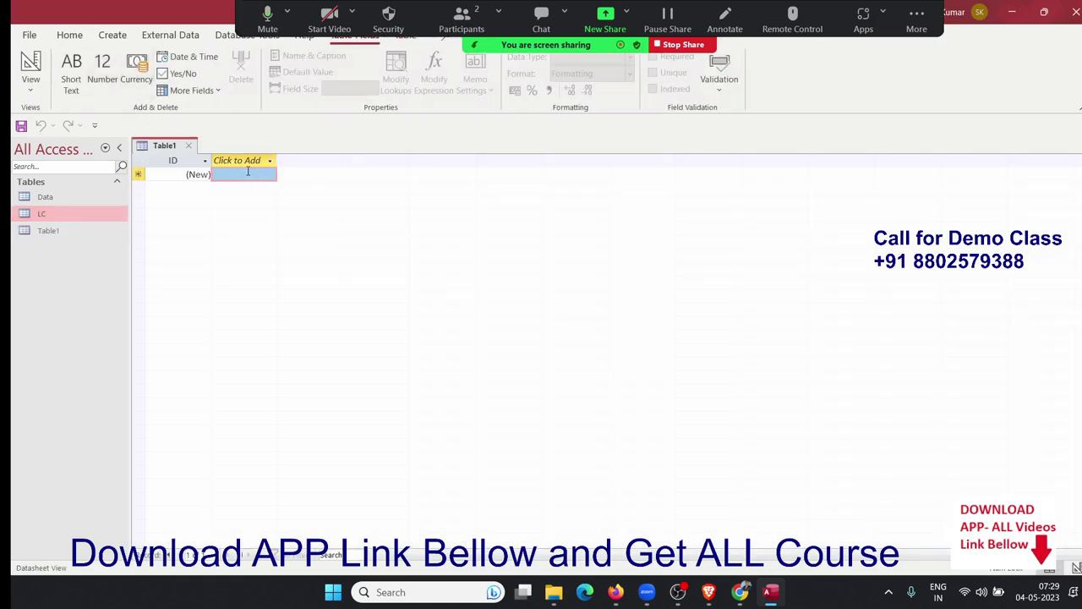
click(243, 174)
Step: Switch Table1 to Design view, naming it Date and dismissing the reserved-word warning
right_click(168, 146)
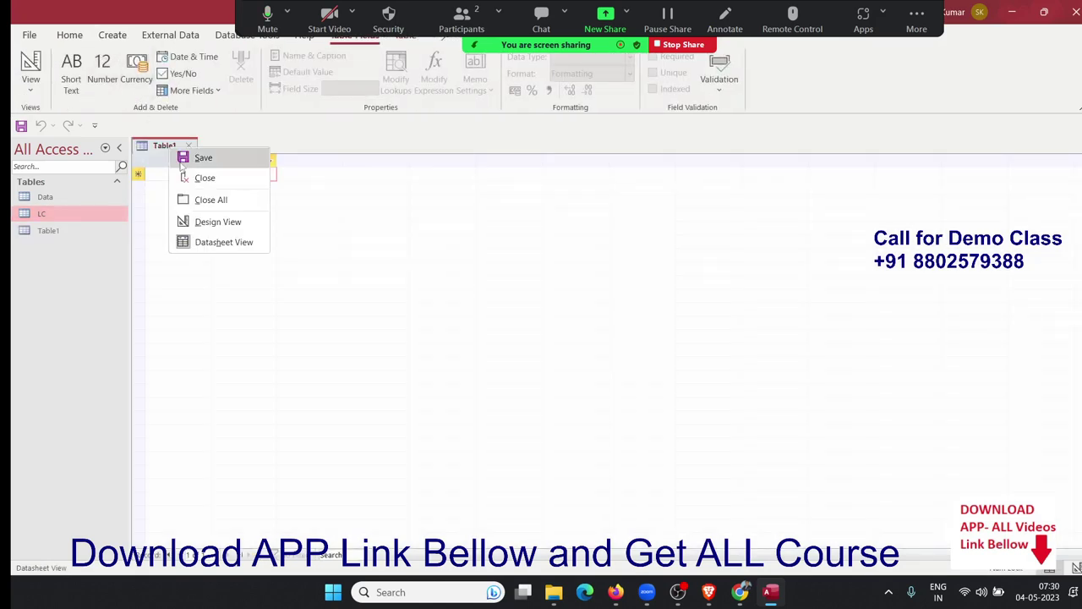
click(217, 221)
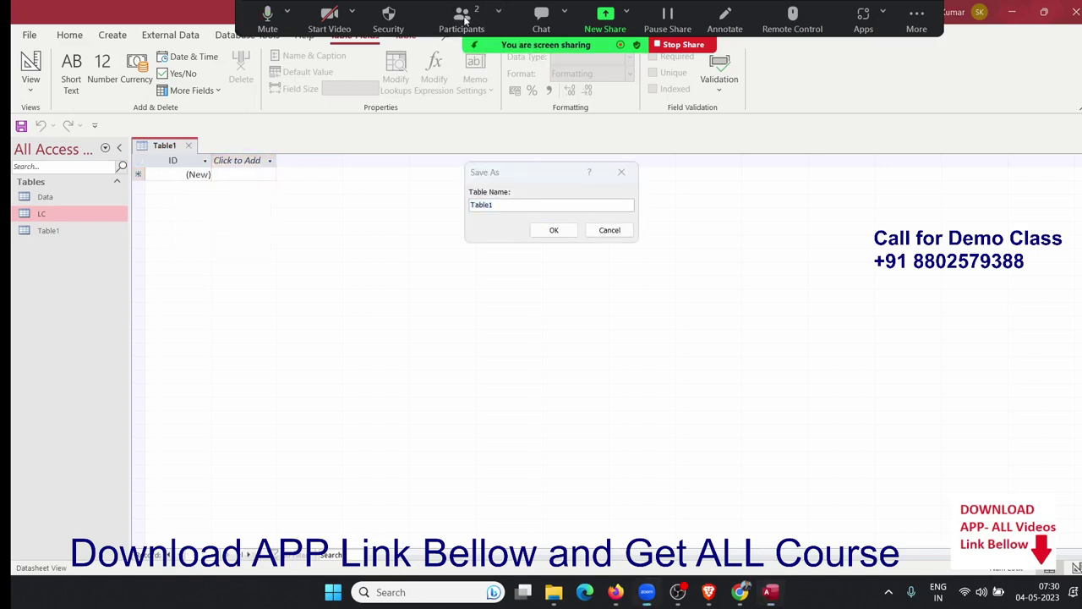
click(495, 8)
mouse_move(644, 224)
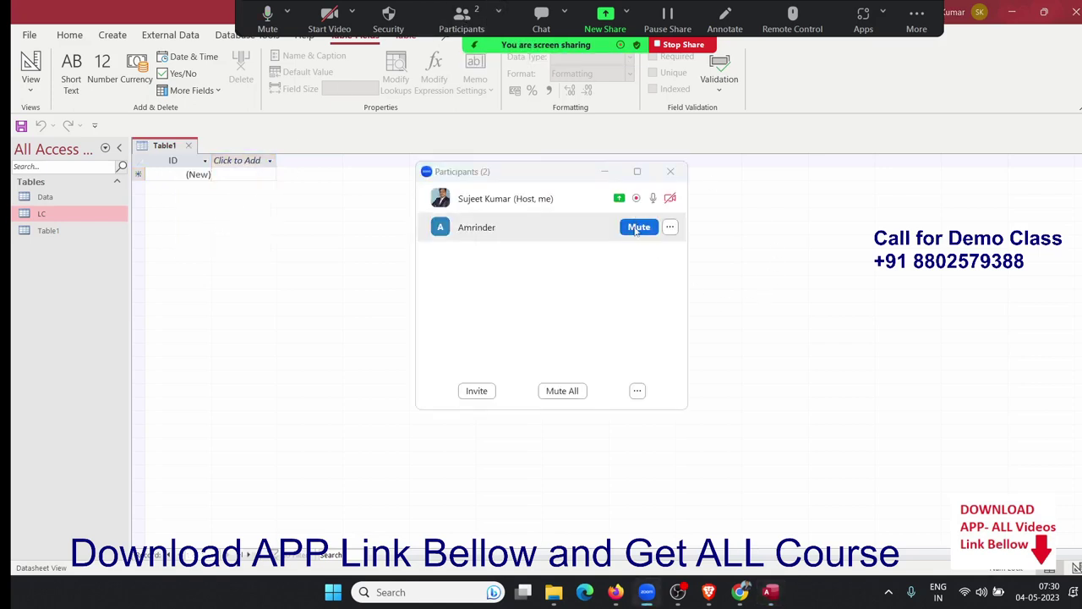
click(670, 170)
click(535, 205)
drag(535, 205, 394, 210)
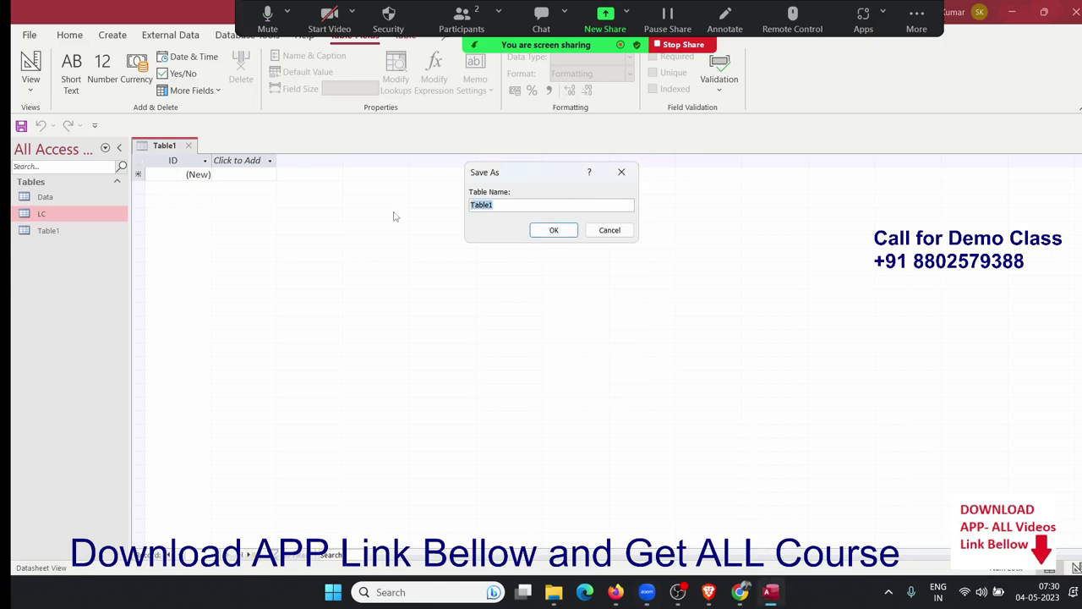
text(Date)
click(550, 230)
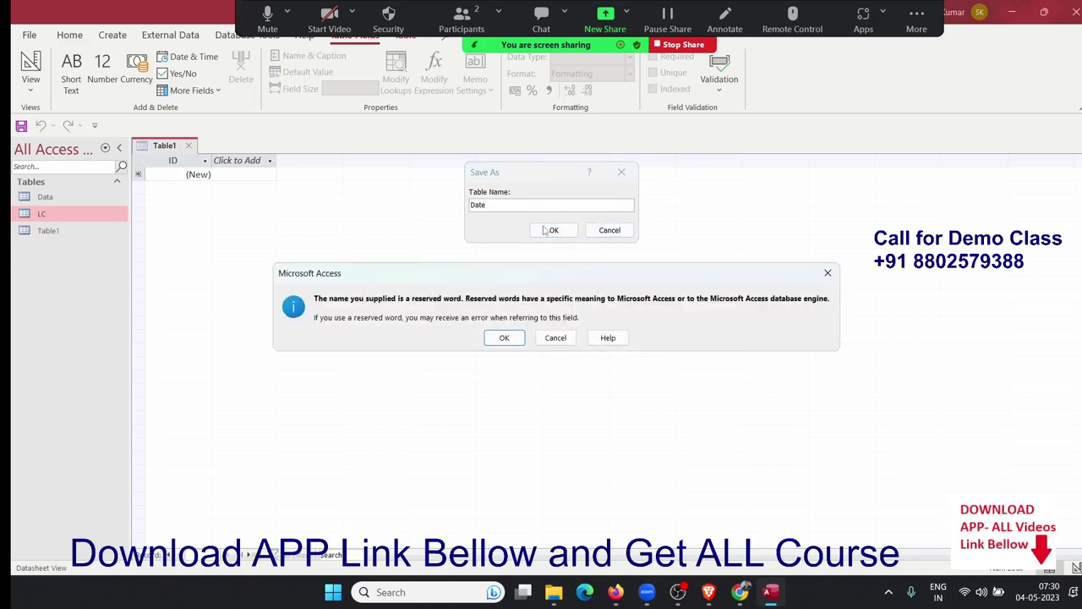
key(Return)
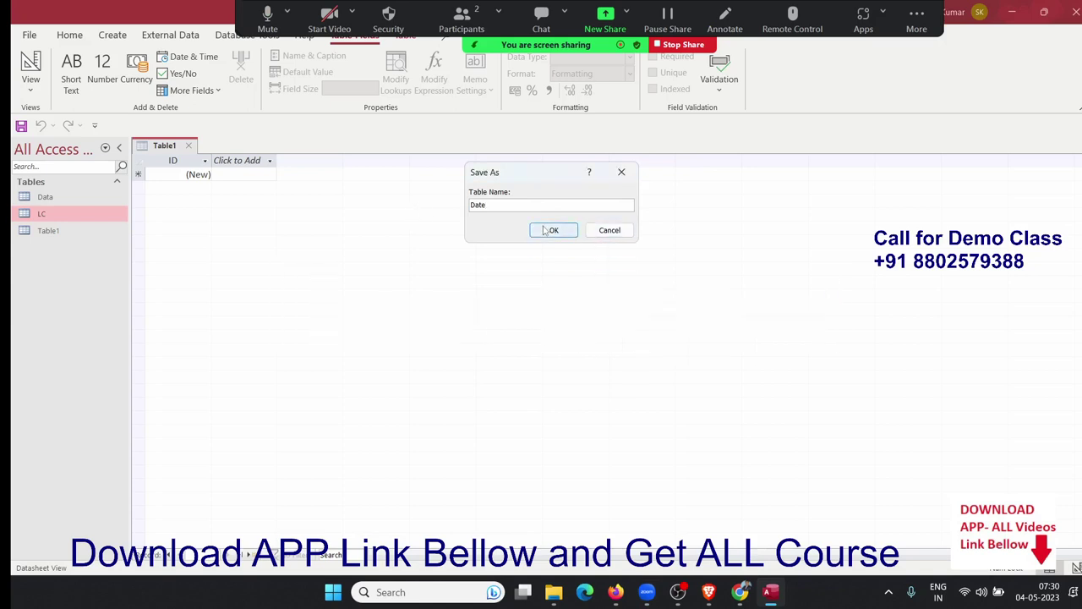
Step: Save the table as Date1 and add a second field CDate of type Date/Time
text(1)
click(548, 229)
click(250, 185)
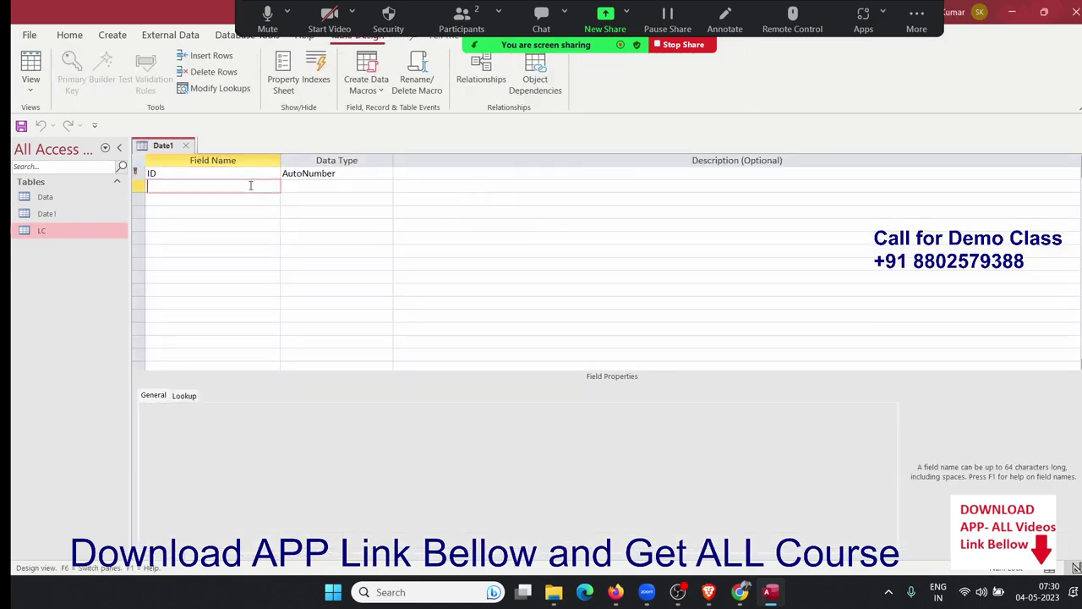
text(C)
text(Date)
key(Tab)
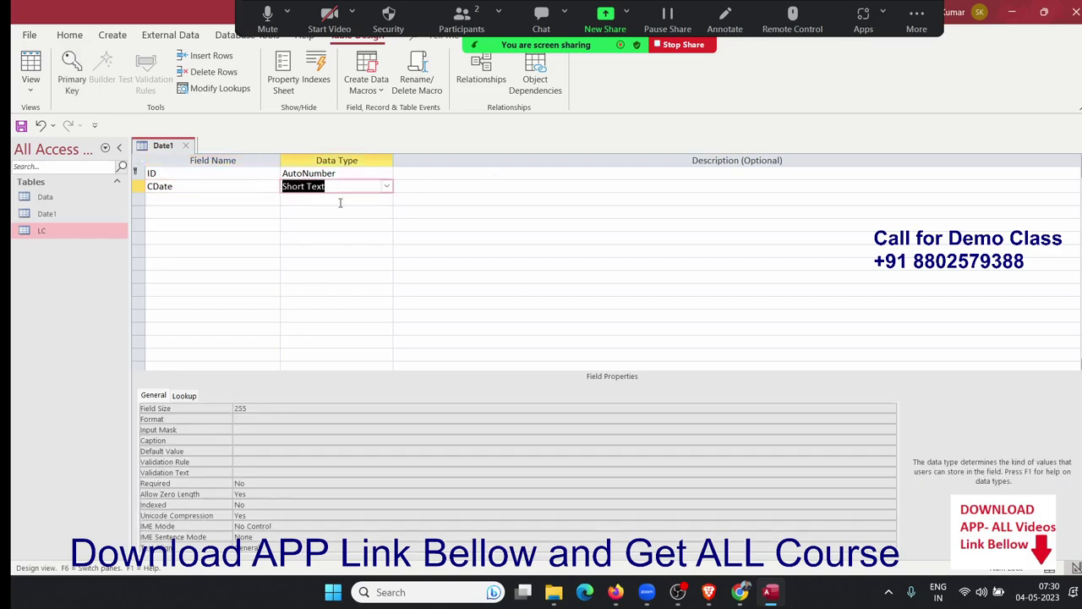
click(386, 188)
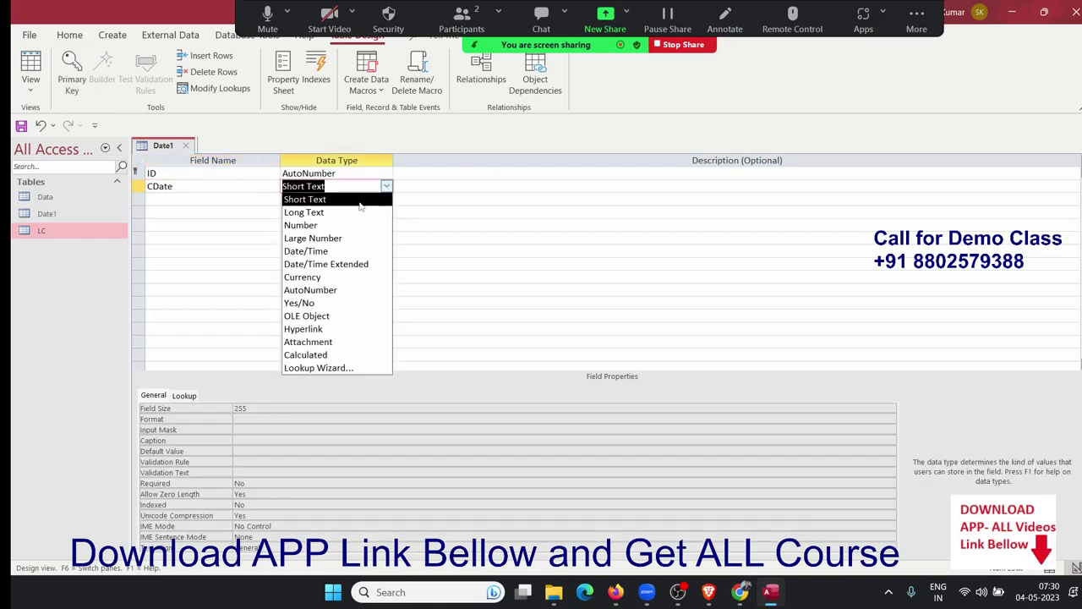
click(335, 254)
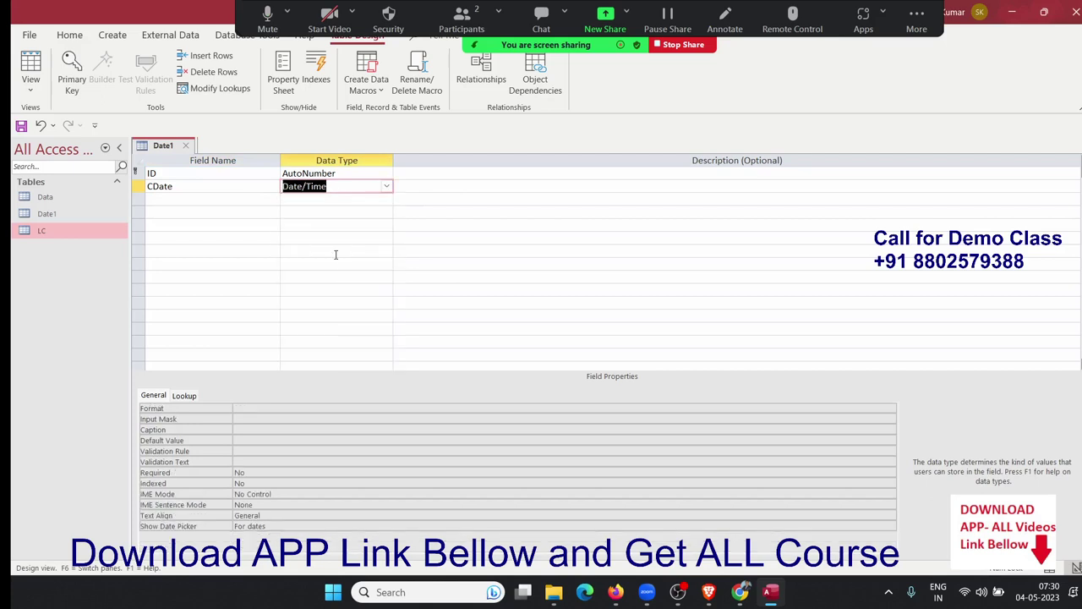
click(205, 200)
Step: Name the third field DYear after Year triggers the reserved-word warning
text(D)
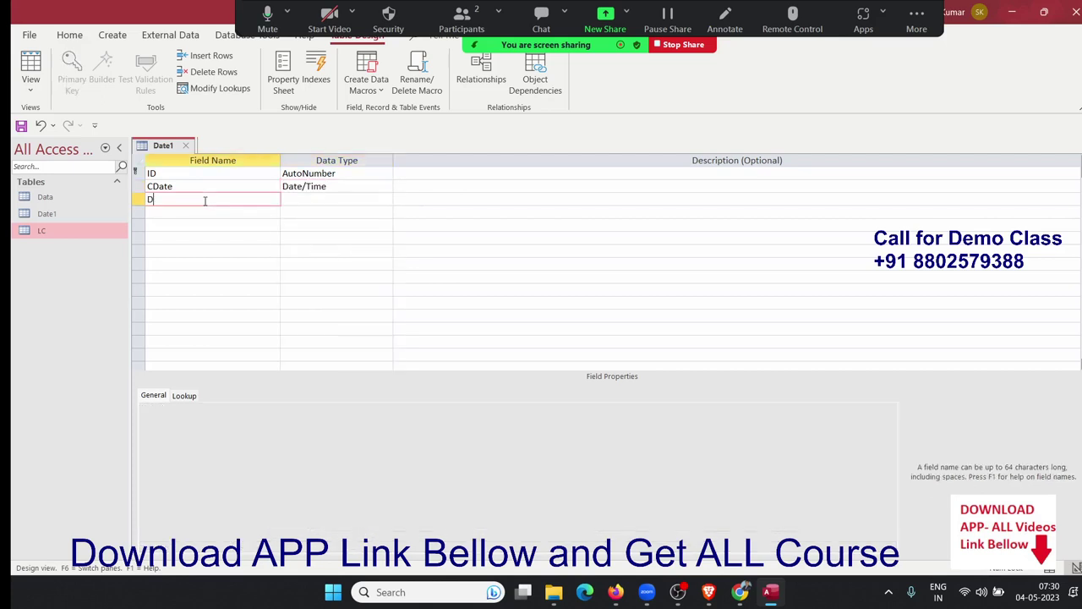
text(ay)
key(BackSpace)
key(BackSpace)
text(Yea)
key(Tab)
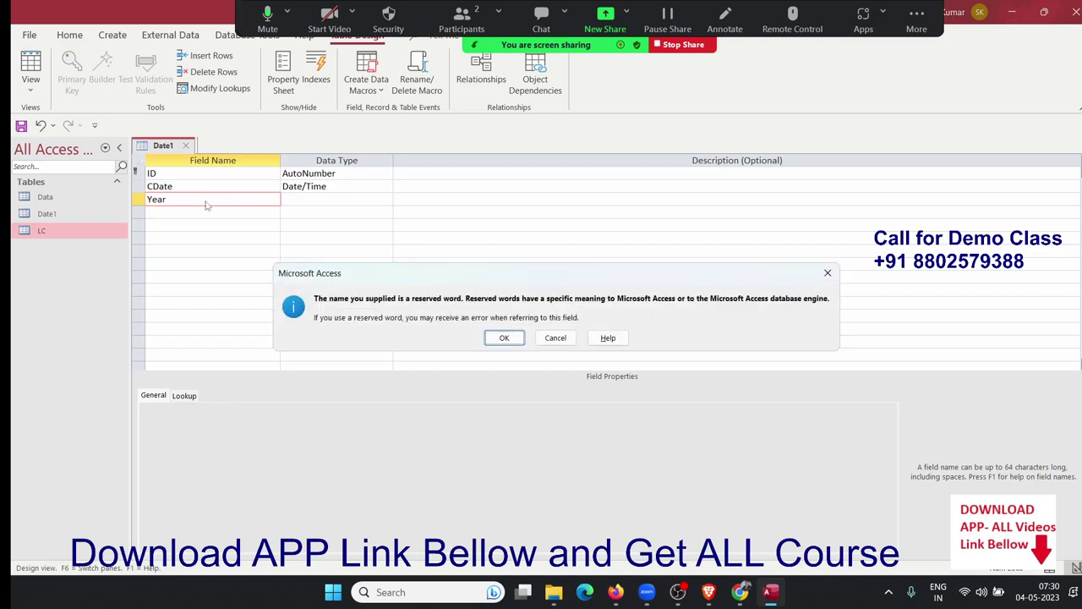
key(Return)
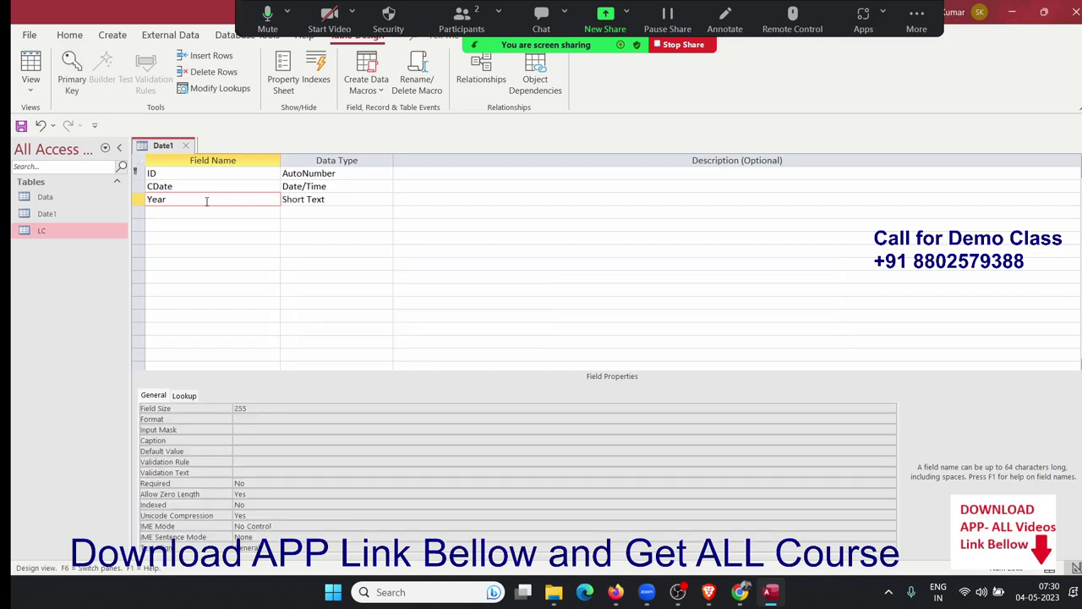
text(D)
key(Tab)
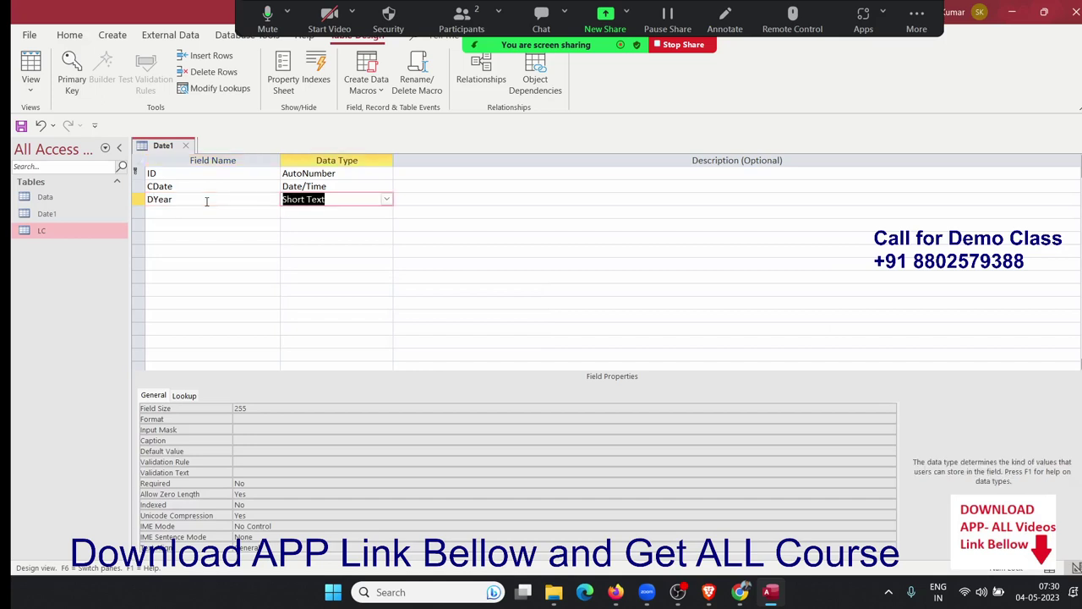
Step: Make DYear a Calculated field and look up the Year function among Date/Time functions
click(387, 200)
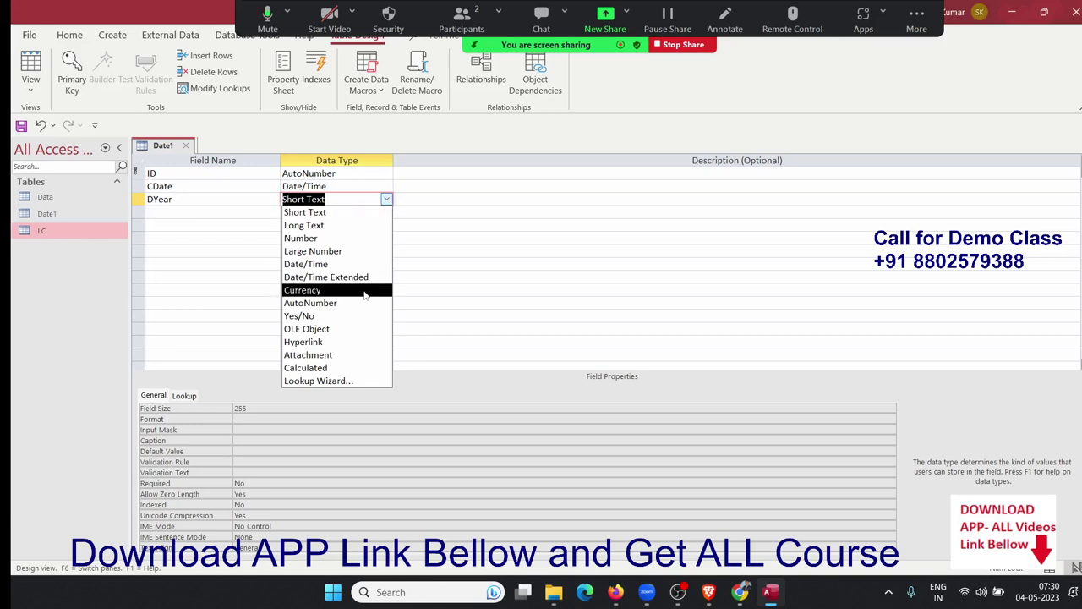
click(356, 368)
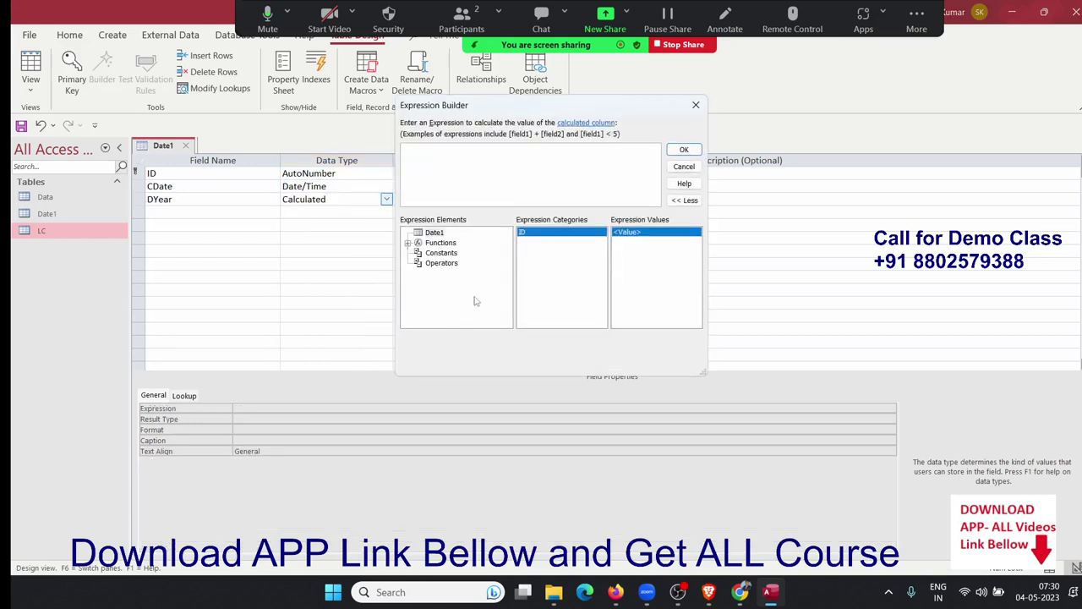
double_click(428, 244)
click(441, 254)
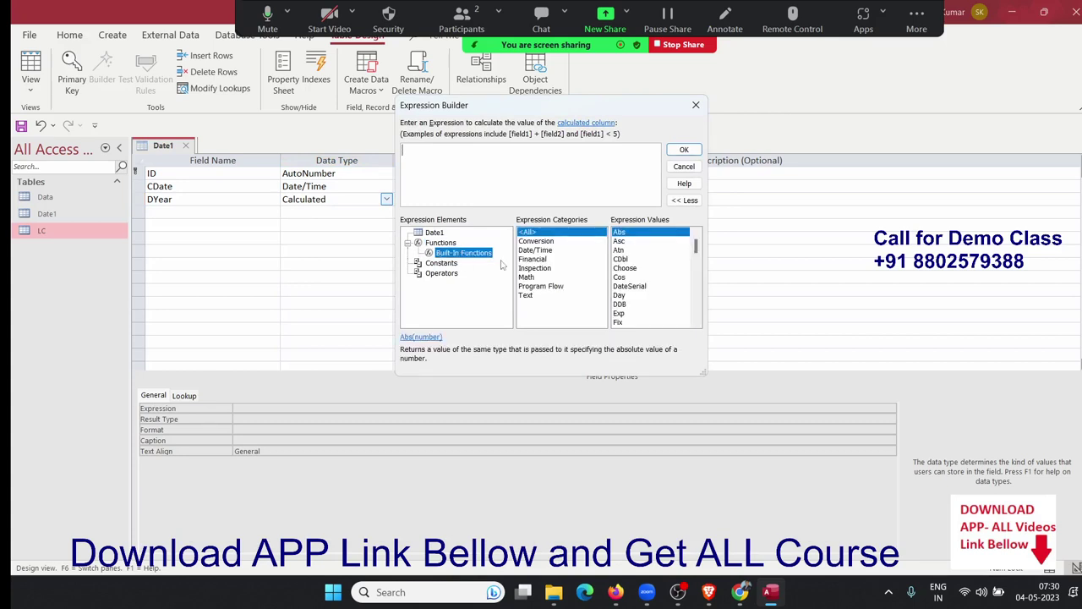
click(547, 250)
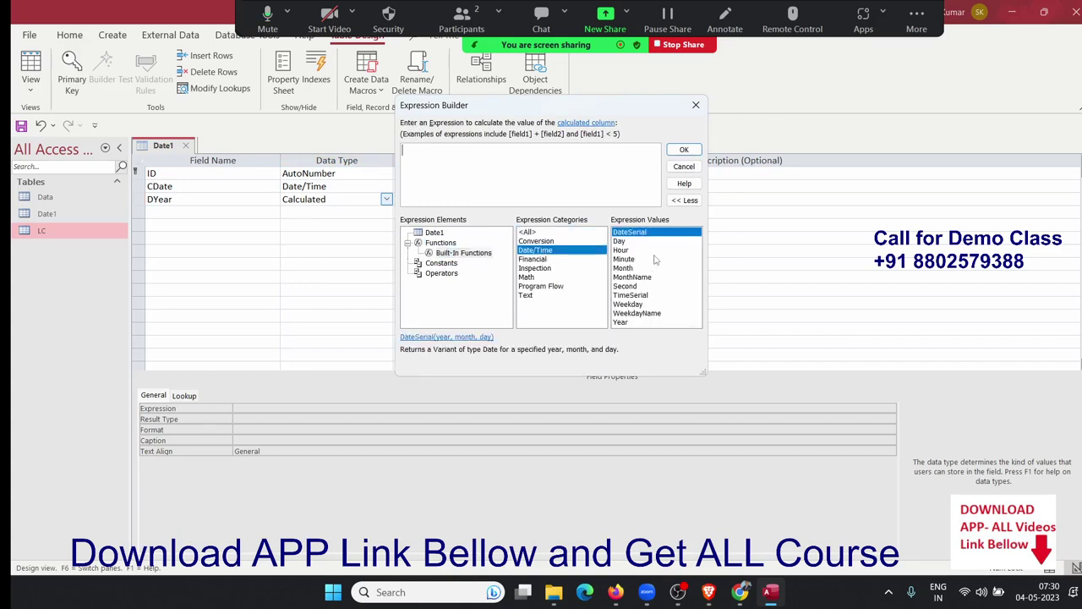
click(637, 325)
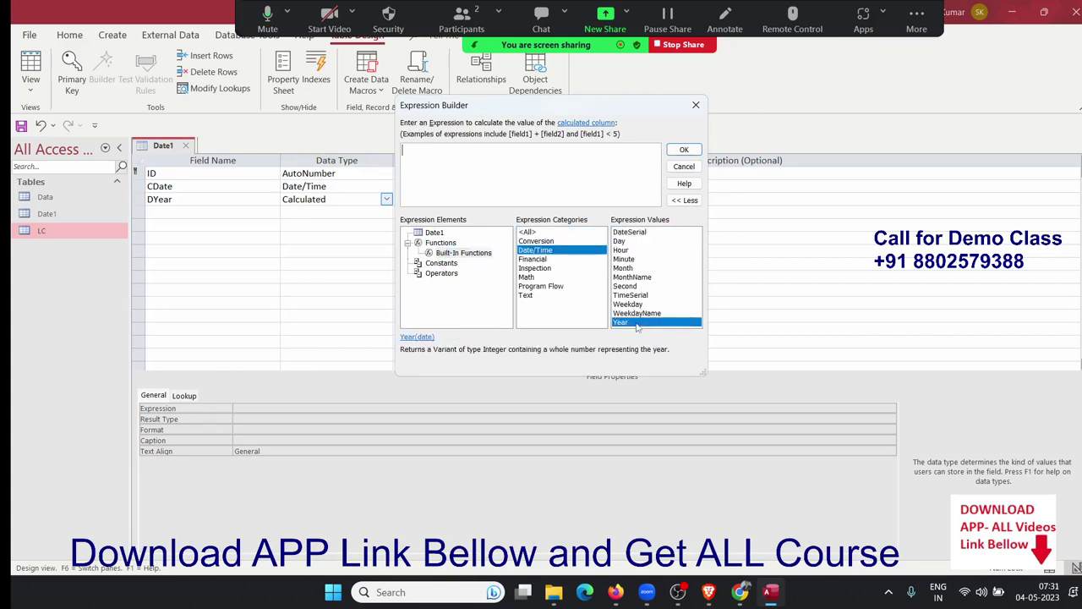
Step: Enter the expression Year([Cdate]) for DYear and confirm it
click(466, 157)
text(y)
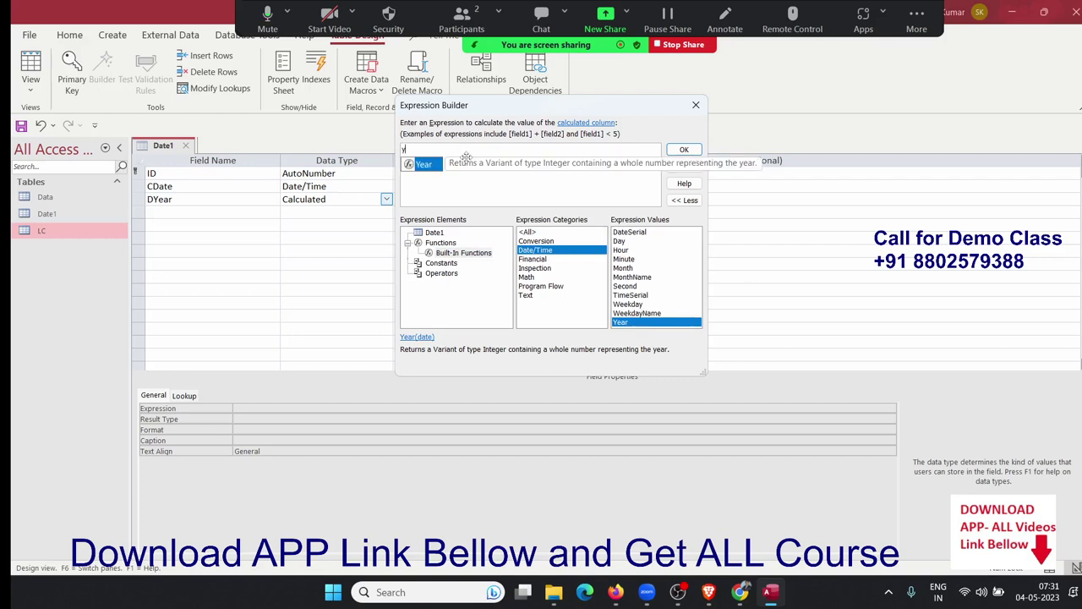
text(r()
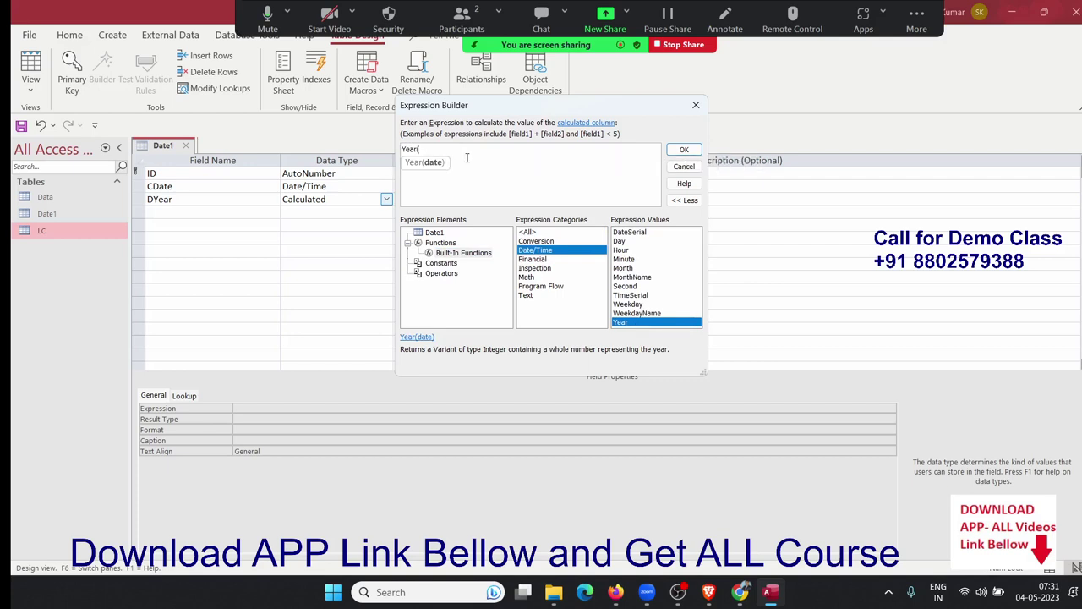
text(cd)
key(BackSpace)
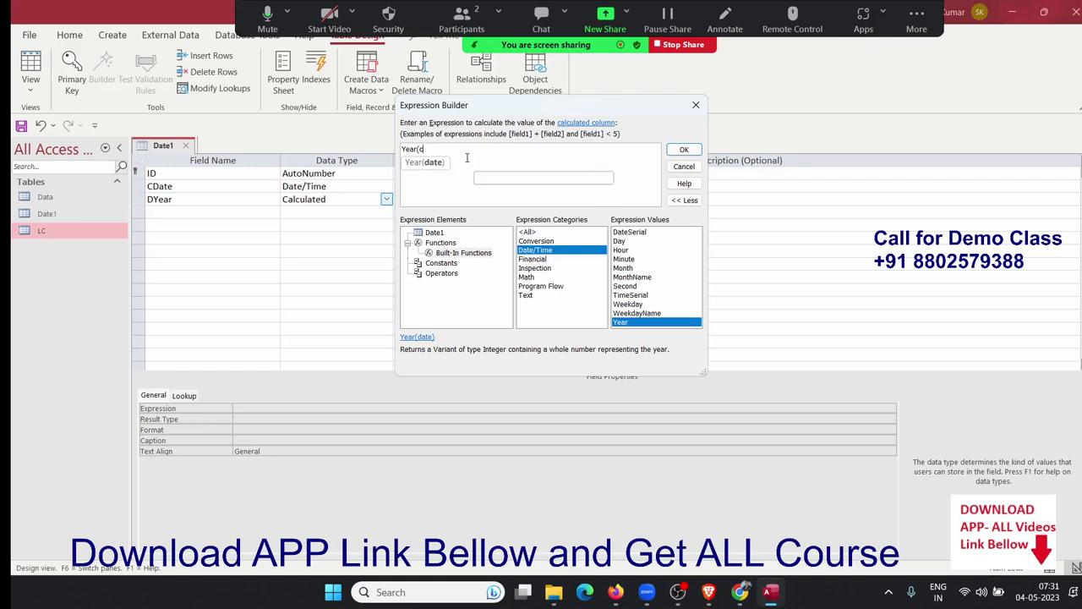
key(BackSpace)
text([Cdate)
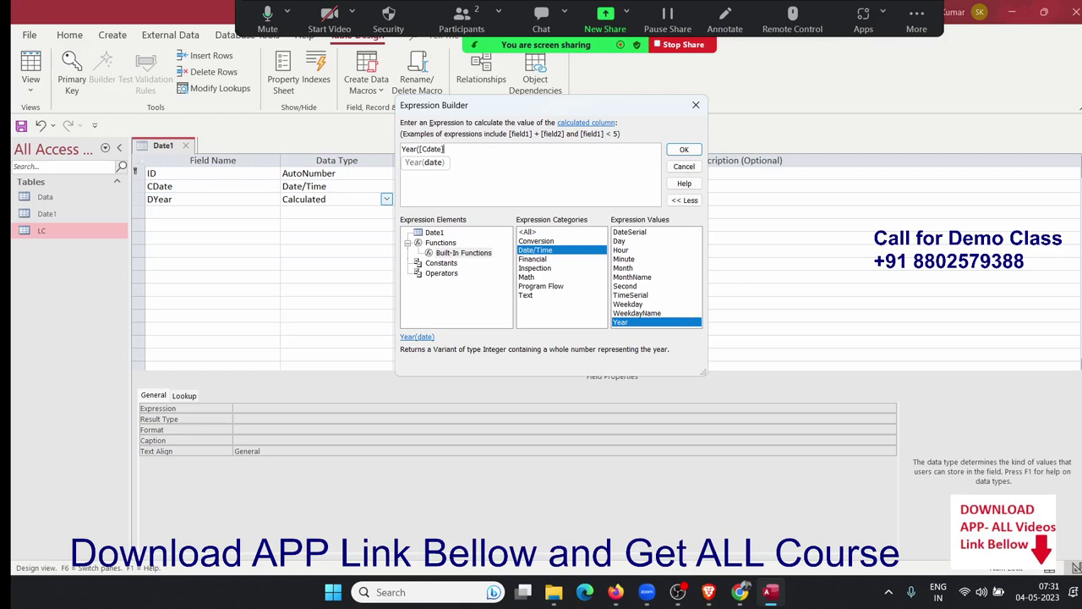
text())
click(685, 151)
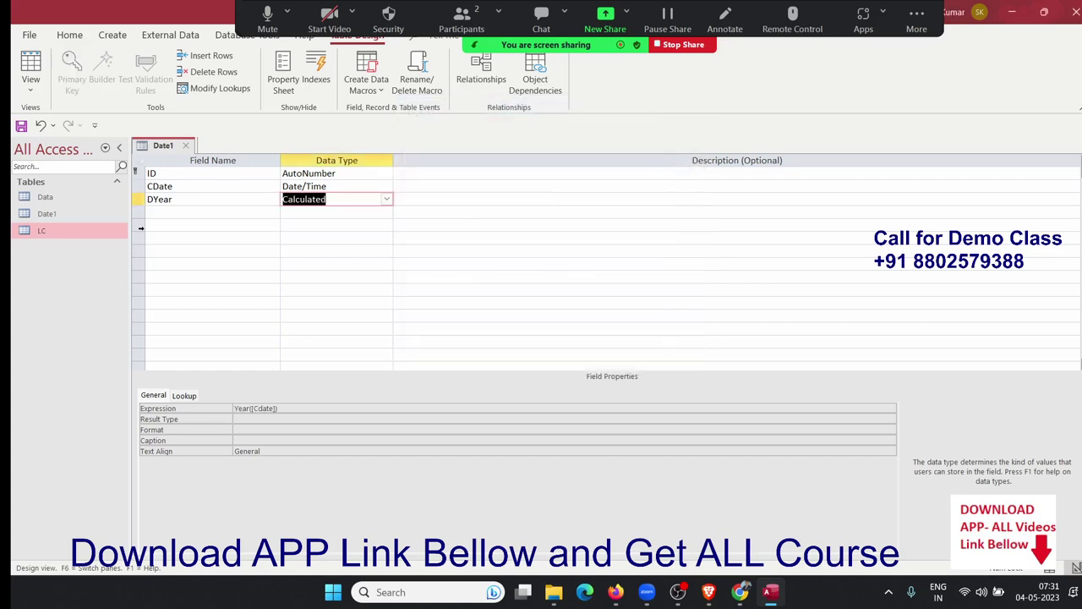
Step: Add a DMonth field below DYear with the Calculated data type
click(155, 208)
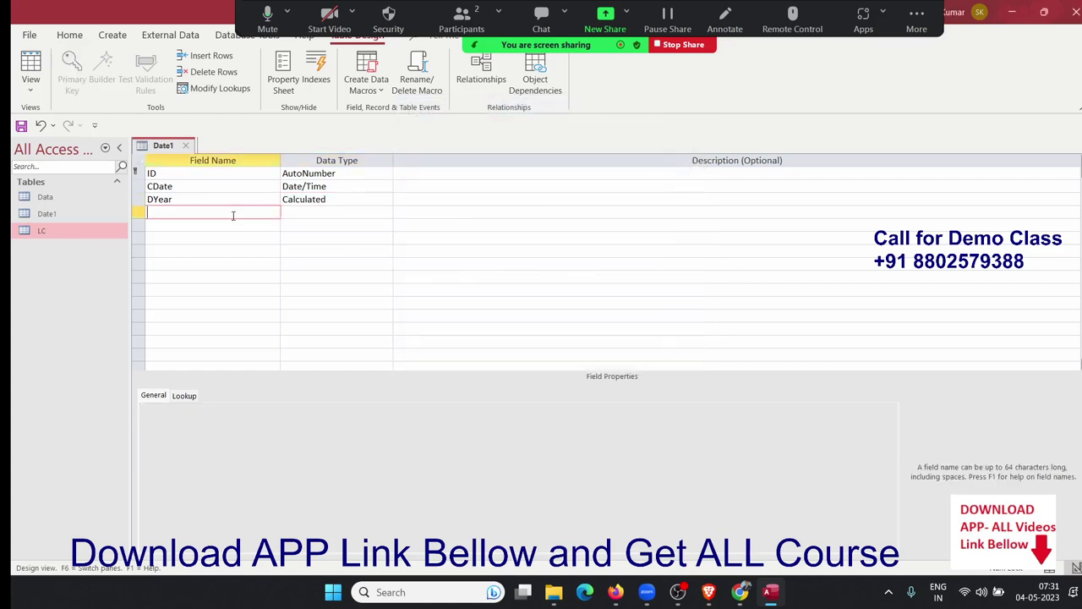
text(M)
key(BackSpace)
text(DMo)
text(nth)
key(Tab)
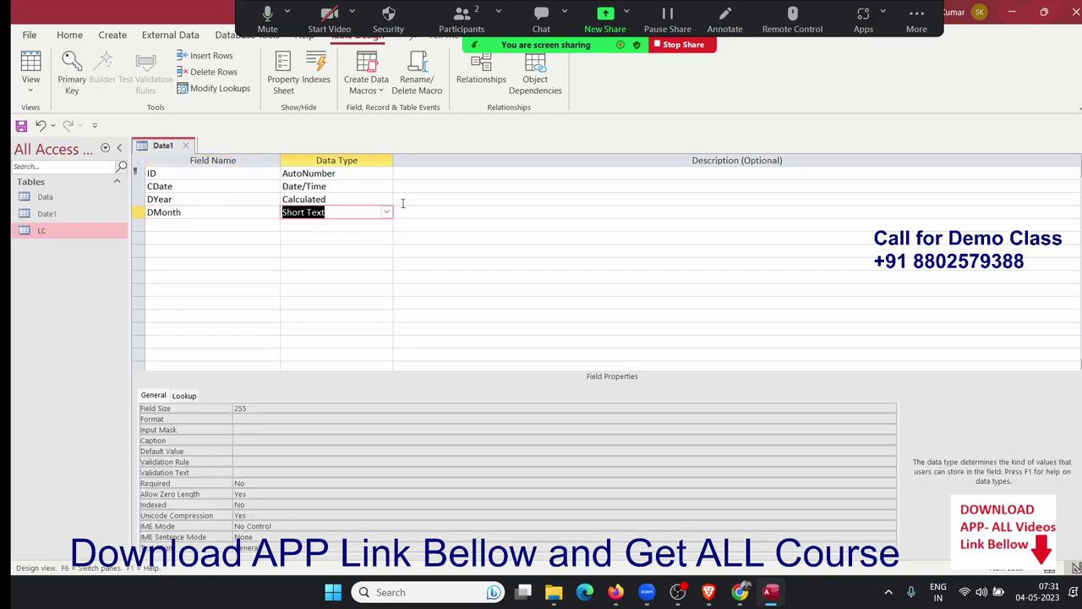
click(387, 212)
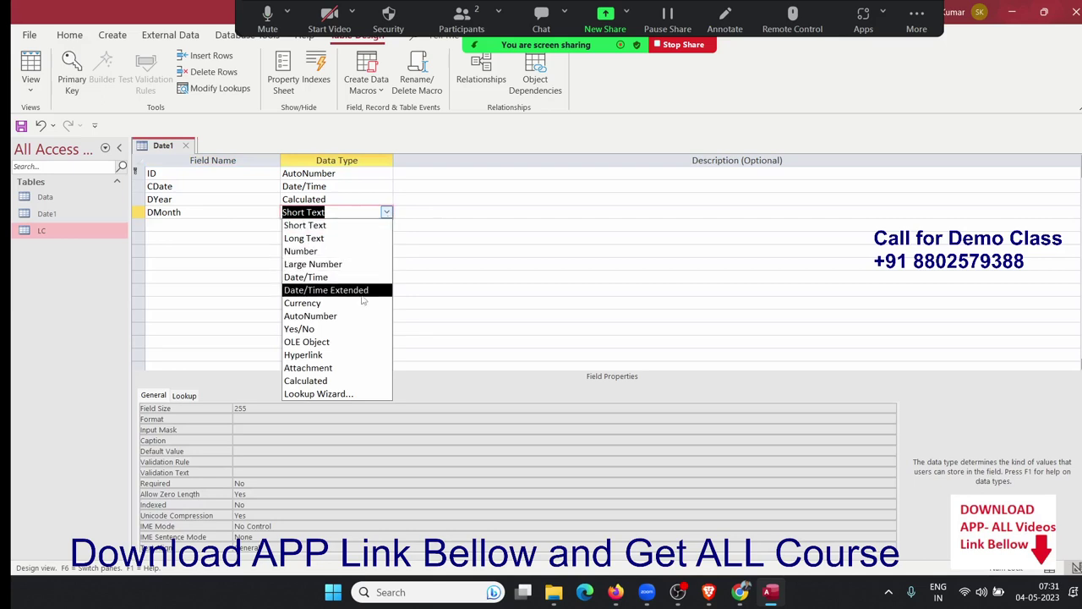
click(360, 380)
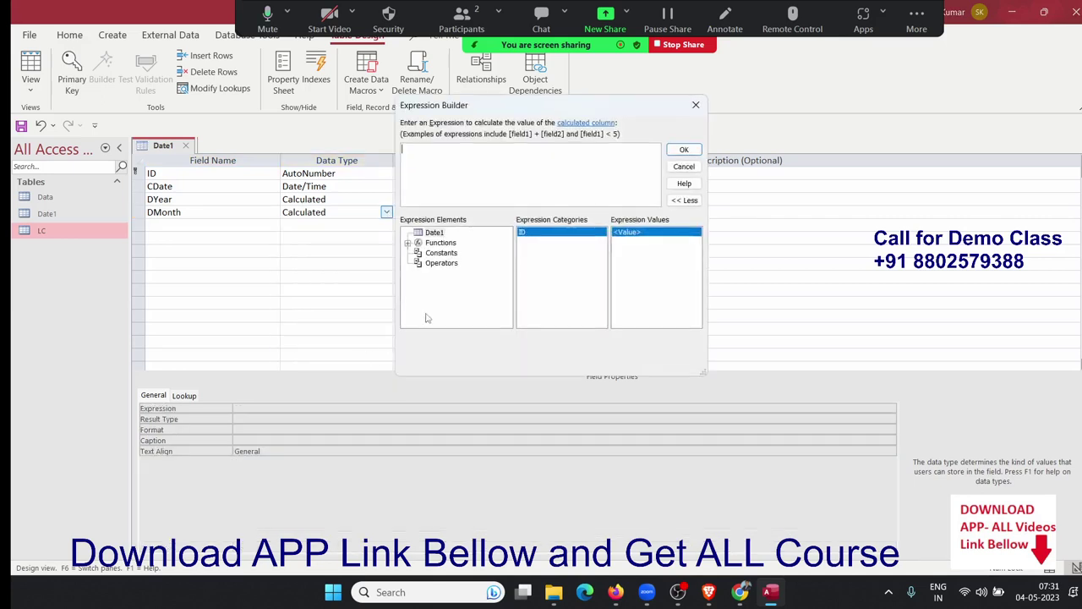
Step: Build the expression Month([CDate]) for DMonth from the Date/Time functions
double_click(440, 243)
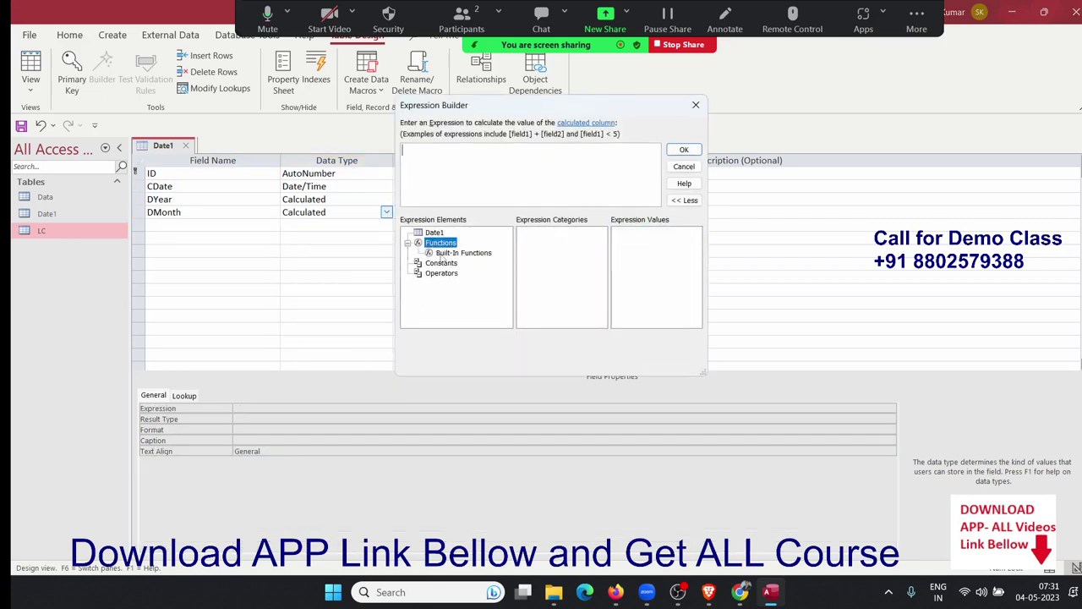
click(463, 253)
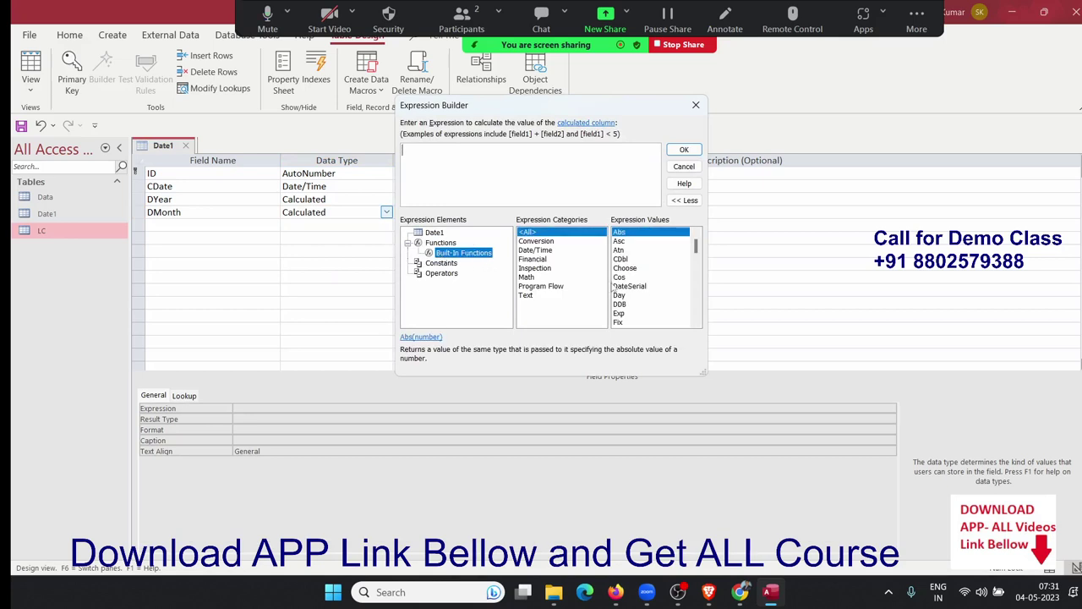
click(553, 250)
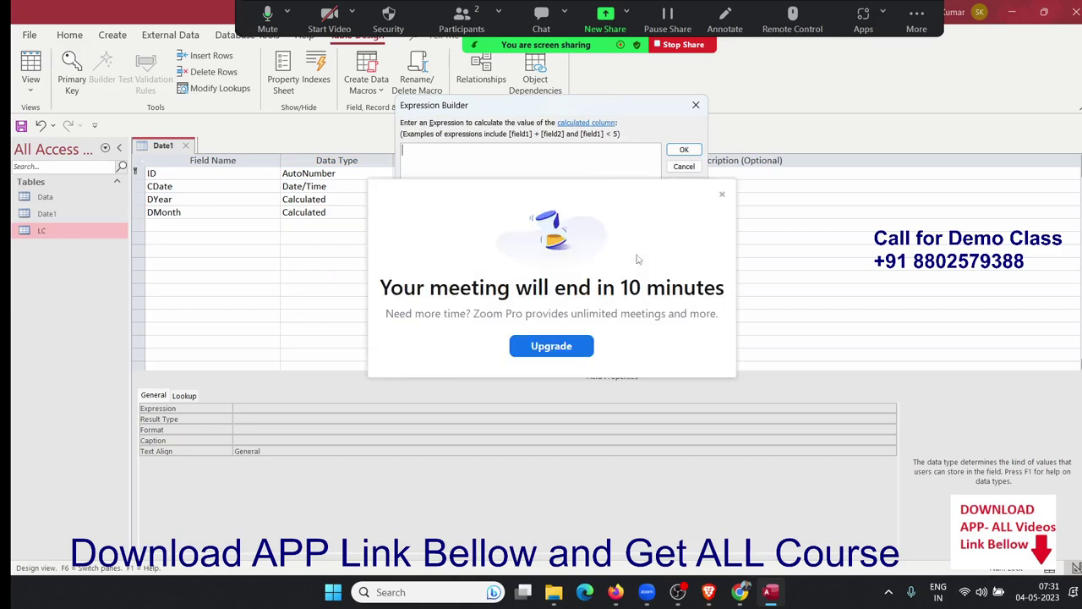
click(722, 194)
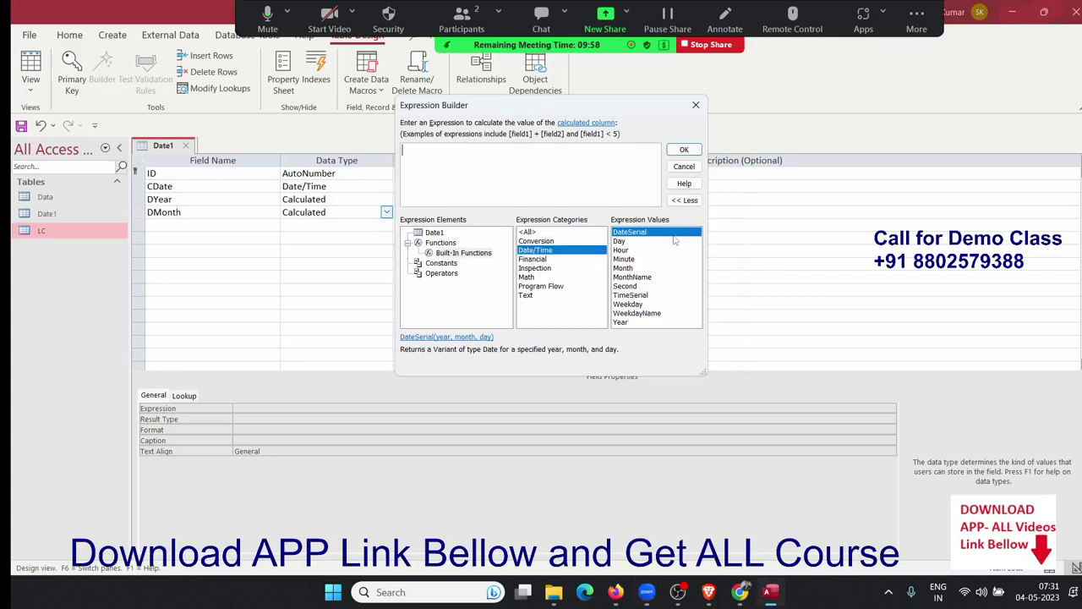
click(635, 269)
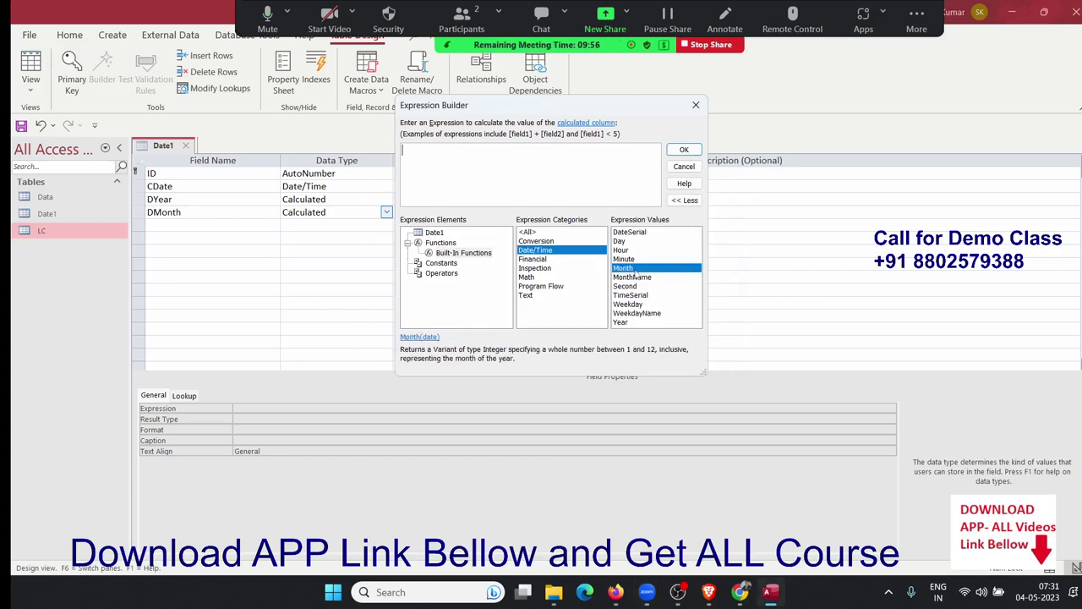
double_click(635, 270)
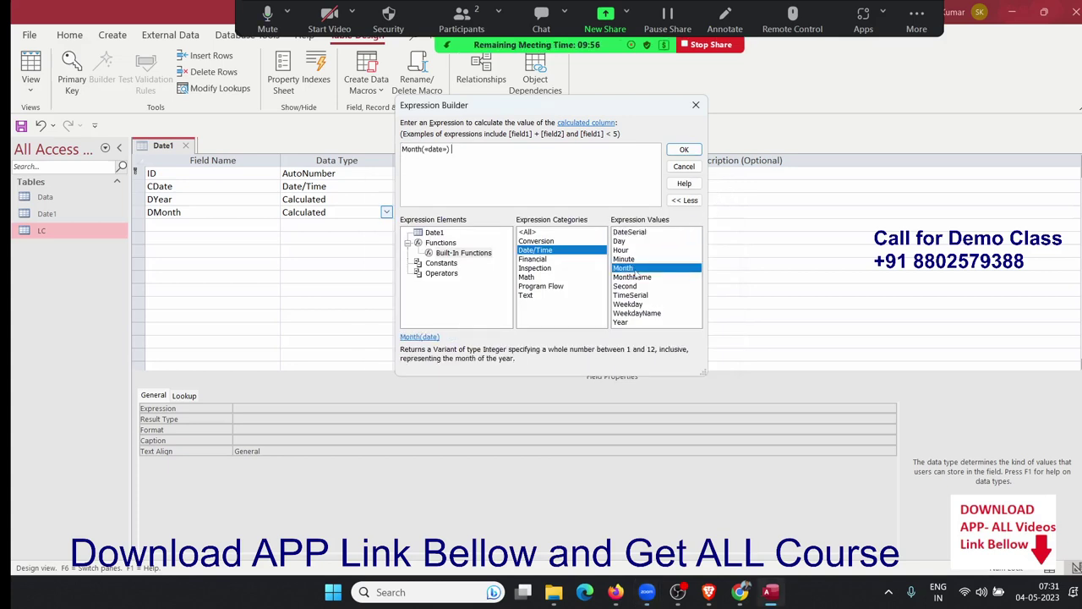
click(441, 150)
key(BackSpace)
text([)
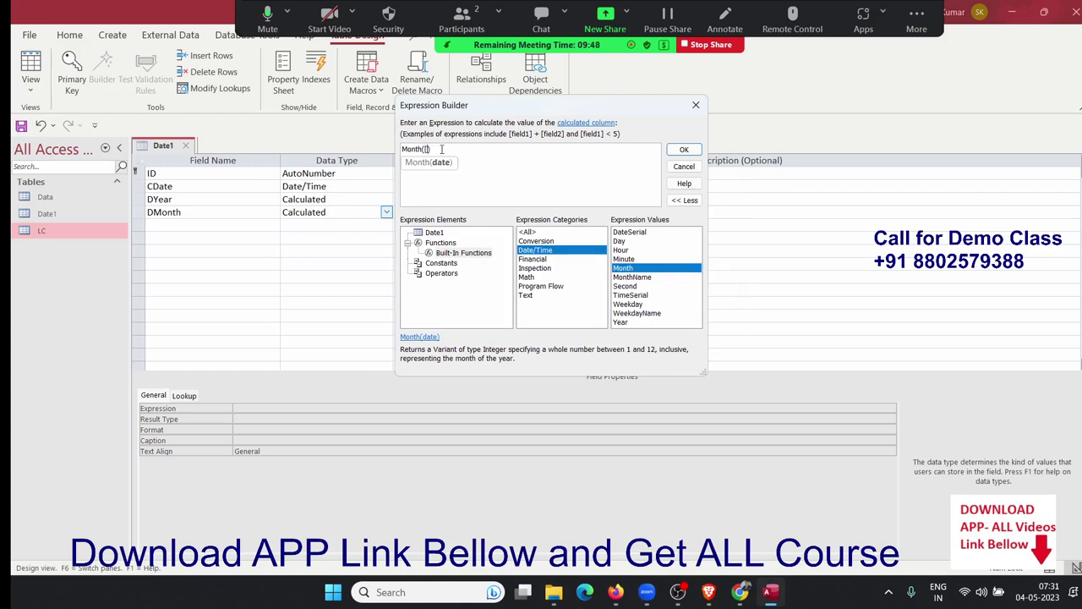
text(CDate)
click(696, 105)
click(180, 229)
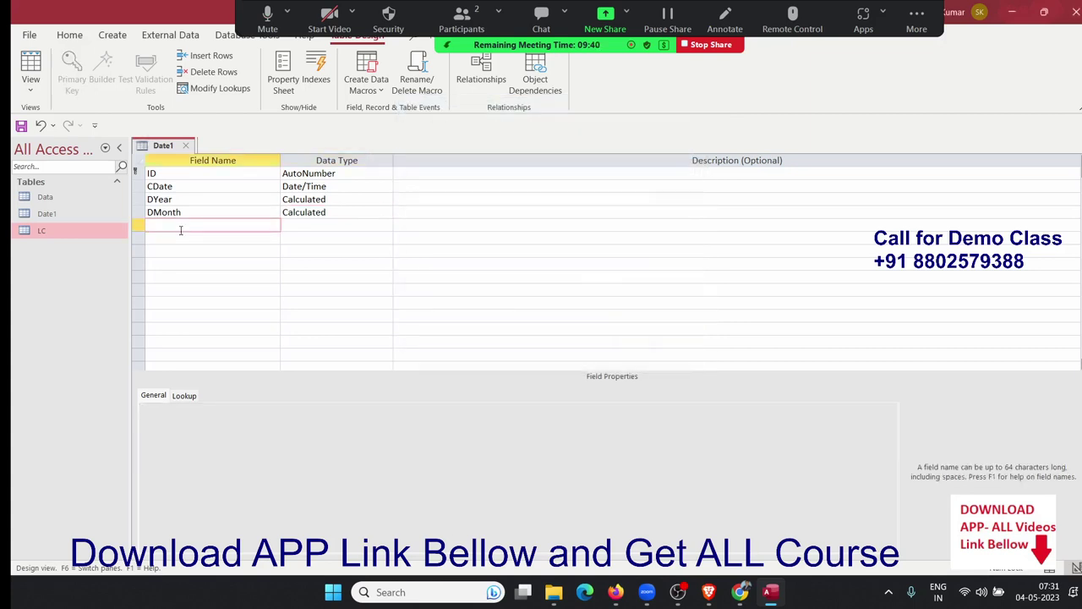
Step: Add a dDay field with the Calculated data type
text(d)
text(Day)
key(Tab)
click(386, 225)
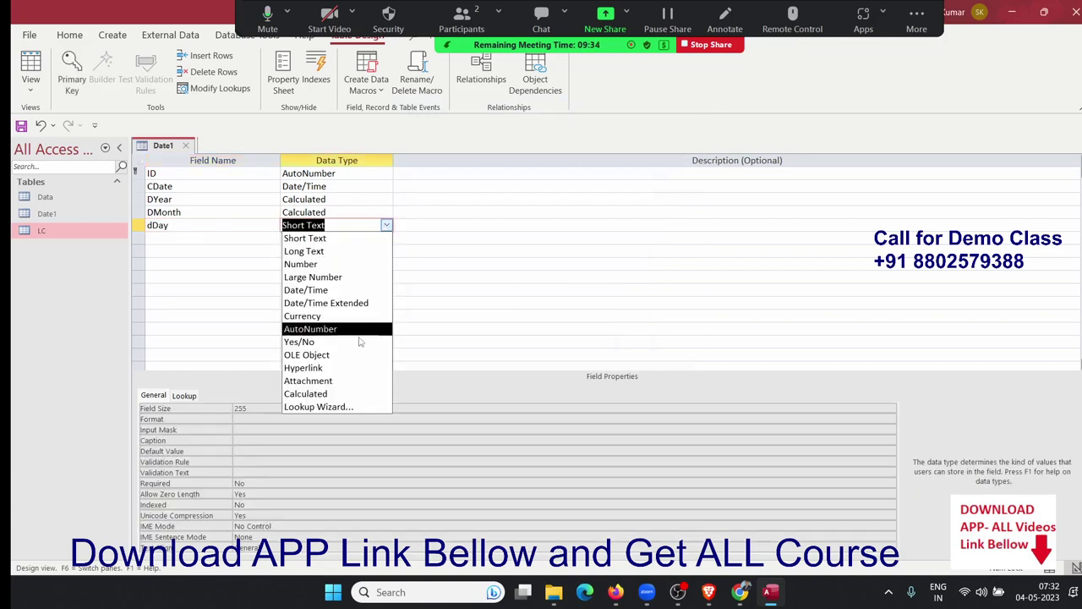
click(358, 394)
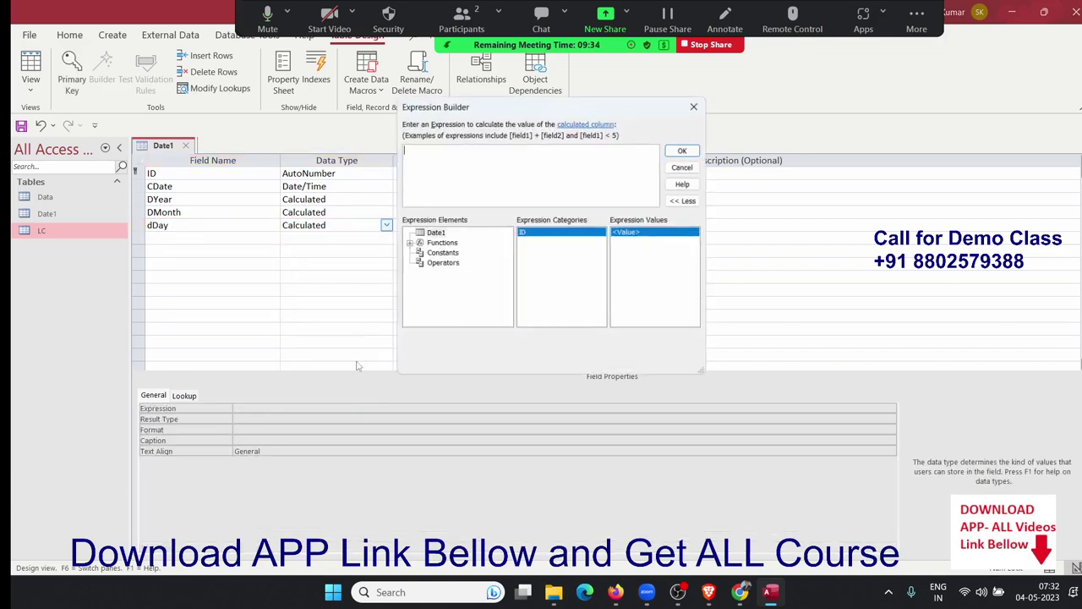
Step: Build a Day(CDate) expression for dDay from the Date/Time functions
double_click(435, 243)
click(446, 253)
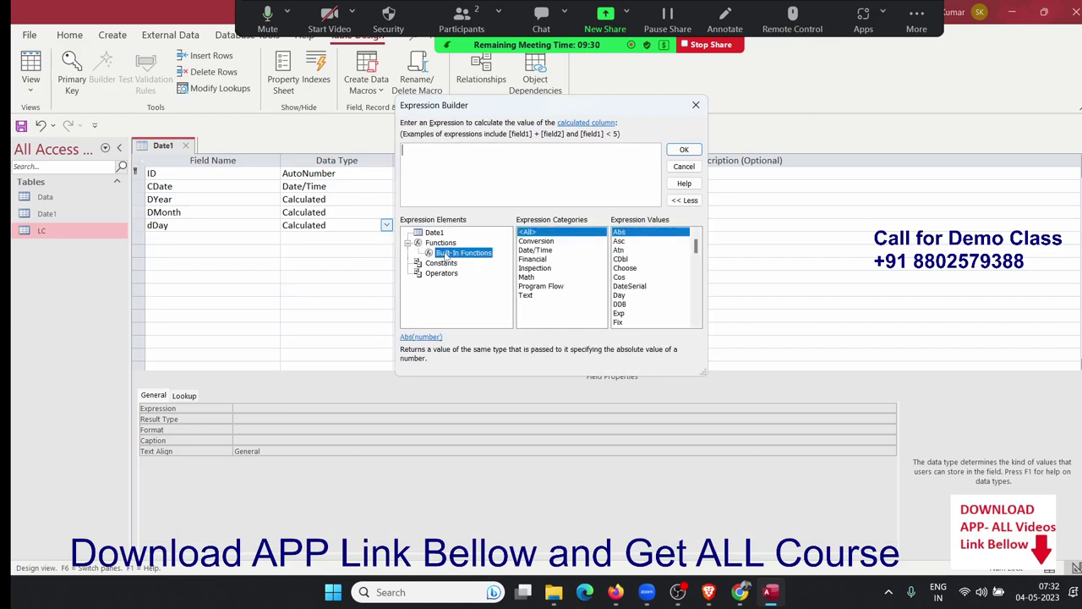
click(548, 250)
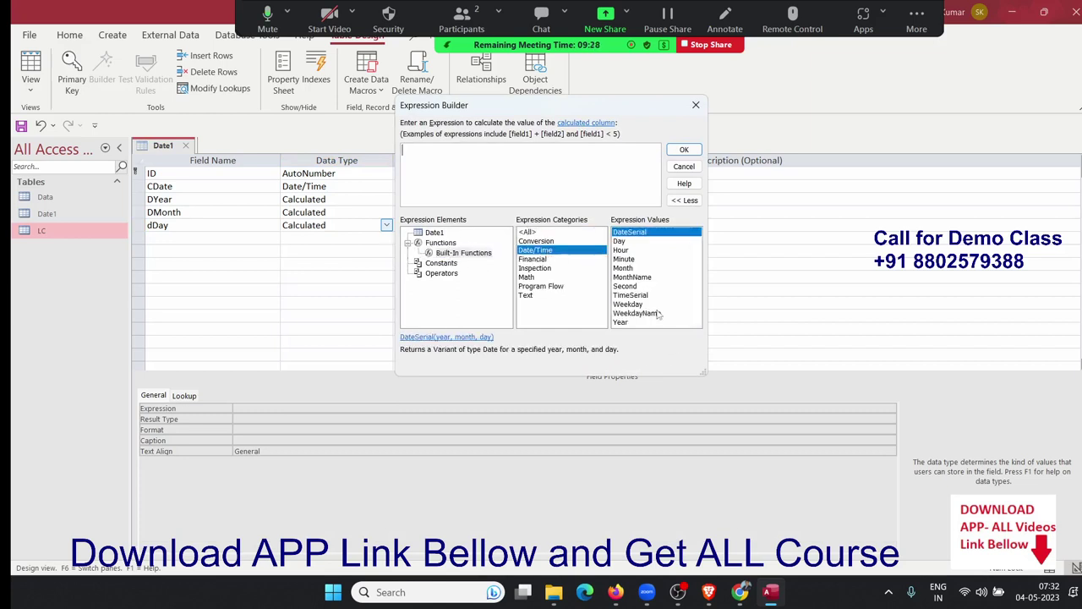
click(636, 243)
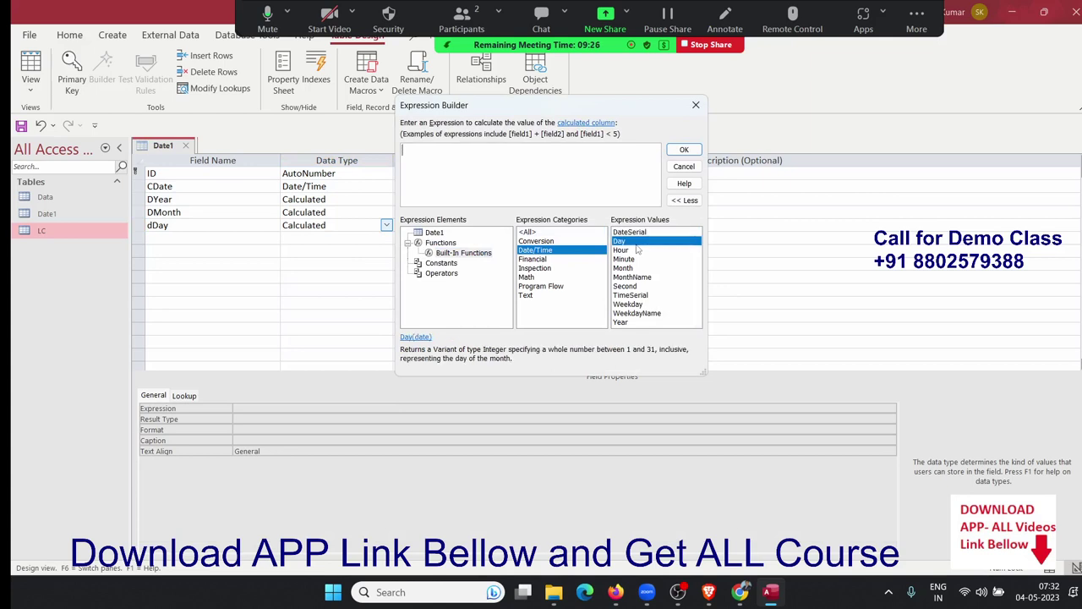
double_click(636, 242)
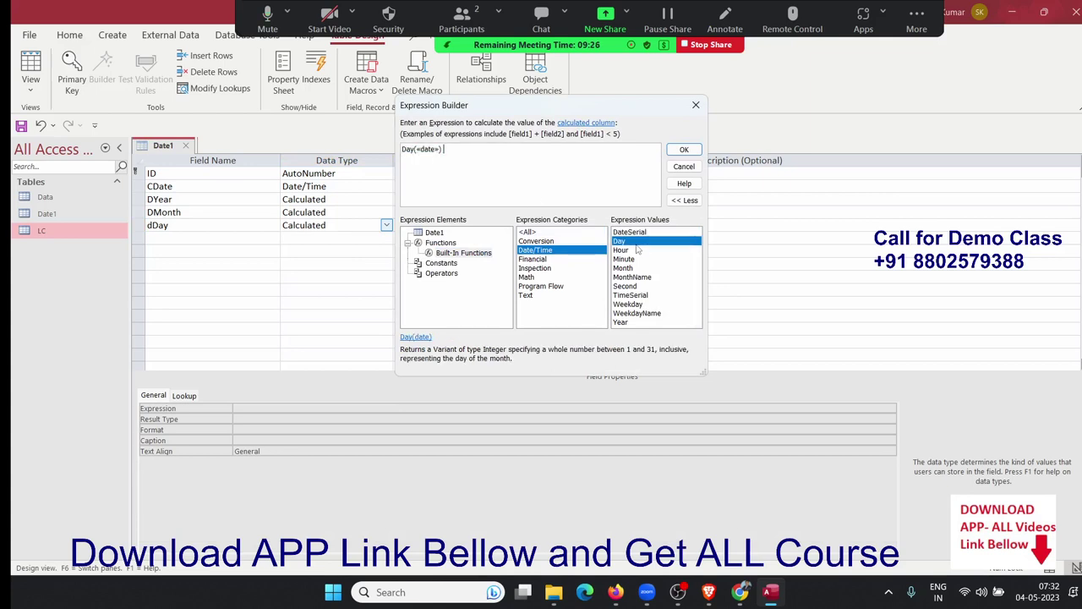
click(419, 153)
text(Day(Da)
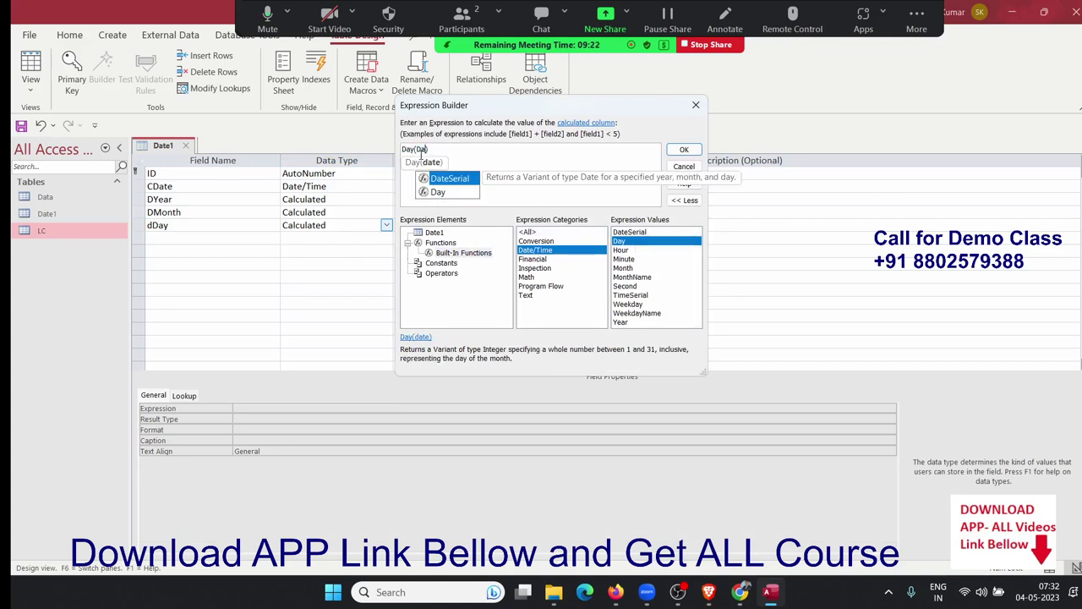
key(BackSpace)
key(BackSpace)
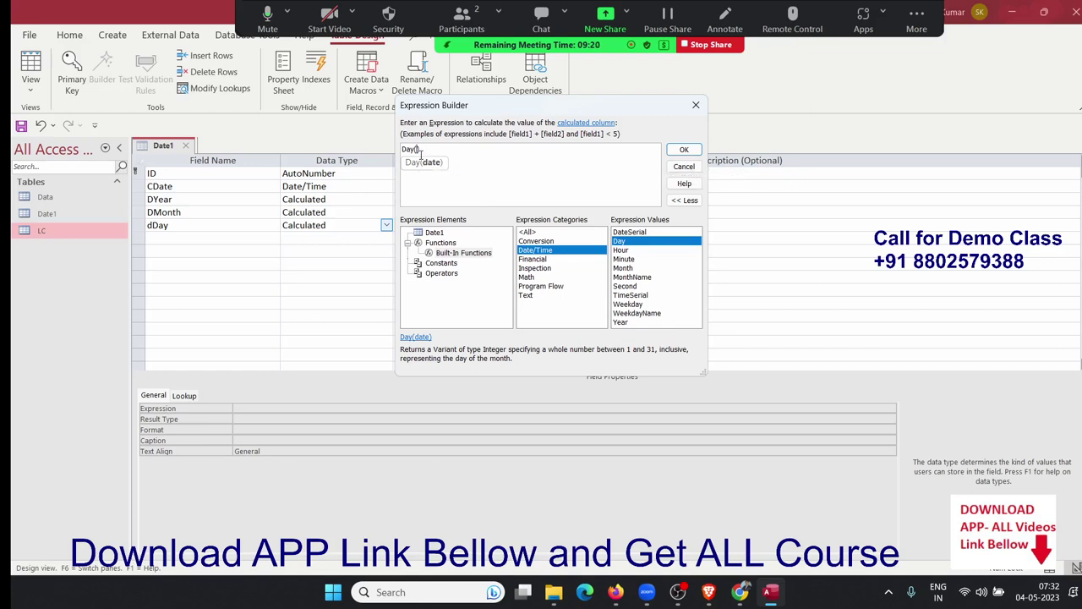
text(CDa)
text(t)
text(e)
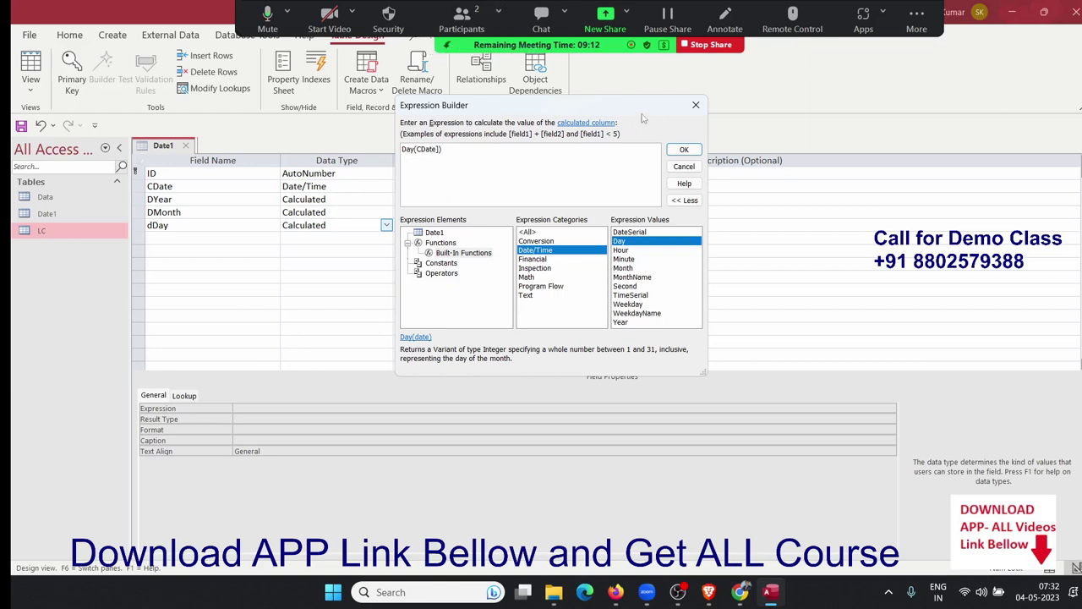
click(695, 105)
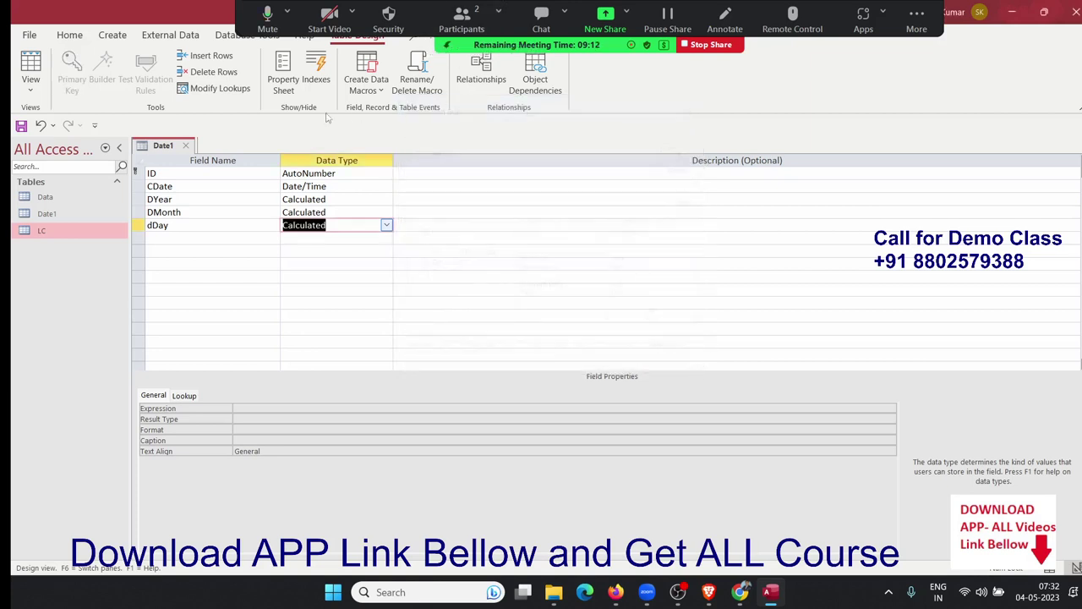
Step: Save the Date1 design and dismiss the invalid-expression and save-errors messages
click(186, 145)
click(504, 334)
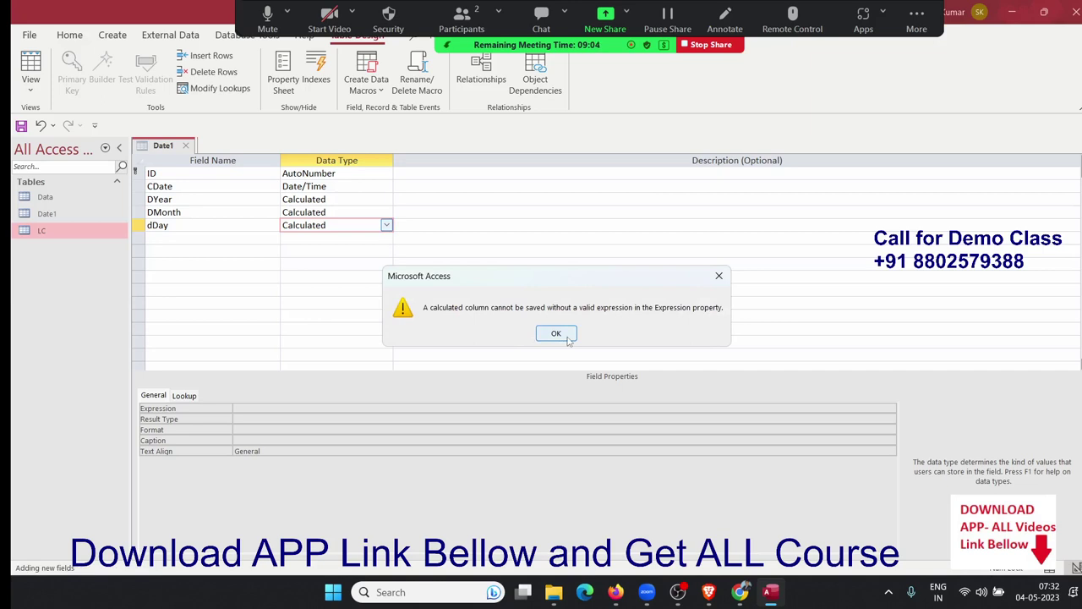
click(568, 335)
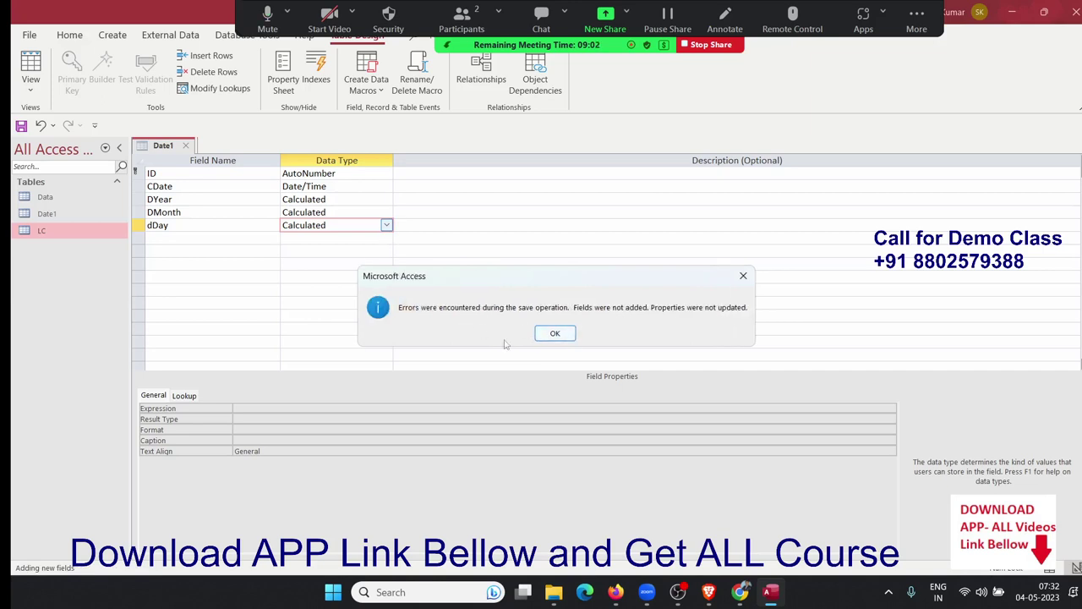
click(550, 334)
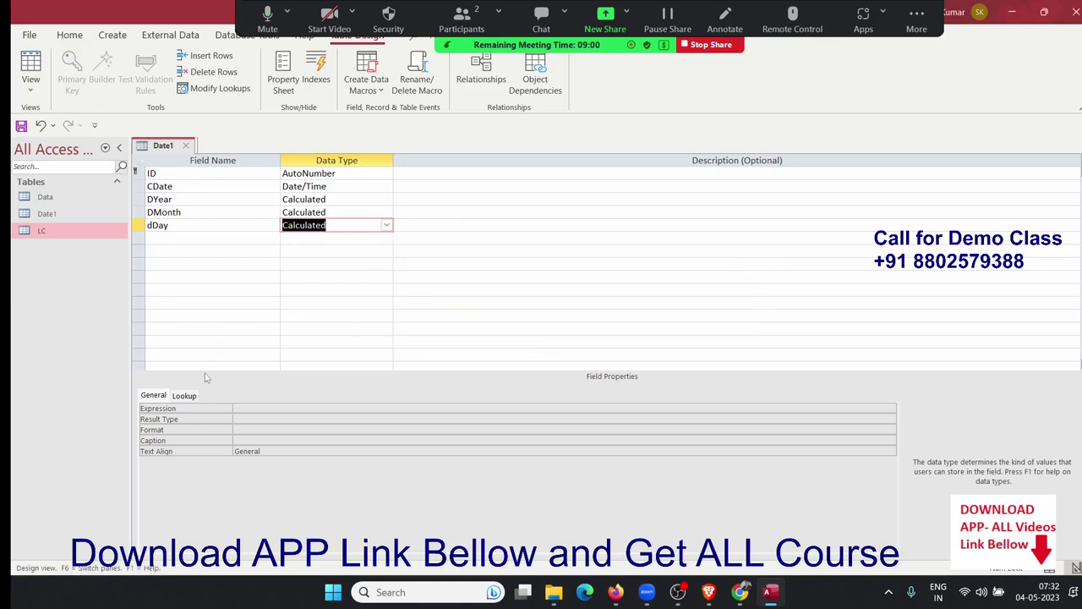
Step: Set dDay's Expression property to Day([CDate]) using the Zoom box
click(249, 410)
right_click(250, 410)
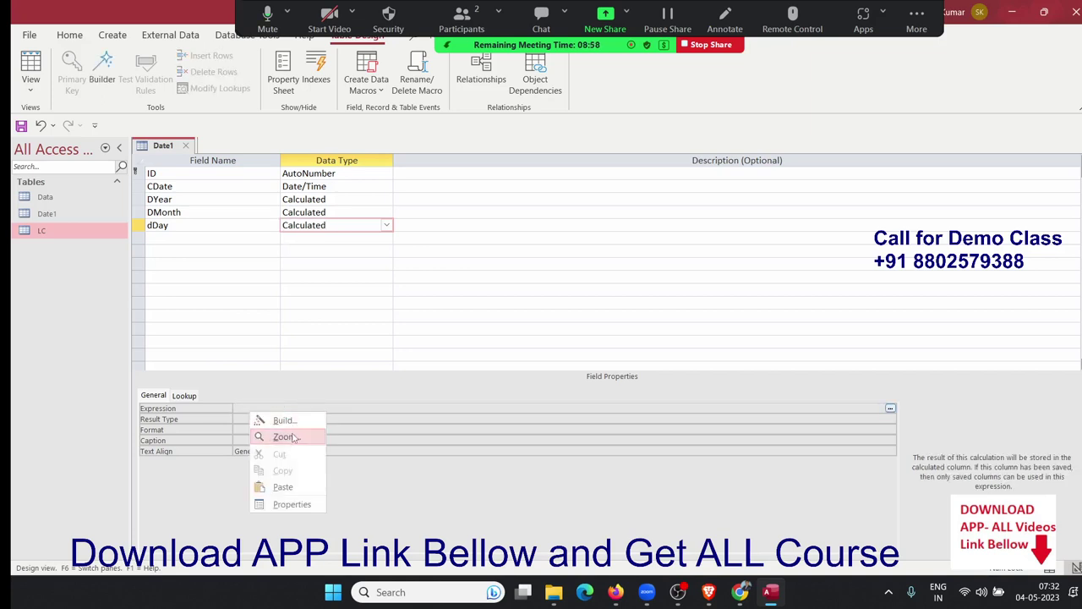
click(275, 432)
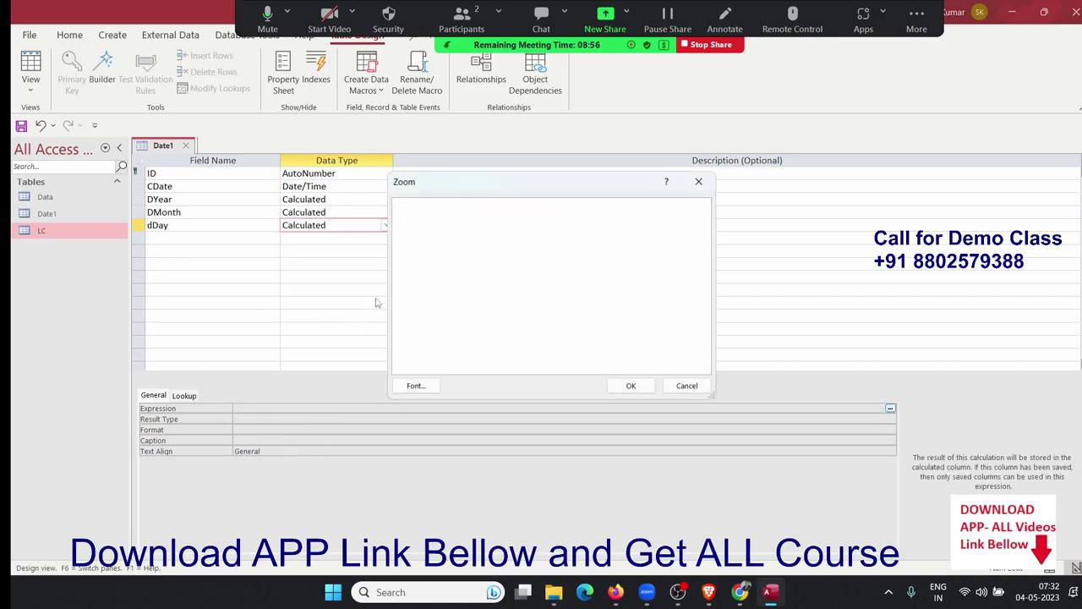
text(Day()
text([)
text(CD)
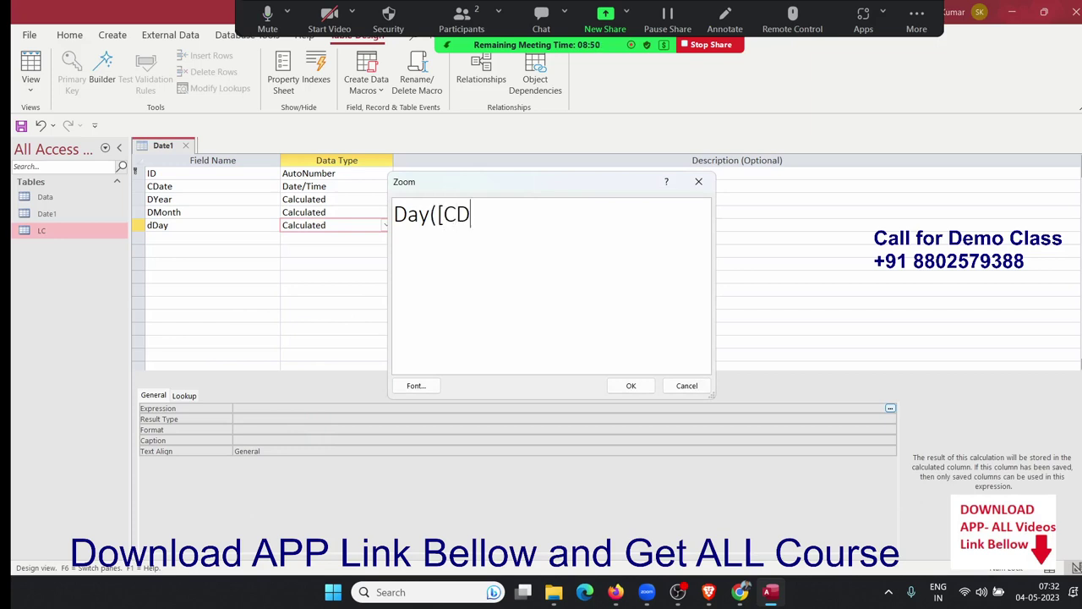
text(ate])
text())
click(632, 387)
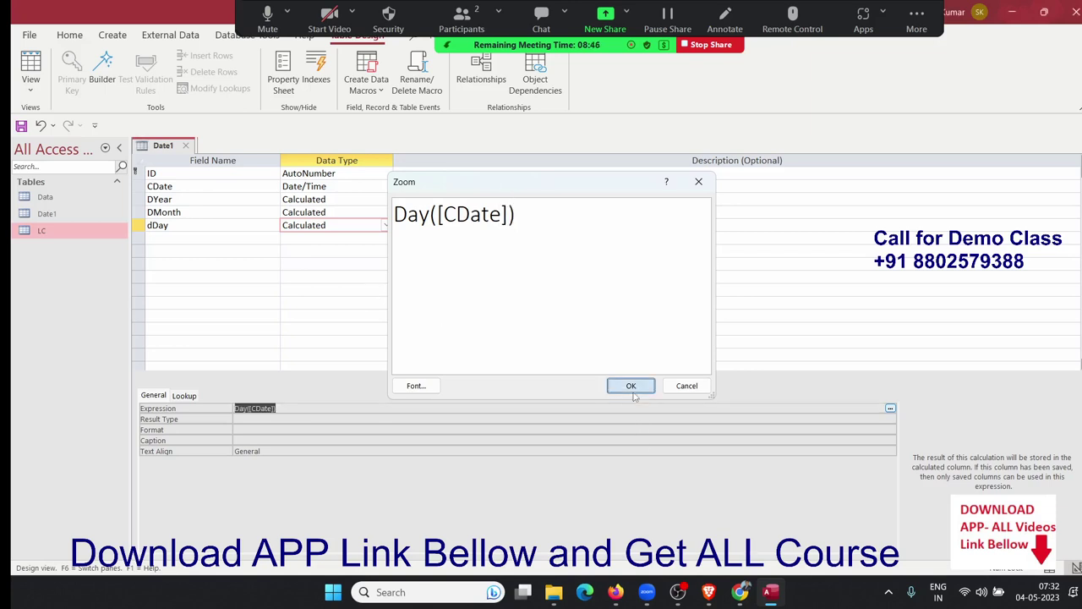
Step: Save the Date1 design again and acknowledge the resulting error
click(186, 145)
click(504, 333)
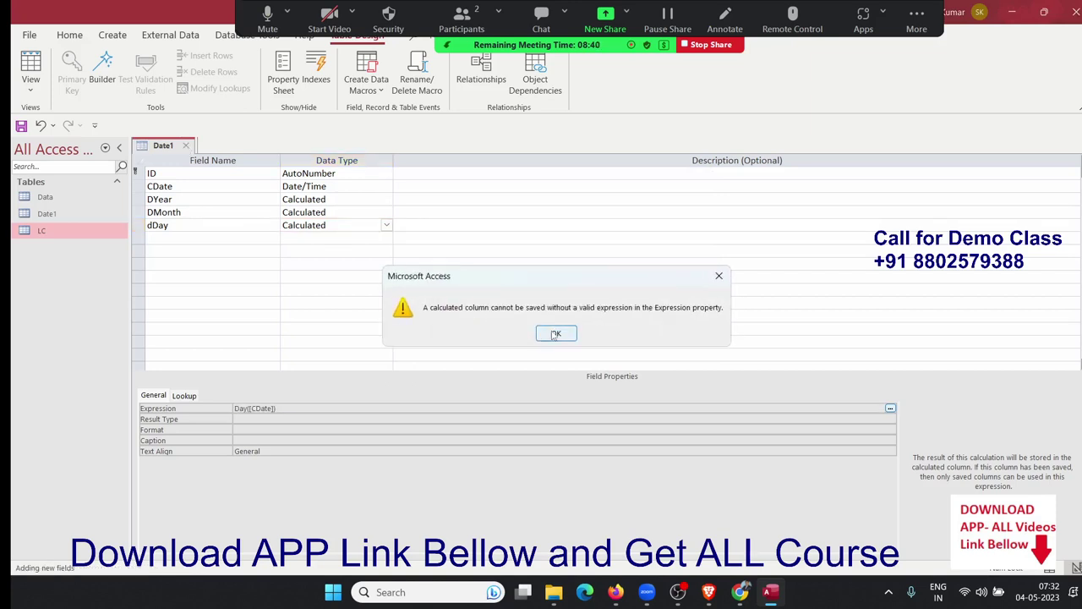
click(555, 334)
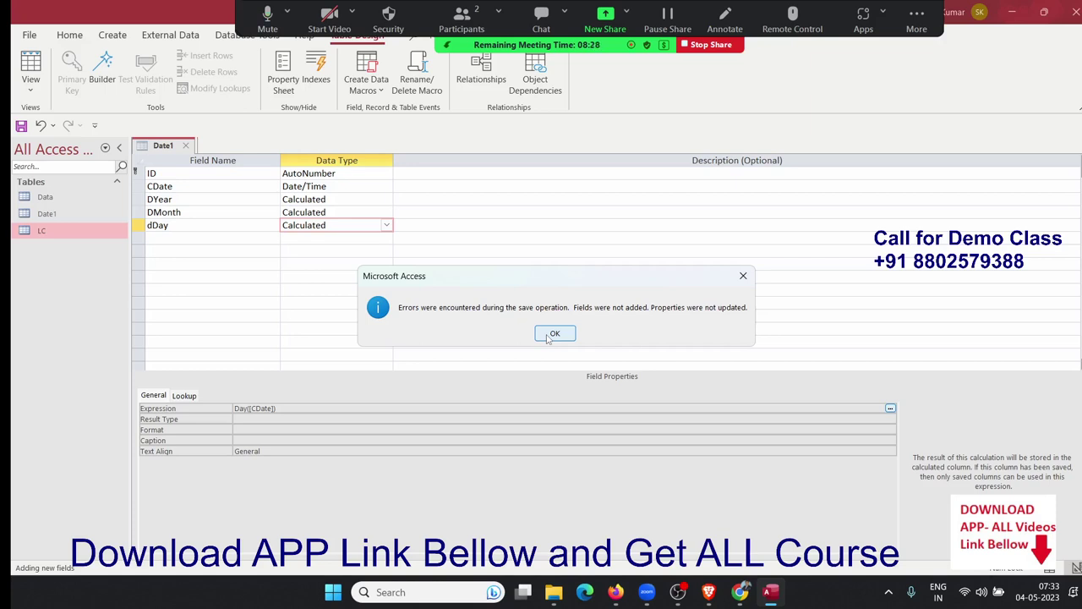
Step: Dismiss the save error and select the DMonth field's Expression property
click(548, 336)
click(311, 212)
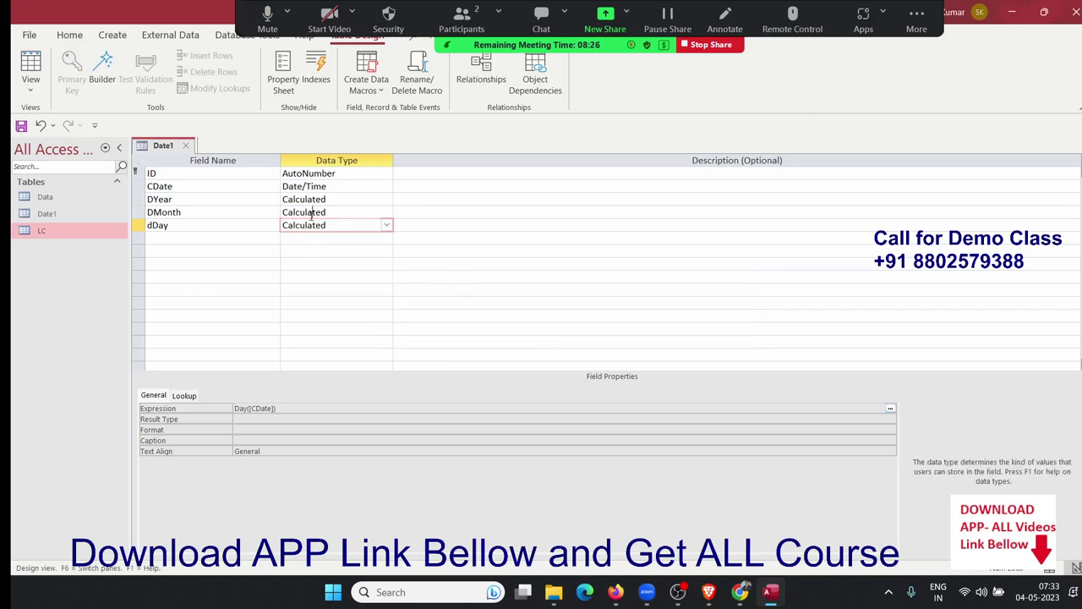
click(280, 408)
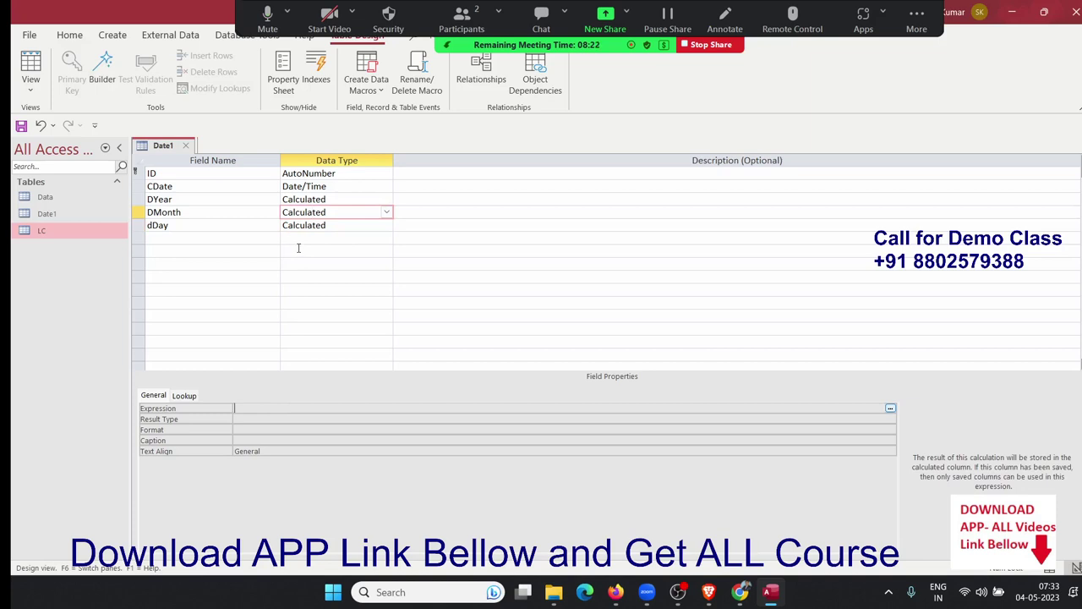
click(305, 199)
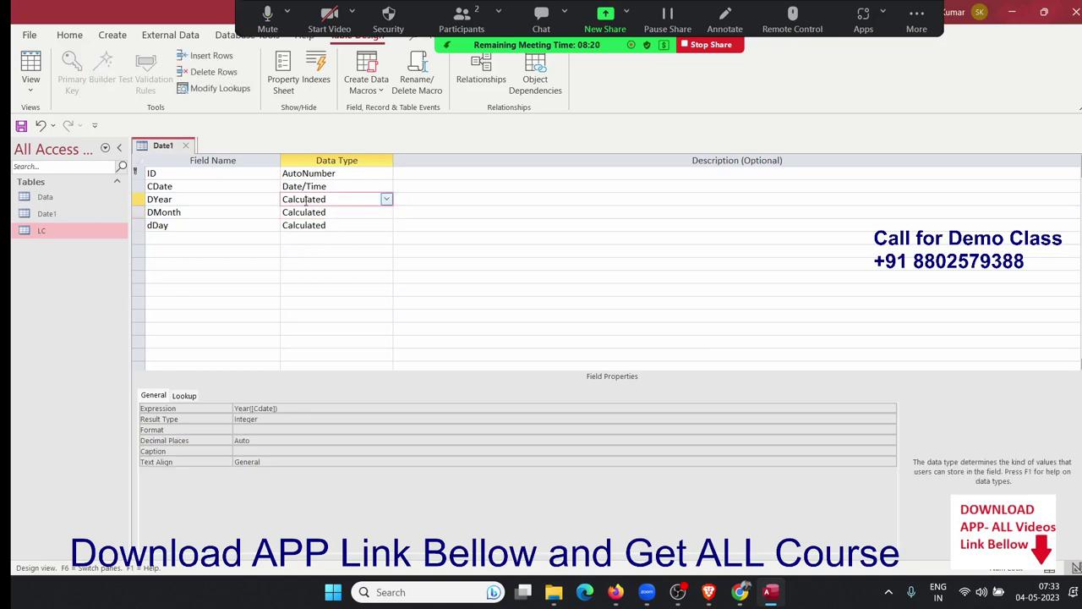
click(304, 212)
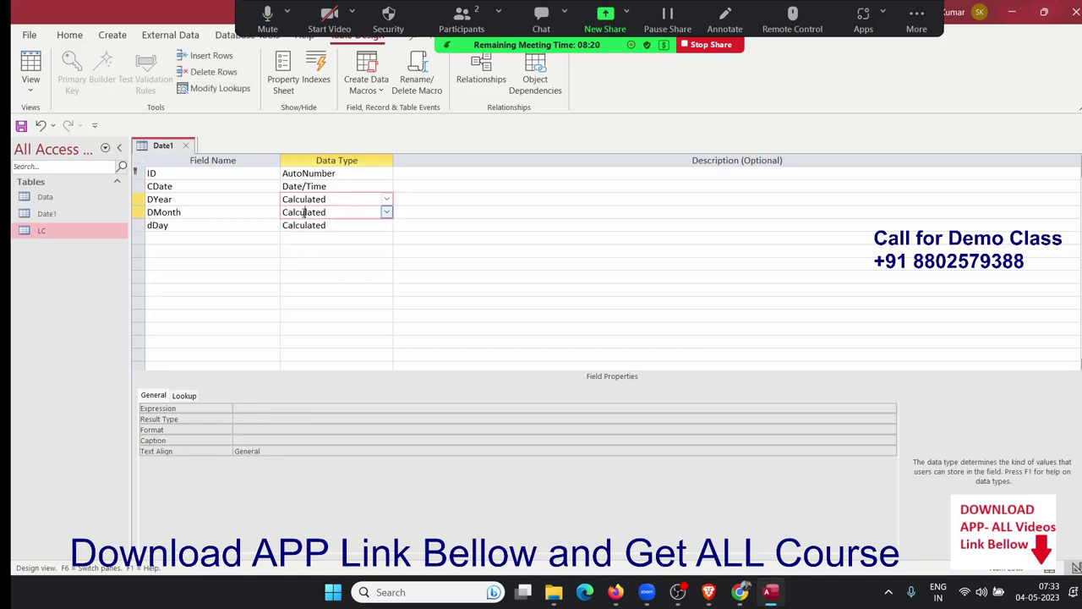
click(250, 408)
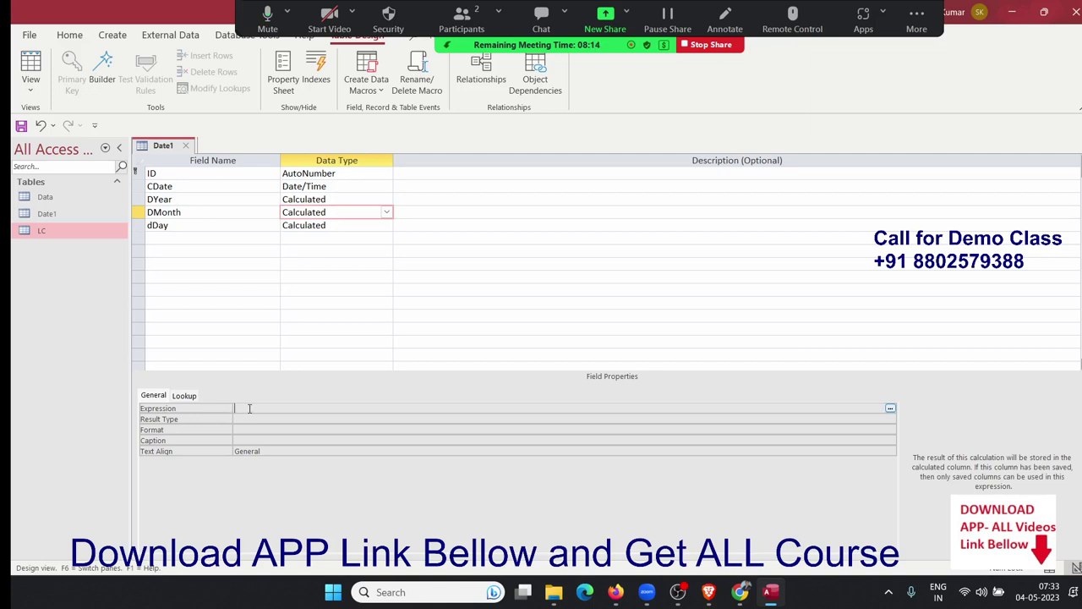
Step: Enter Month([CDate]) as the DMonth expression in the Zoom box
right_click(250, 409)
click(313, 439)
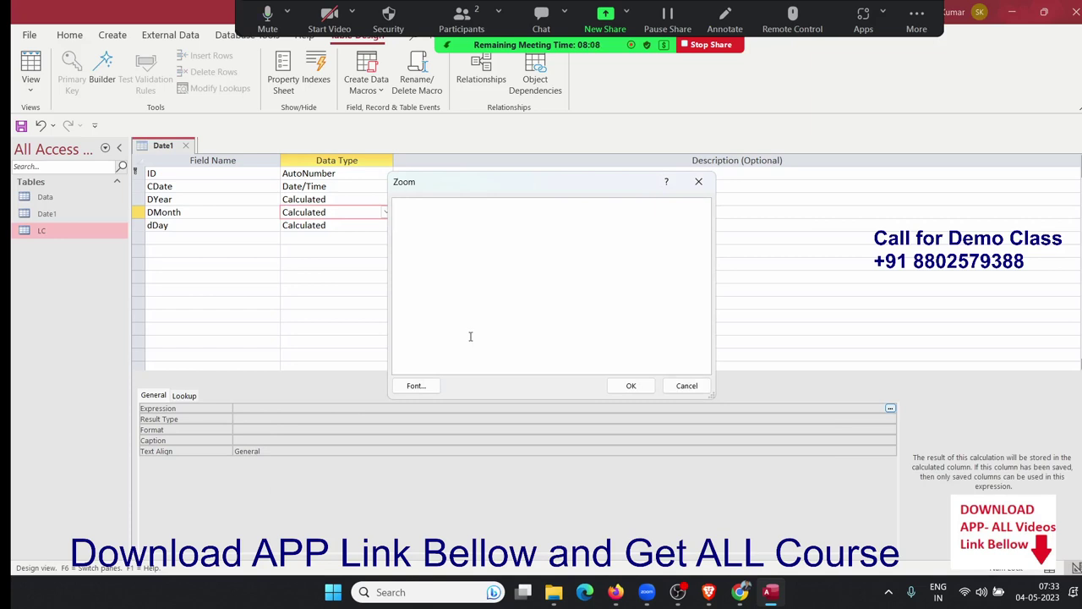
text(Month()
text(C)
key(BackSpace)
text([)
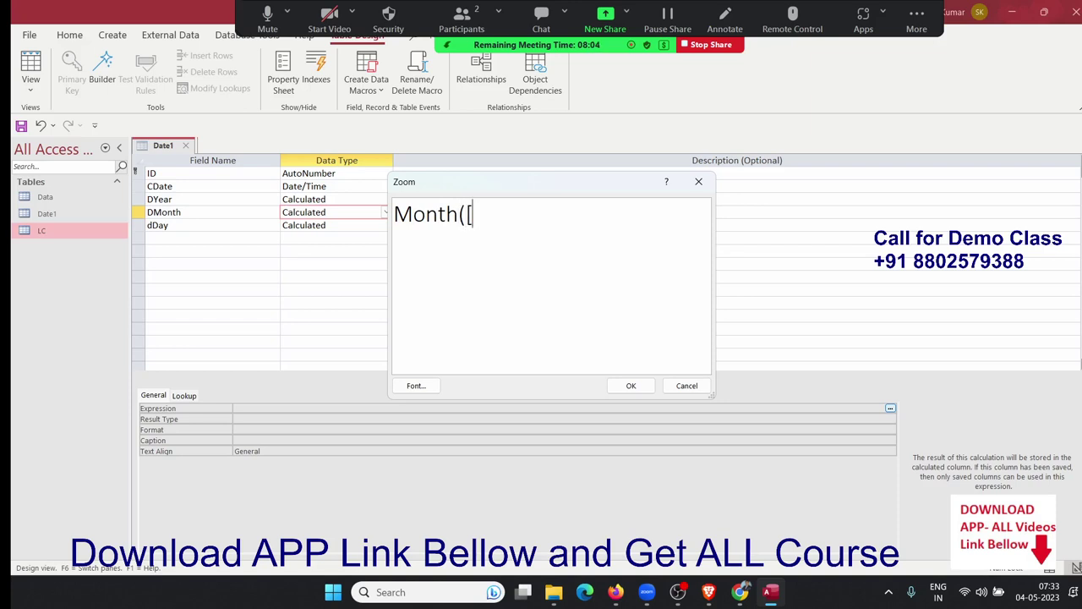
text(CDa)
text(te])
text())
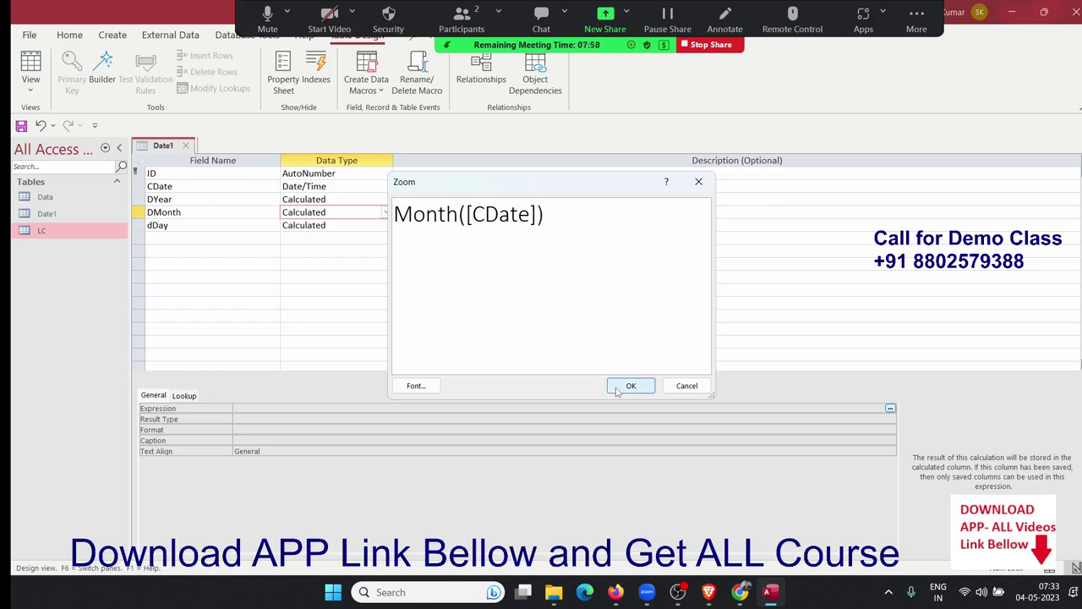
click(628, 386)
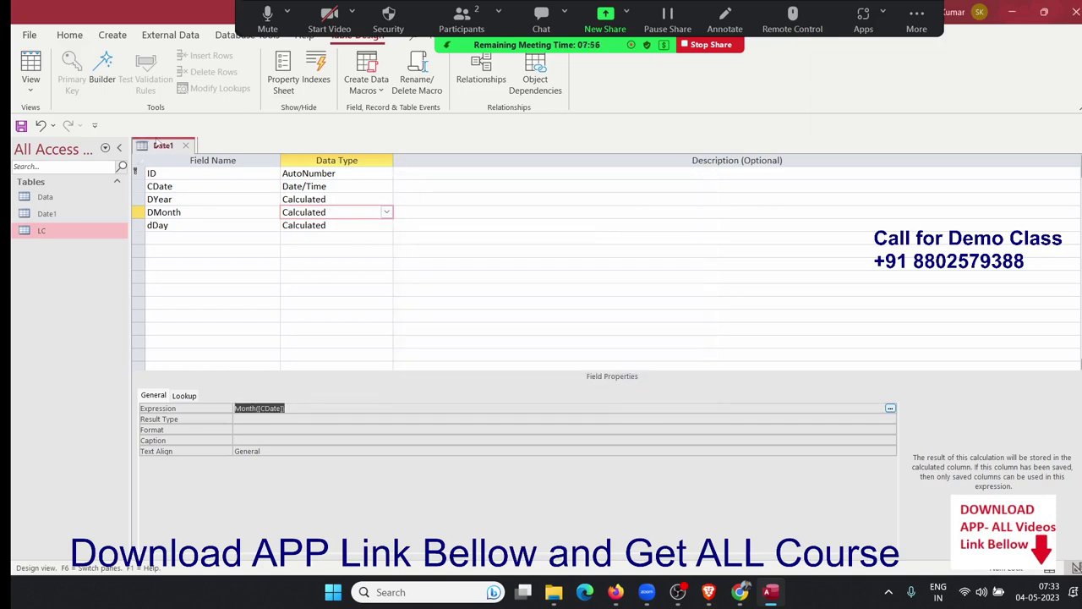
Step: Save the Date1 design changes and open the table in Datasheet view
click(186, 147)
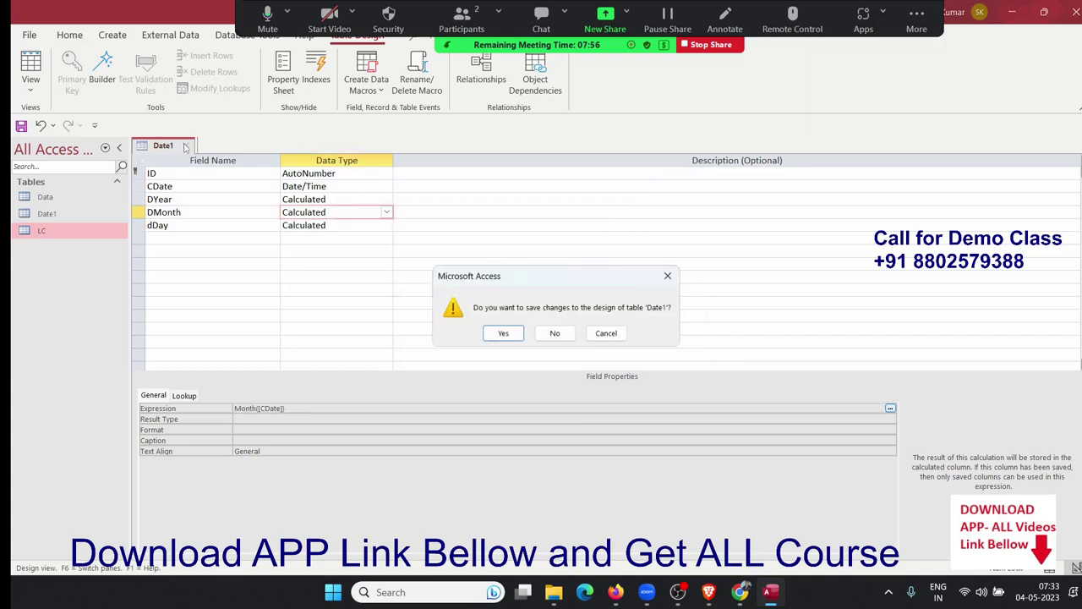
click(505, 334)
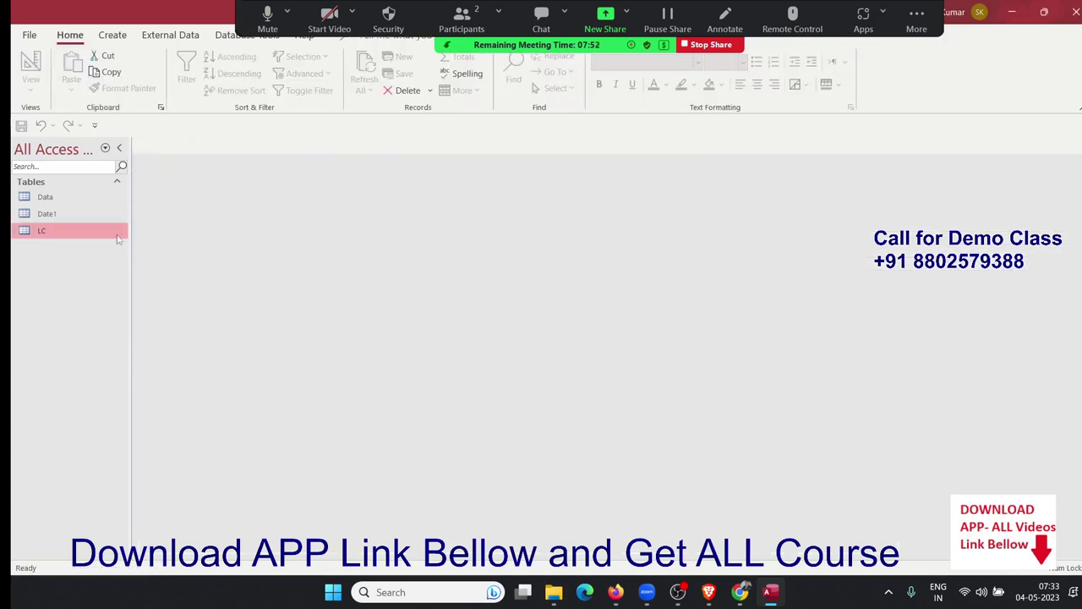
double_click(83, 219)
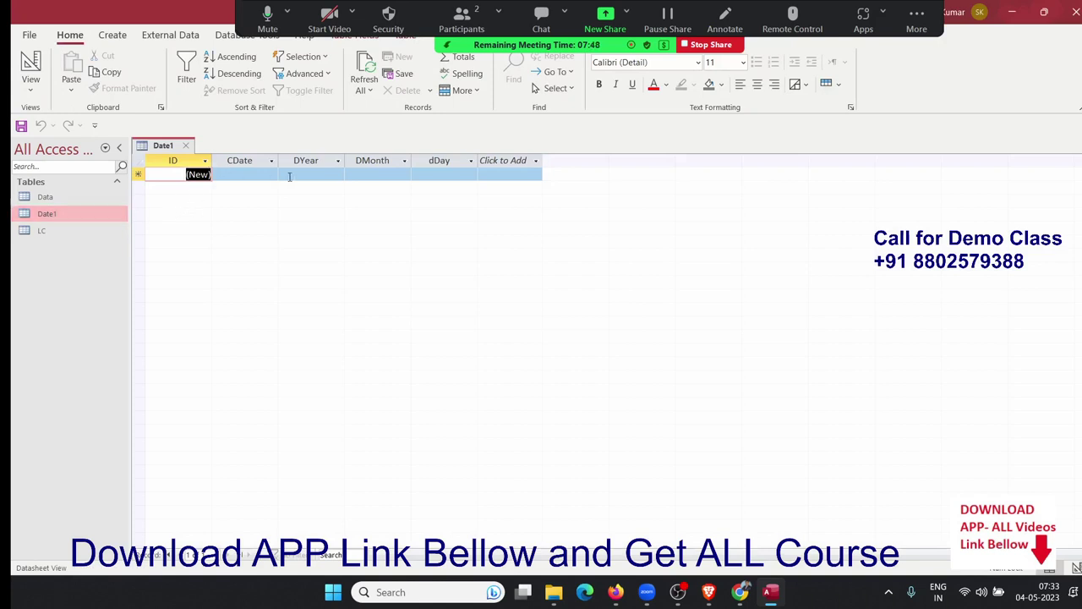
Step: Enter 04-05-2023 in CDate and check DYear 2023, DMonth 5 and dDay 4
click(261, 176)
click(284, 174)
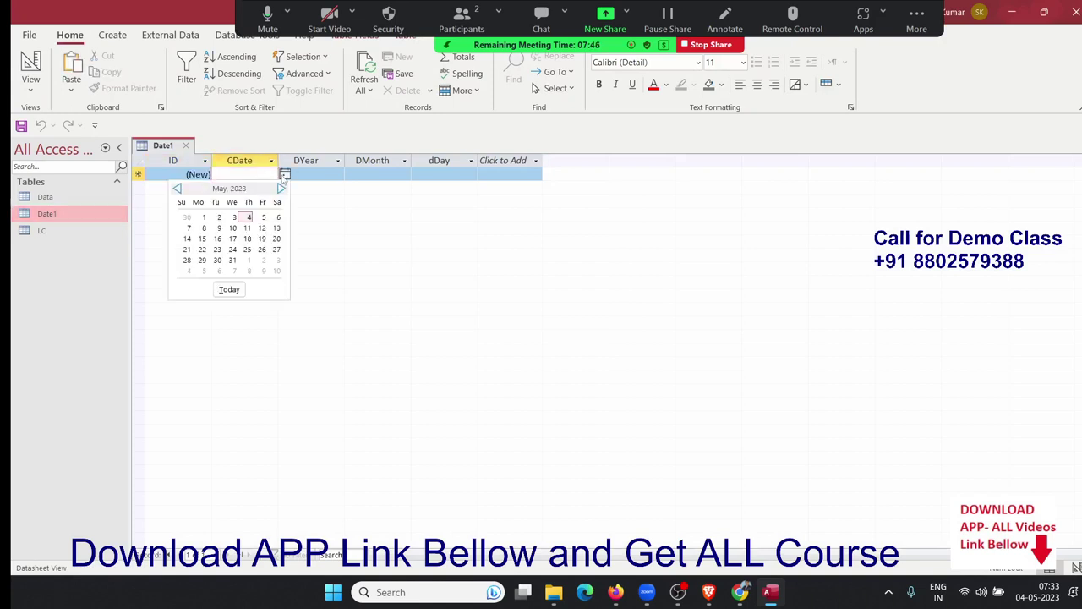
click(249, 219)
key(Tab)
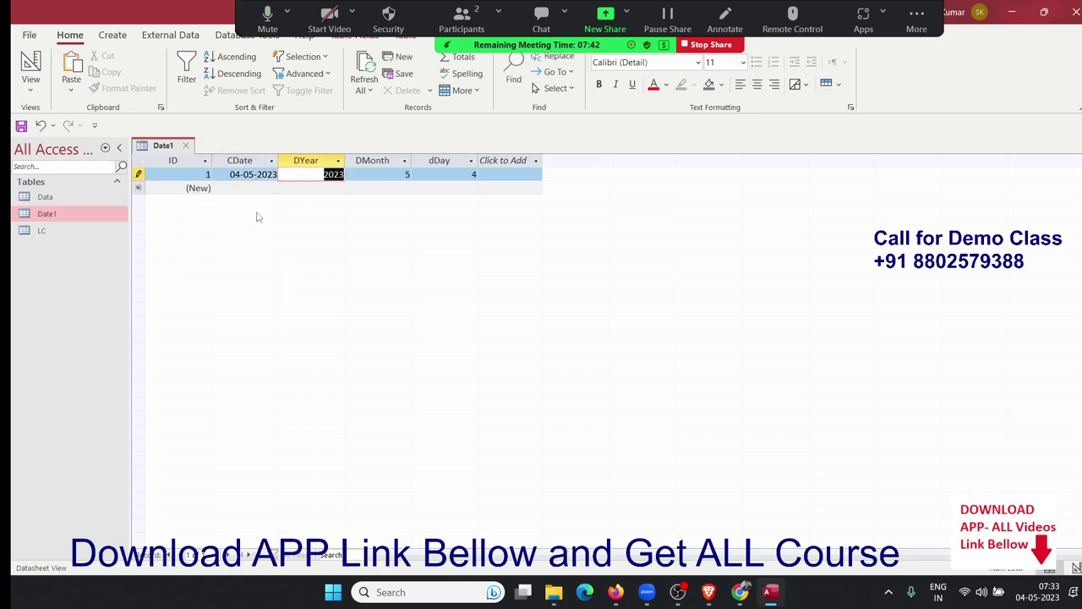
key(Tab)
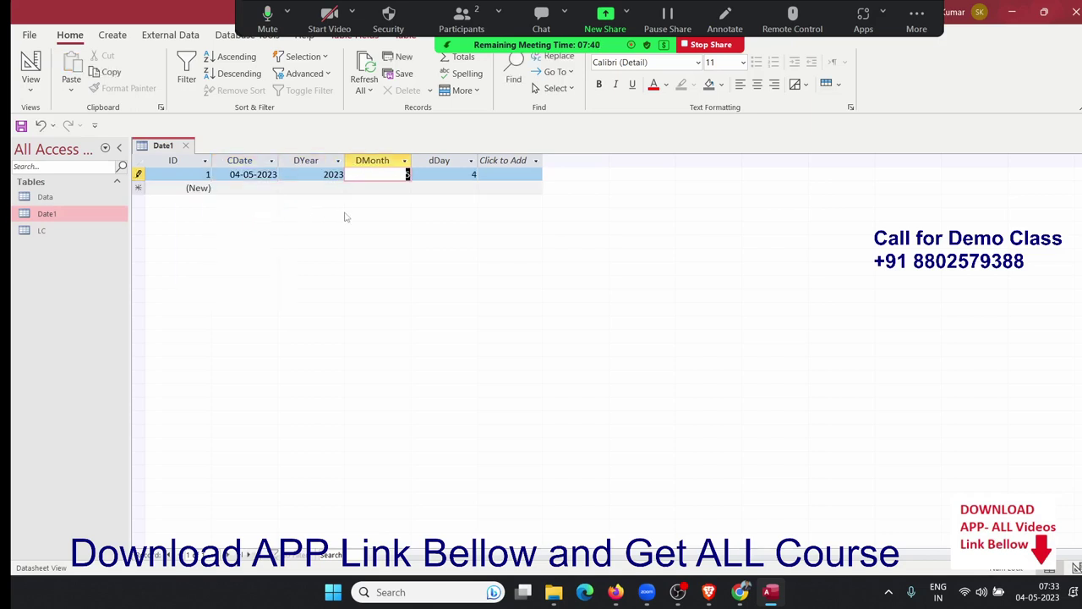
key(Tab)
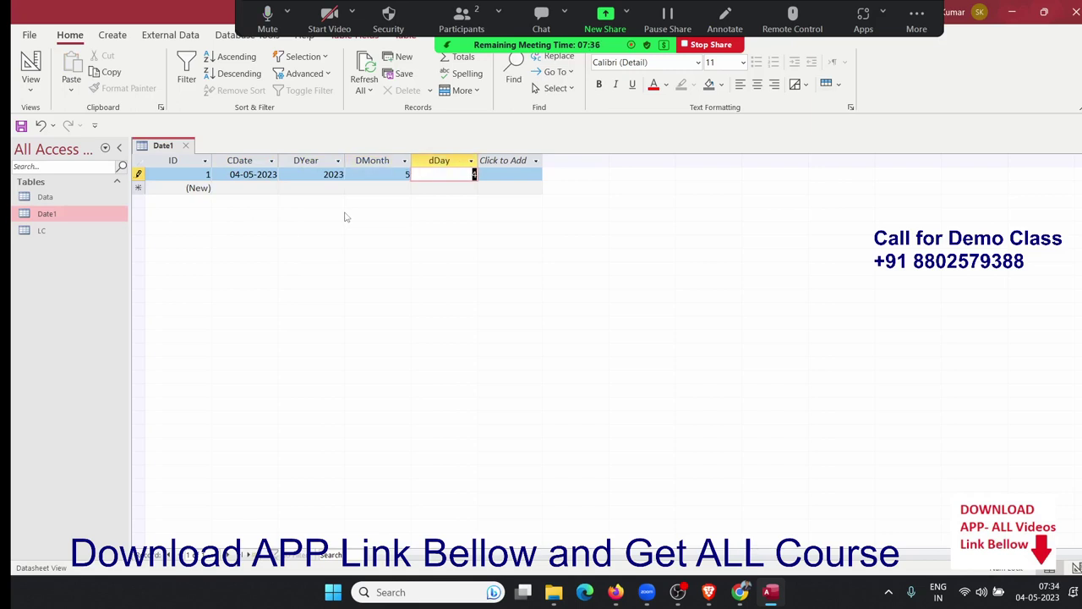
click(306, 162)
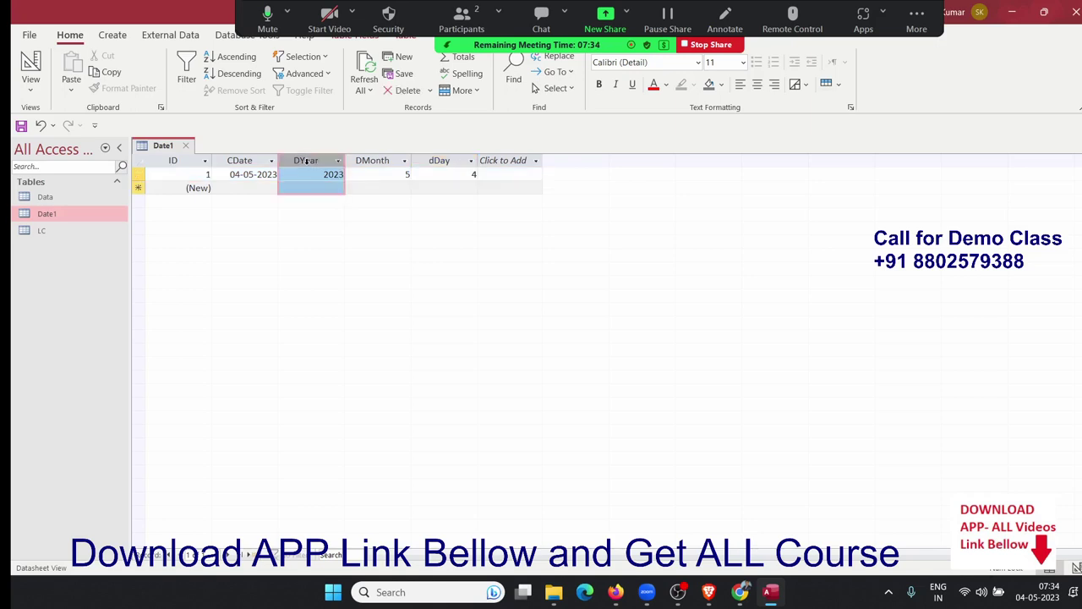
drag(306, 161, 477, 164)
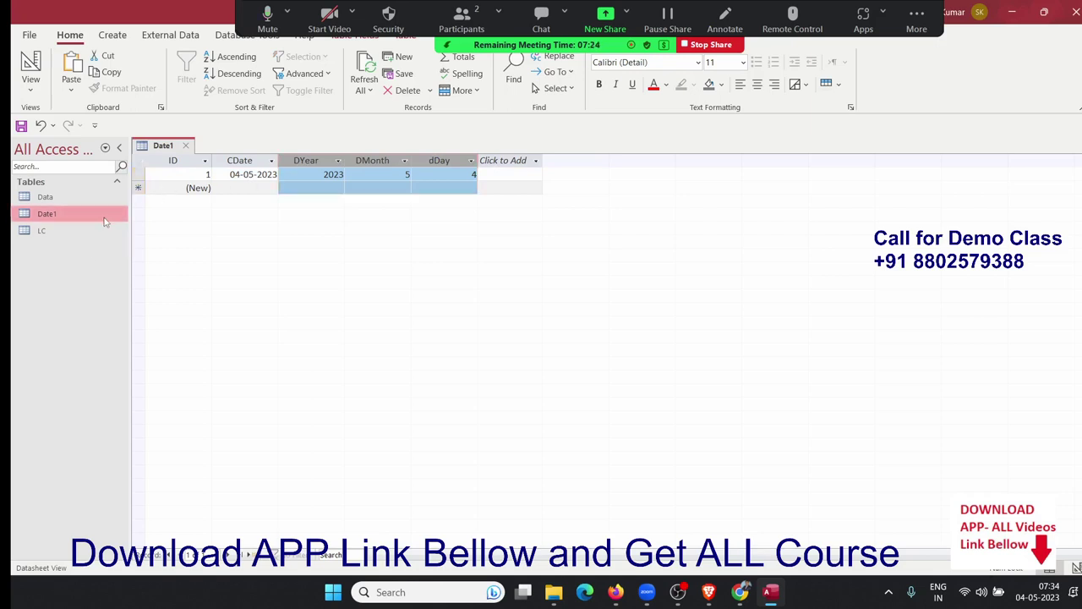
Step: Reopen the Date1 design and add a Calculated field named CBDate below dDay
right_click(104, 218)
click(131, 250)
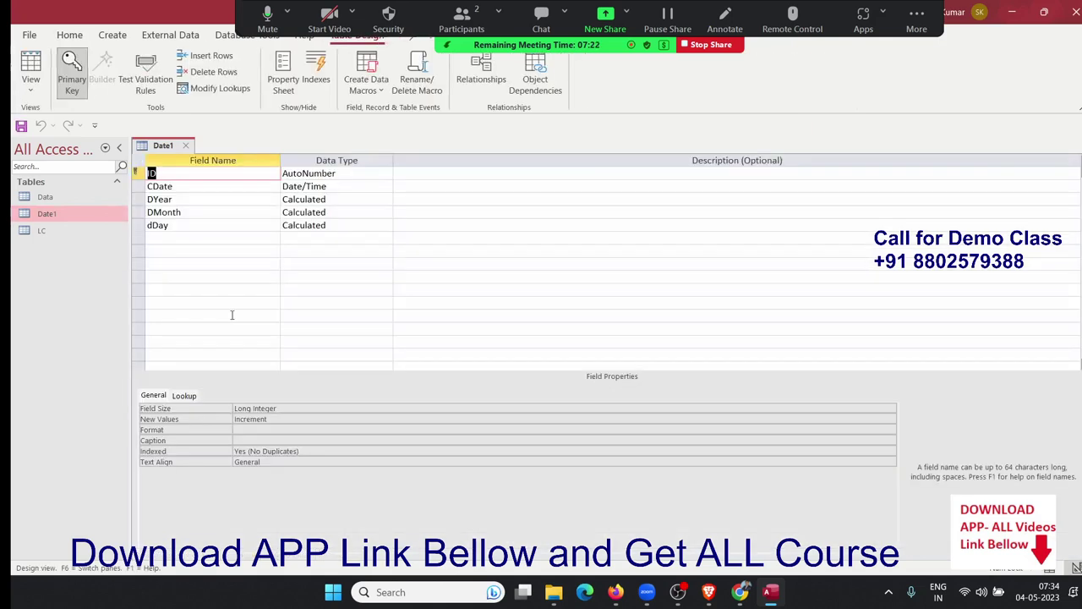
click(245, 236)
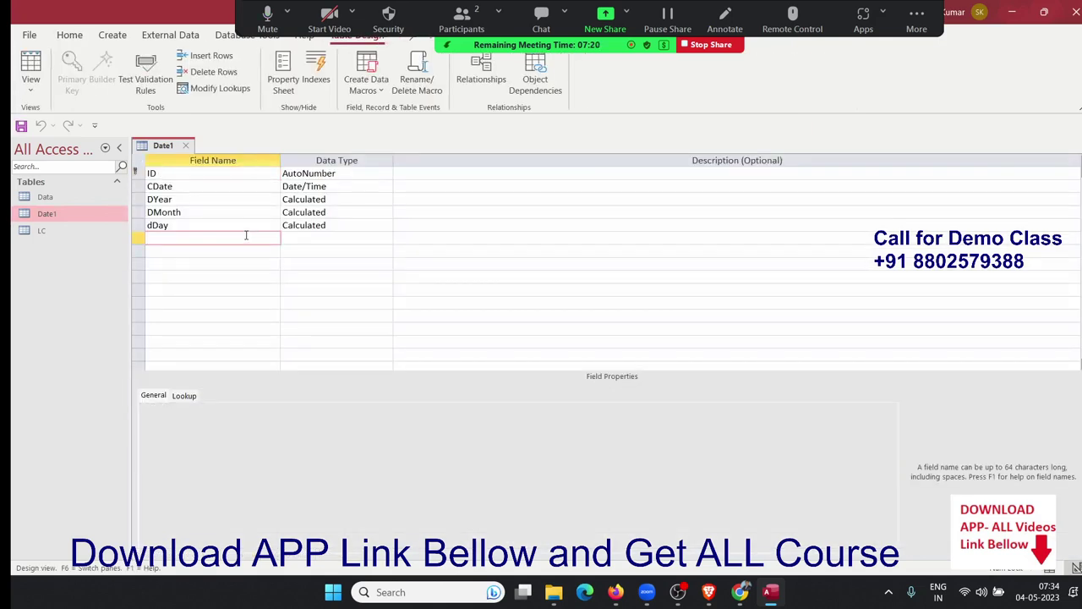
text(C)
text(BDate)
key(Tab)
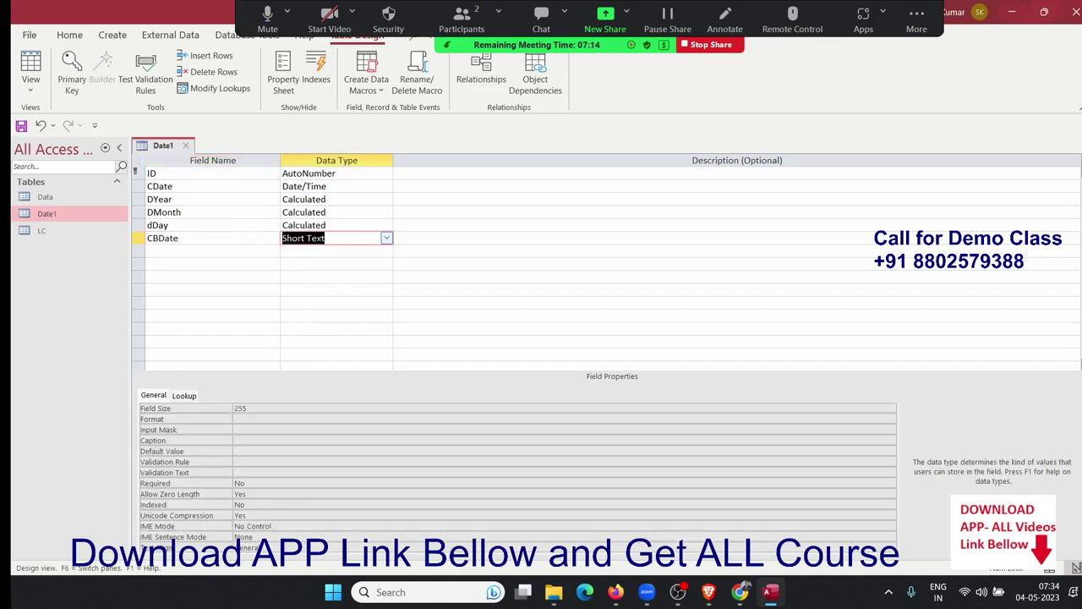
click(318, 238)
click(387, 239)
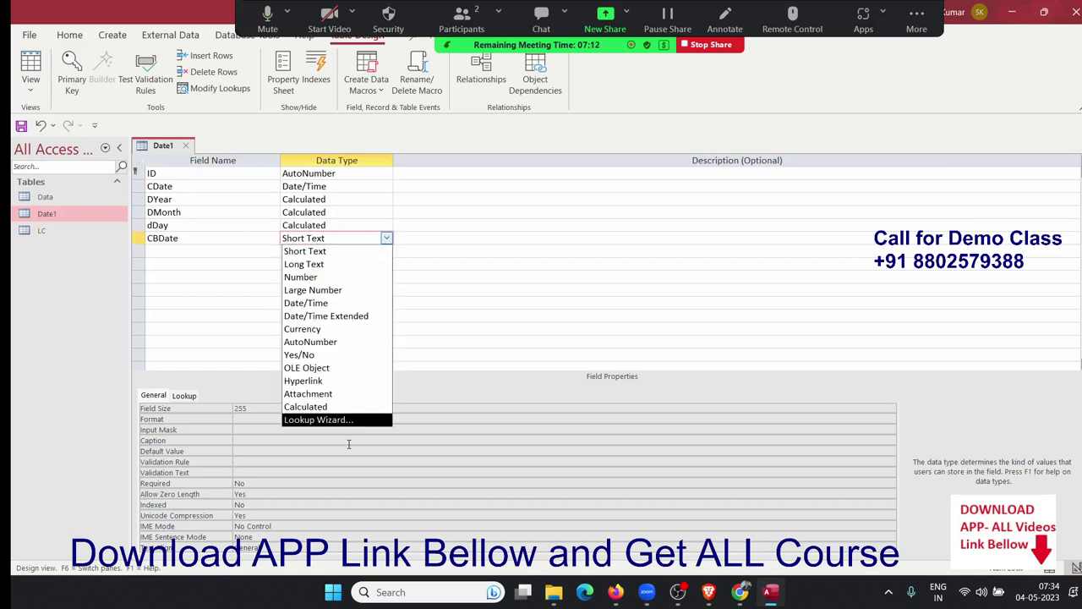
click(338, 407)
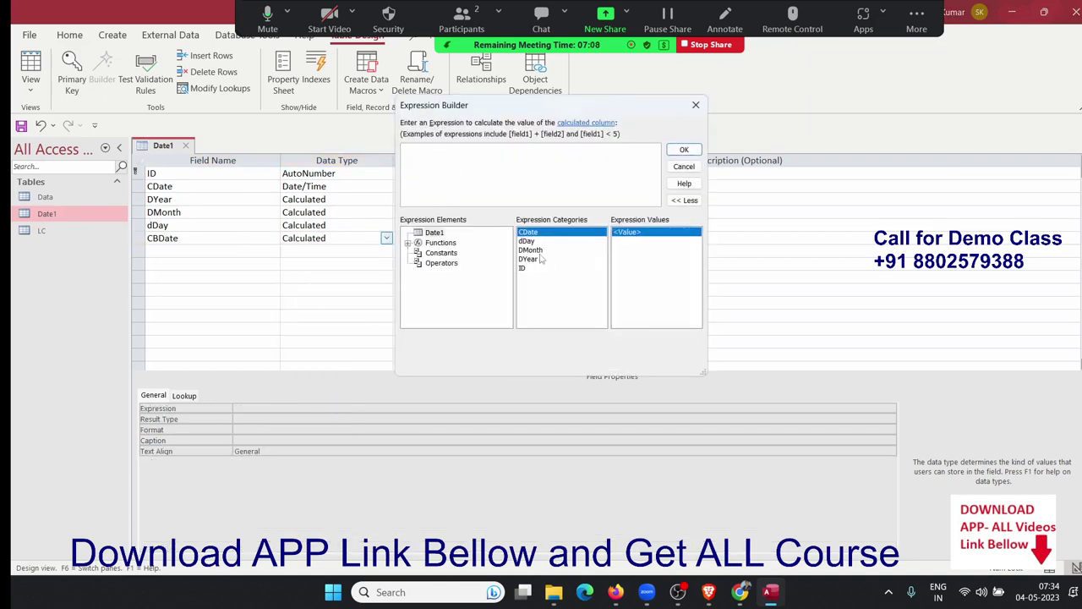
Step: Insert the built-in DateSerial function and clear its placeholder arguments
double_click(444, 242)
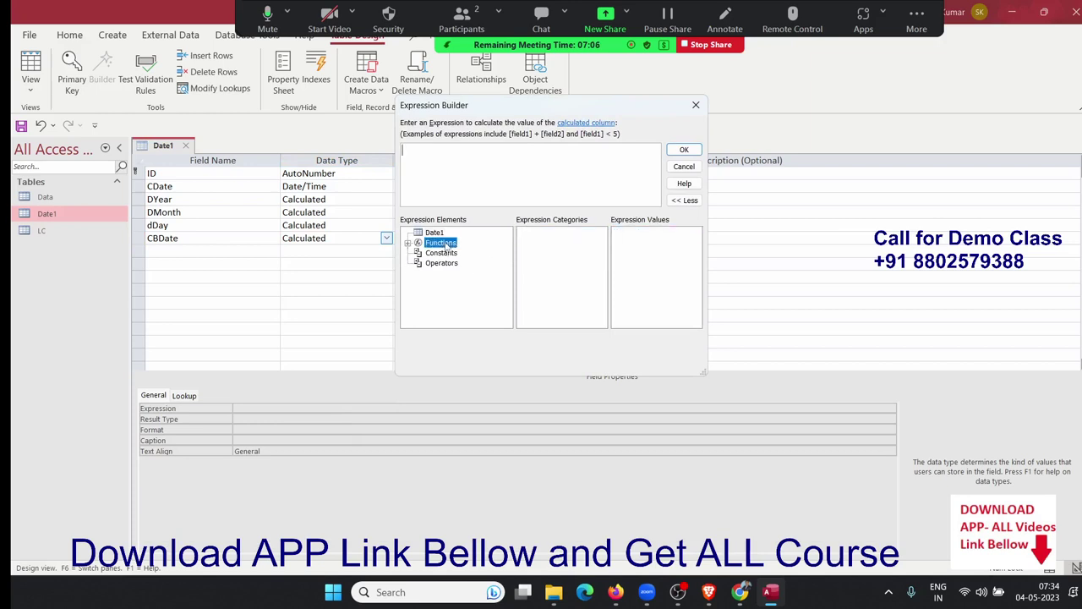
click(448, 252)
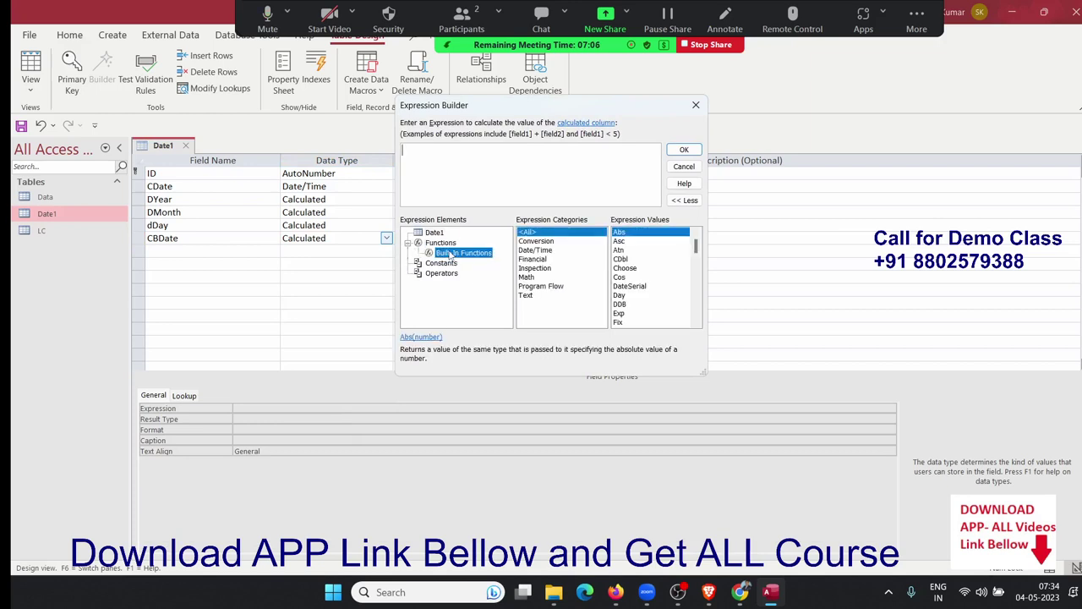
double_click(636, 287)
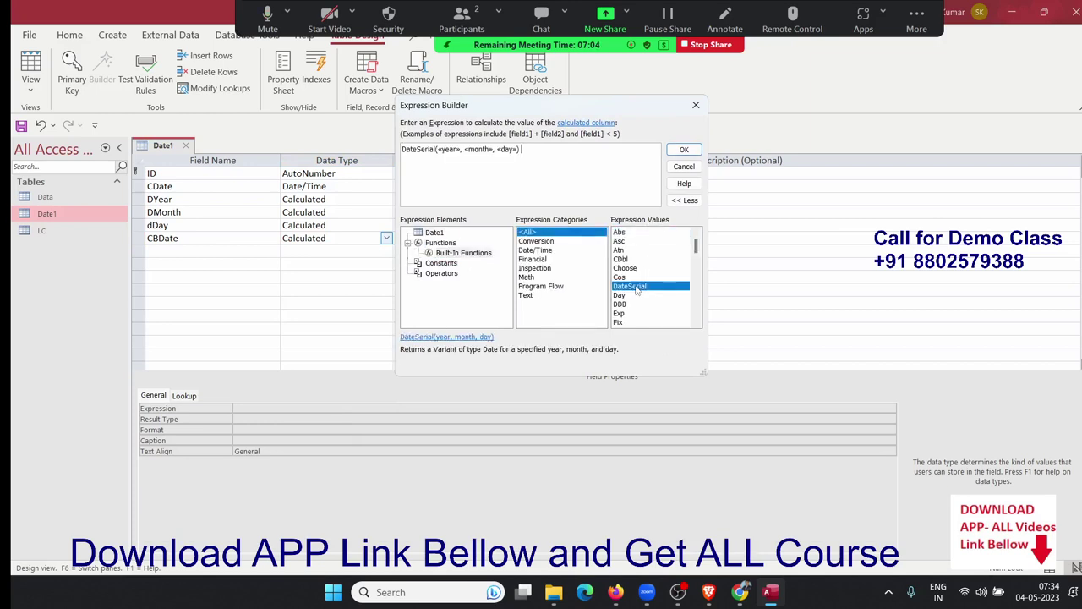
click(451, 150)
key(Delete)
key(Delete)
key(Delete)
key(Delete)
key(Delete)
key(Delete)
key(Delete)
key(Delete)
key(Delete)
key(Delete)
key(Delete)
key(Delete)
key(Delete)
key(Delete)
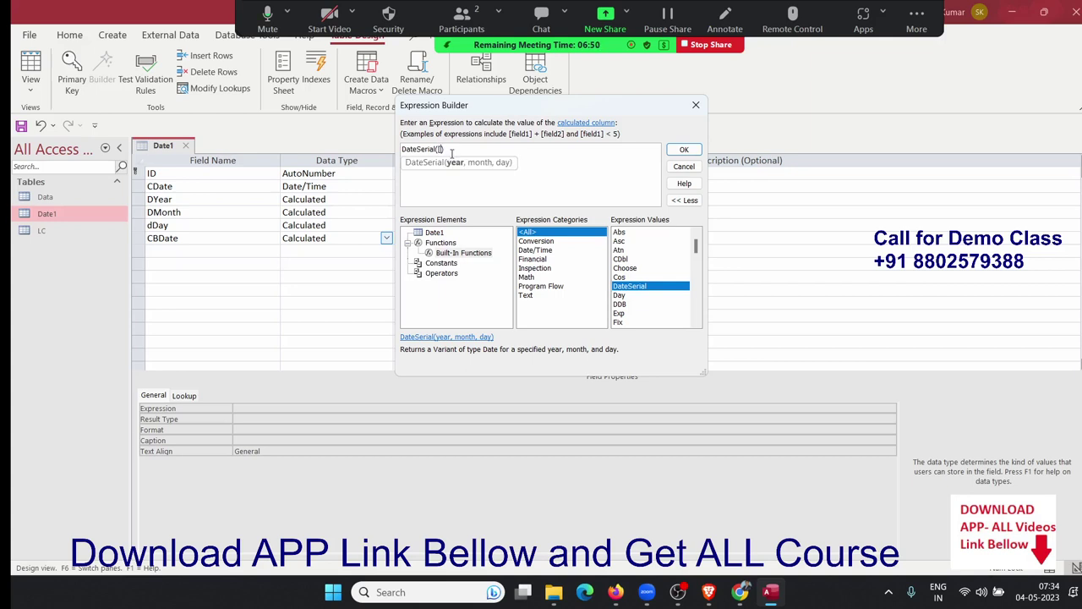
Step: Complete the expression as DateSerial([DYear],[DMonth],[dDay]) and confirm it
text(D)
key(Down)
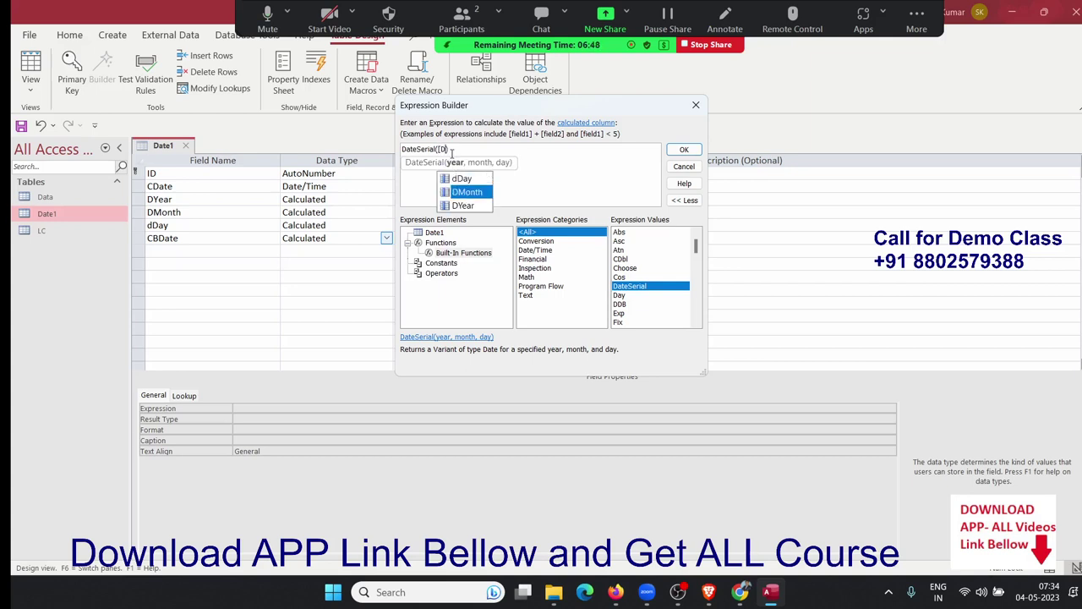
key(Down)
key(Tab)
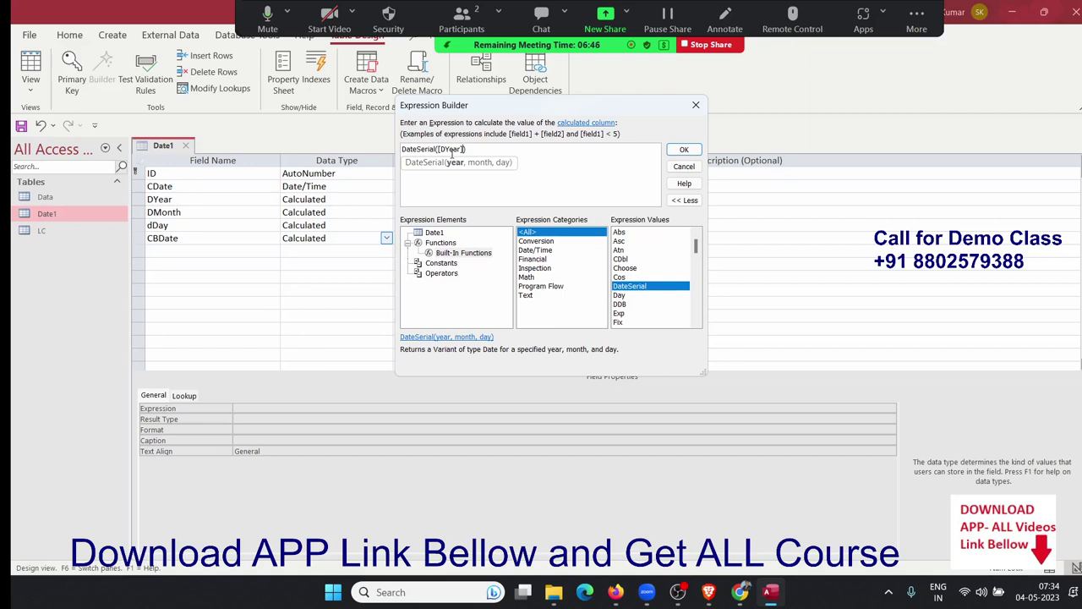
text(,[)
text(Dm)
key(Tab)
text(,)
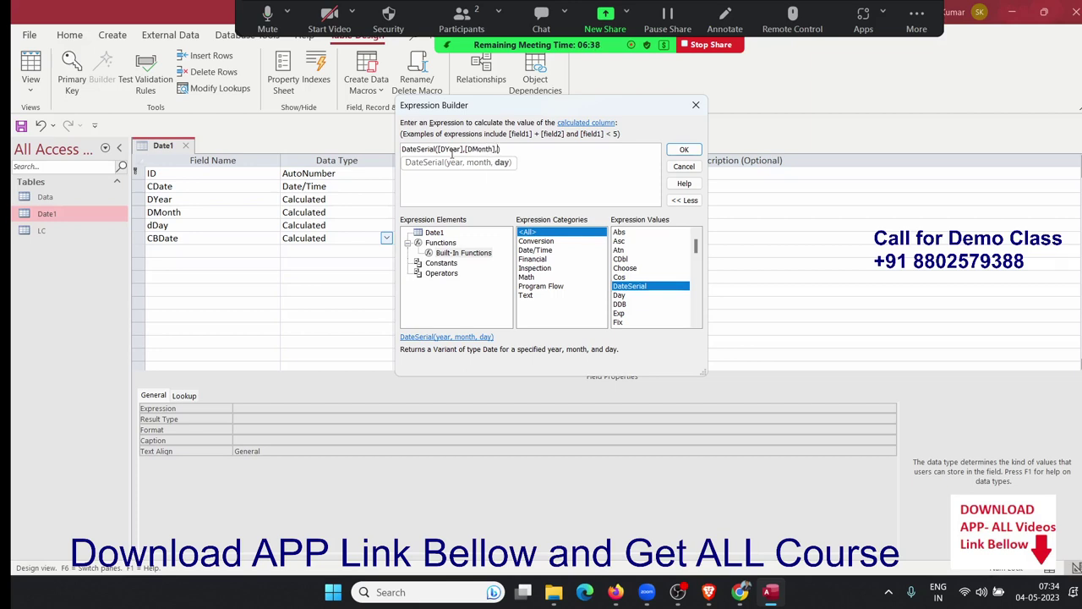
text(D)
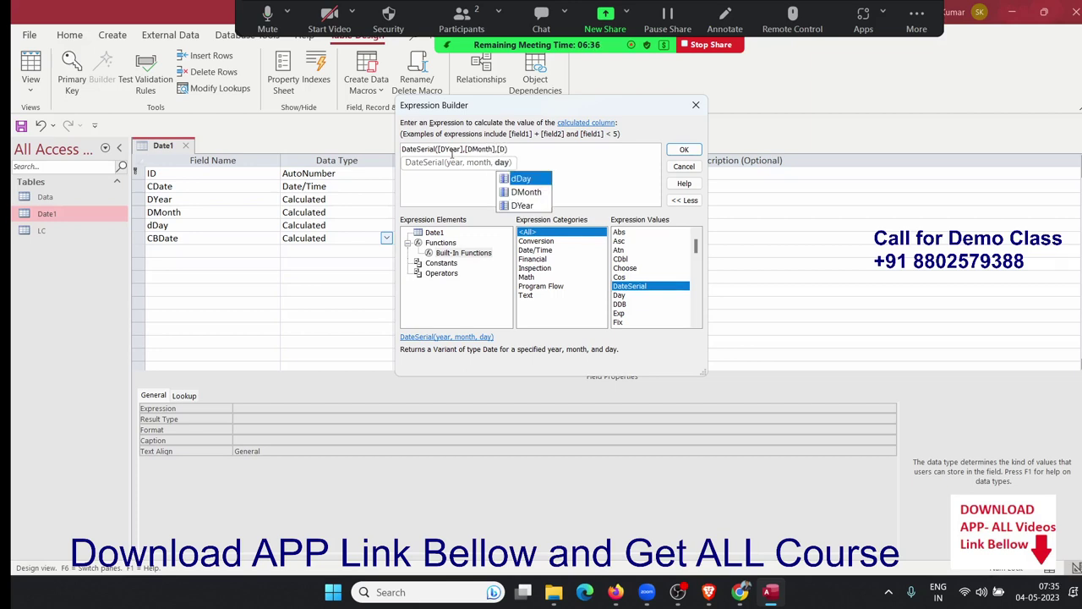
key(Tab)
text())
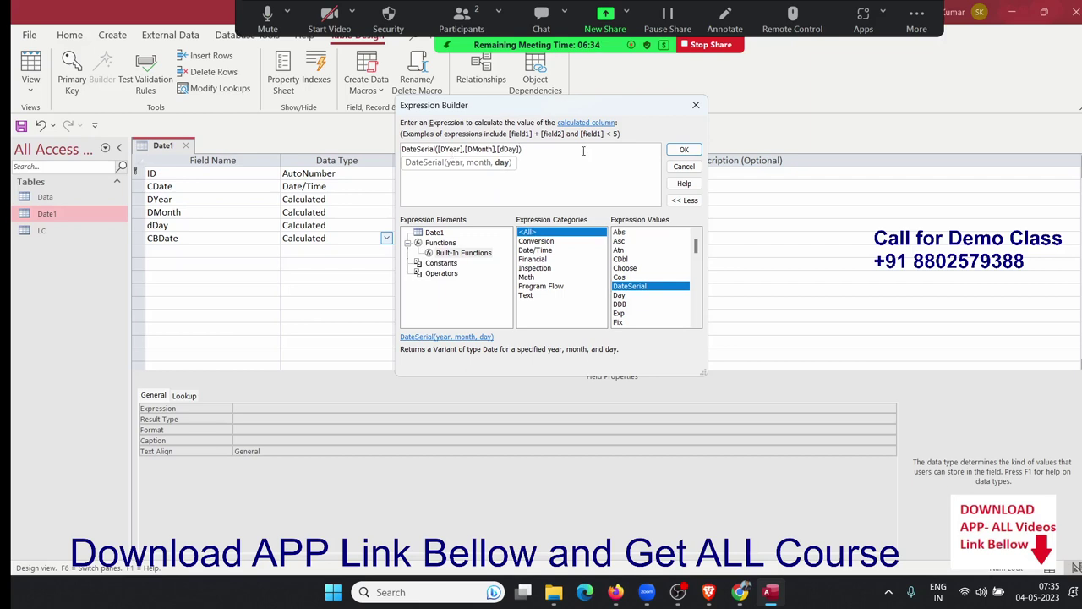
click(584, 150)
click(685, 150)
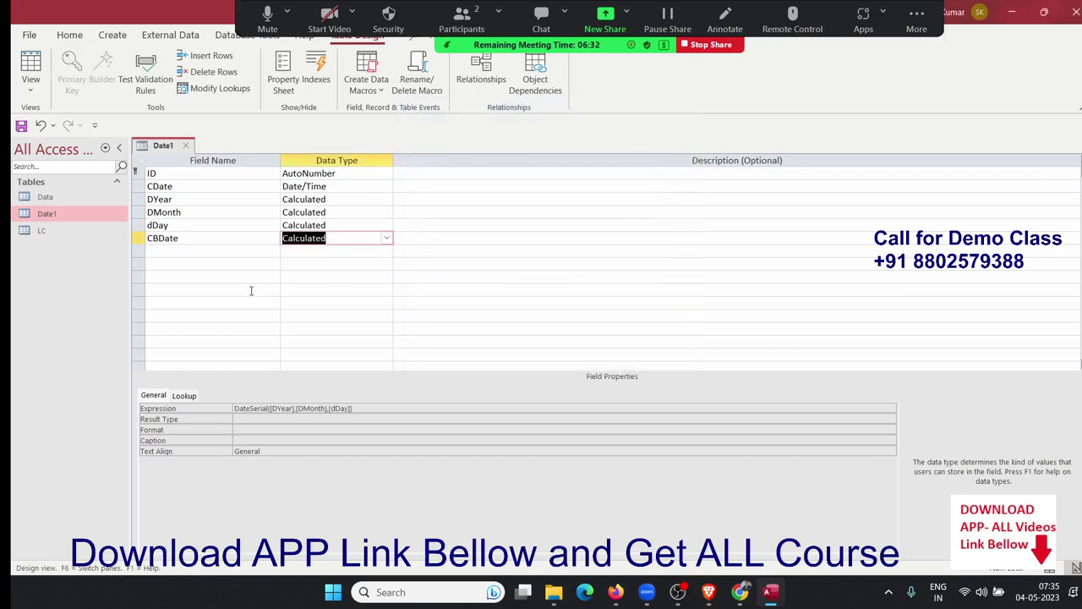
Step: Add field names H, N and S in the empty rows below CBDate
click(177, 250)
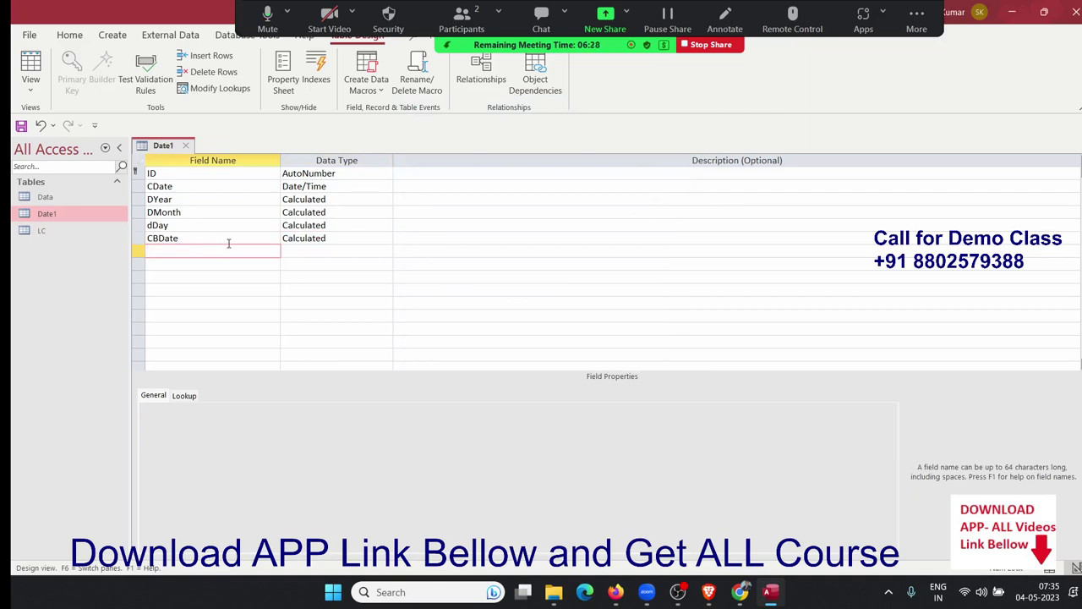
right_click(222, 241)
click(220, 253)
right_click(220, 253)
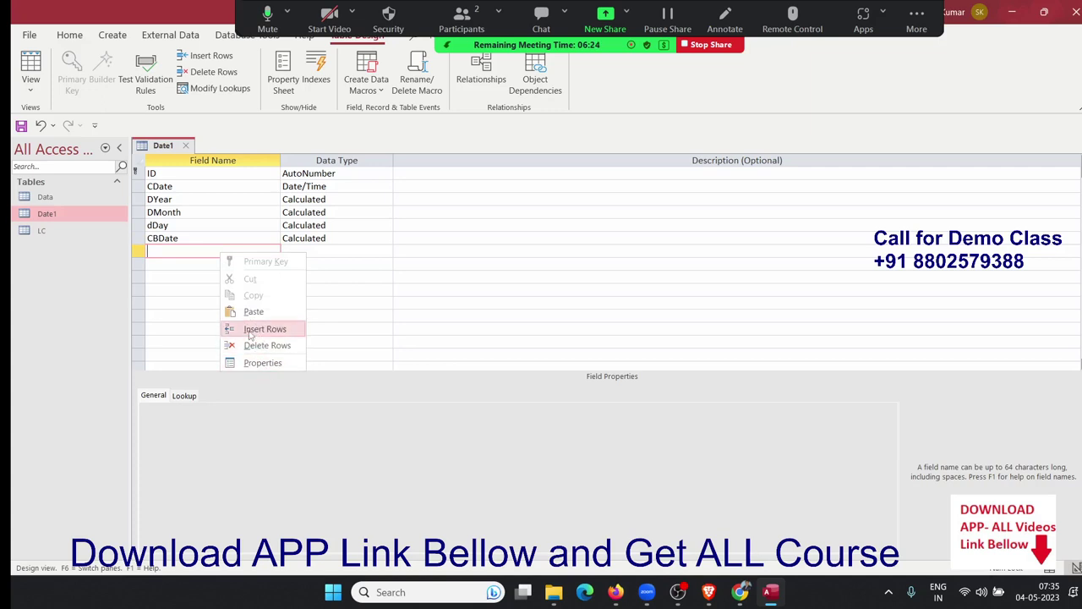
click(157, 254)
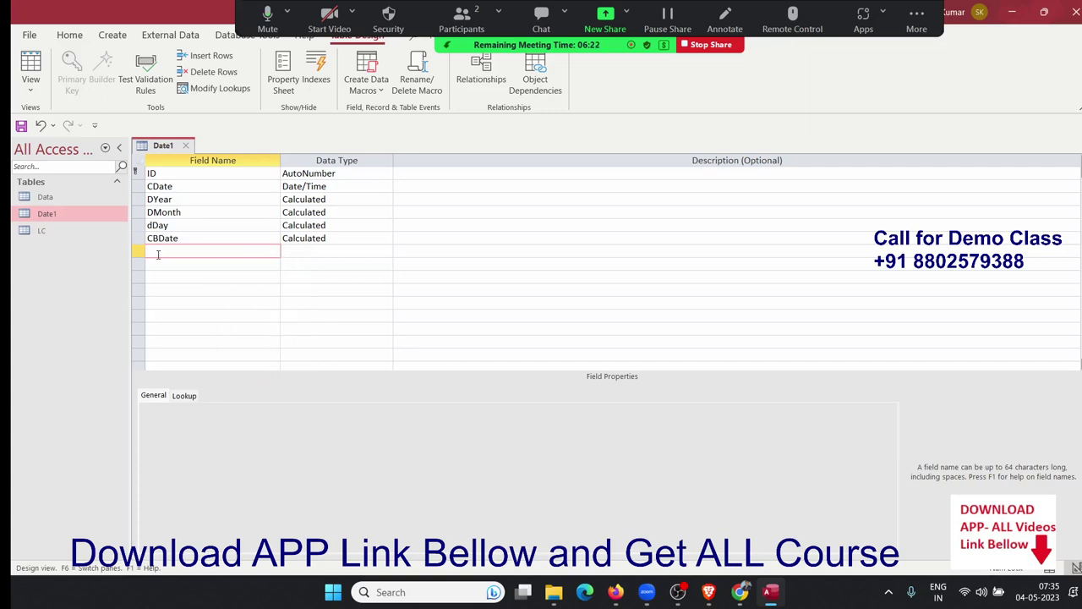
text(H)
key(Down)
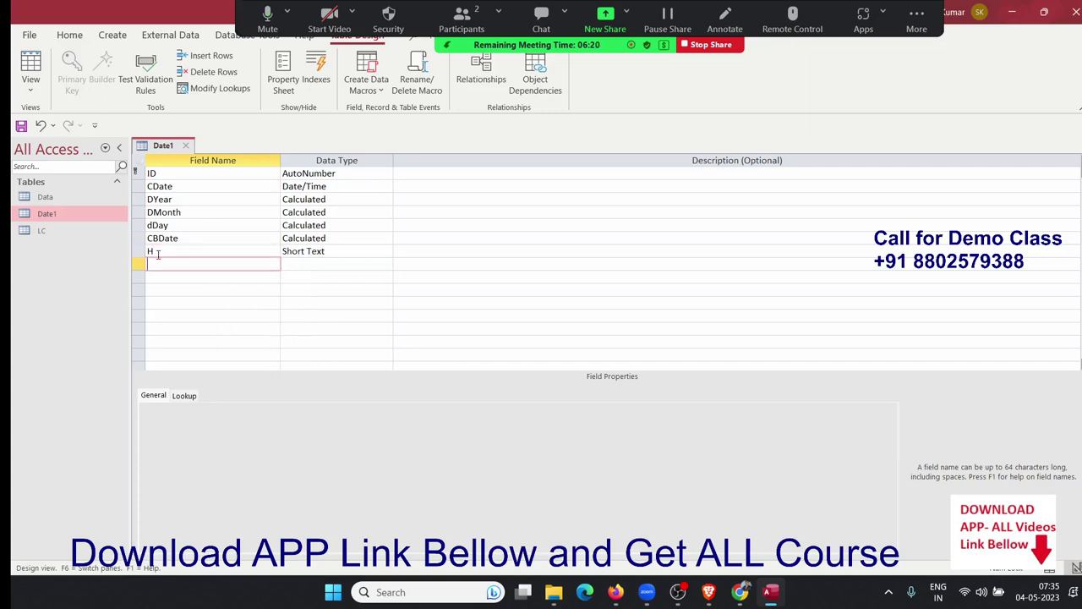
text(N)
key(Down)
text(S)
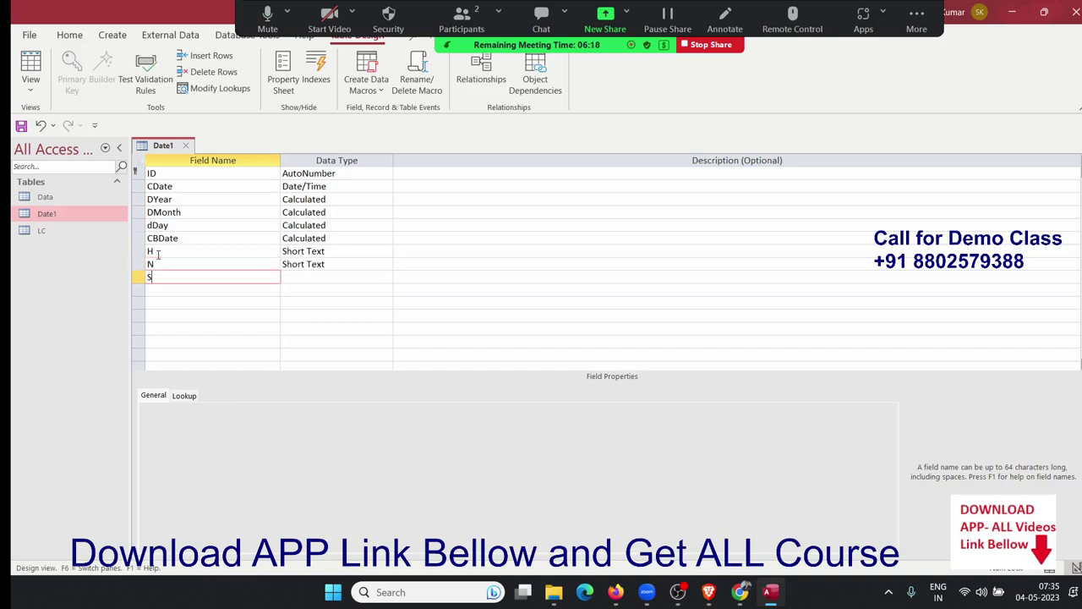
key(Up)
key(Up)
Step: Set the data type of H, N and S to Number
key(Tab)
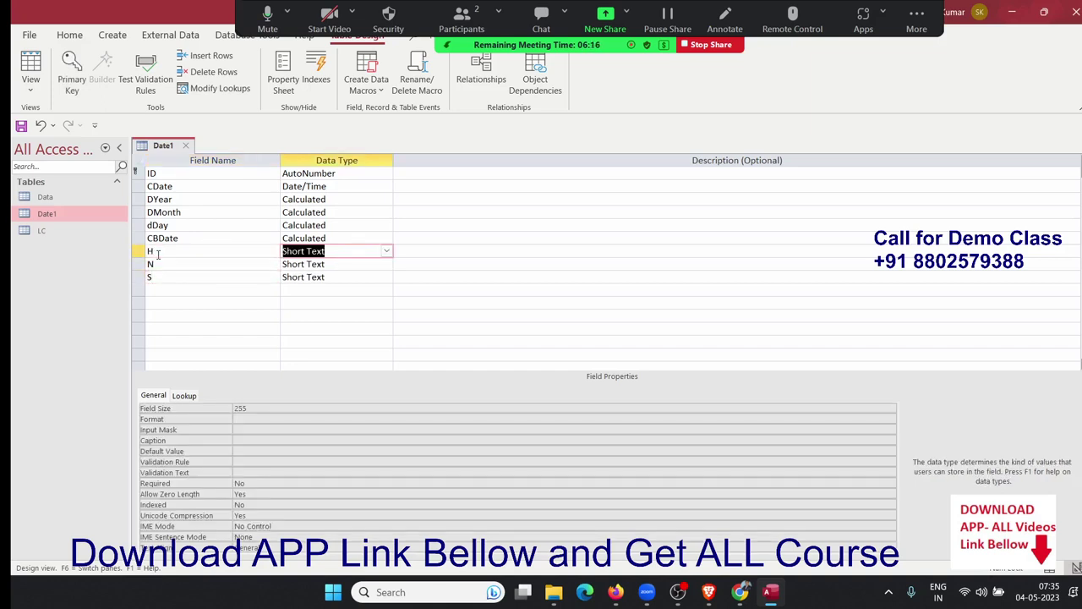
text(n)
key(Down)
text(n)
key(Down)
text(n)
key(Down)
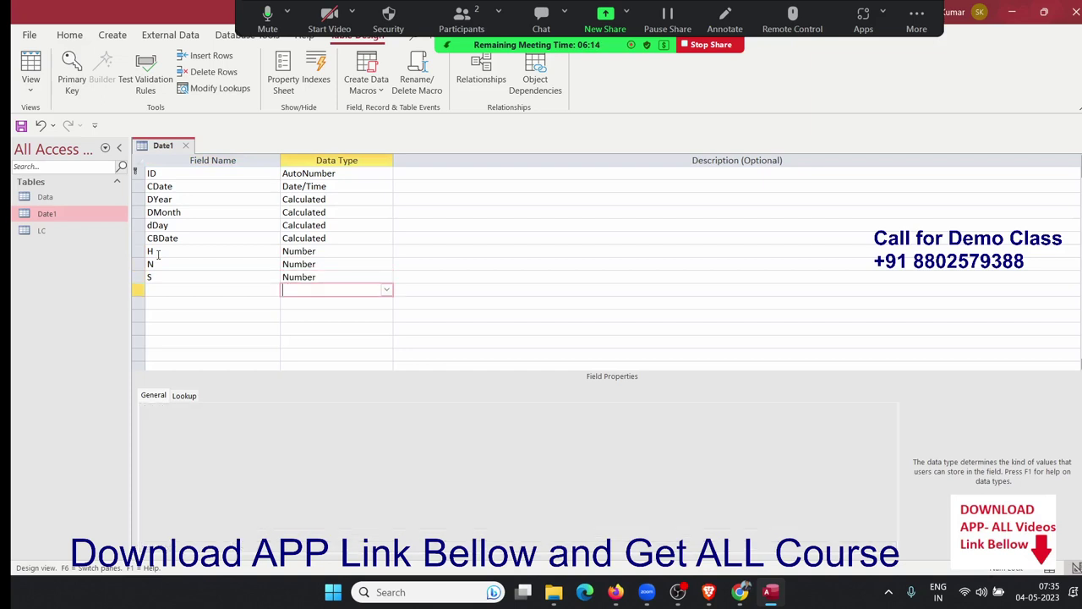
key(shift+Tab)
Step: Name the new field Time and give it the Calculated data type
text(m)
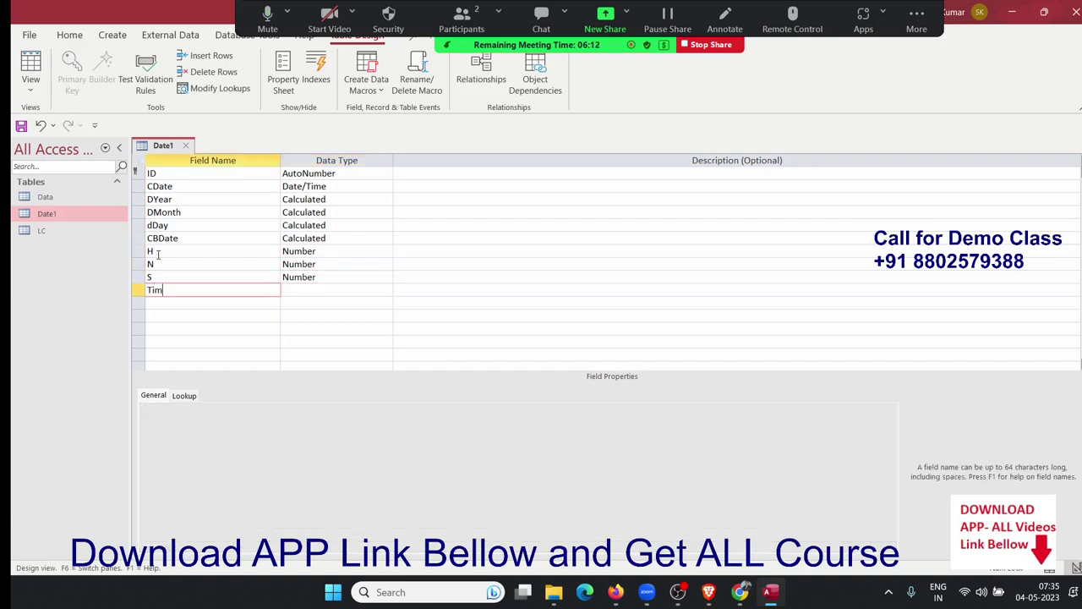
text(e)
key(Tab)
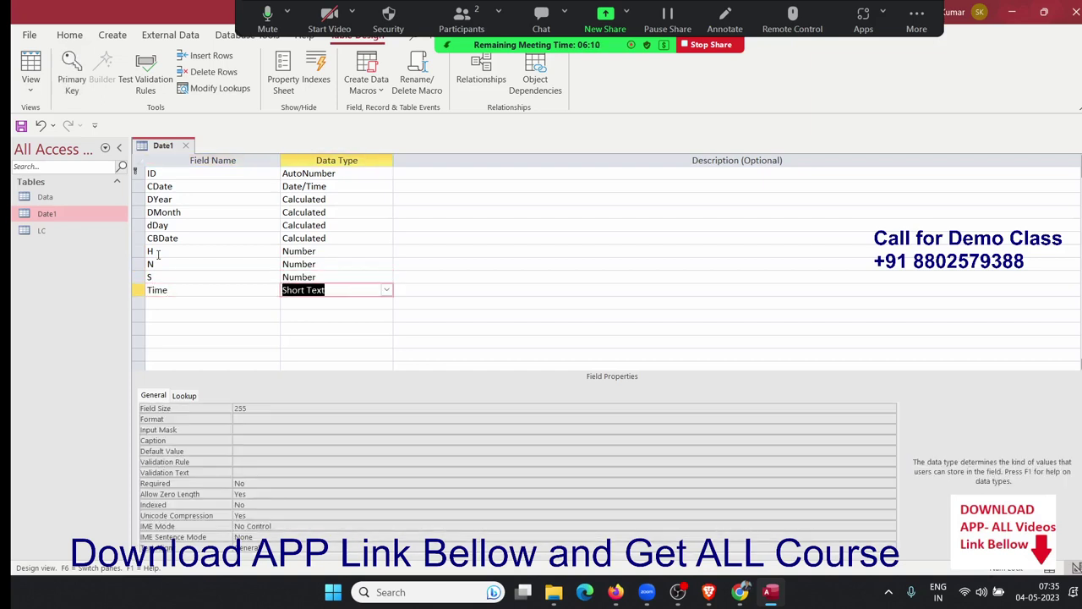
click(386, 290)
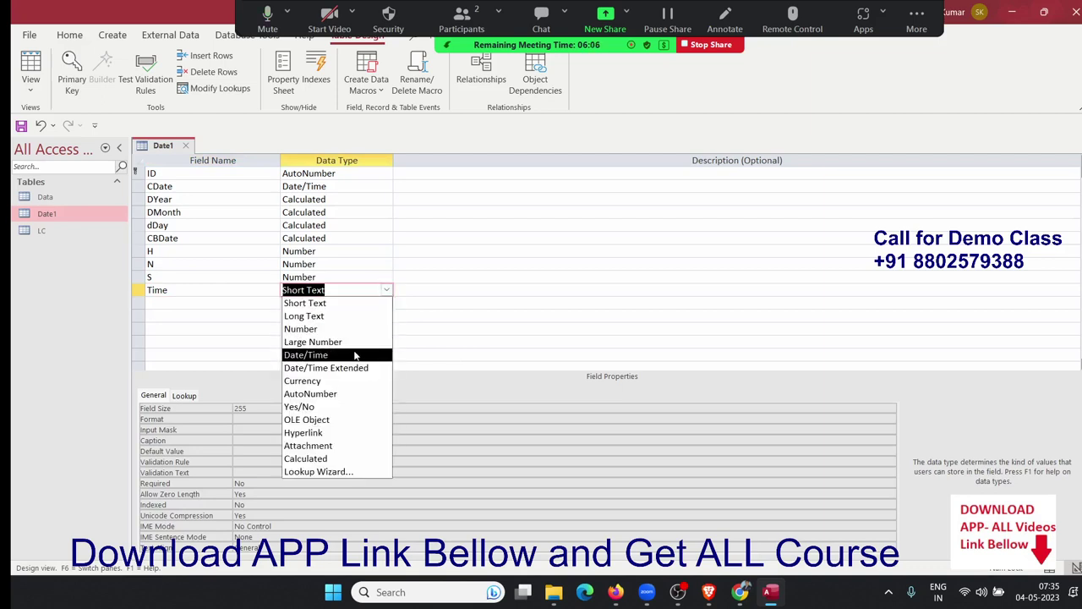
click(347, 458)
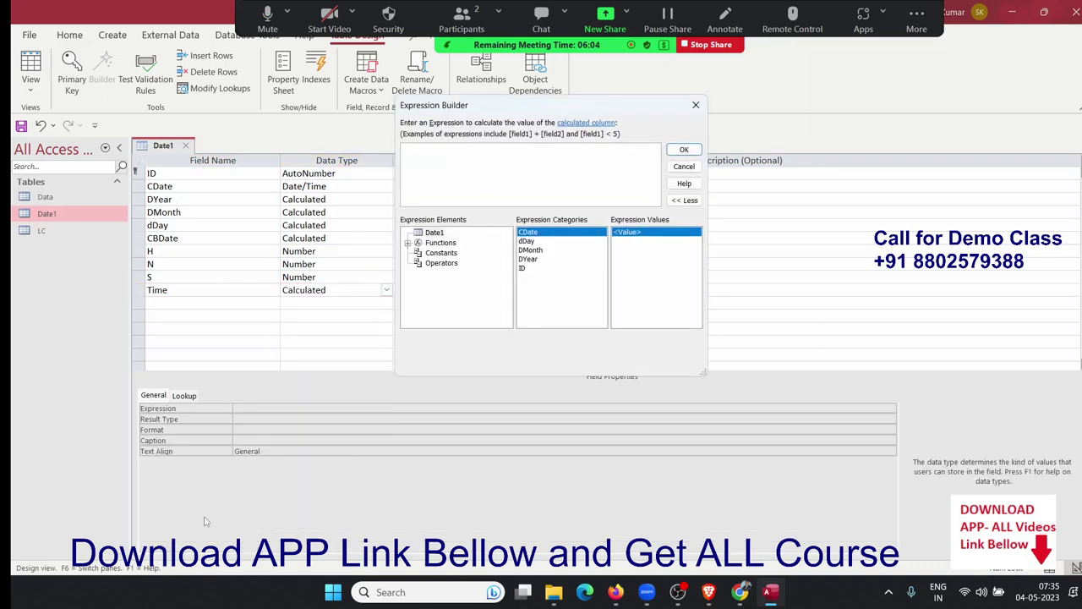
Step: Insert the TimeSerial template from the Built-In Date/Time functions
click(429, 245)
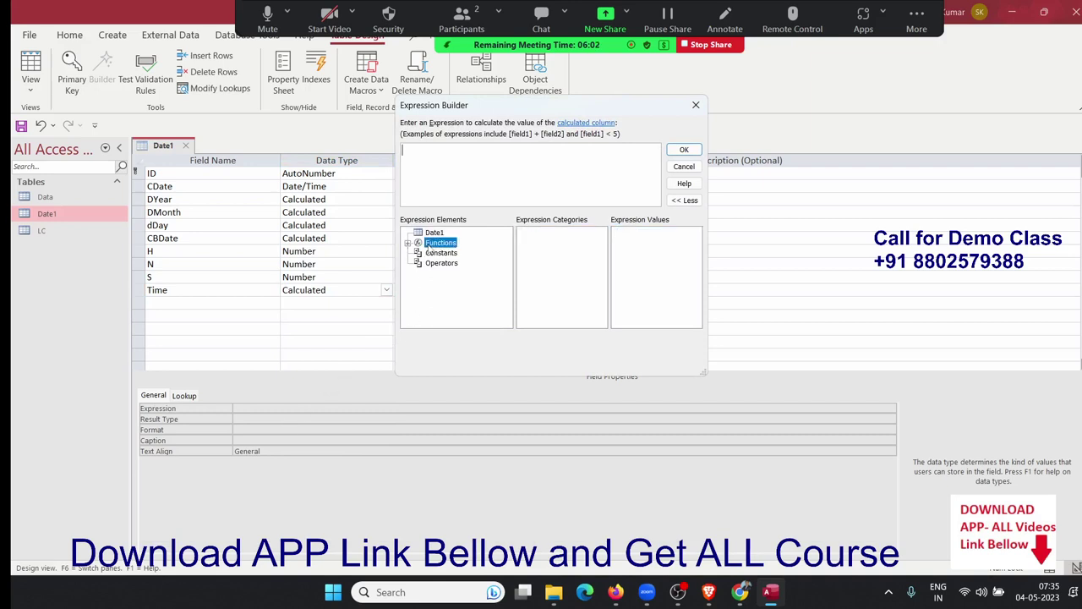
double_click(429, 247)
click(442, 254)
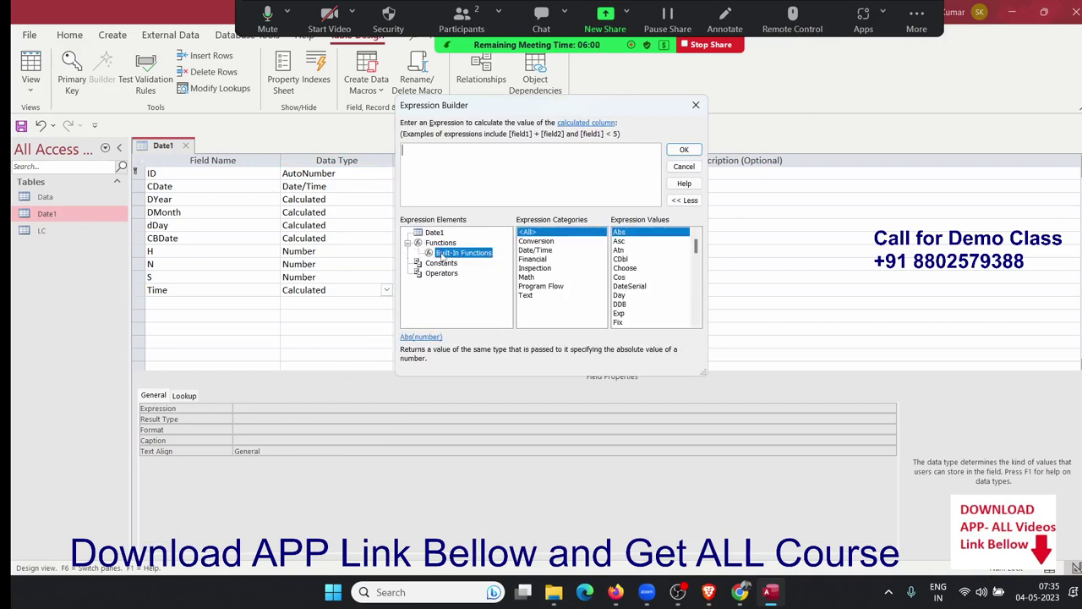
click(553, 251)
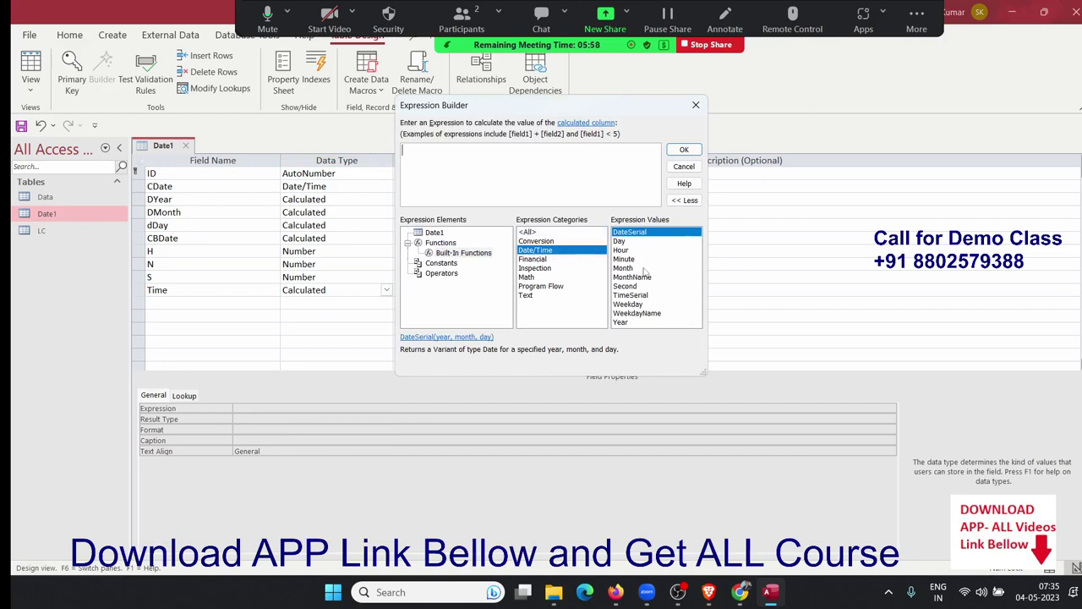
click(634, 294)
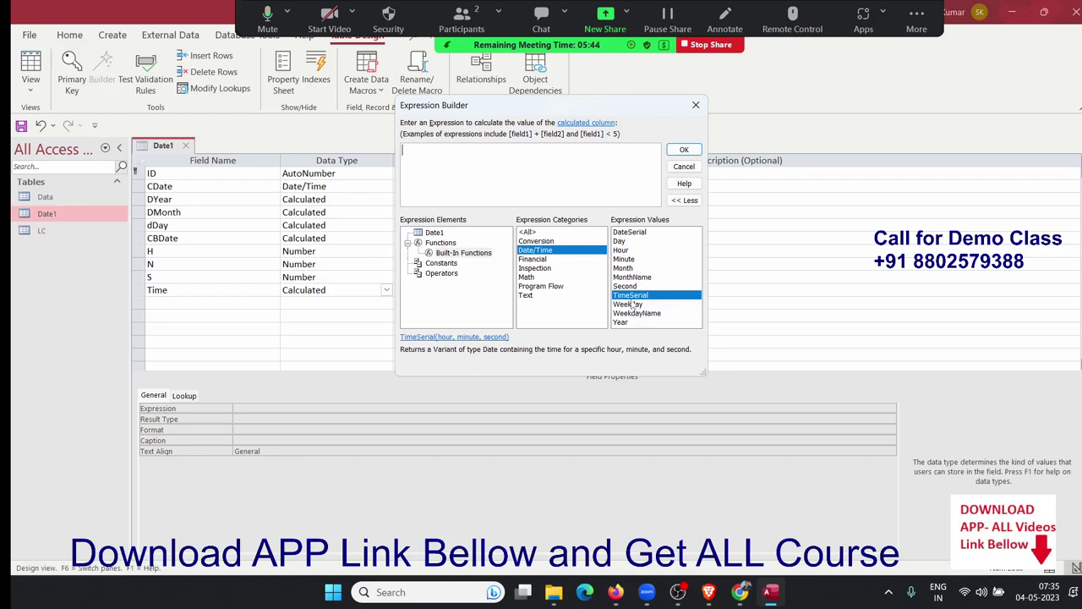
double_click(632, 296)
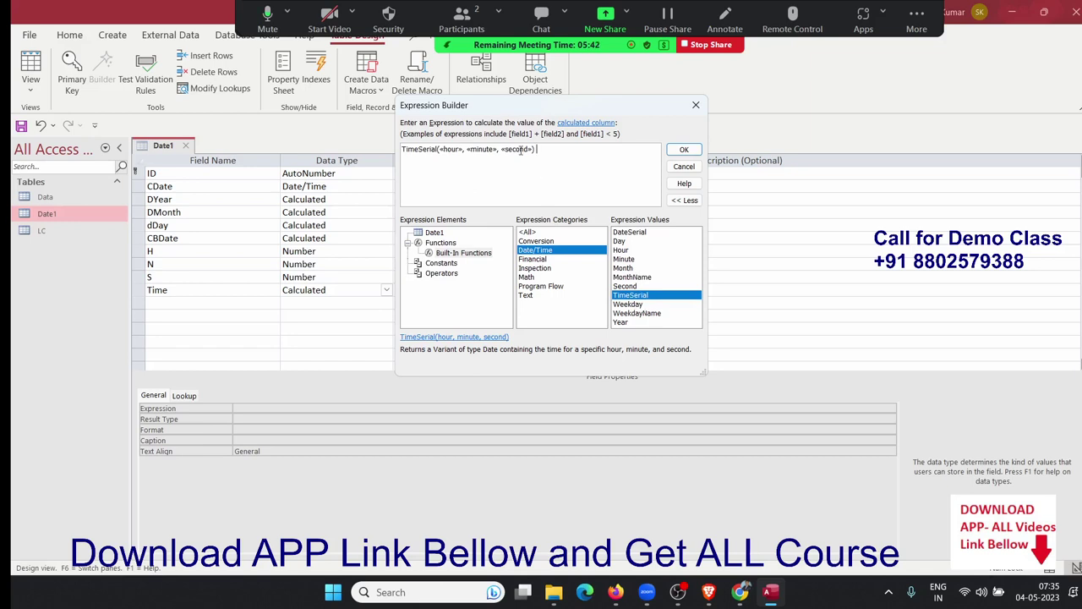
Step: Replace the TimeSerial placeholders with [h],[n],[s] and confirm the Time expression
drag(533, 149, 441, 149)
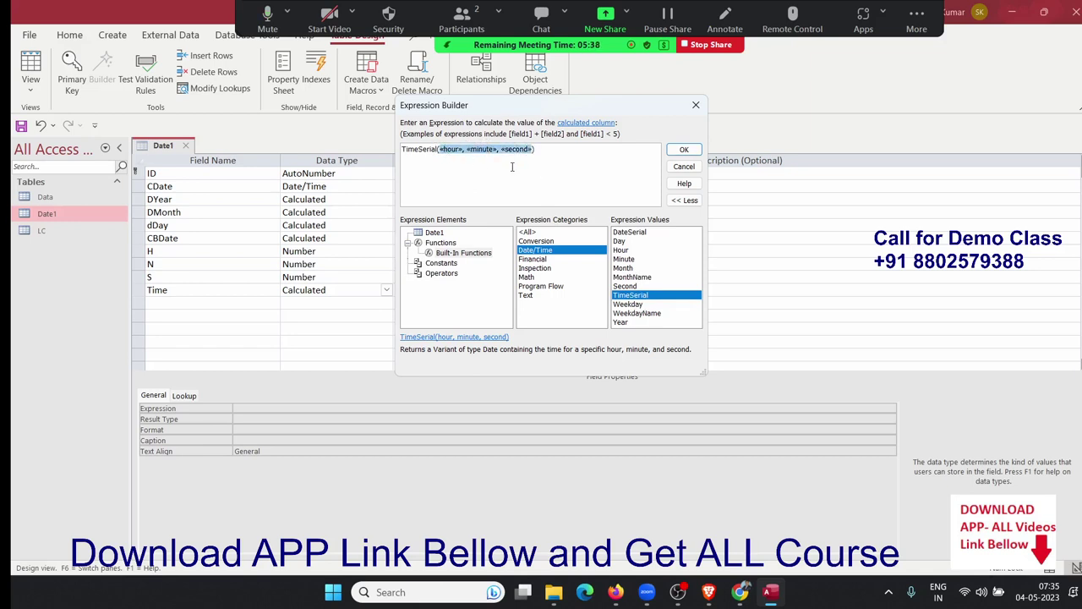
key(BackSpace)
text(([)
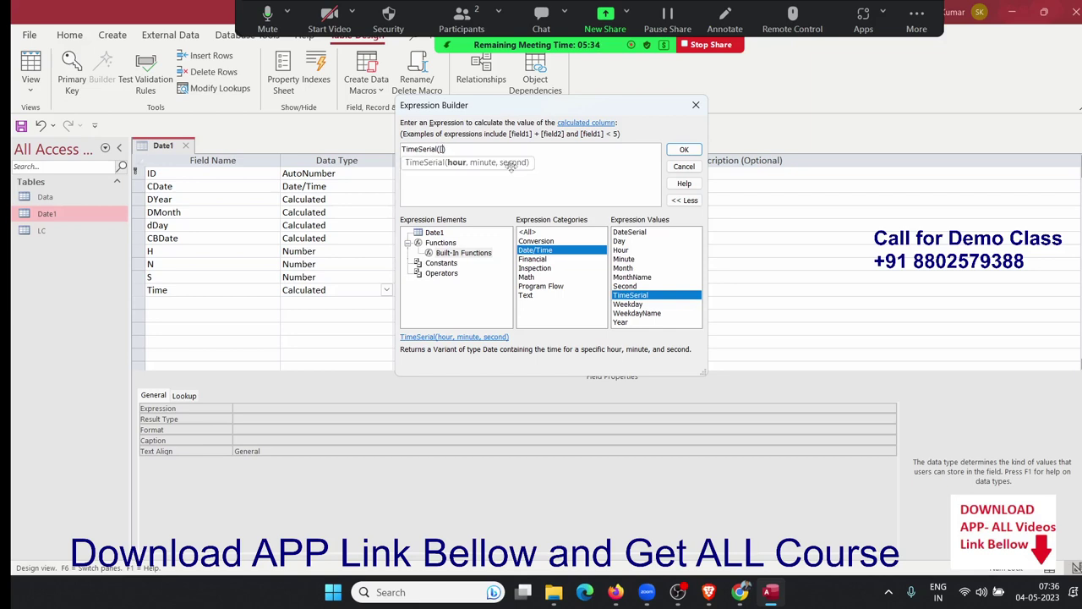
text(h])
text(,)
text([n)
text(])
text(,[s)
text(])
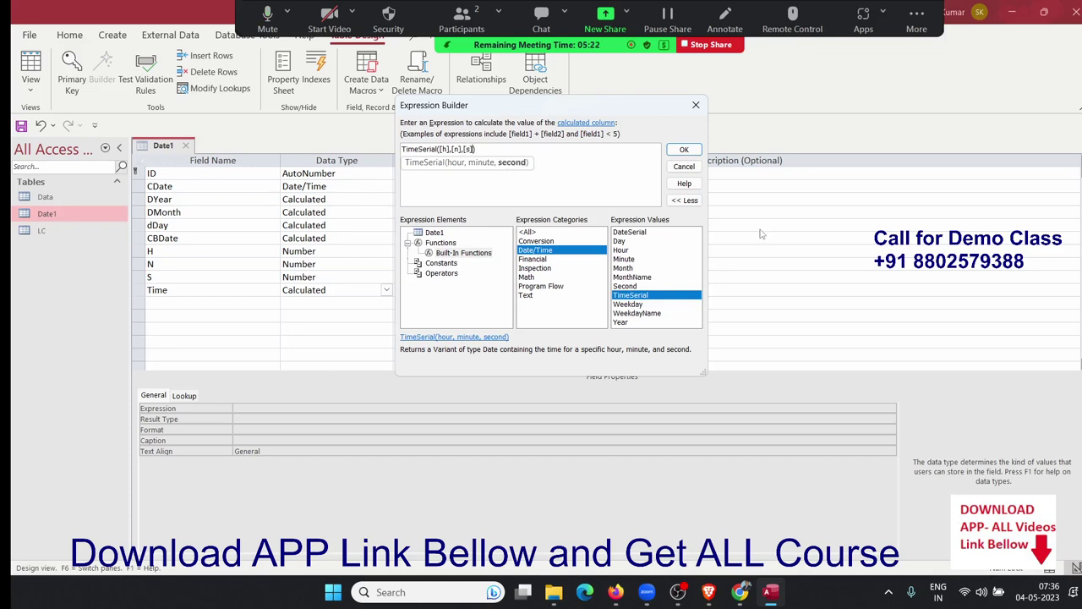
click(696, 149)
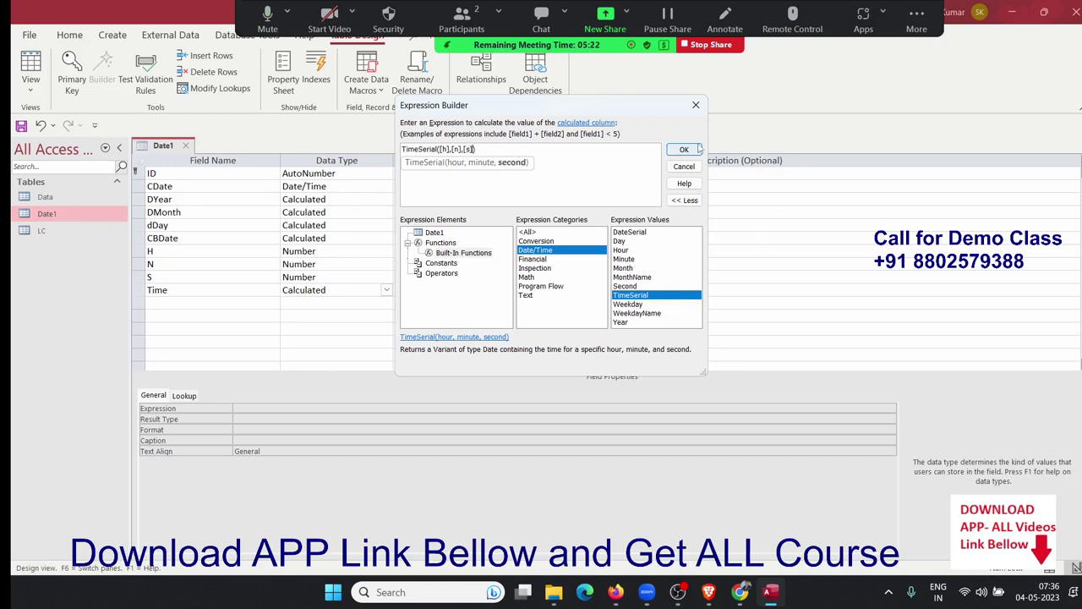
click(211, 305)
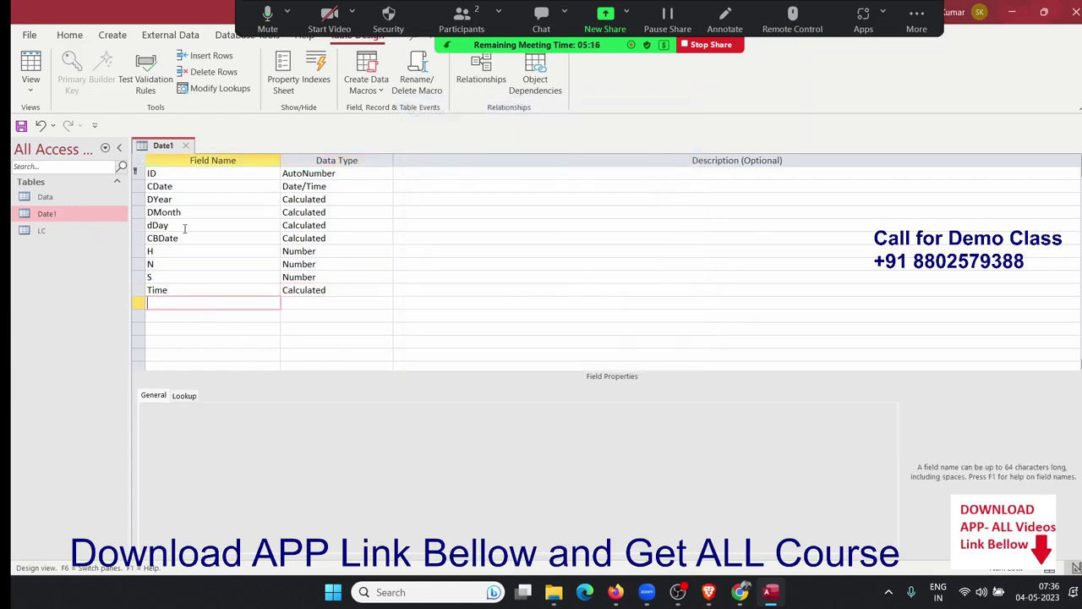
Step: Name the new field MonthN and give it the Calculated data type
text(M)
text(onth)
text(N)
key(Tab)
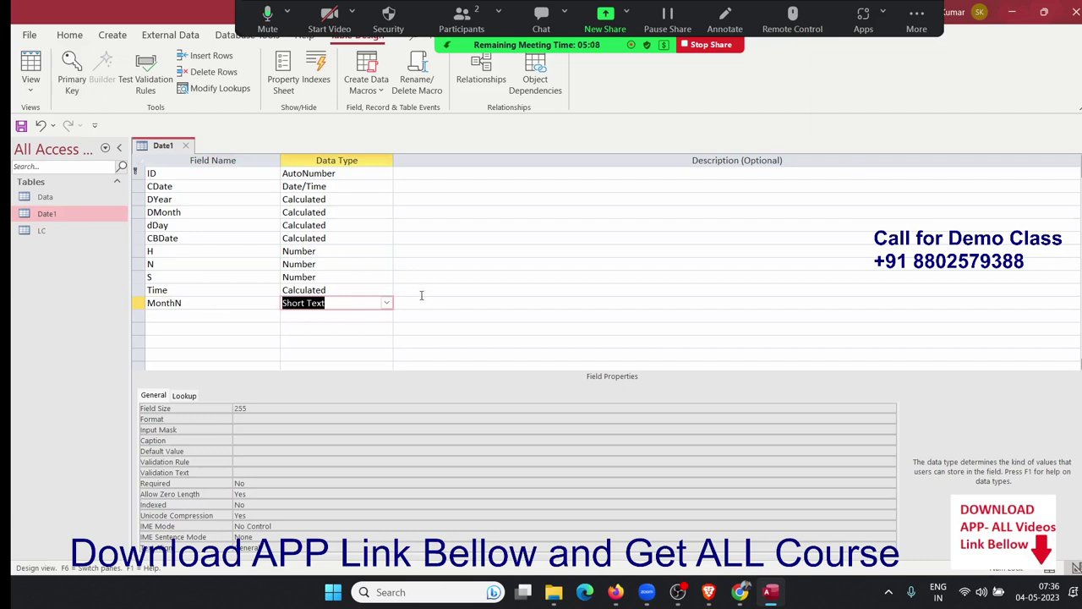
click(386, 303)
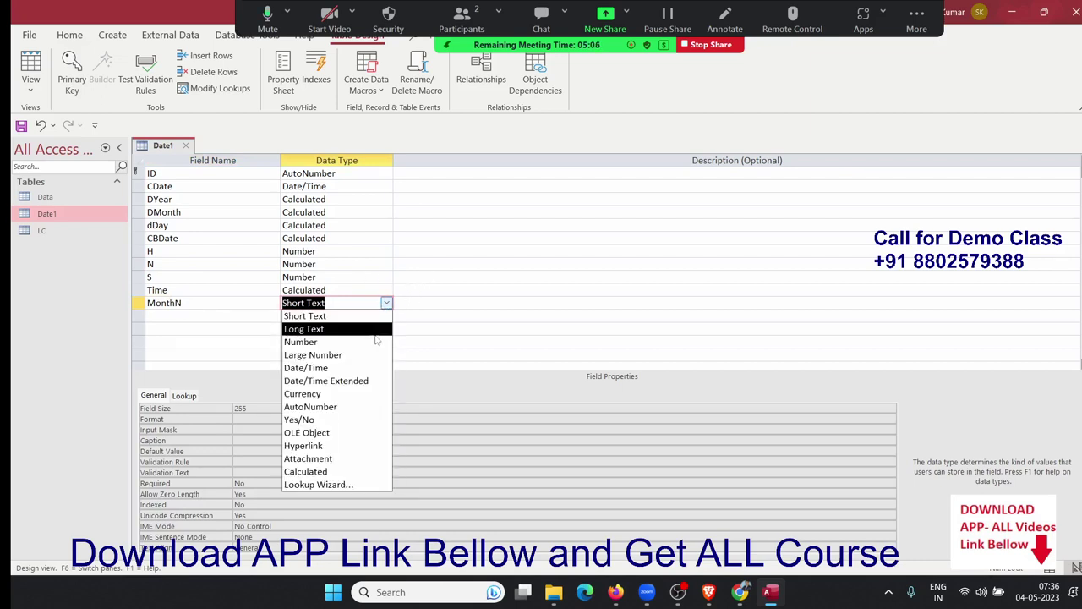
click(338, 471)
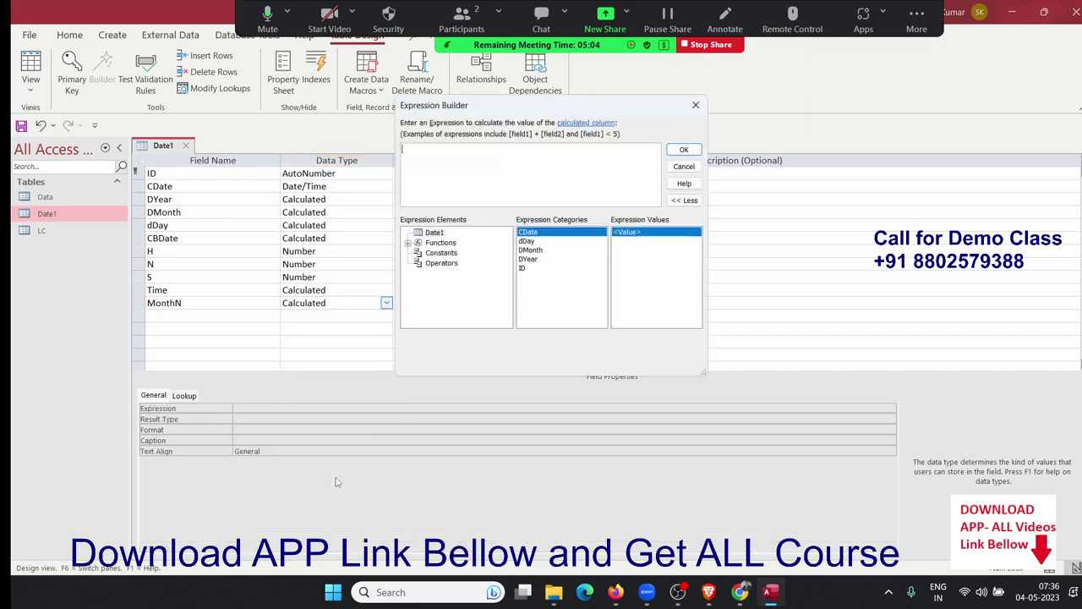
Step: Browse the Built-In function categories and read MonthName's description under Date/Time
double_click(440, 242)
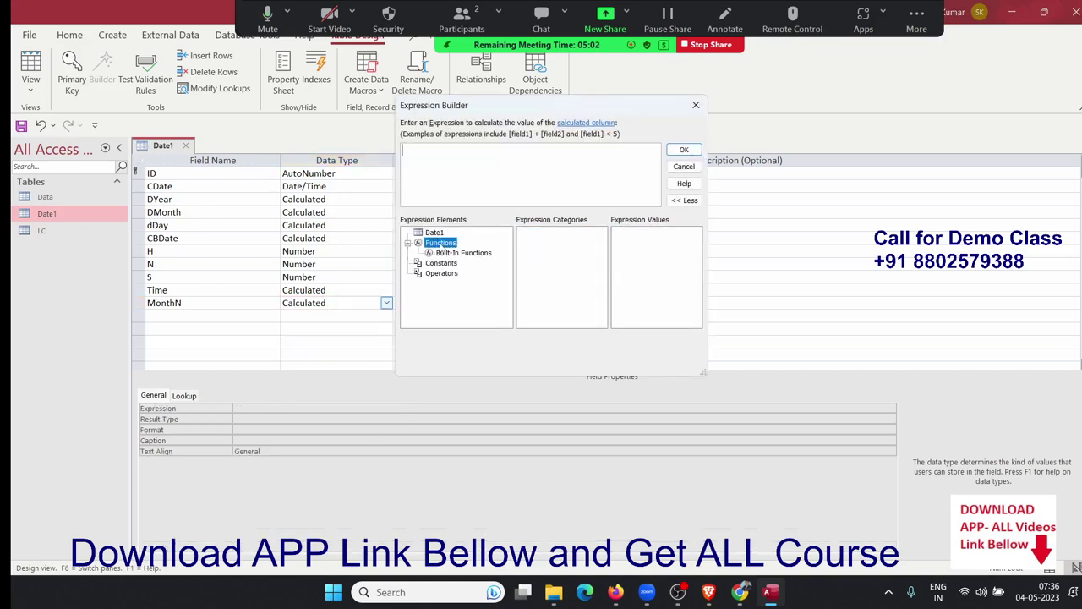
click(446, 252)
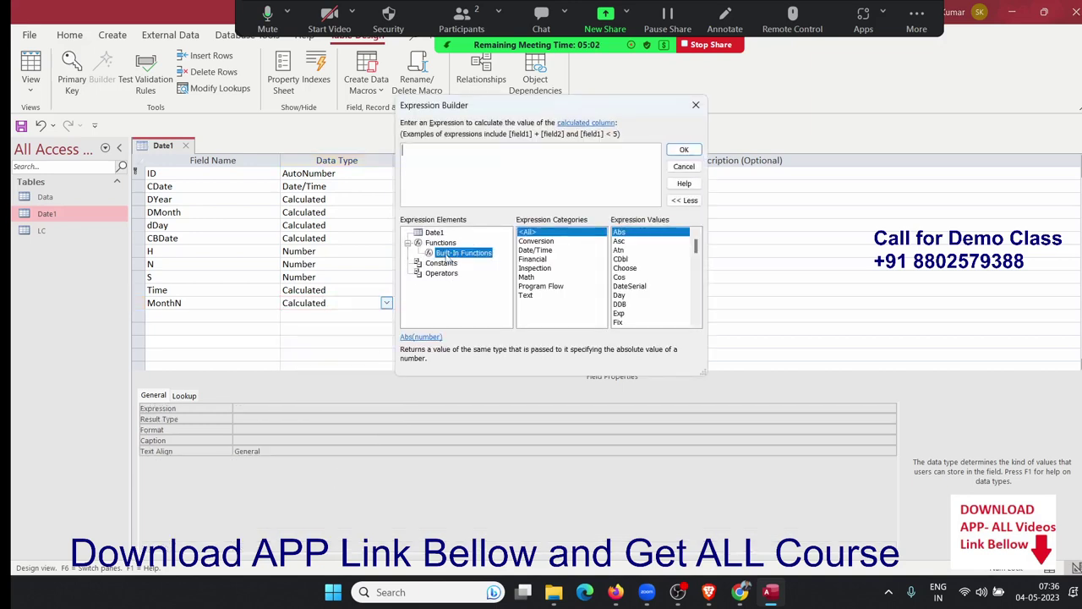
click(562, 251)
click(558, 241)
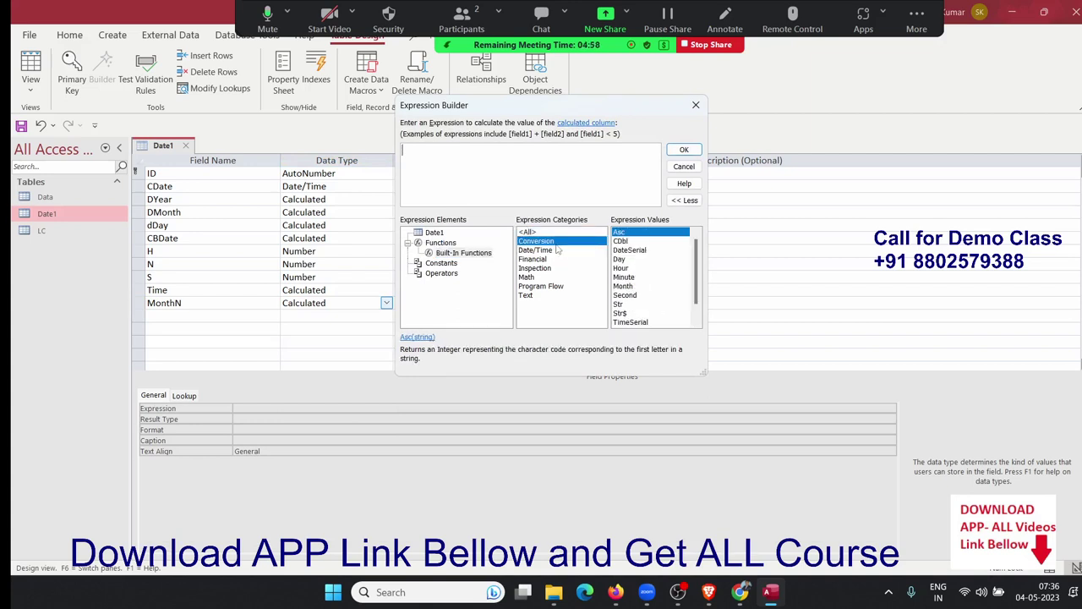
click(546, 250)
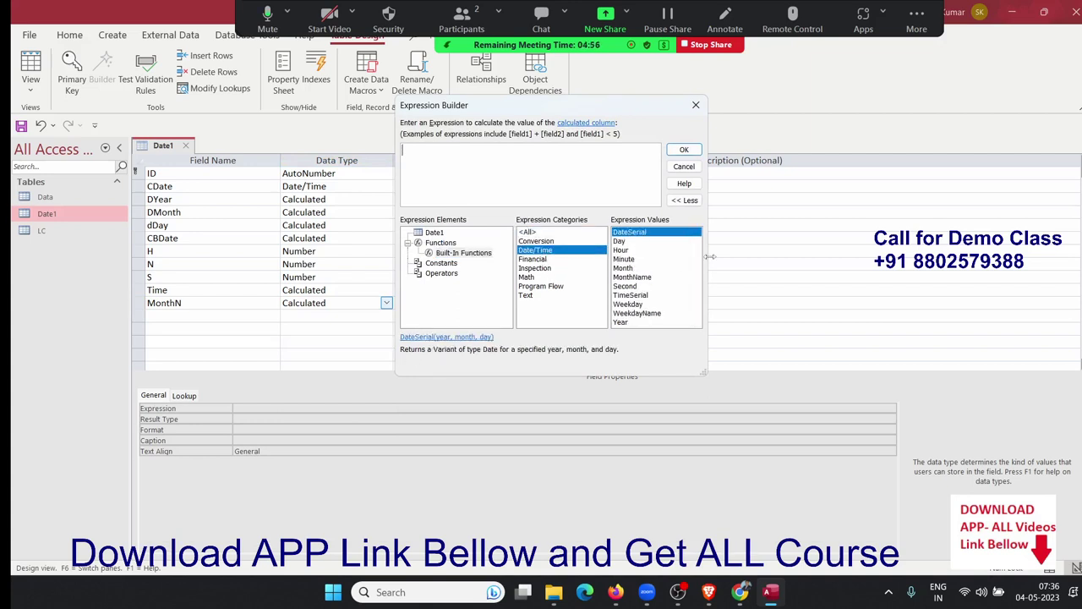
click(646, 279)
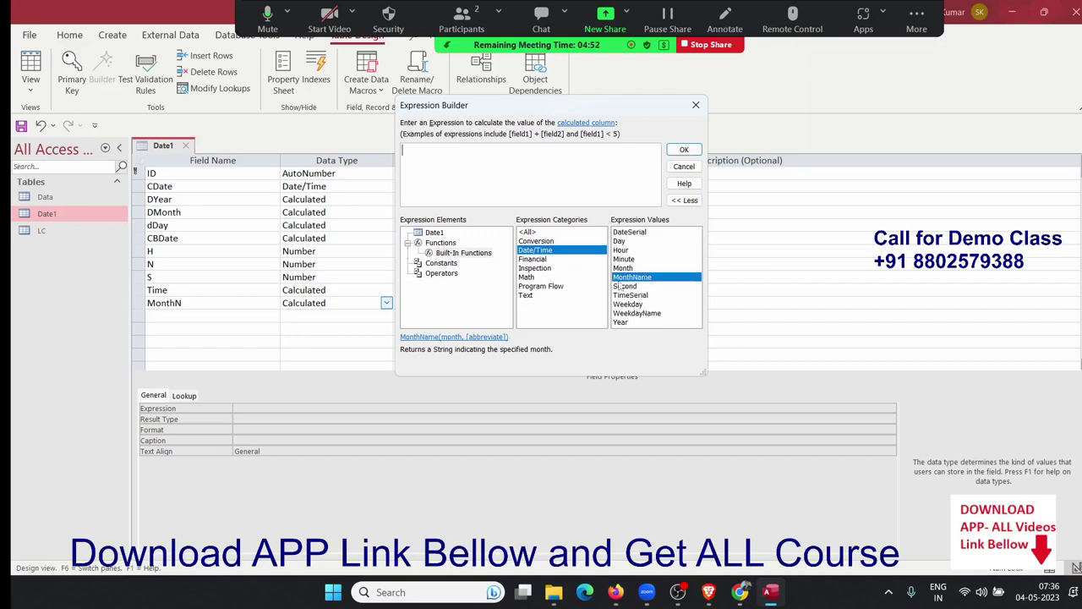
click(558, 295)
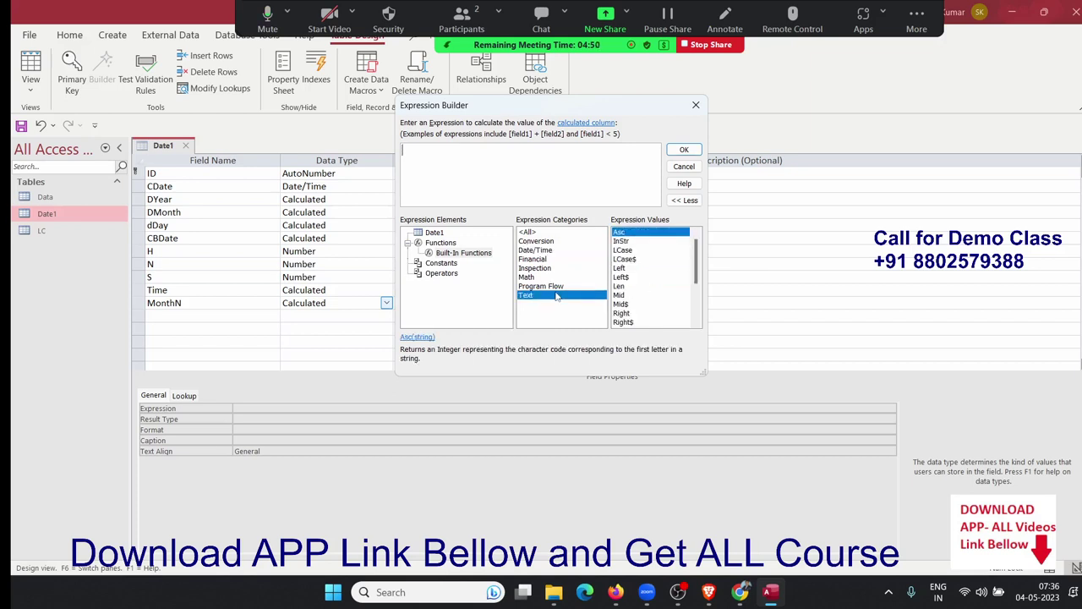
Step: Look through the Text and all-functions lists, then return to Date/Time functions
scroll(665, 285, down, 2)
scroll(666, 285, down, 2)
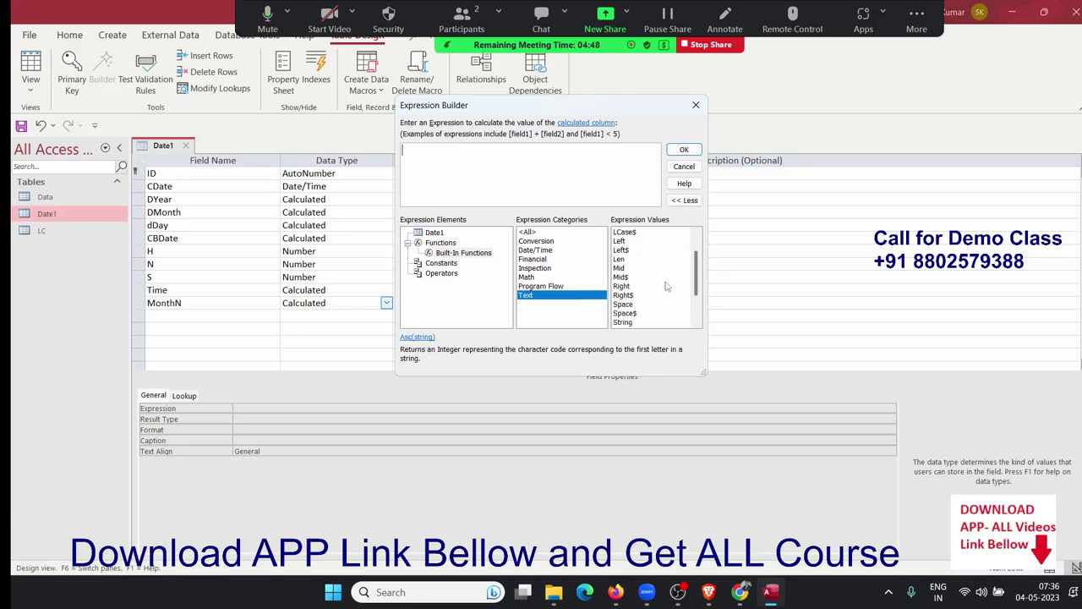
scroll(665, 285, down, 2)
scroll(666, 285, down, 1)
scroll(666, 288, down, 1)
scroll(665, 288, up, 2)
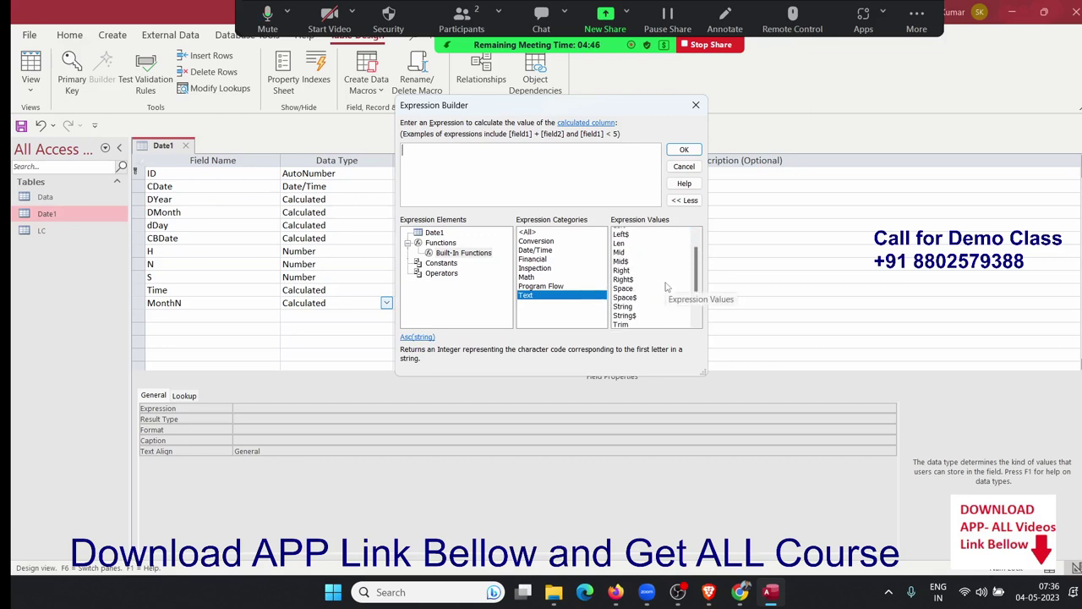
scroll(666, 287, up, 2)
scroll(666, 287, up, 2)
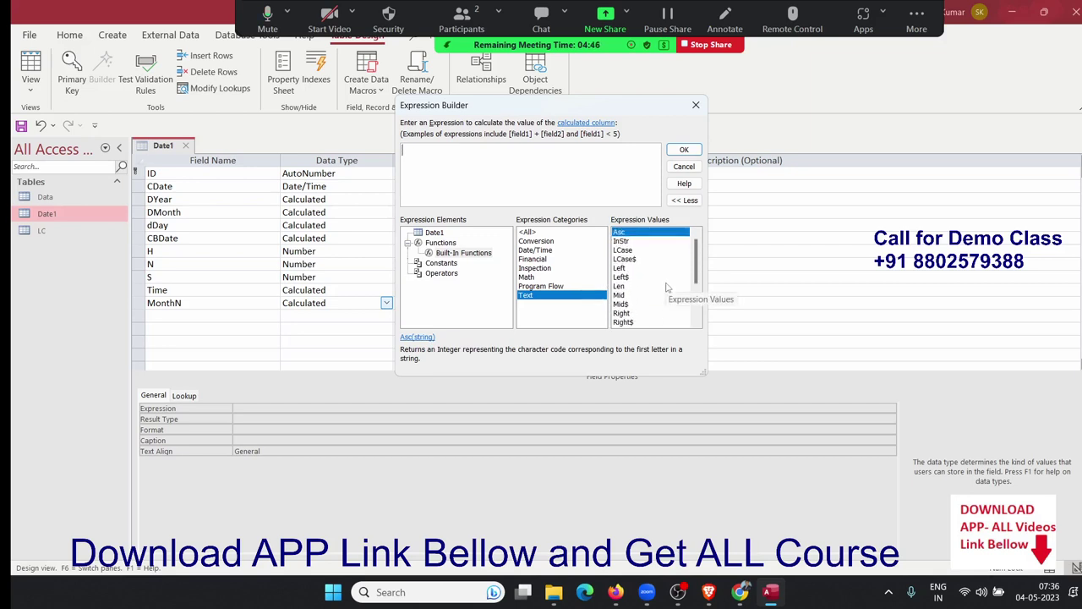
click(535, 233)
scroll(633, 278, down, 5)
scroll(634, 287, down, 2)
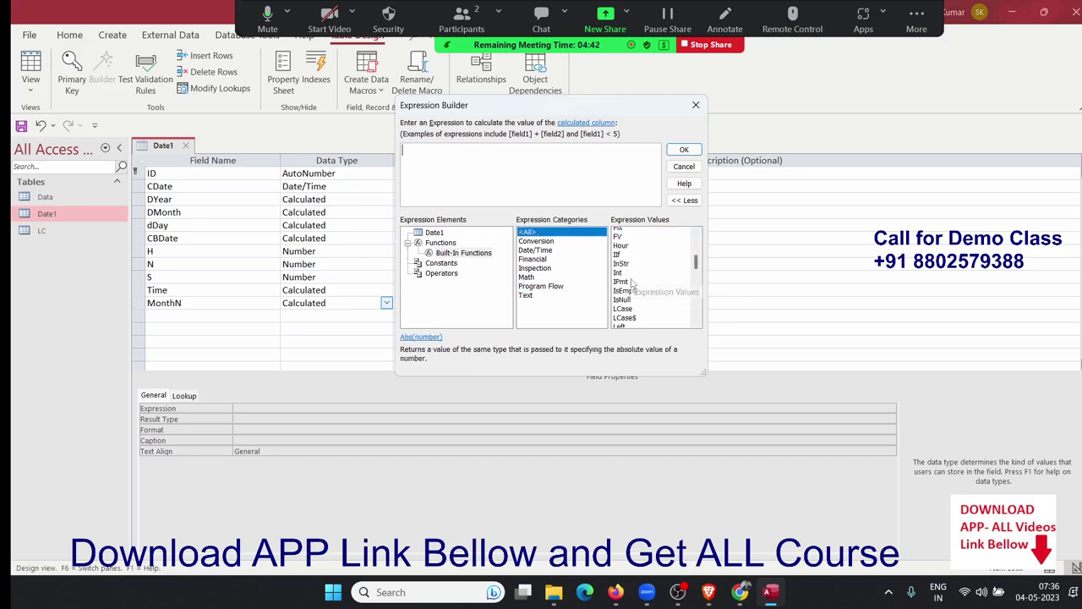
scroll(643, 313, down, 2)
scroll(644, 316, down, 2)
scroll(644, 317, down, 1)
scroll(644, 317, up, 1)
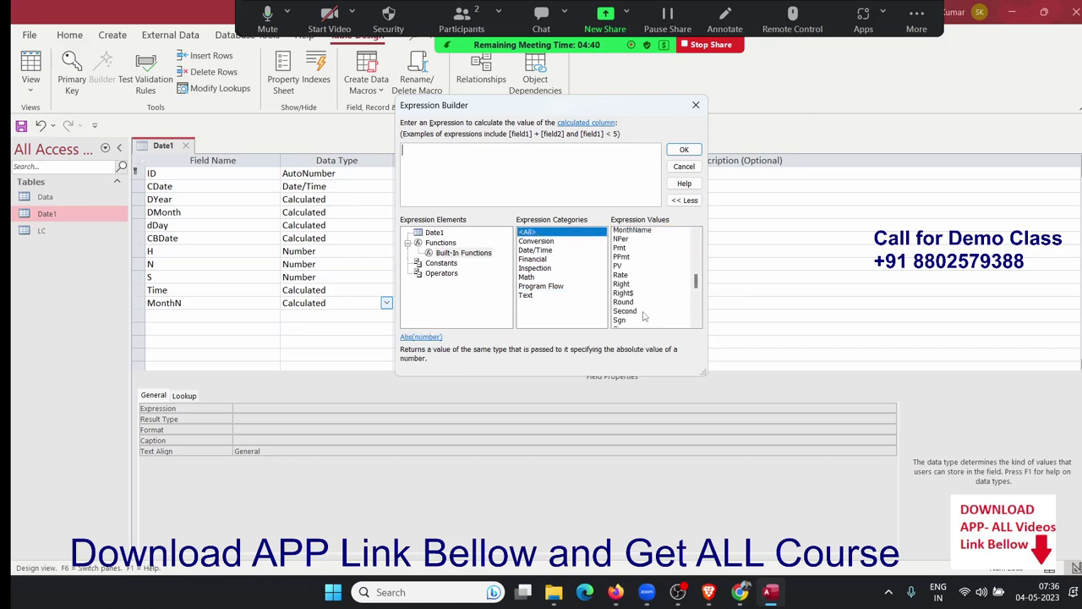
scroll(644, 316, up, 2)
scroll(644, 316, up, 2)
scroll(644, 316, up, 1)
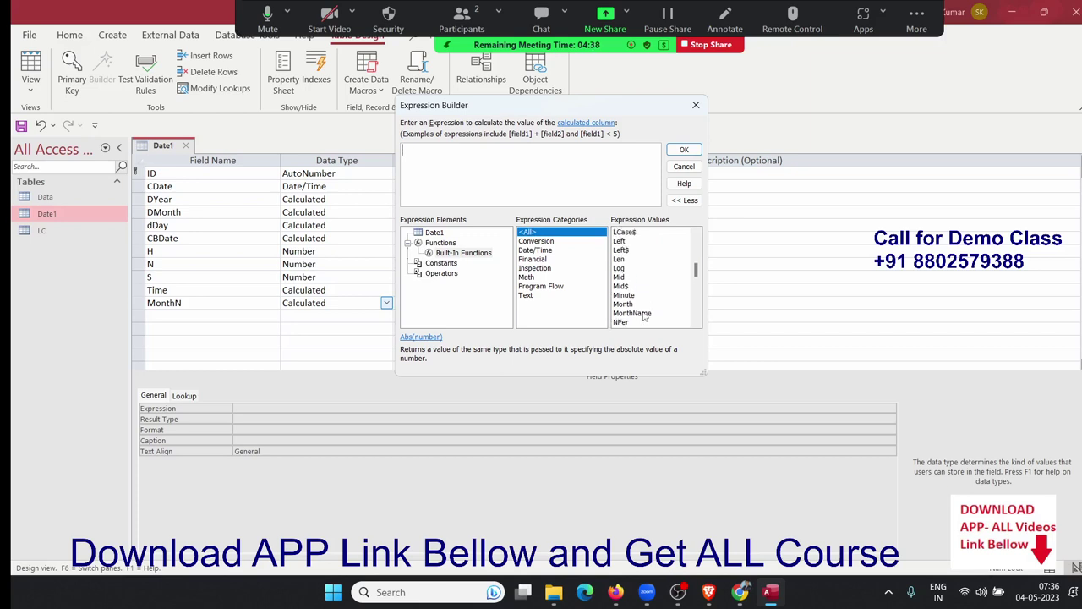
scroll(644, 316, up, 2)
scroll(644, 316, up, 1)
scroll(644, 317, up, 1)
scroll(645, 316, up, 2)
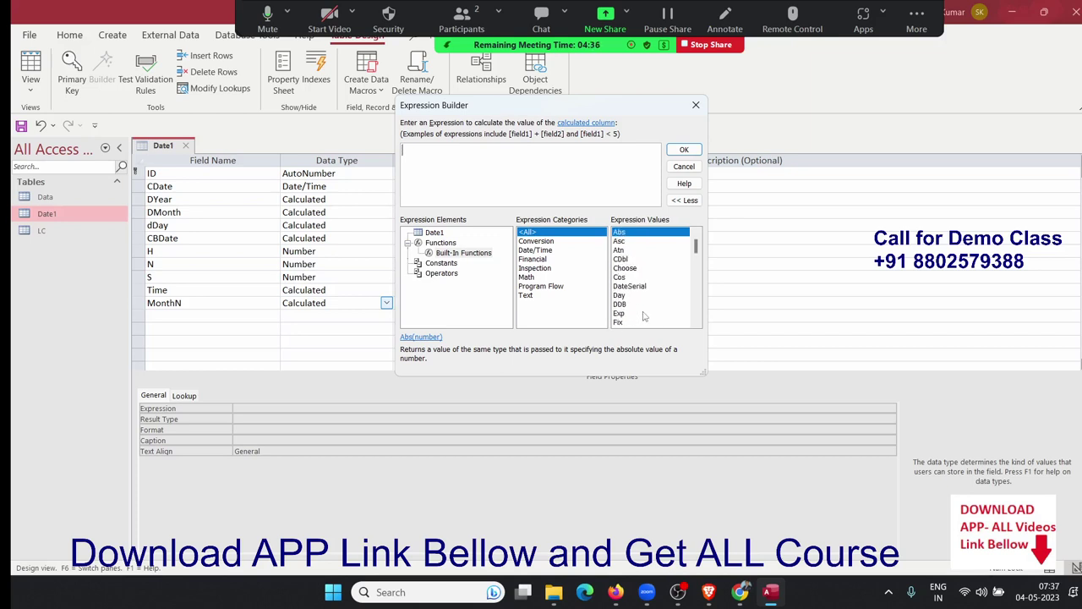
click(536, 251)
Step: Set MonthN's expression to MonthName([DMonth]) and close the Date1 design
double_click(641, 278)
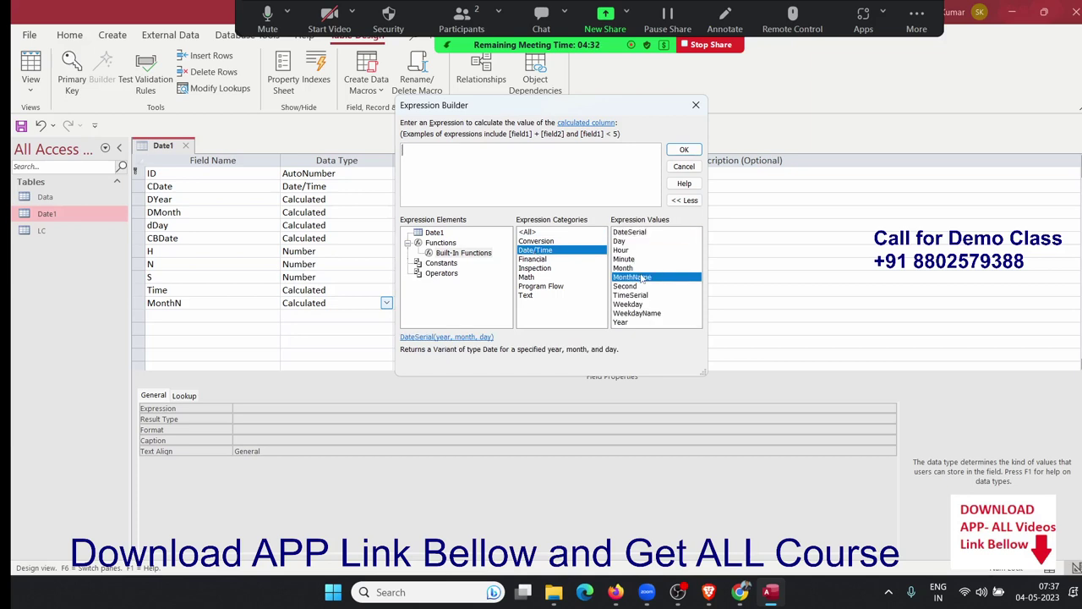
click(459, 150)
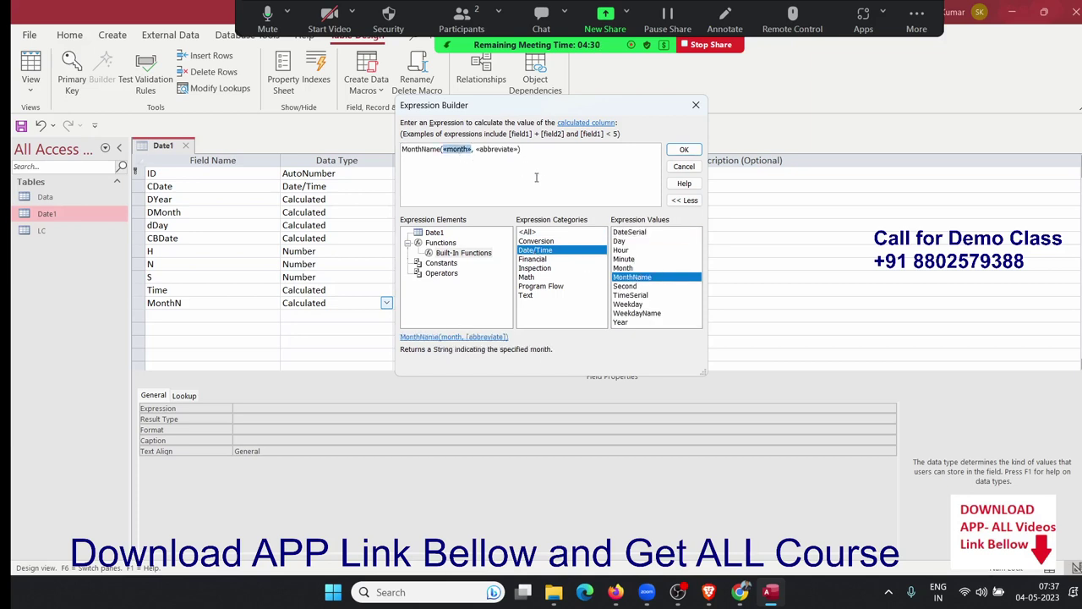
key(Delete)
key(Delete)
key(Delete)
key(Delete)
key(Delete)
key(Delete)
key(Delete)
key(Delete)
key(Delete)
key(Delete)
key(Delete)
key(Delete)
key(Delete)
key(Delete)
key(Left)
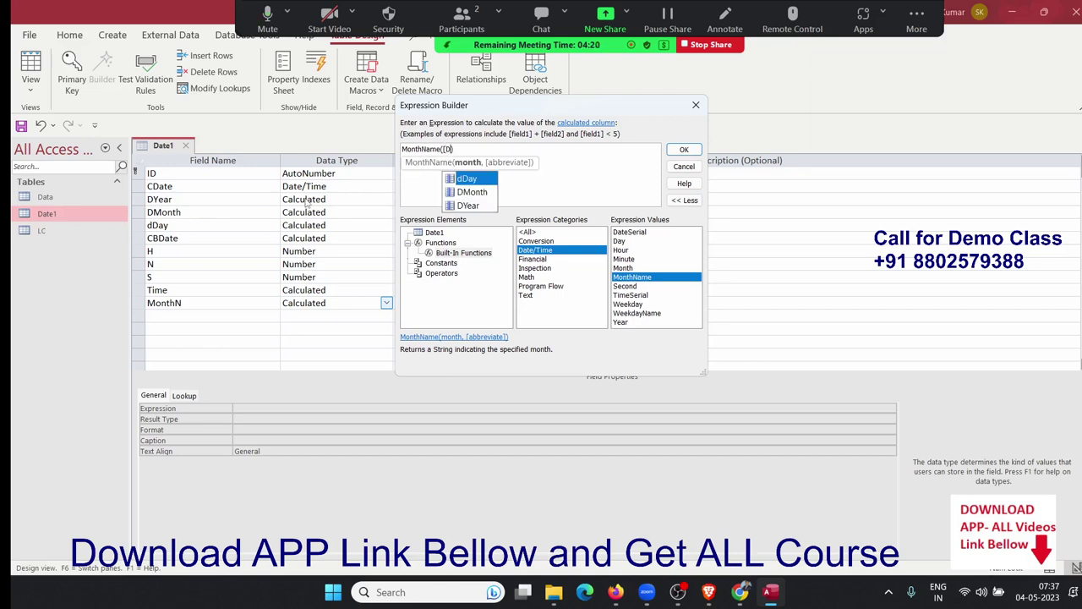
key(Down)
key(Tab)
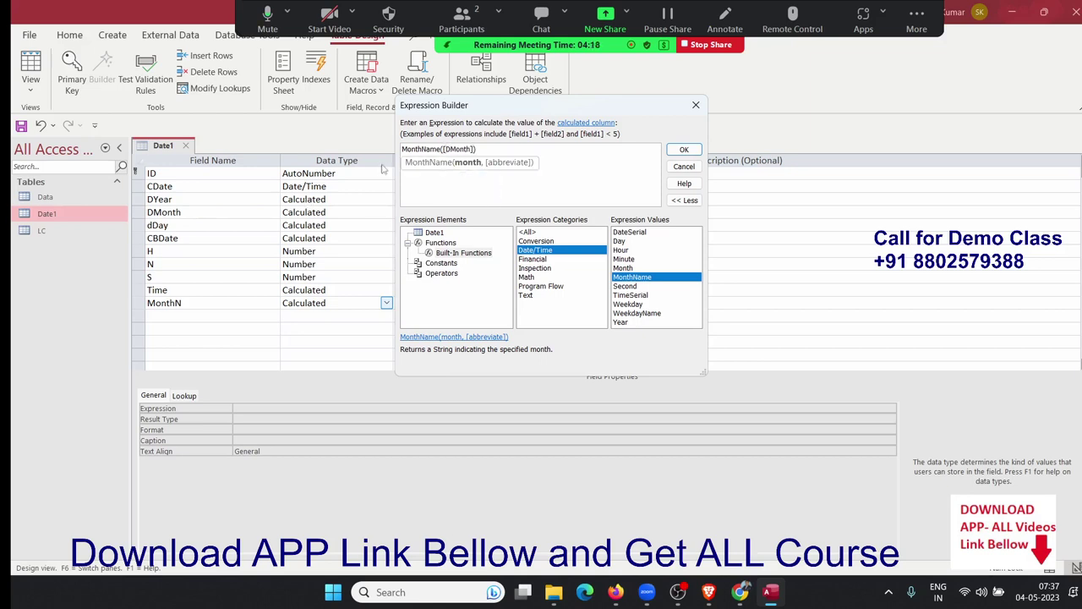
click(694, 149)
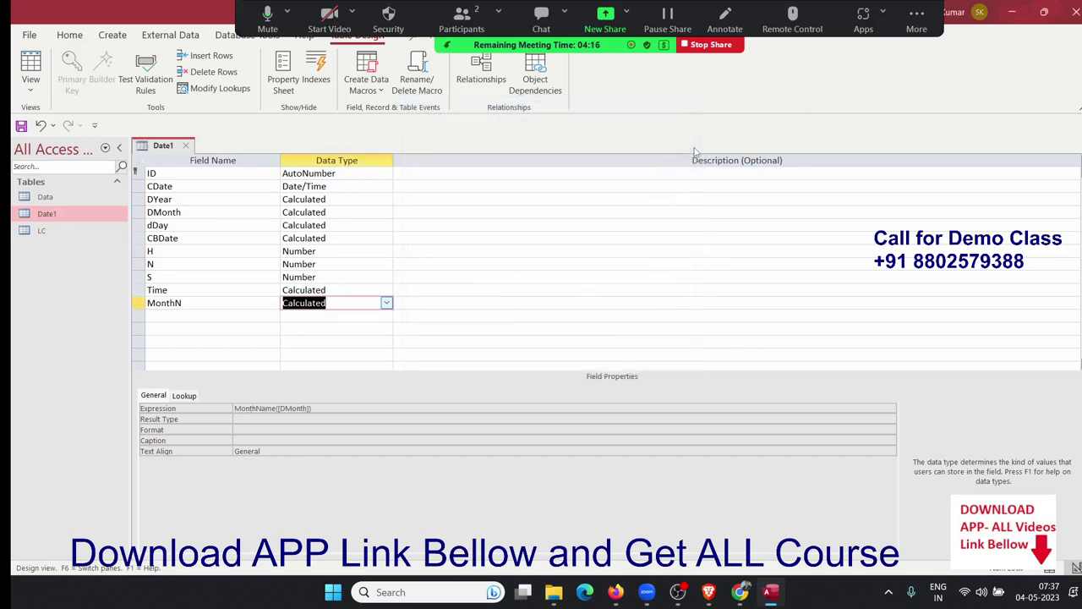
click(190, 146)
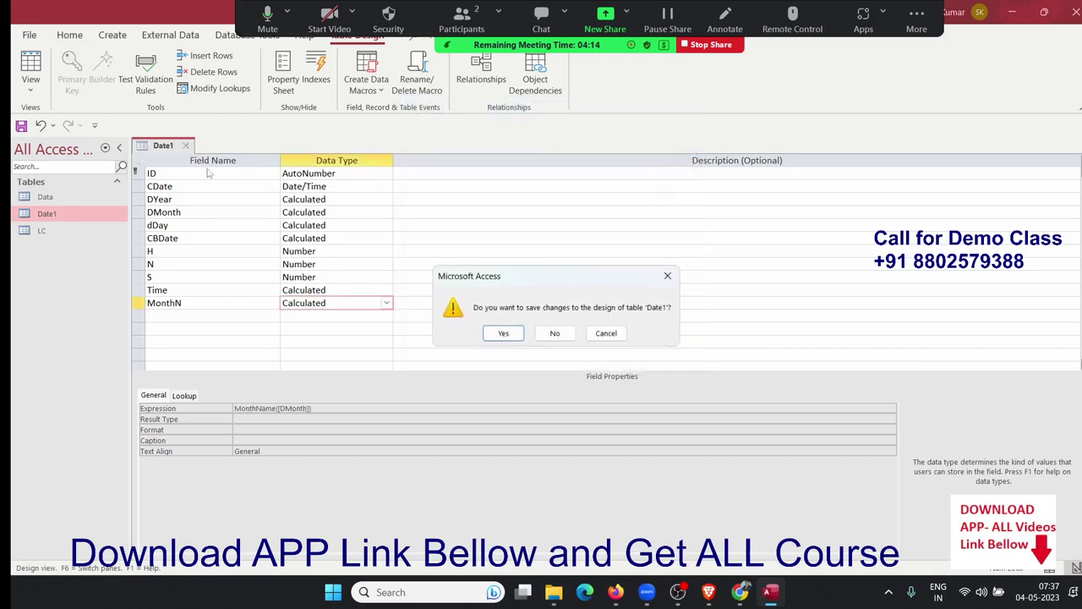
Step: Save the Date1 design and open its datasheet at the H field
click(505, 336)
double_click(59, 218)
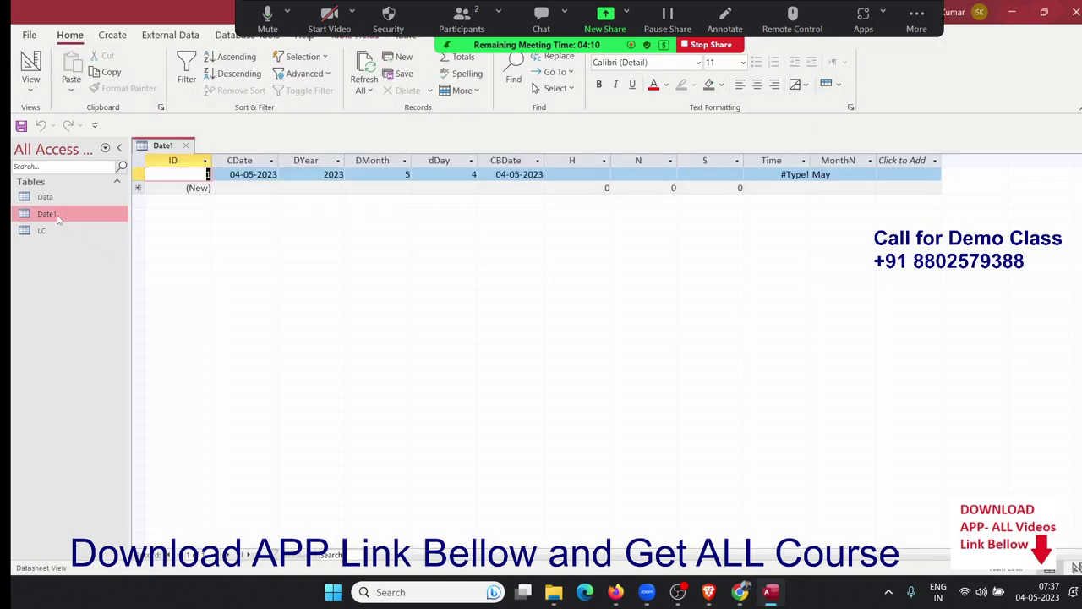
click(597, 175)
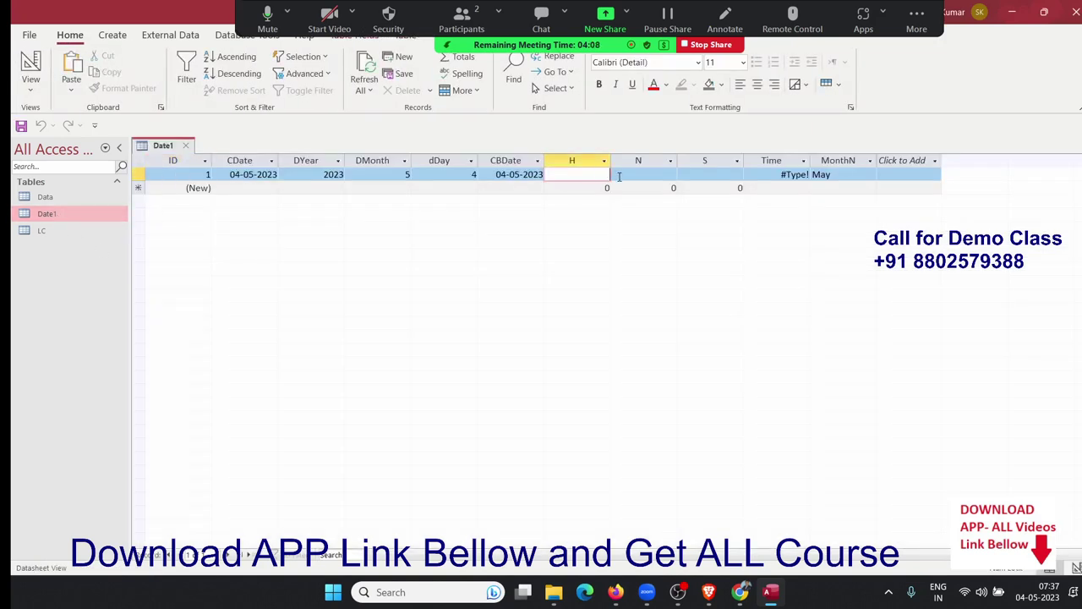
Step: Enter H 10, N 30, S 25, yielding Time 10:30:25 and MonthN May
text(10)
key(Tab)
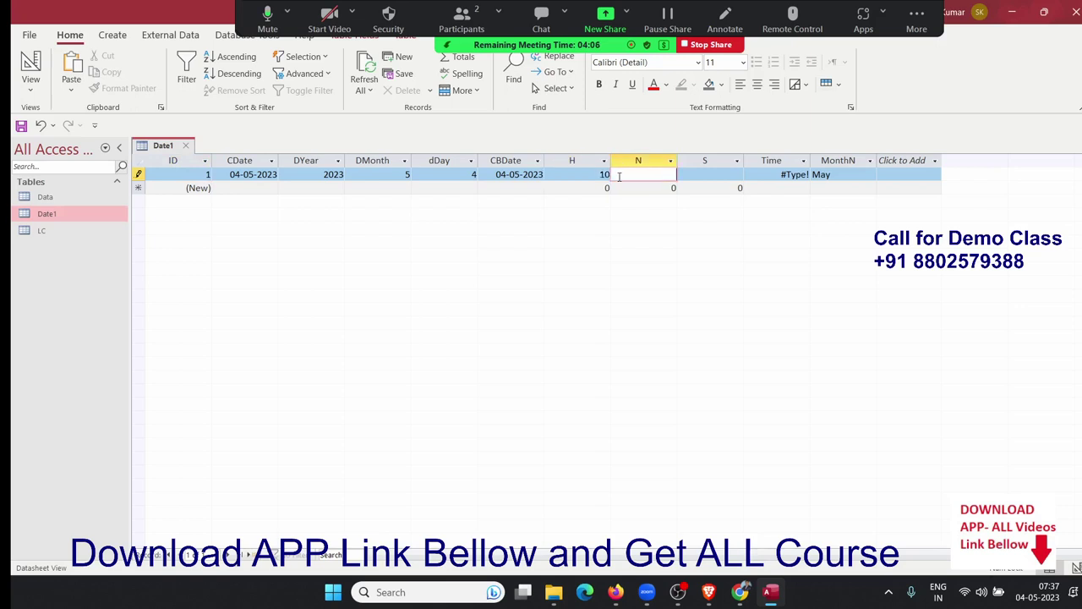
text(30)
key(Tab)
text(25)
key(Tab)
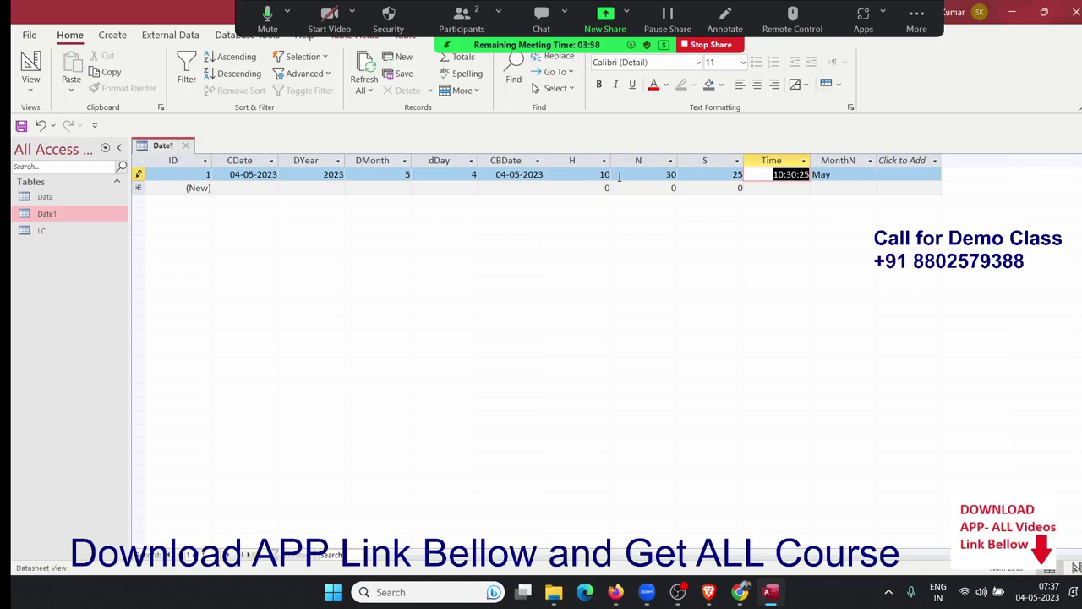
key(Tab)
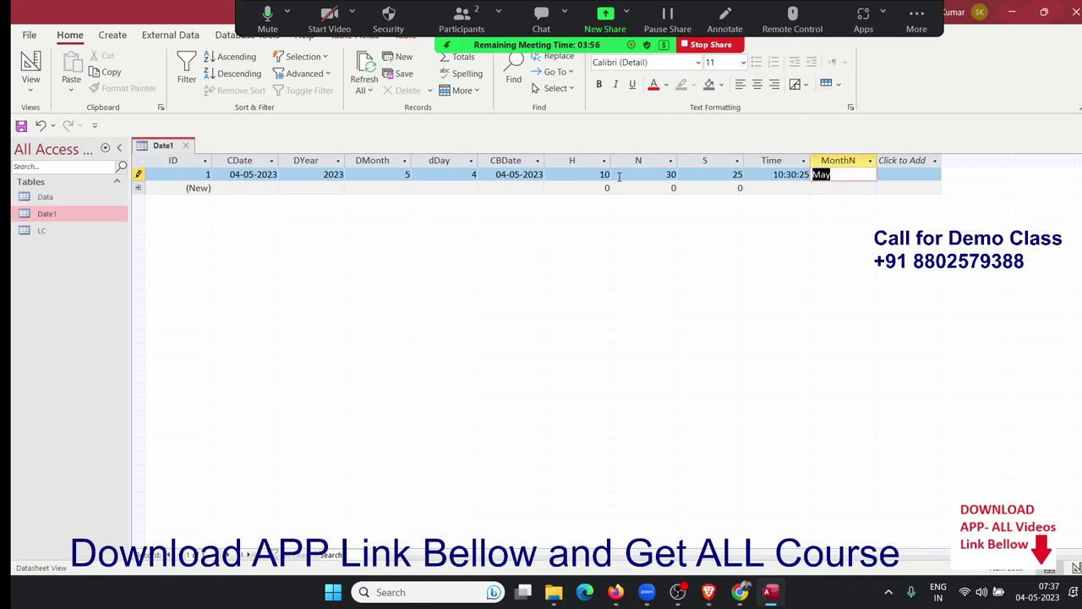